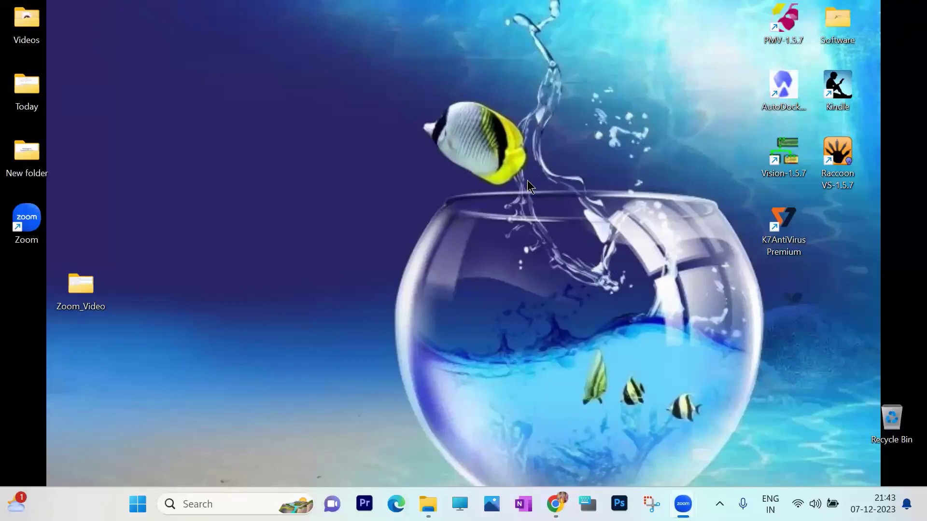
Create a desktop folder named Autodock and place it just above and beside the Zoom_Video folder.
right_click(159, 168)
mouse_move(227, 317)
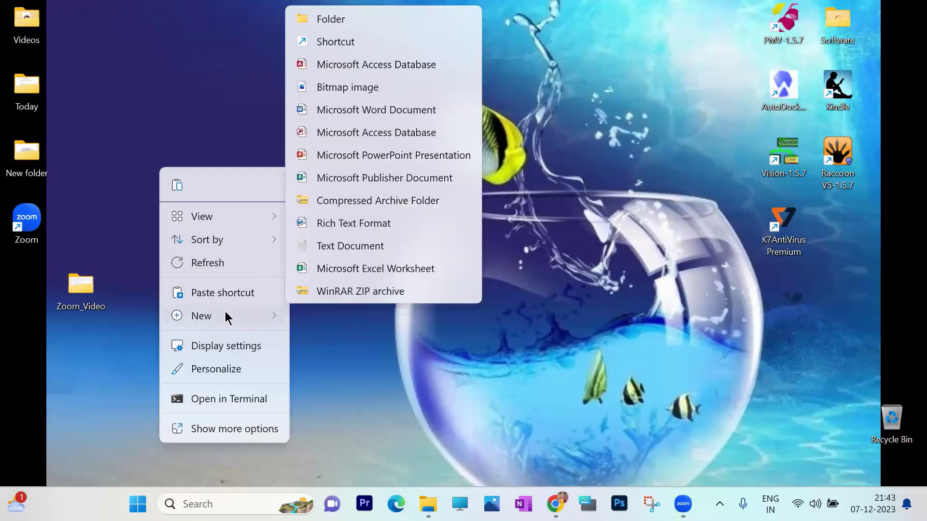
left_click(337, 20)
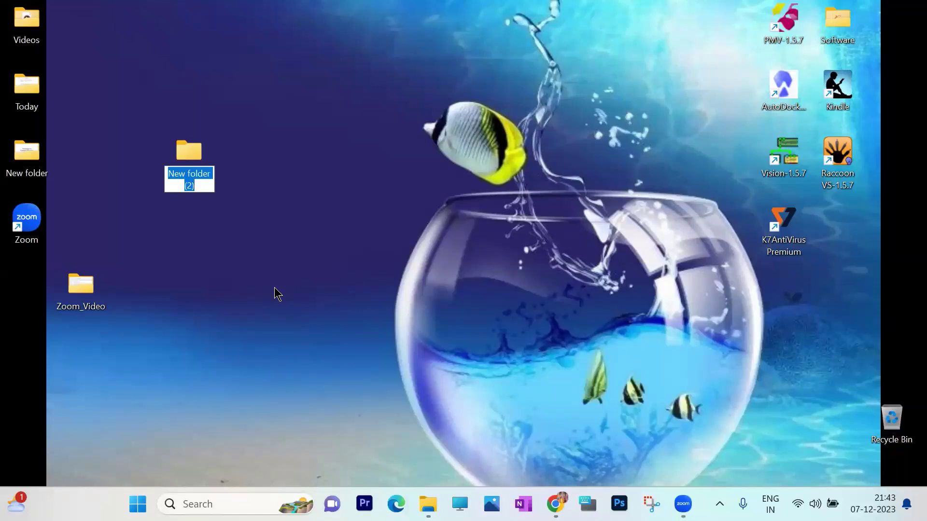
type("Aut")
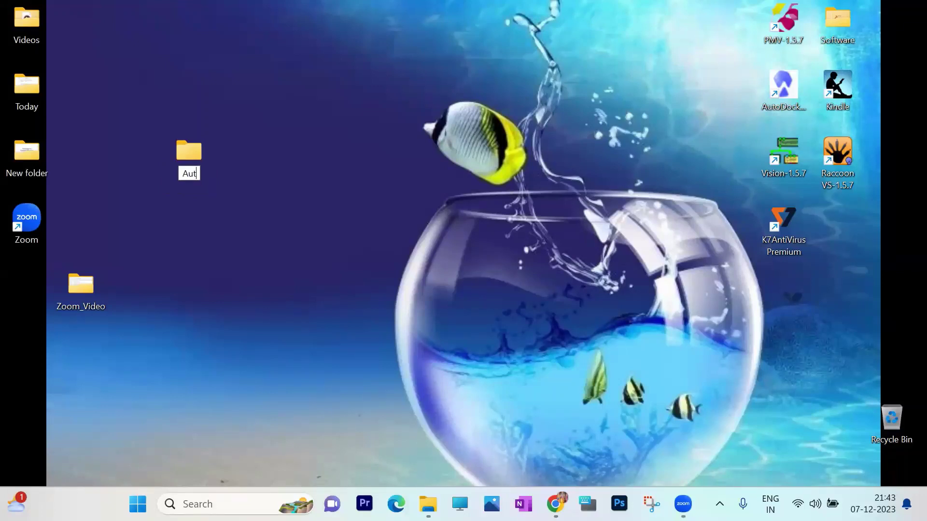
type("odoc")
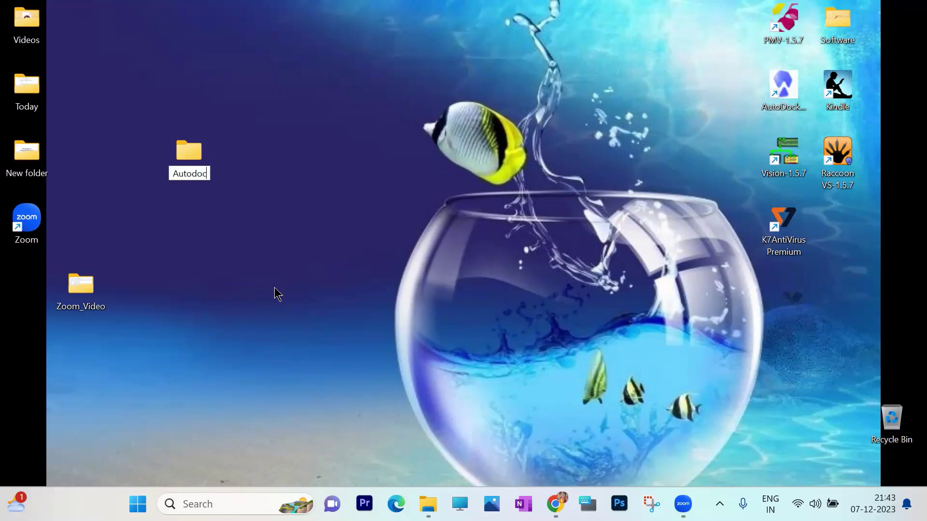
type("k")
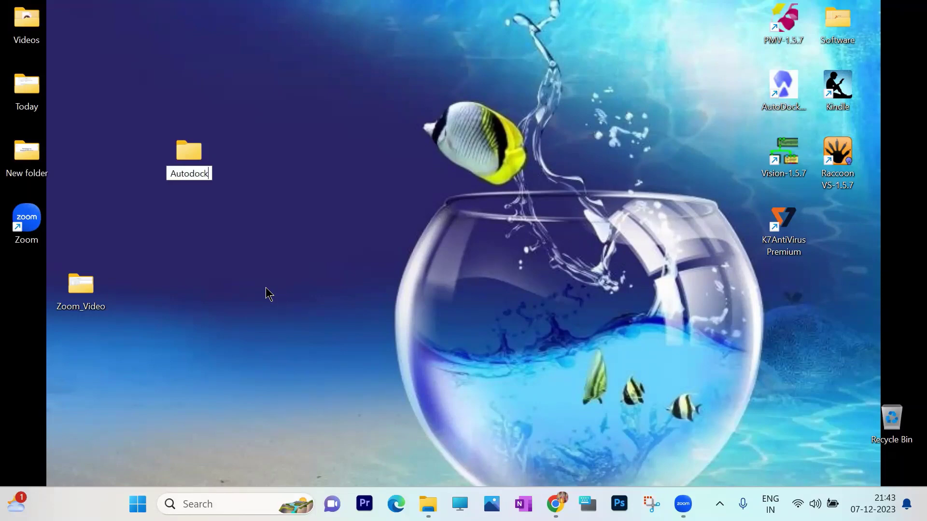
key("Return")
left_click_drag(200, 162, 179, 244)
left_click(316, 242)
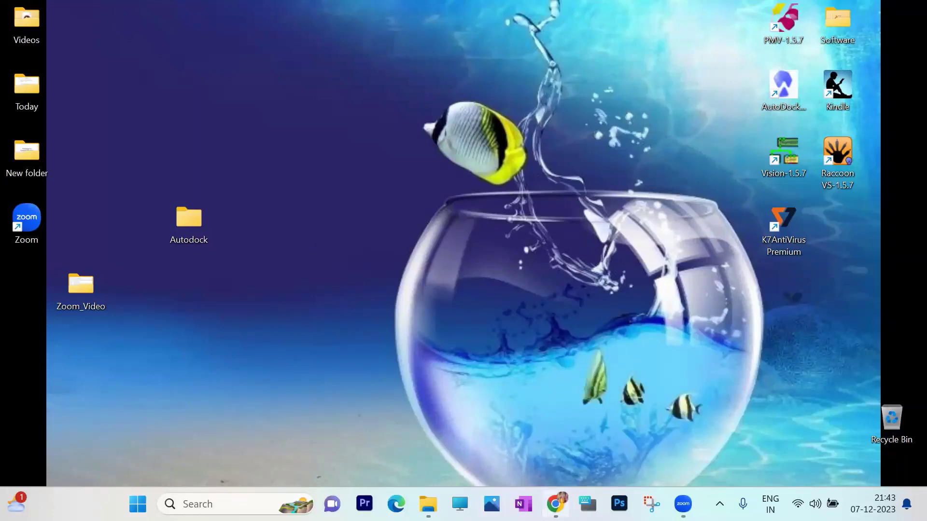
Switch to Chrome, search Google for rcsb in a new tab and open the RCSB PDB homepage.
left_click(555, 504)
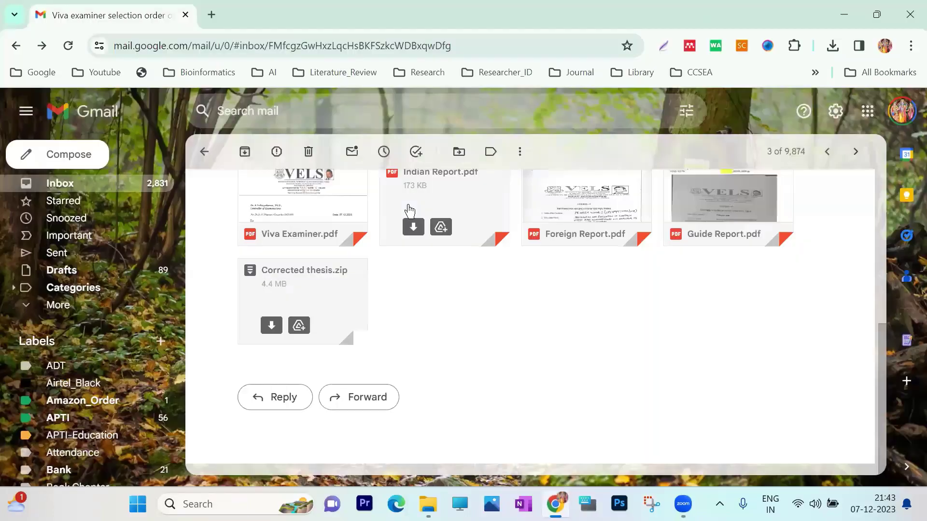
left_click(100, 180)
left_click(212, 15)
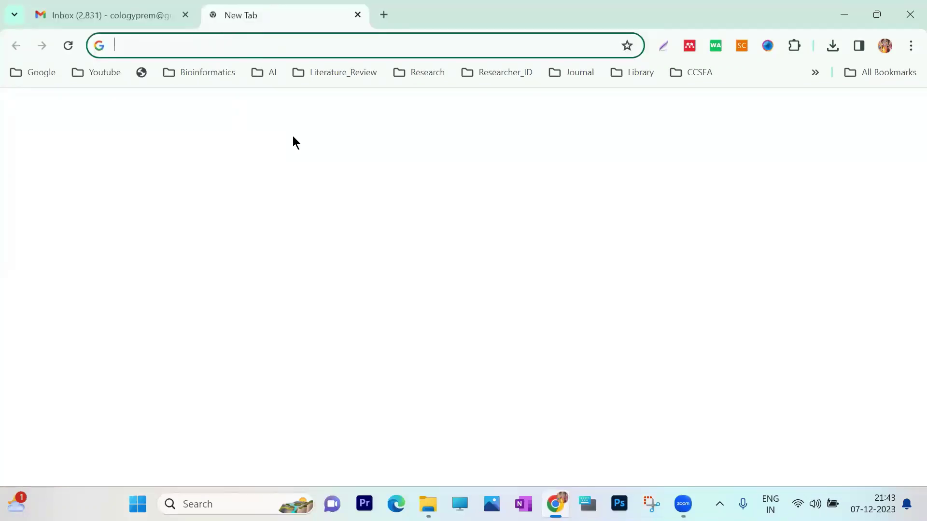
left_click(365, 317)
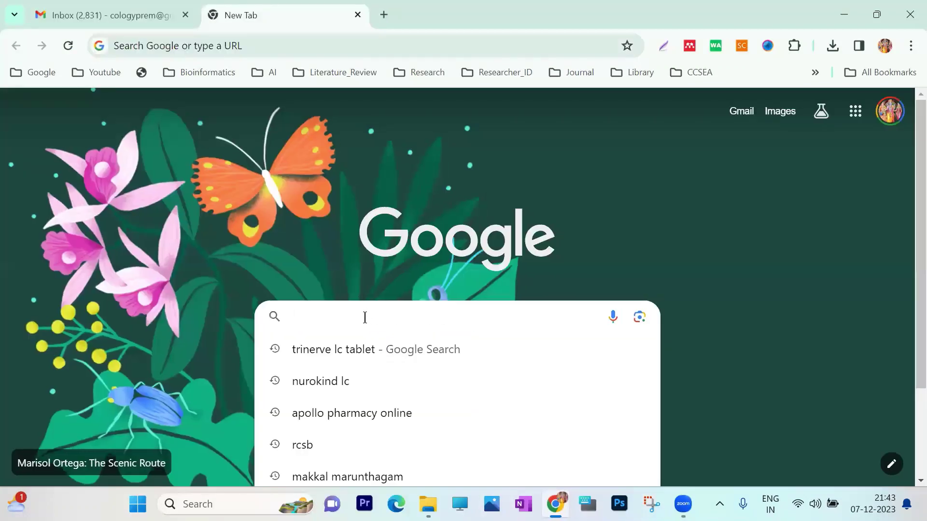
type("rcs")
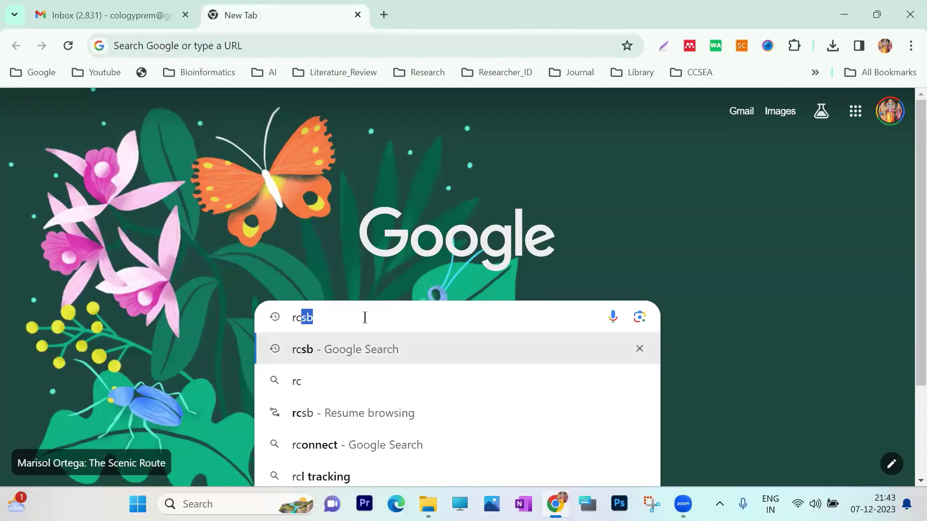
type("b")
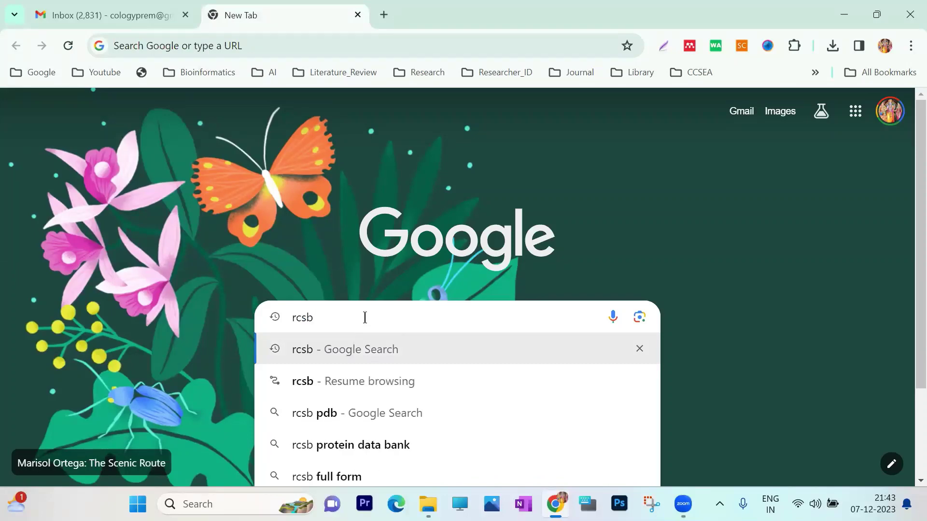
left_click(351, 352)
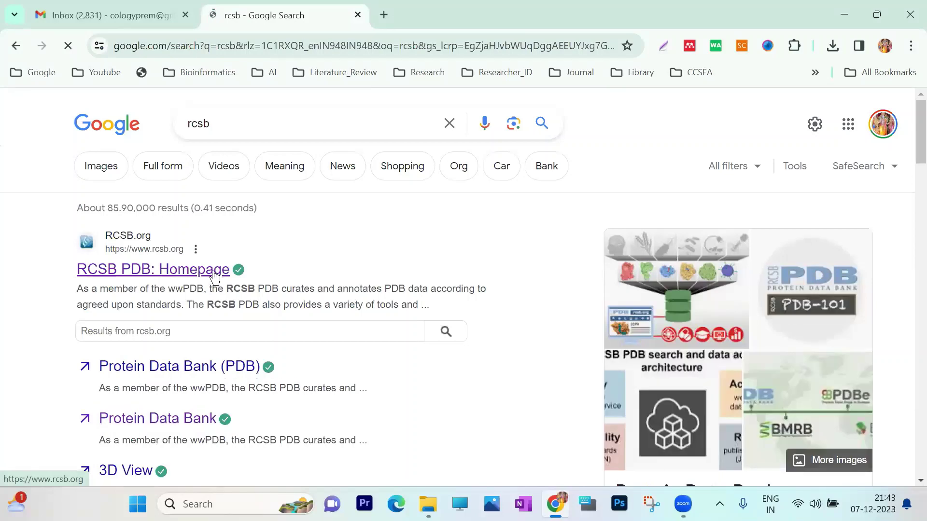
left_click(213, 269)
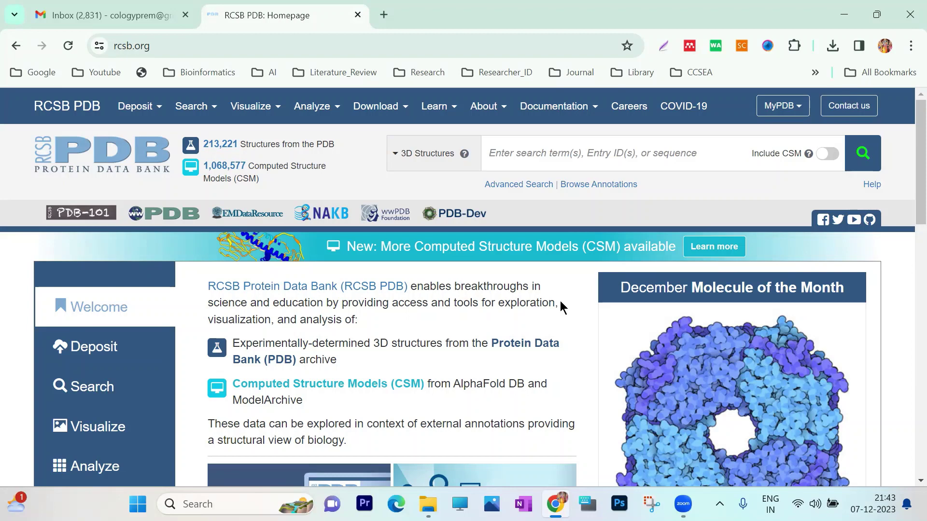
Find entry 1IEI in the Protein Data Bank and download its structure in PDB Format.
type("1iei")
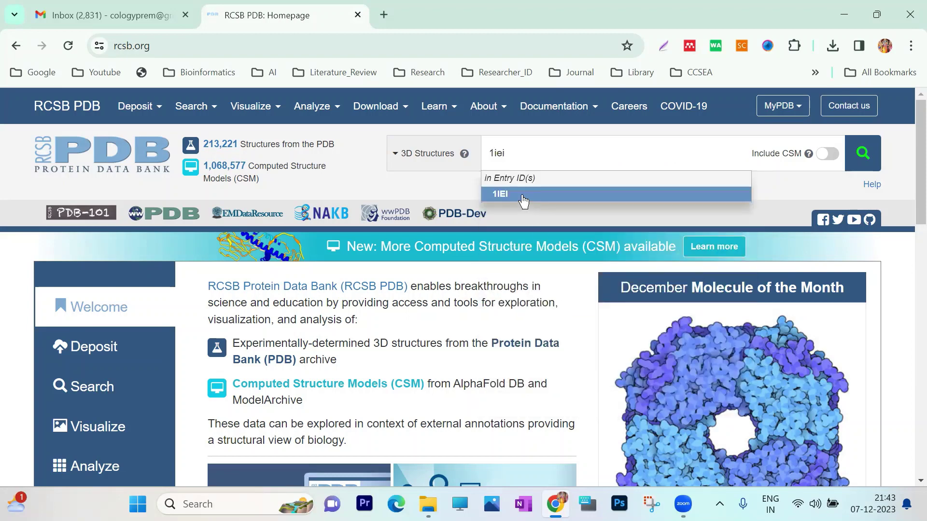
left_click(523, 198)
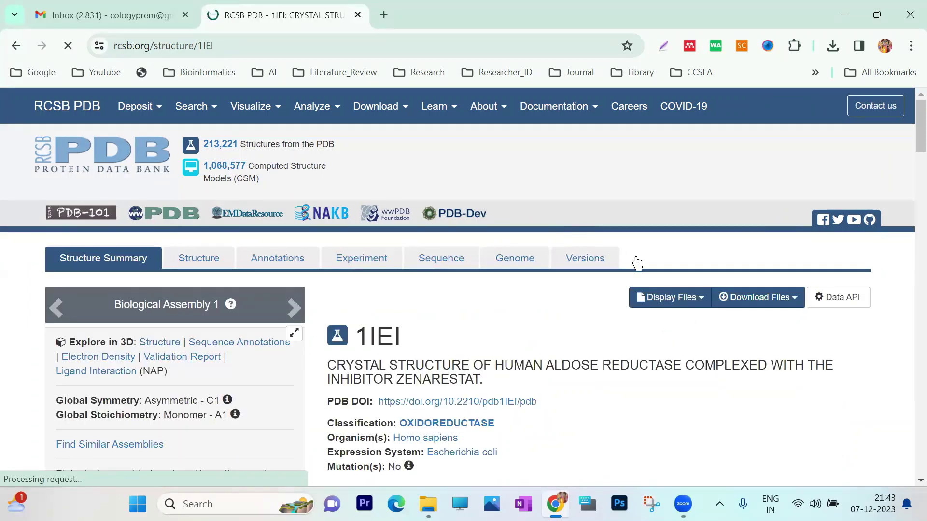
left_click(768, 308)
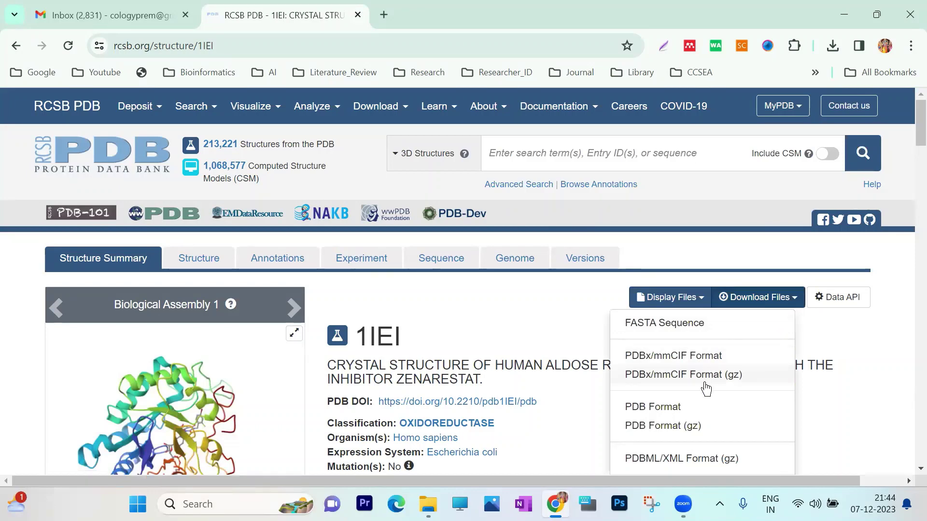
left_click(679, 408)
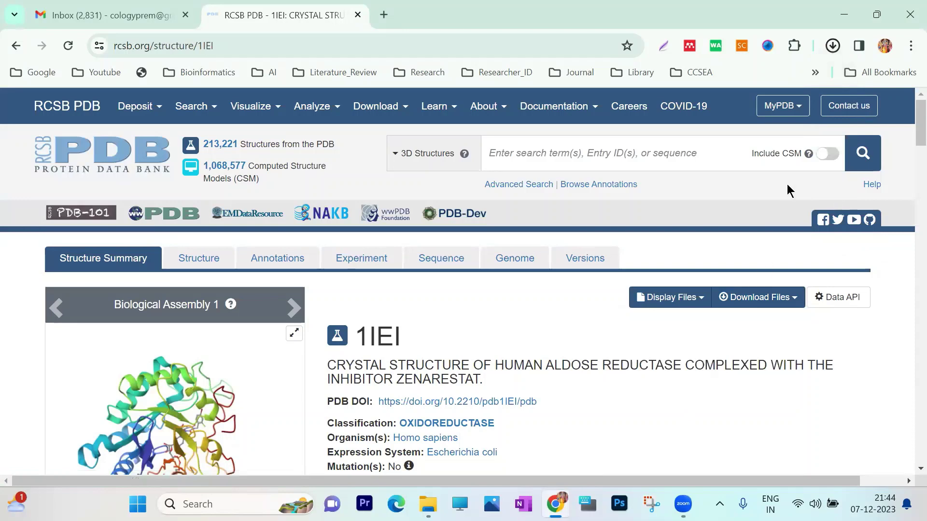
left_click(821, 70)
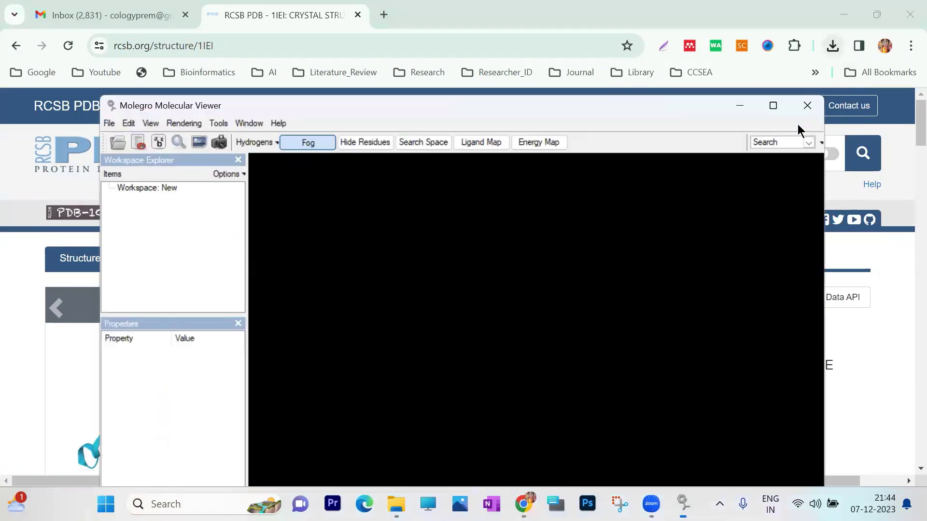
left_click(617, 148)
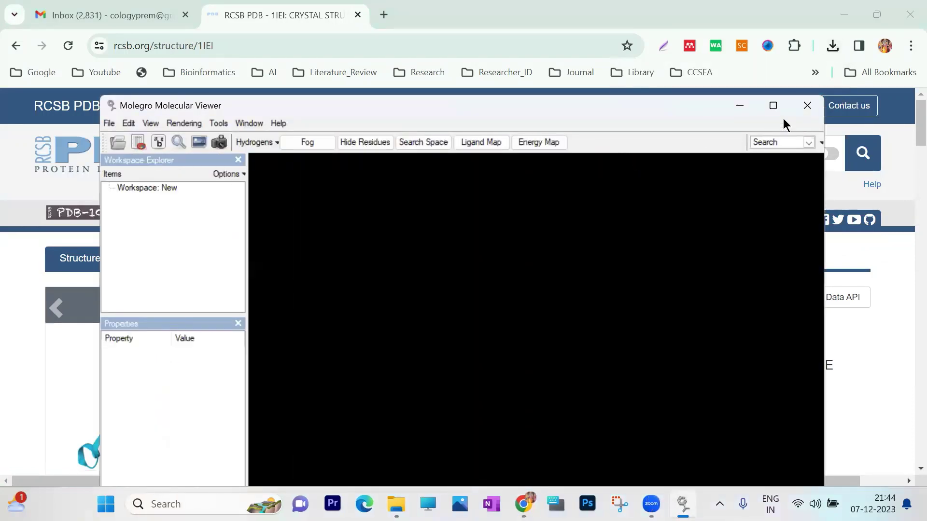
left_click(807, 105)
Move the downloaded 1iei.pdb from the Today folder into the Autodock folder on the desktop.
left_click(832, 45)
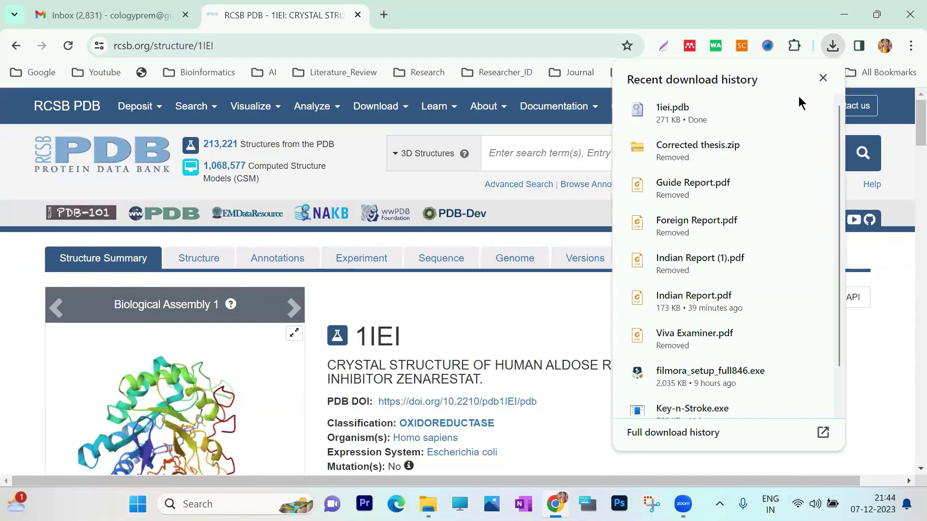
left_click(781, 108)
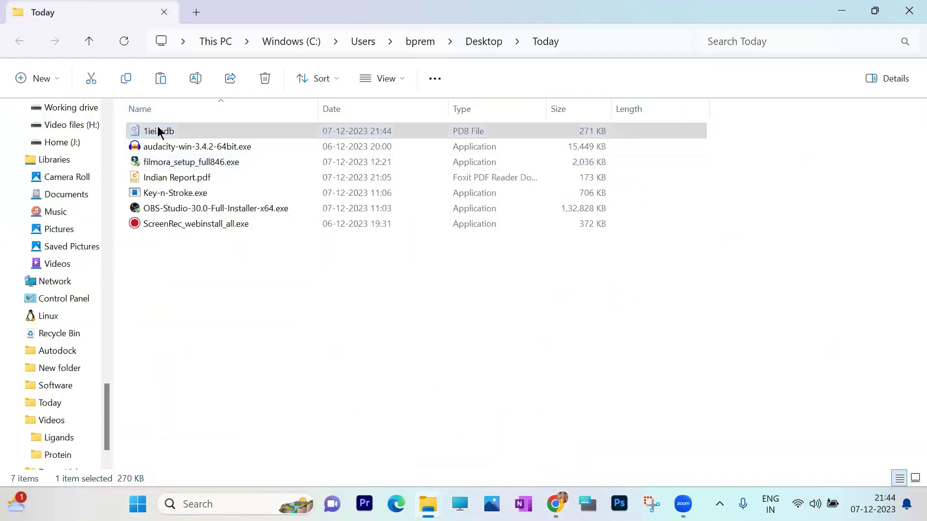
right_click(159, 132)
key("Escape")
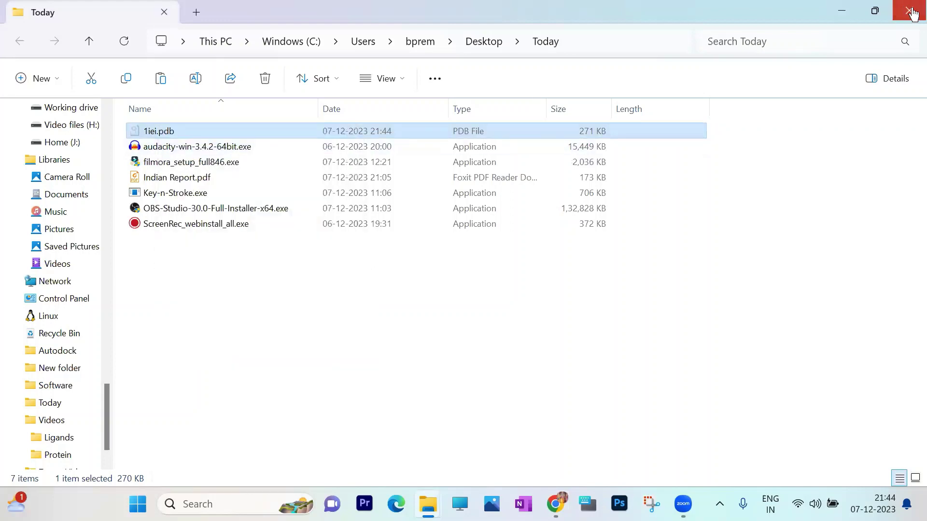
left_click(913, 13)
left_click(845, 10)
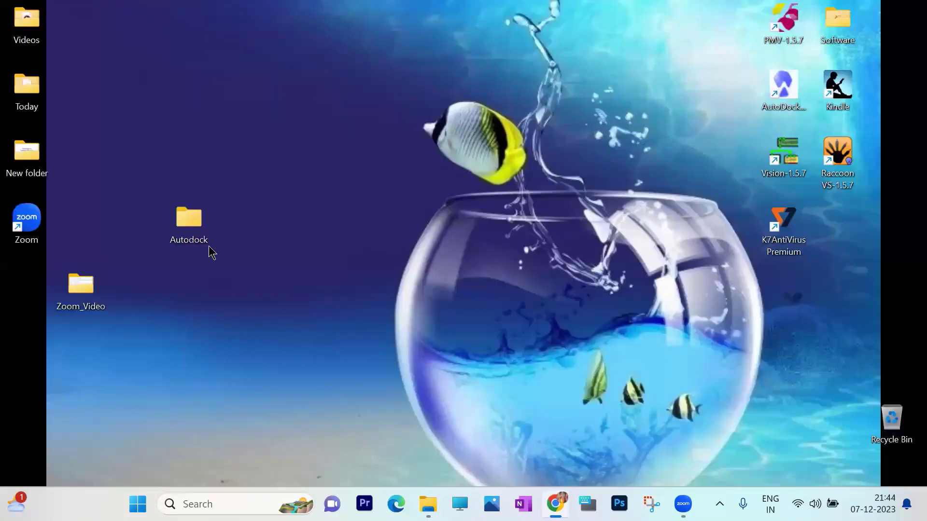
double_click(202, 217)
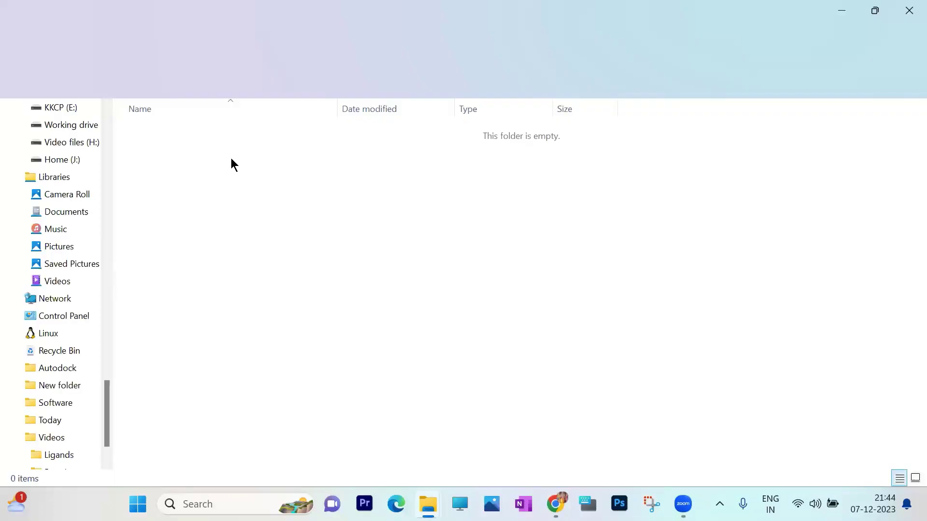
right_click(230, 158)
left_click(252, 177)
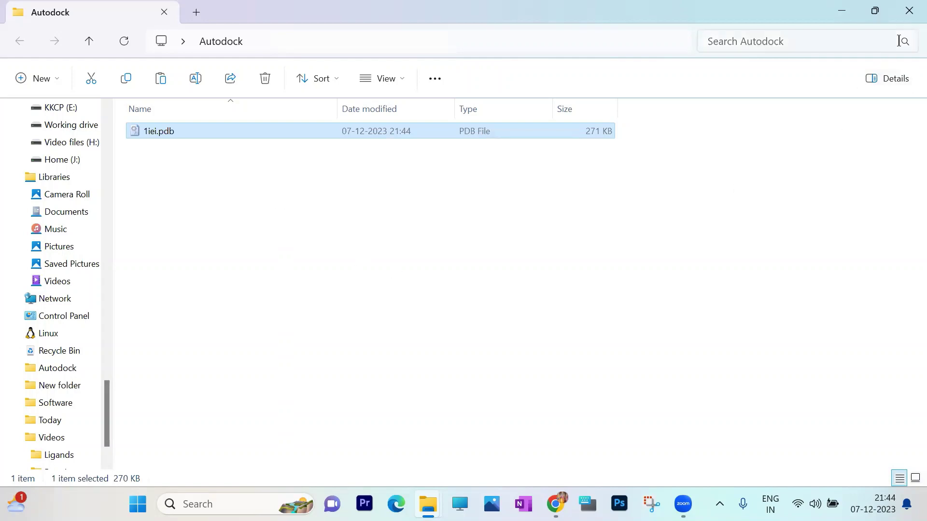
left_click(908, 10)
left_click(427, 242)
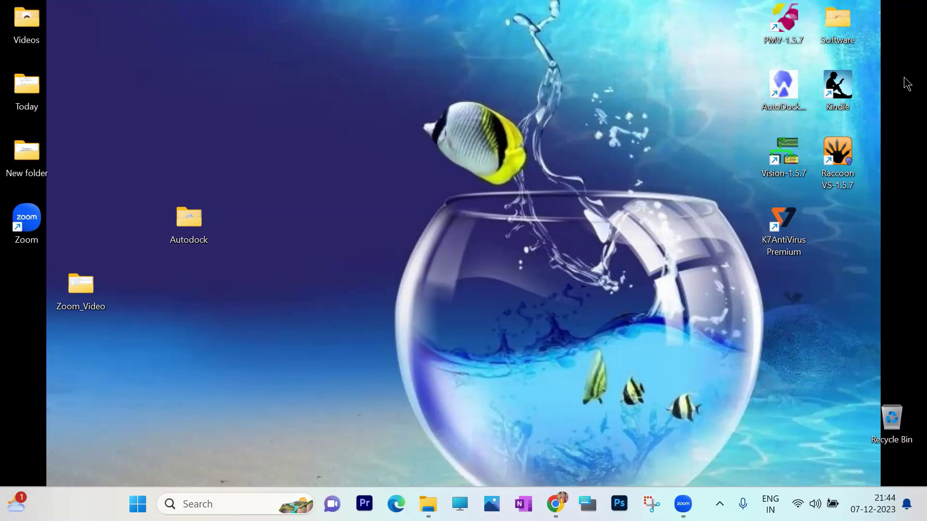
Launch Chimera 1.16 from the desktop Software folder, maximize and minimize its window, and close the folder.
double_click(840, 30)
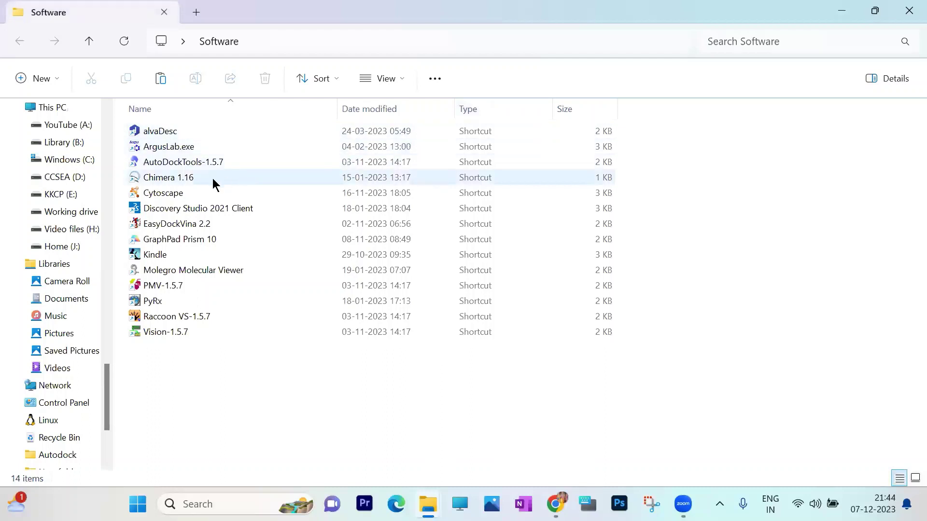
double_click(187, 179)
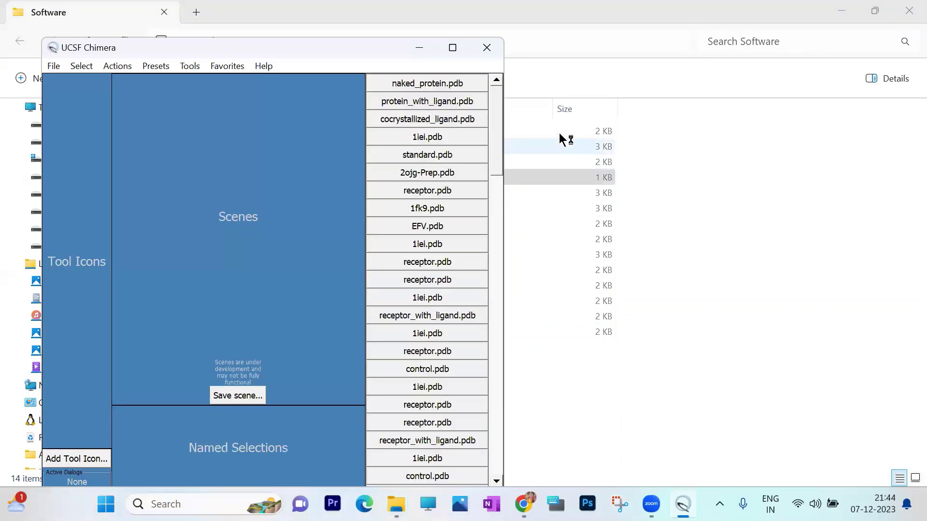
left_click(452, 48)
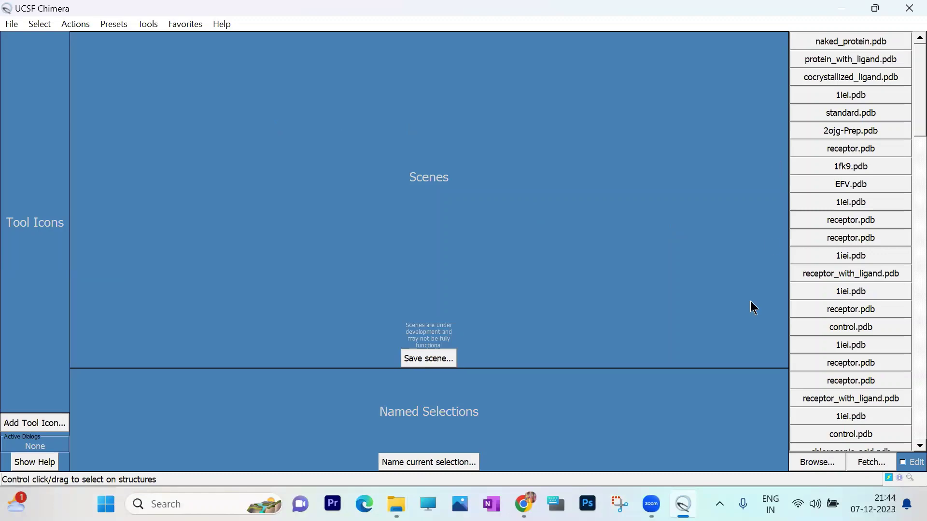
left_click(842, 9)
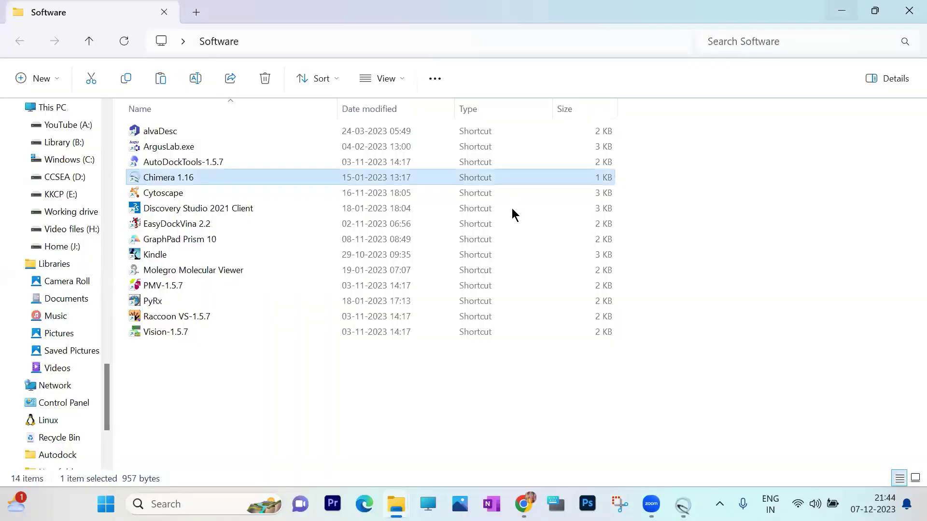
left_click(907, 8)
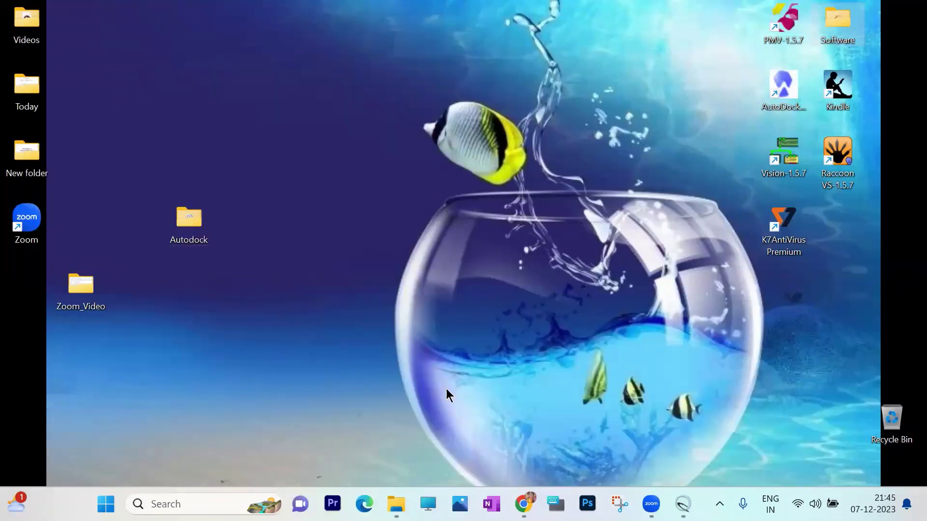
Open the desktop Autodock folder in a maximized window and copy its full folder path.
left_click(461, 381)
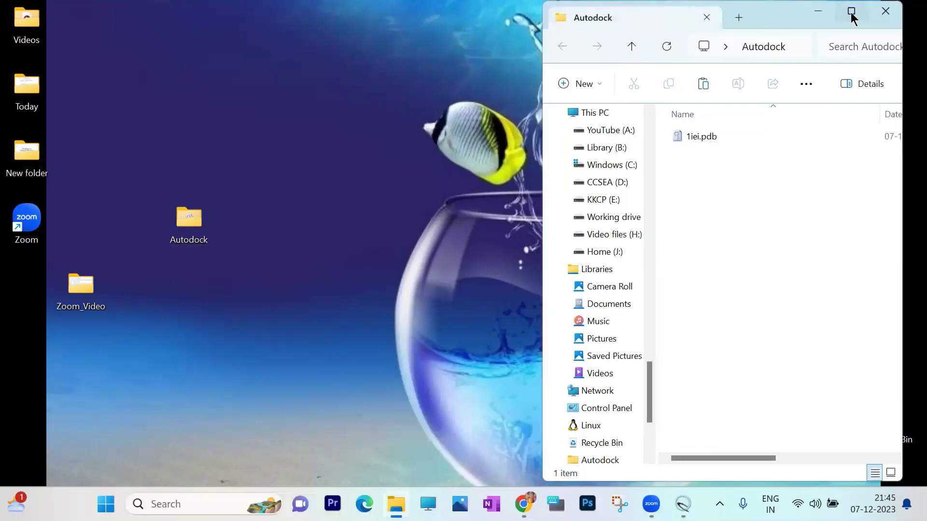
left_click(849, 10)
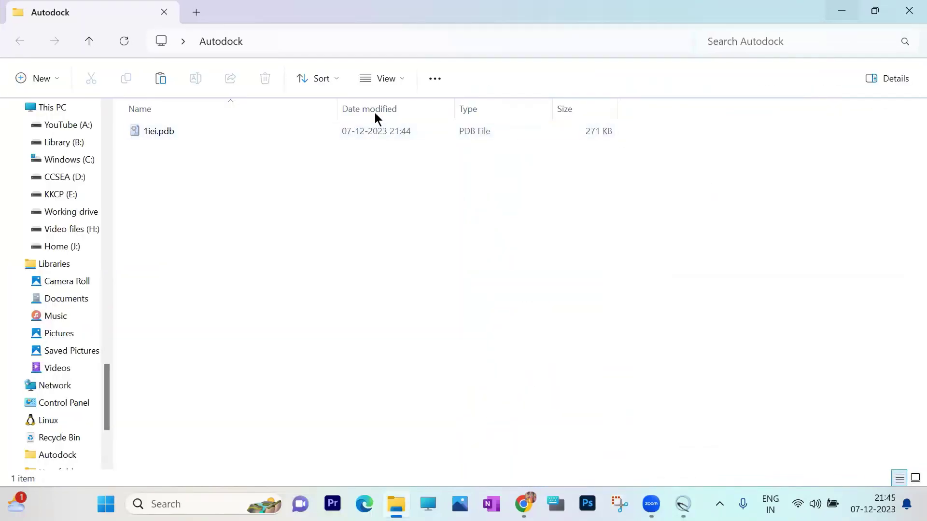
left_click(372, 37)
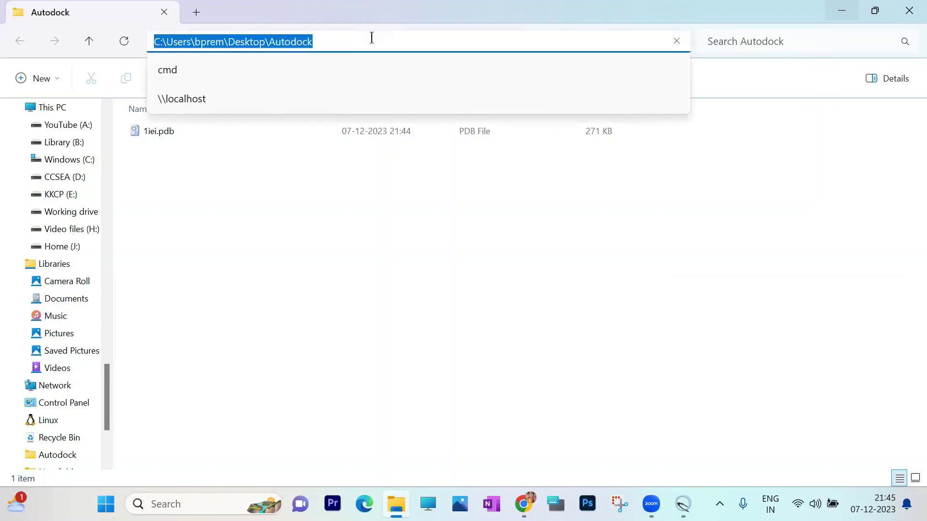
right_click(308, 42)
left_click(341, 77)
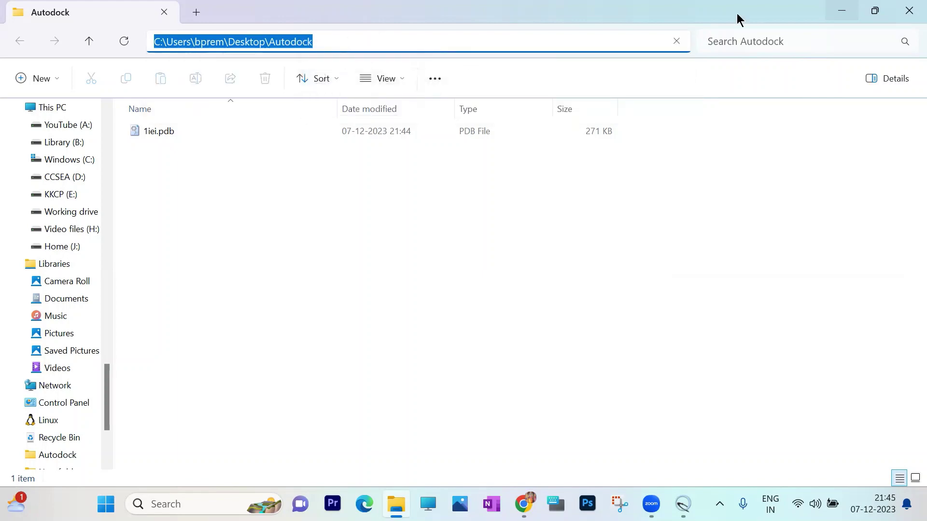
Close the Autodock folder window, switch to UCSF Chimera and bring up its dialog for opening a file.
left_click(907, 13)
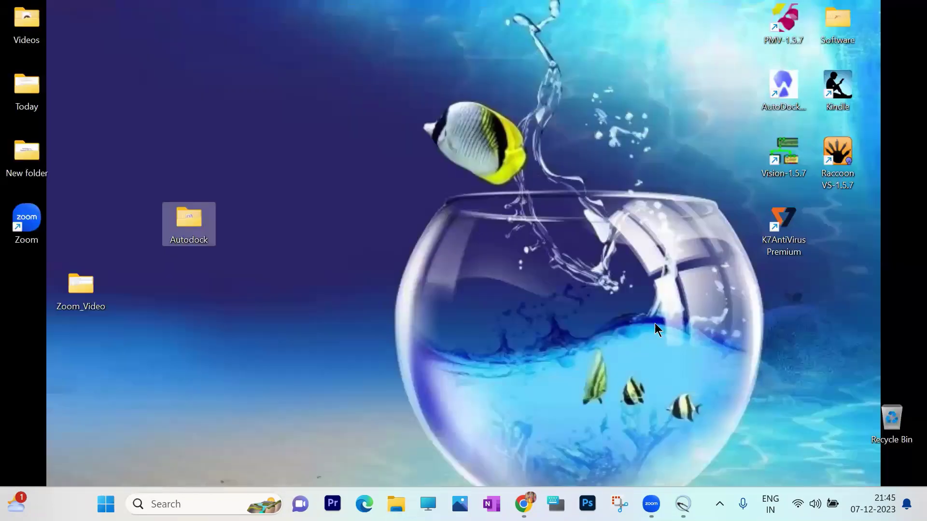
right_click(698, 461)
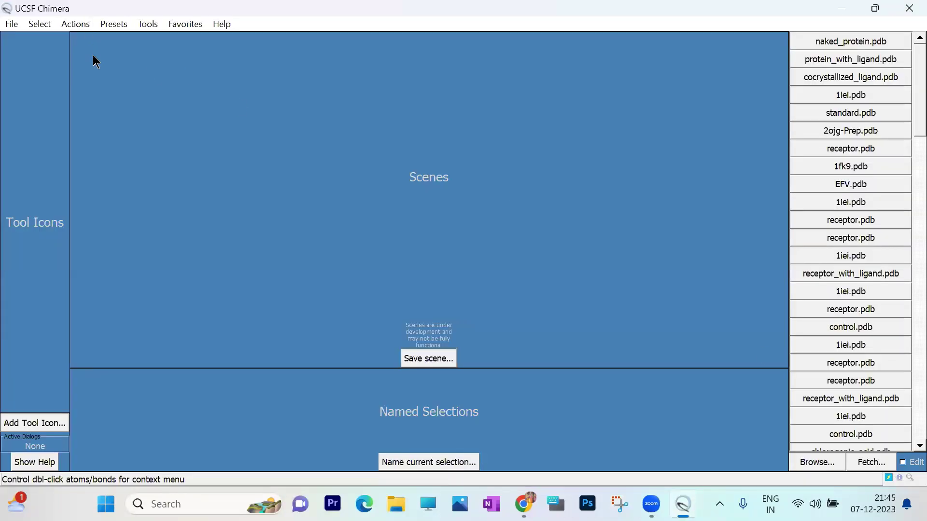
left_click(17, 23)
left_click(29, 37)
left_click(11, 25)
left_click(26, 50)
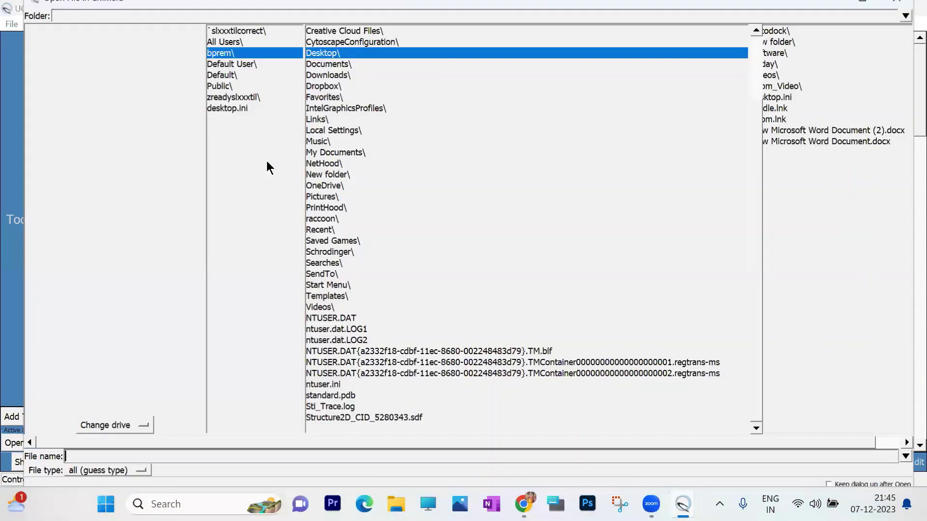
Go to the copied Autodock folder path and open 1iei.pdb from it.
left_click(102, 13)
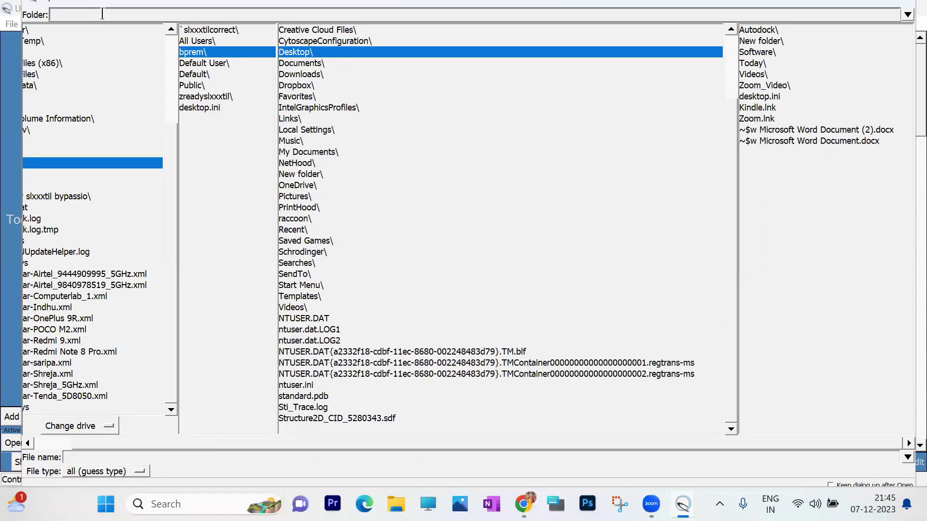
key("ctrl+v")
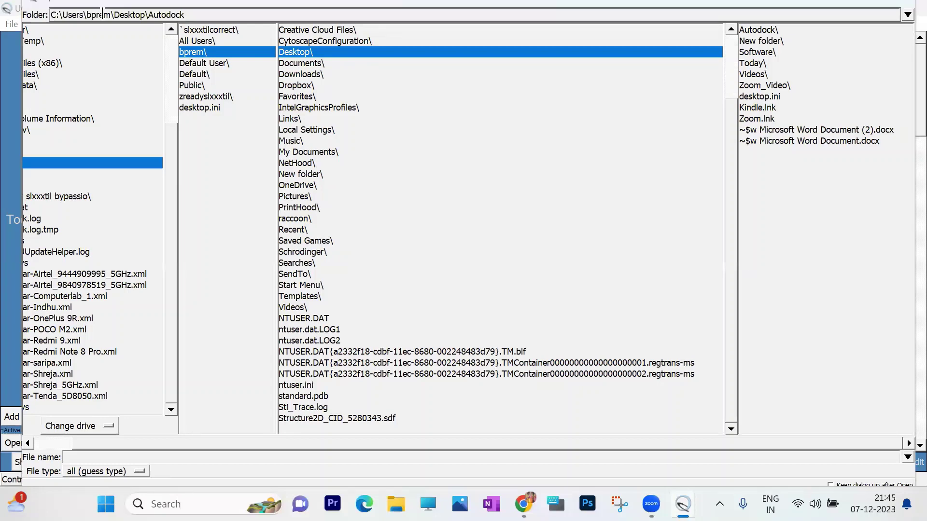
key("Return")
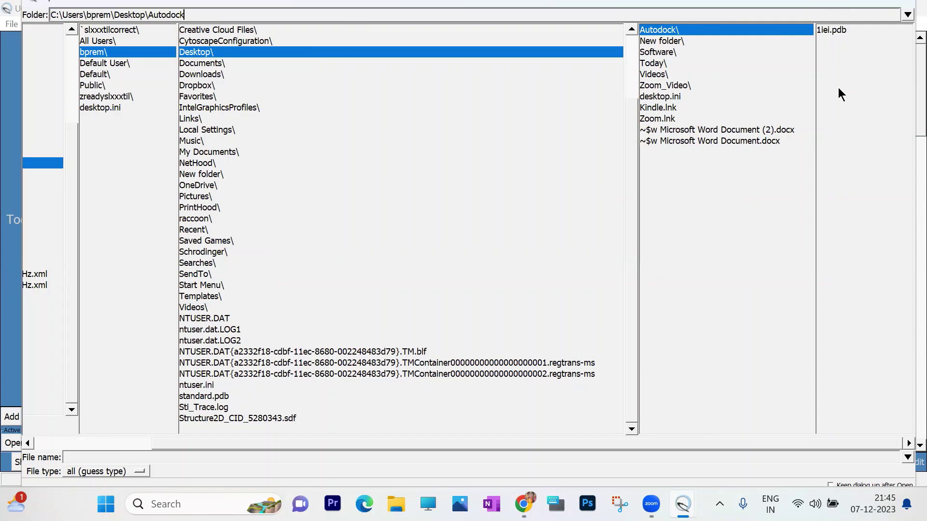
double_click(828, 32)
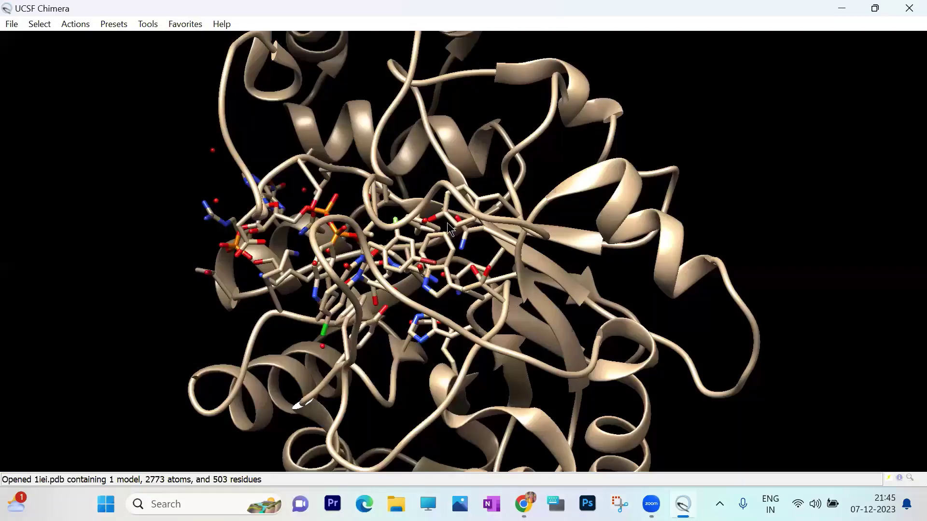
left_click_drag(298, 194, 539, 242)
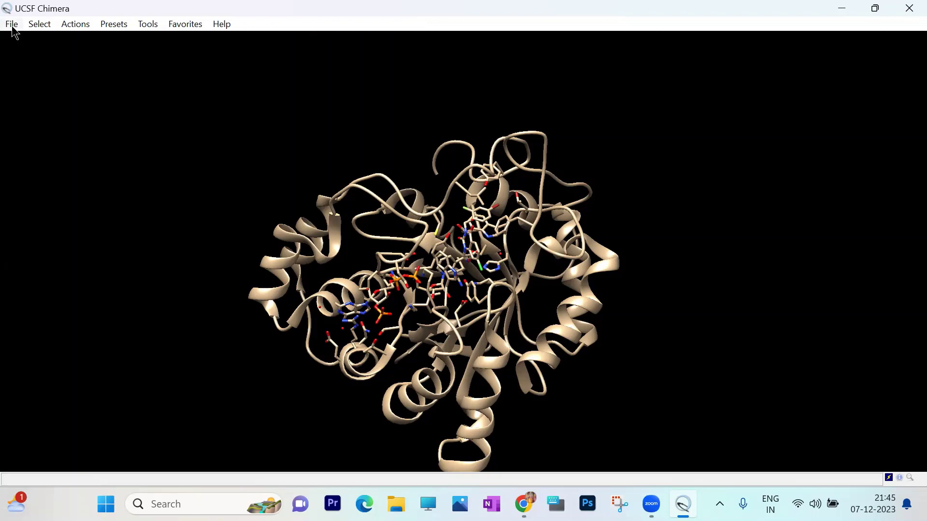
Select all HOH water residues in the 1iei structure and delete their atoms.
left_click(46, 27)
mouse_move(53, 49)
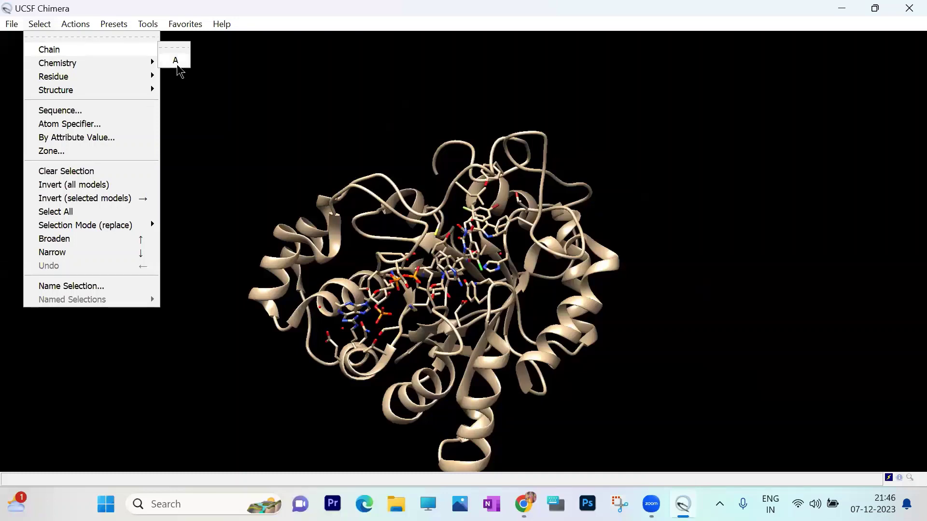
mouse_move(119, 77)
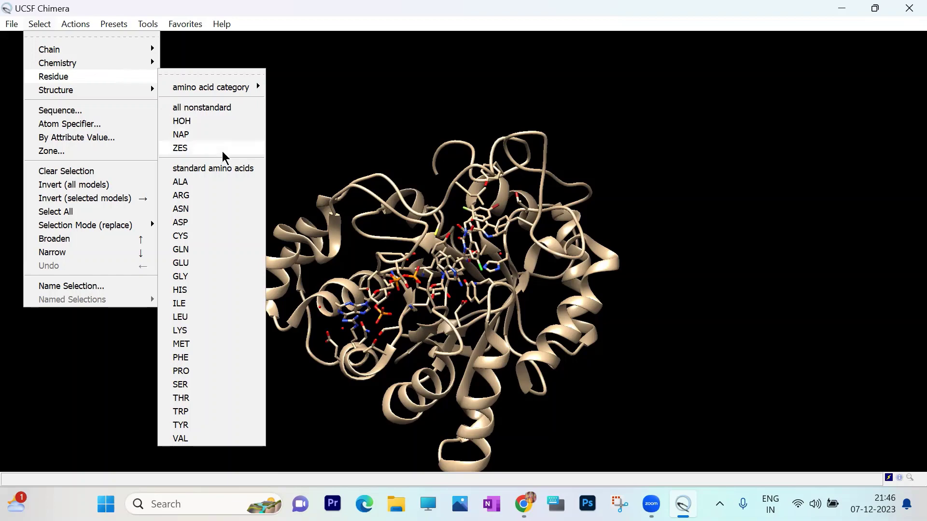
left_click(206, 119)
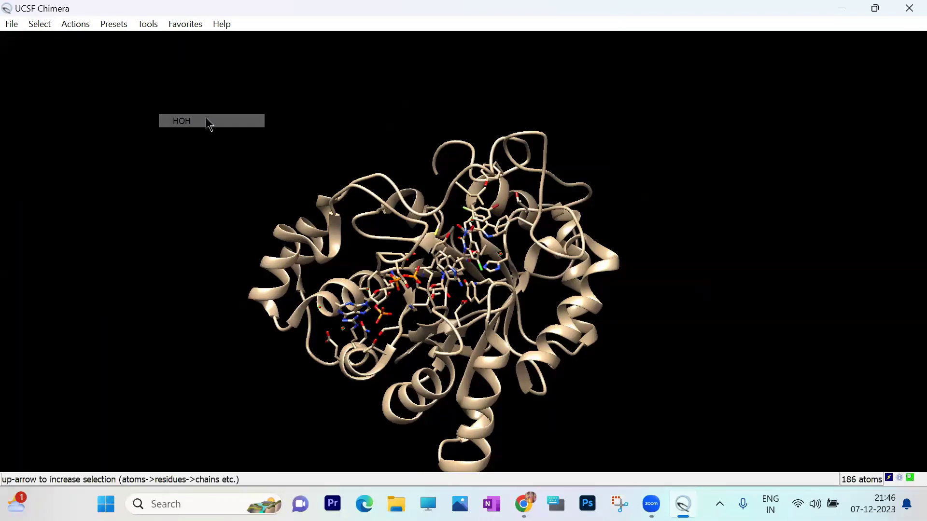
left_click_drag(333, 162, 652, 189)
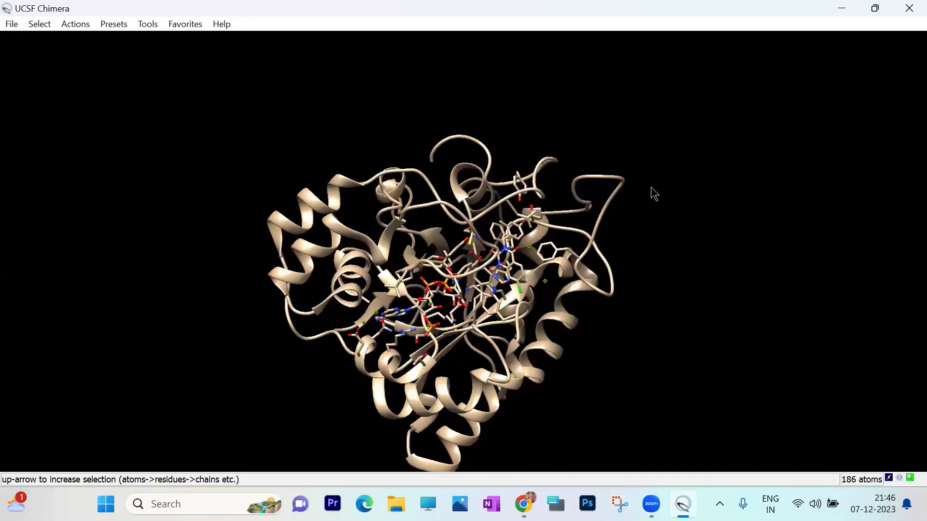
scroll(651, 190, "up", 3)
scroll(650, 187, "up", 2)
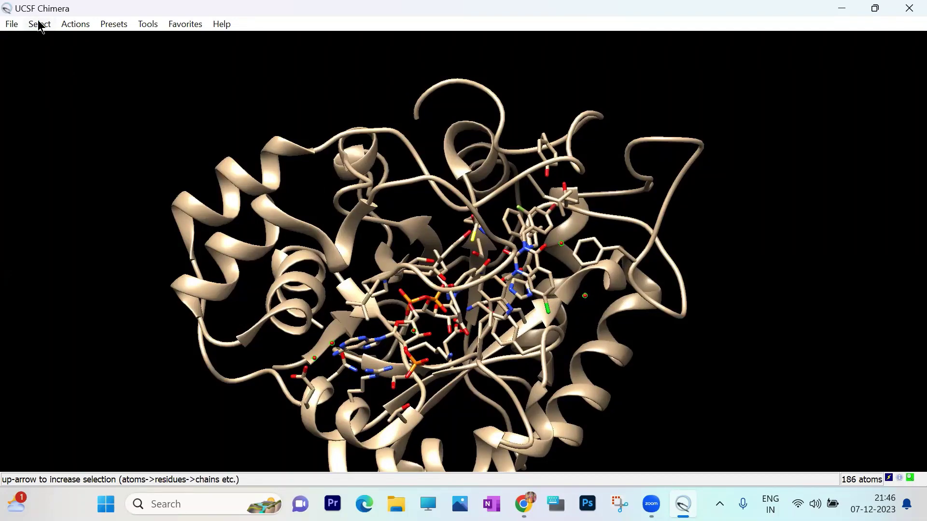
left_click(81, 25)
mouse_move(105, 48)
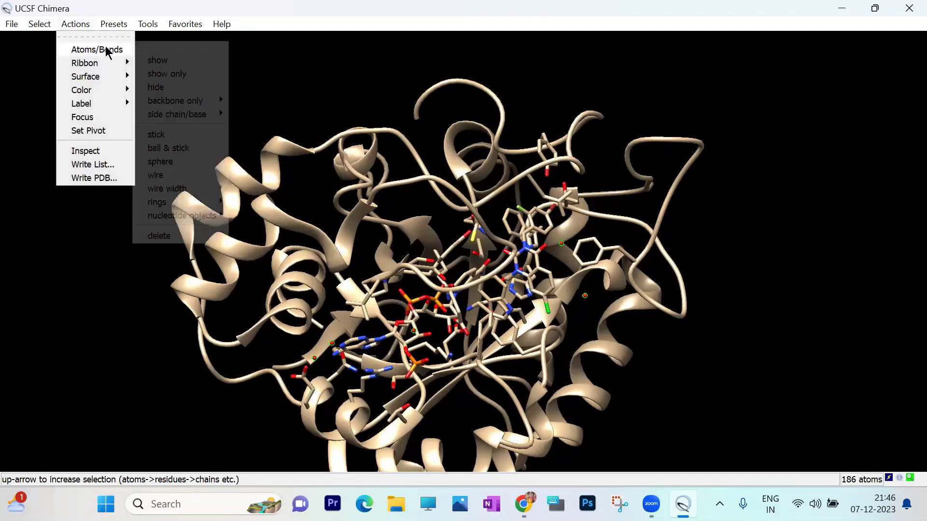
left_click(183, 237)
scroll(220, 168, "up", 2)
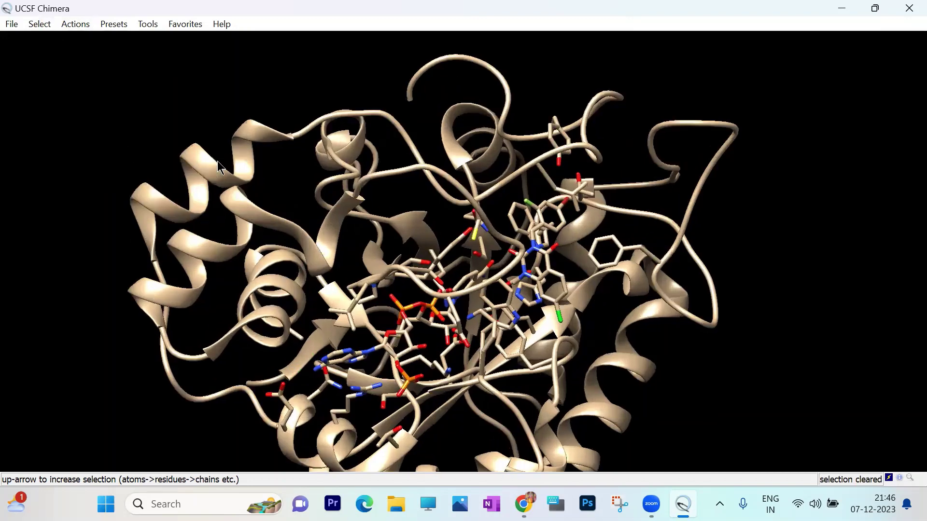
scroll(220, 168, "down", 2)
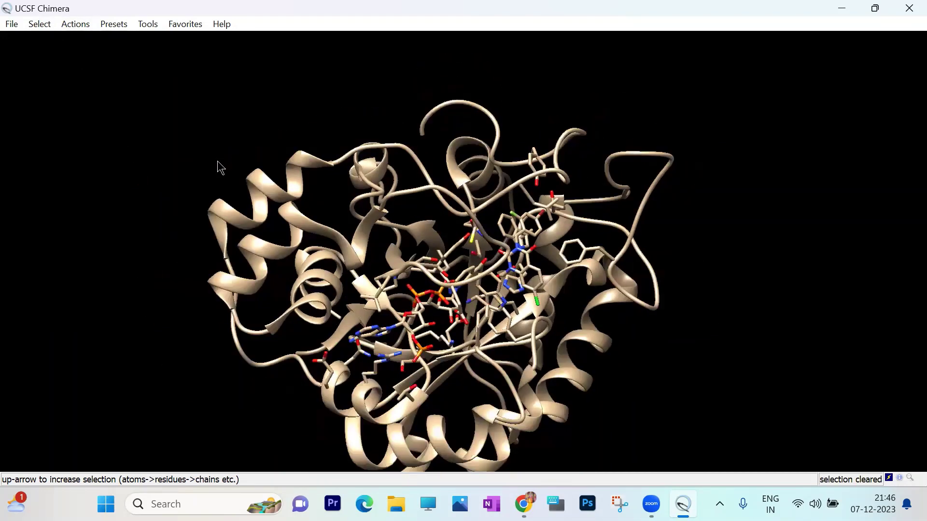
Select the NAP residue, color it red to locate it, and delete its atoms and bonds.
left_click(38, 25)
mouse_move(72, 74)
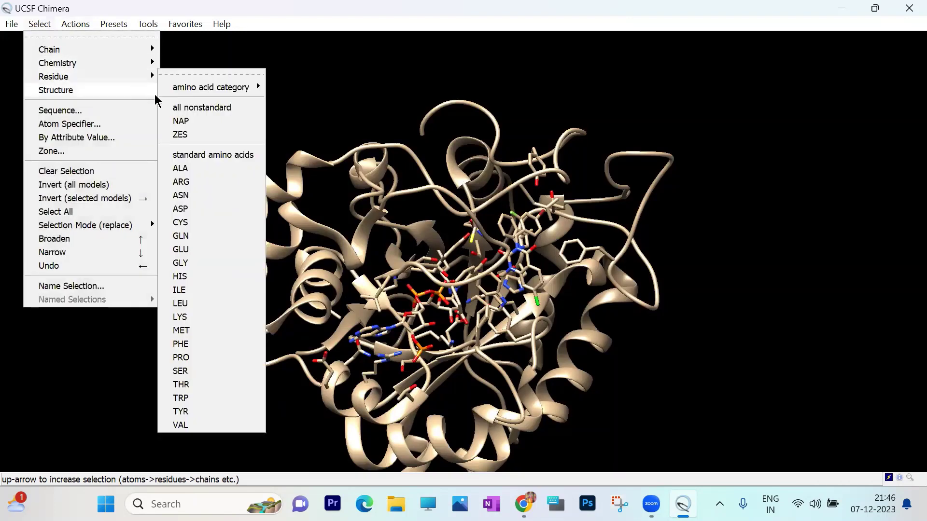
left_click(181, 121)
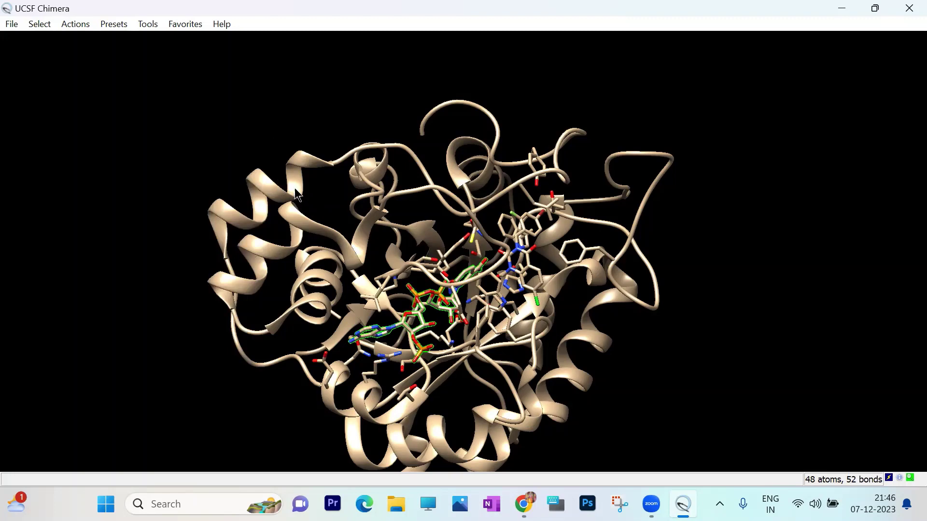
left_click(78, 28)
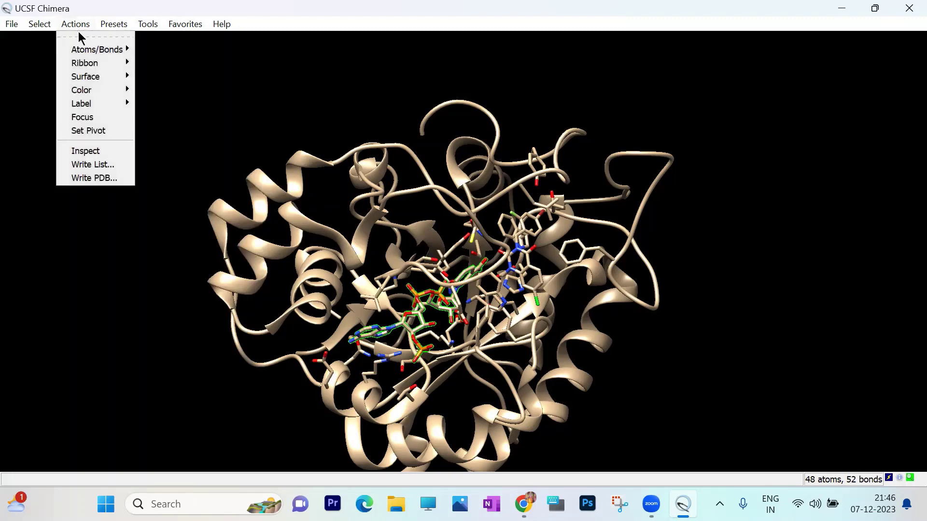
mouse_move(99, 51)
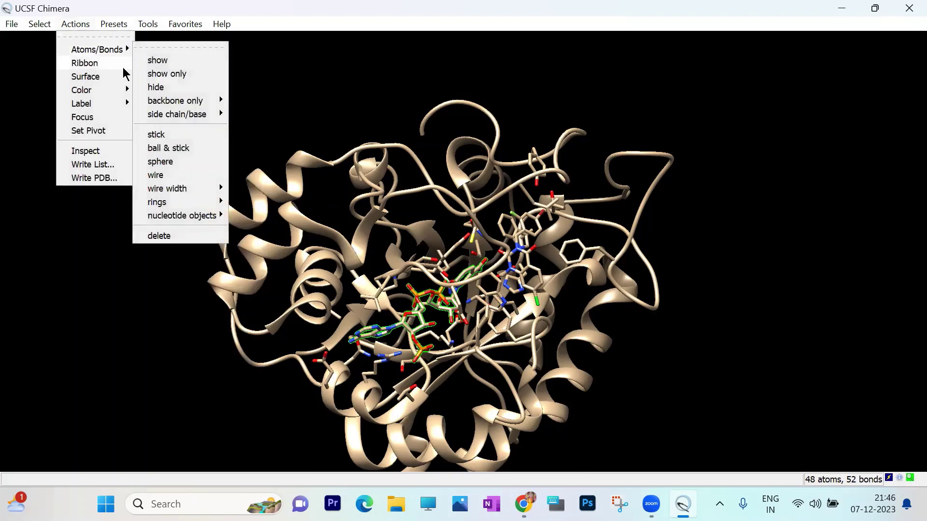
mouse_move(112, 91)
left_click(164, 102)
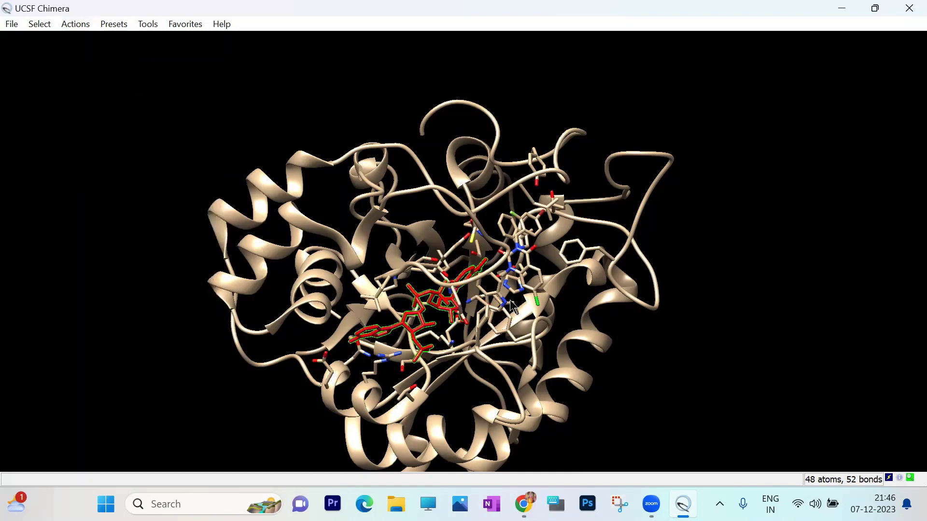
left_click_drag(513, 306, 567, 364)
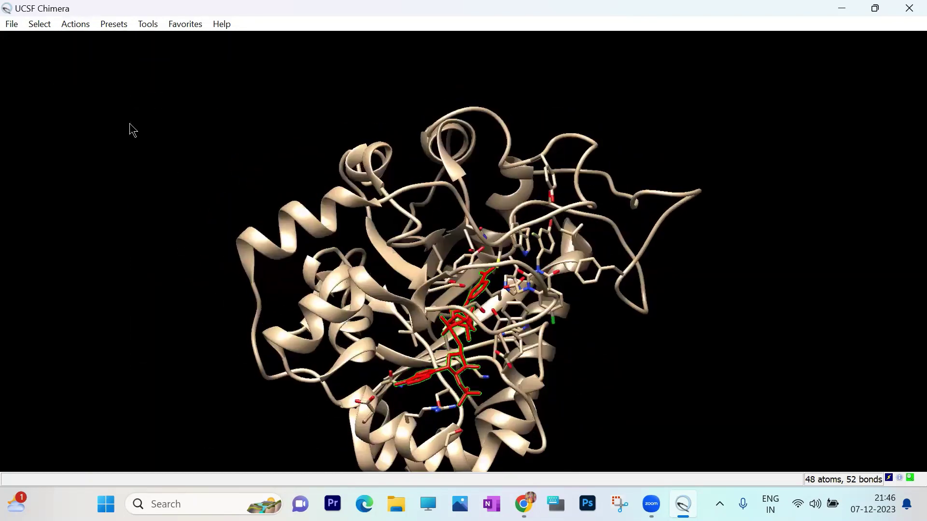
left_click(76, 24)
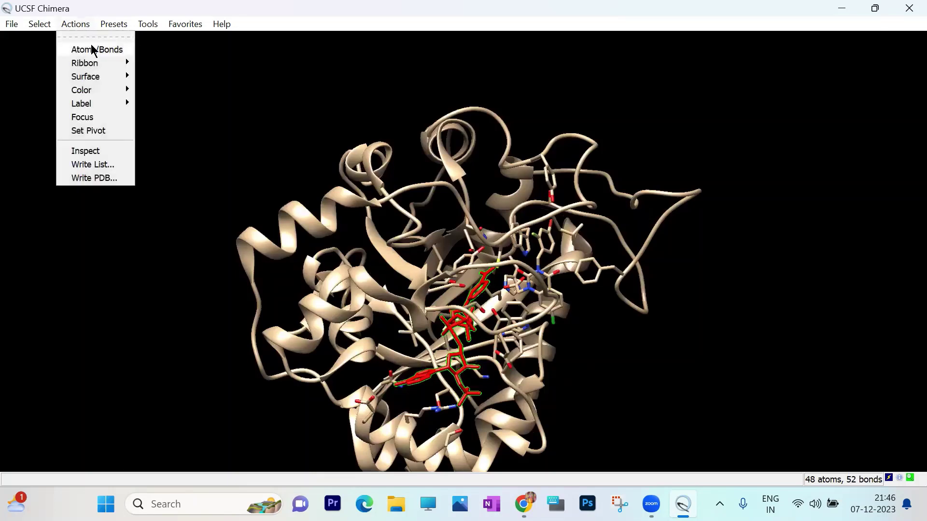
mouse_move(92, 49)
left_click(196, 237)
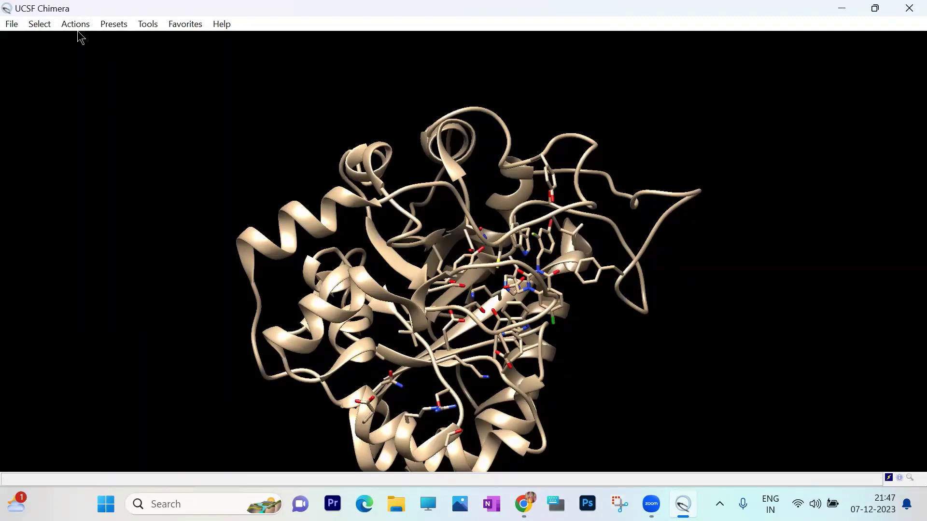
Select the ZES ligand residue, color it red to locate it, and delete its atoms and bonds.
left_click(42, 25)
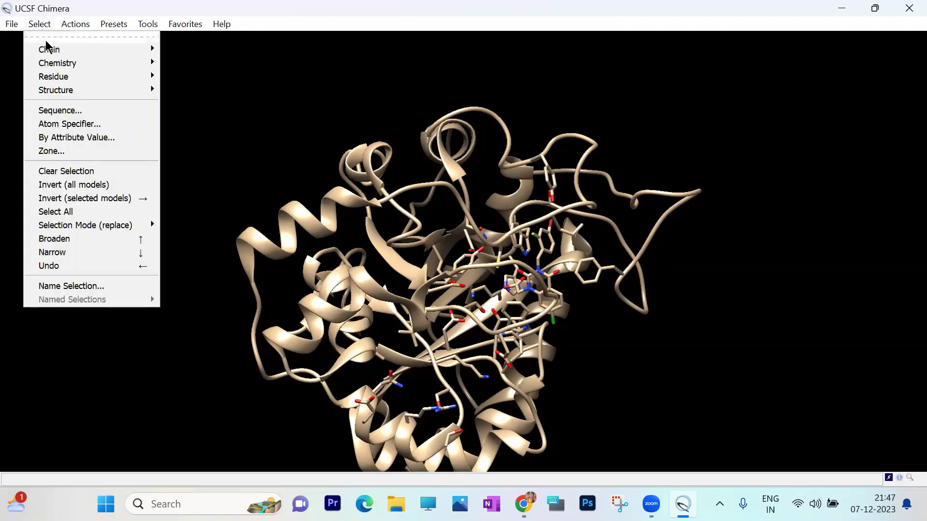
mouse_move(69, 78)
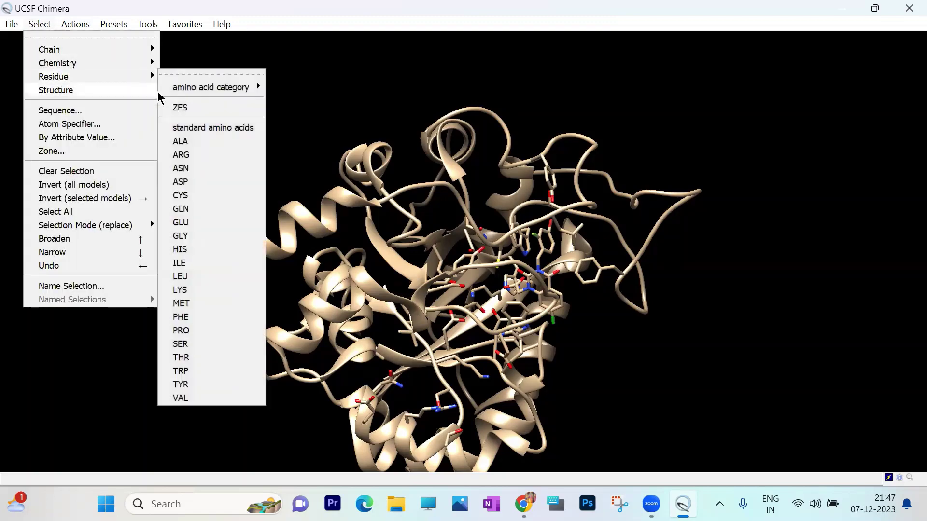
left_click(191, 107)
left_click(73, 27)
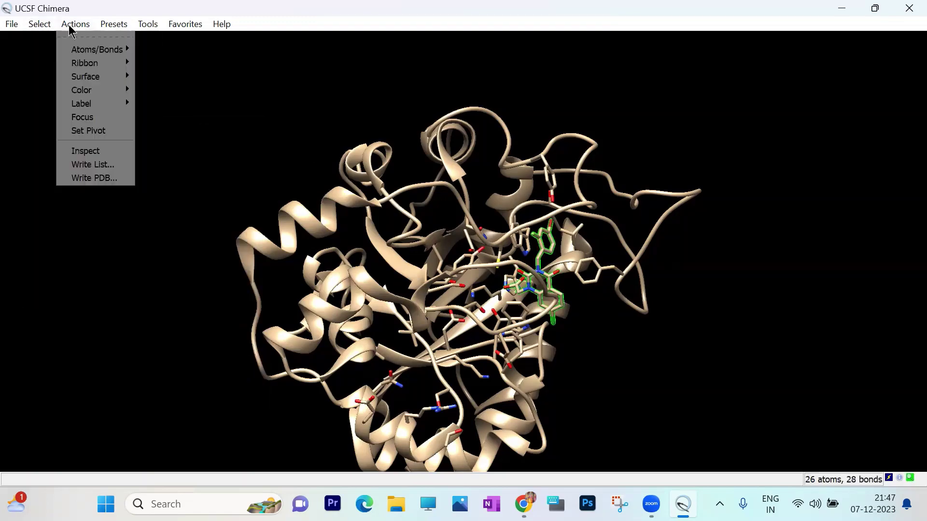
mouse_move(123, 55)
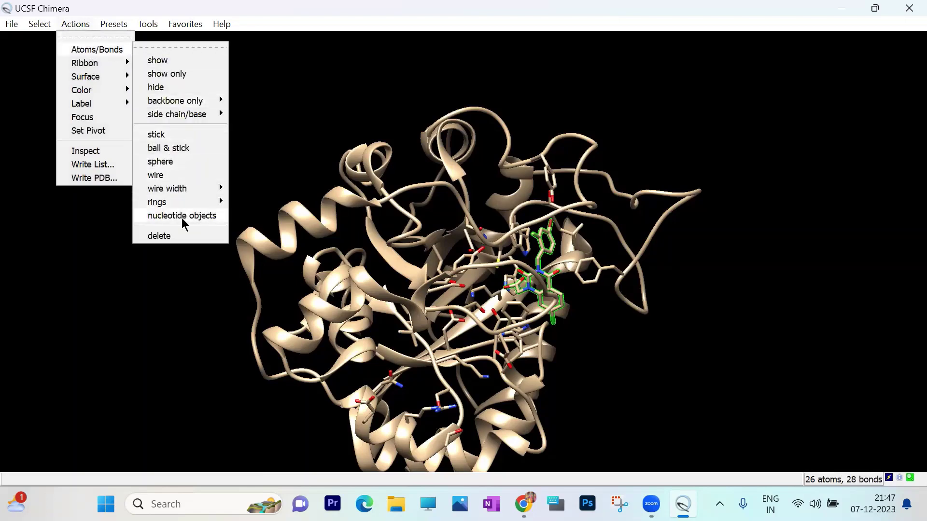
mouse_move(102, 90)
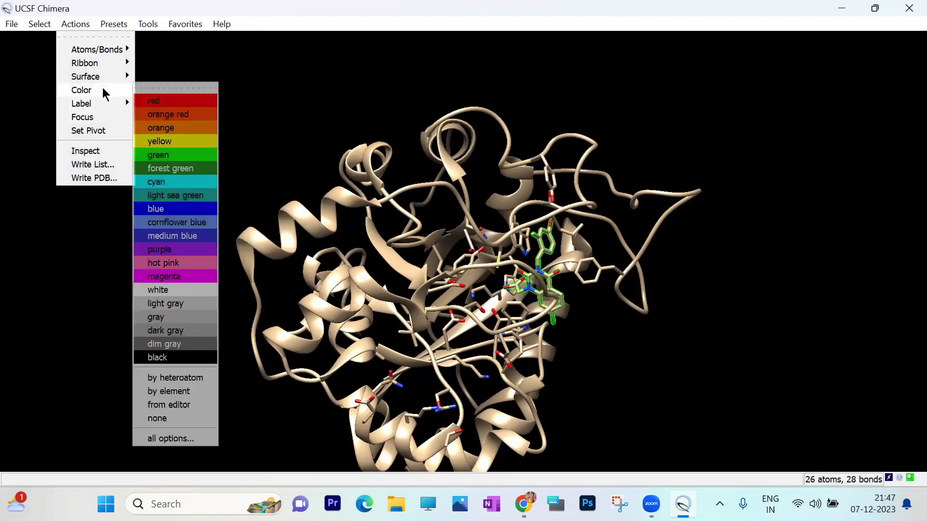
left_click(142, 97)
left_click_drag(642, 290, 562, 262)
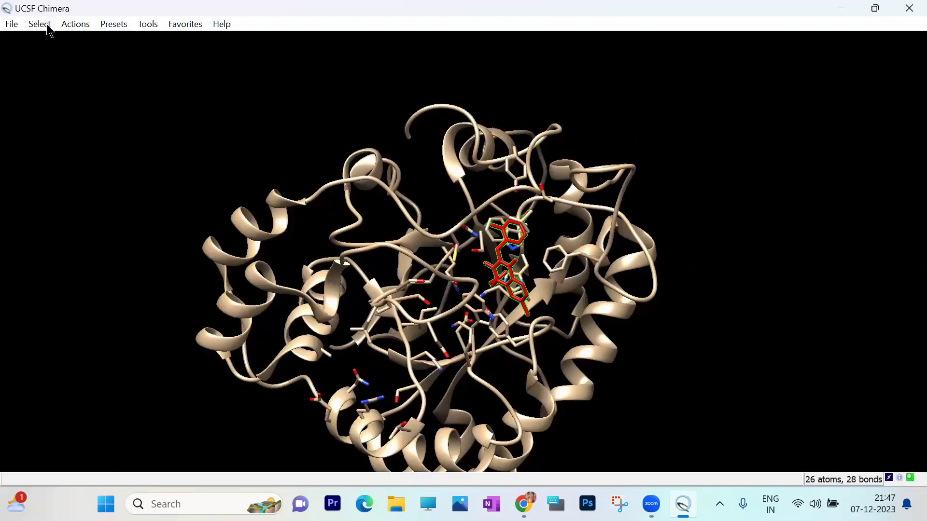
left_click(72, 25)
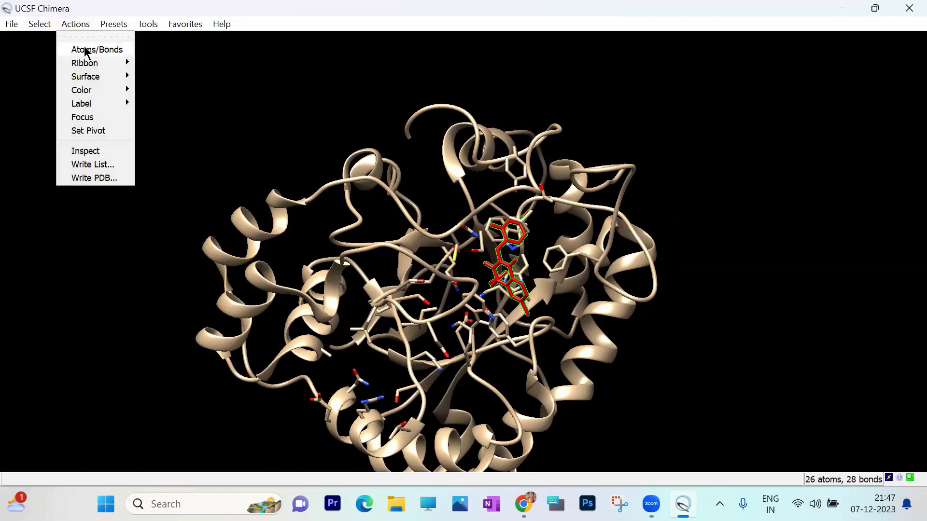
mouse_move(85, 52)
left_click(190, 235)
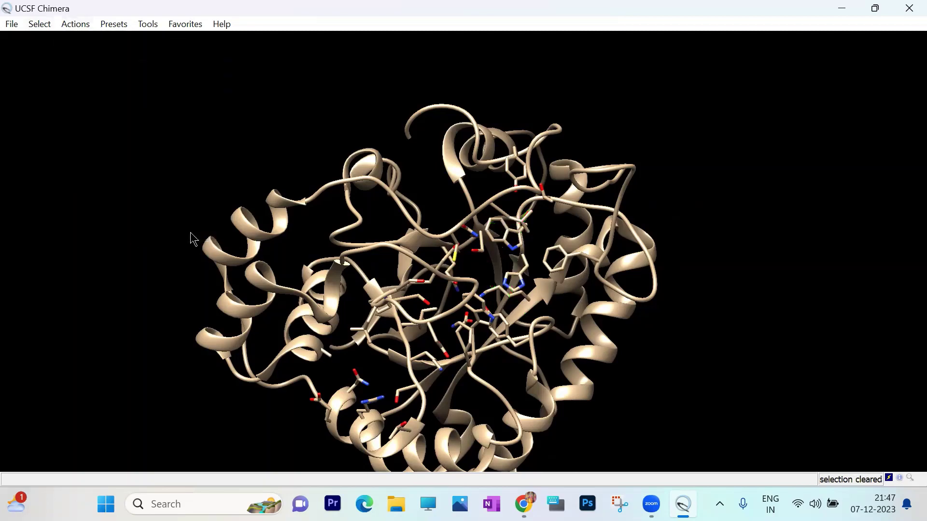
Save the cleaned 1iei structure as a PDB file named naked_protein.pdb in the Autodock folder.
left_click_drag(555, 275, 525, 248)
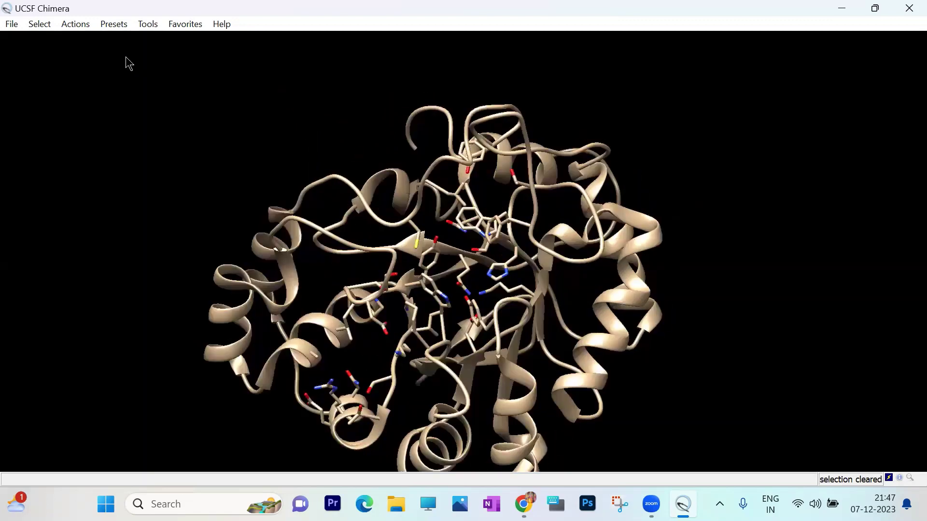
left_click(9, 24)
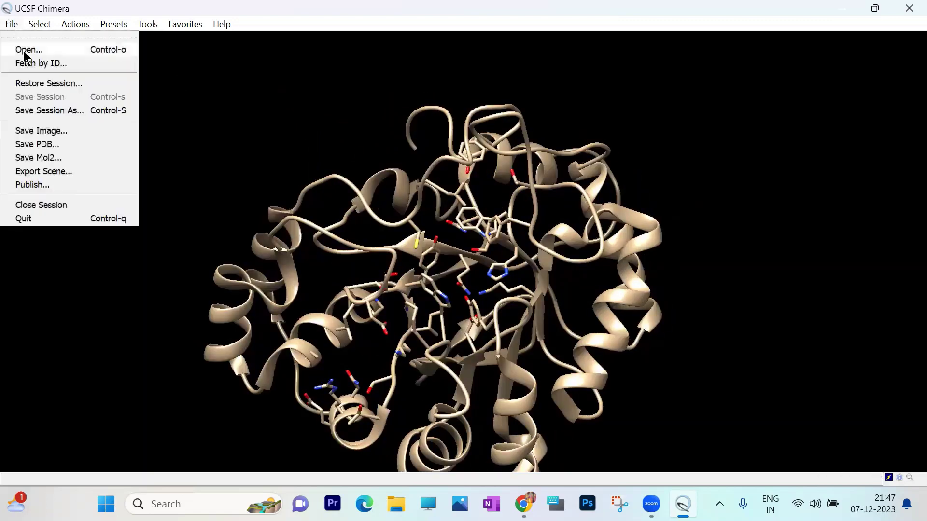
left_click(55, 145)
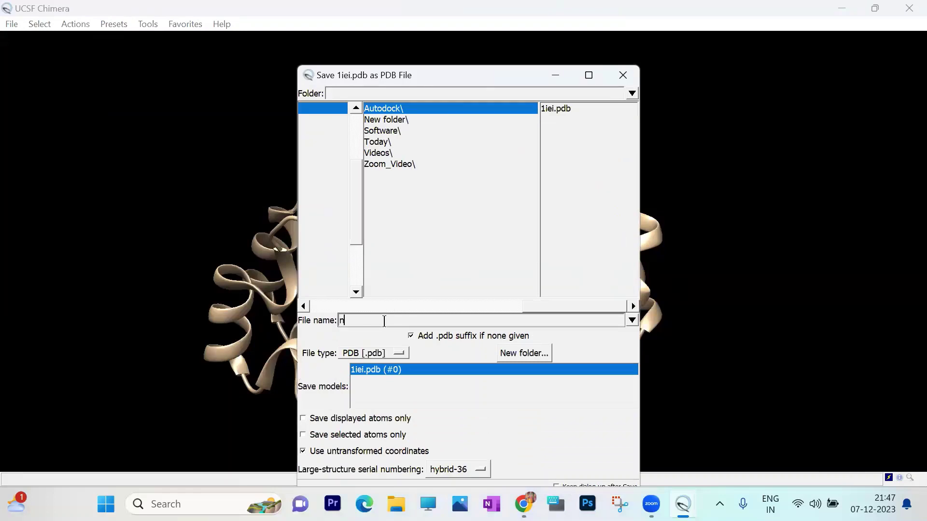
type("naked")
type("_protein")
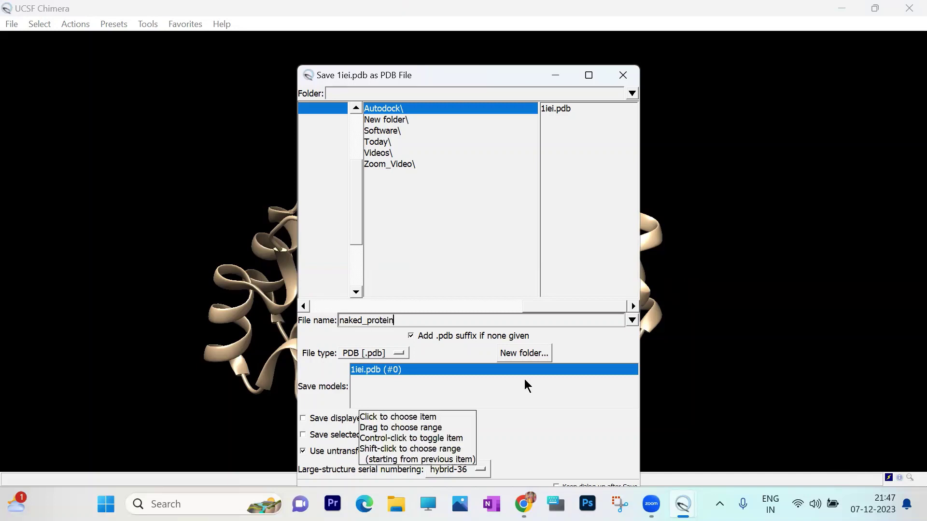
type(".pdb")
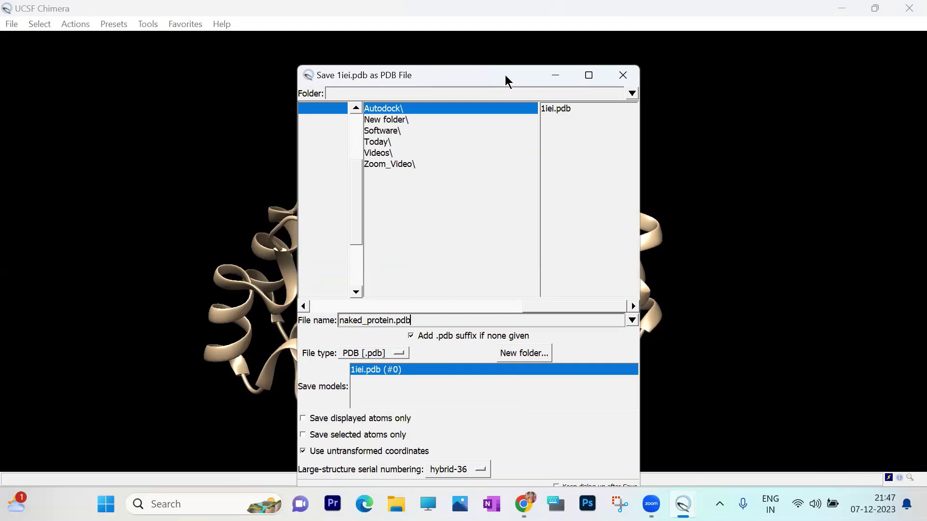
left_click_drag(505, 78, 496, 51)
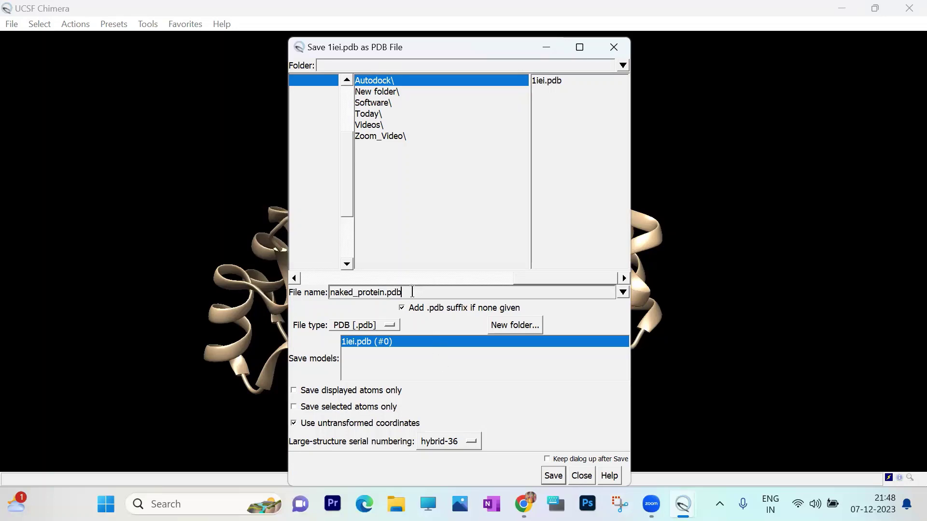
key("Return")
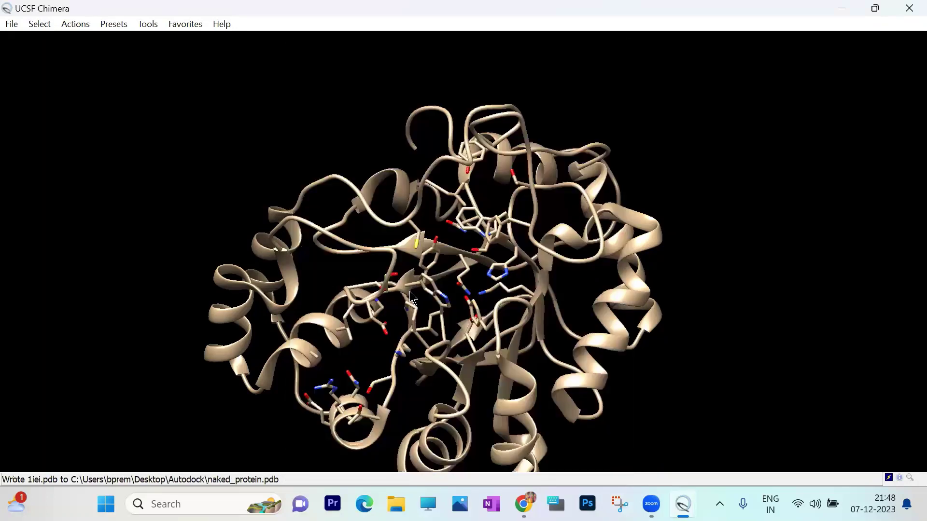
Check the Autodock folder on the desktop for the saved protein file, and return to UCSF Chimera.
left_click(842, 9)
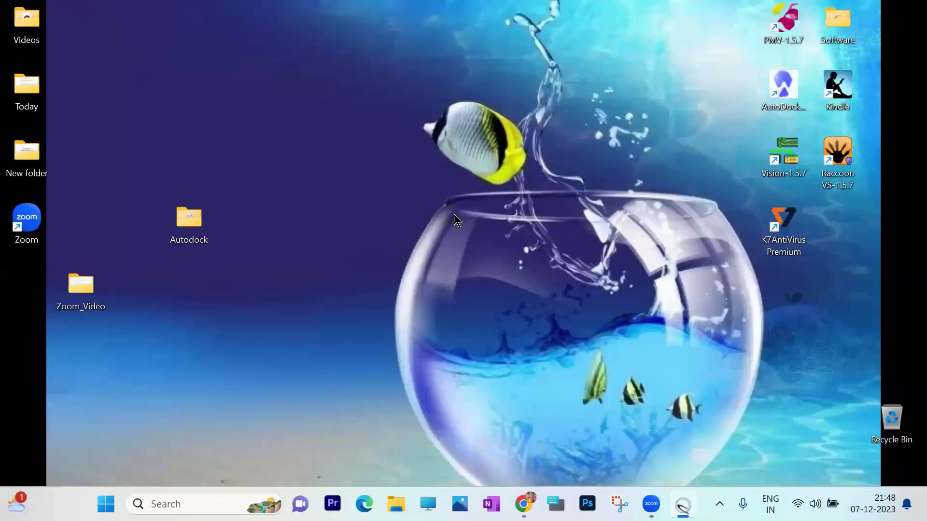
double_click(198, 227)
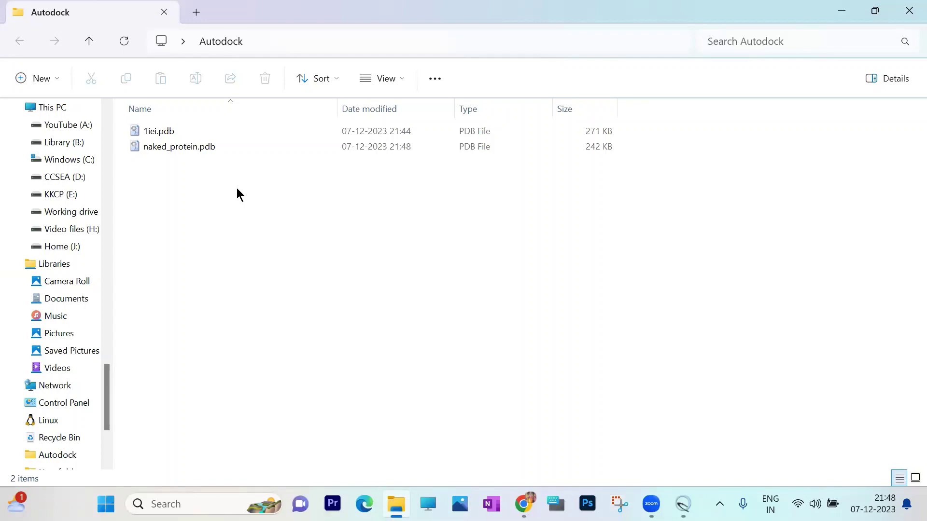
left_click(841, 14)
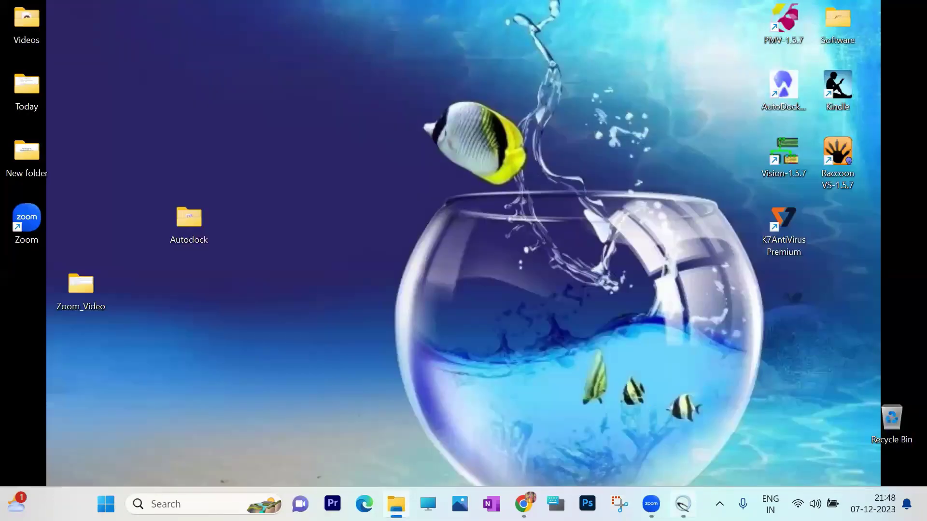
left_click(683, 504)
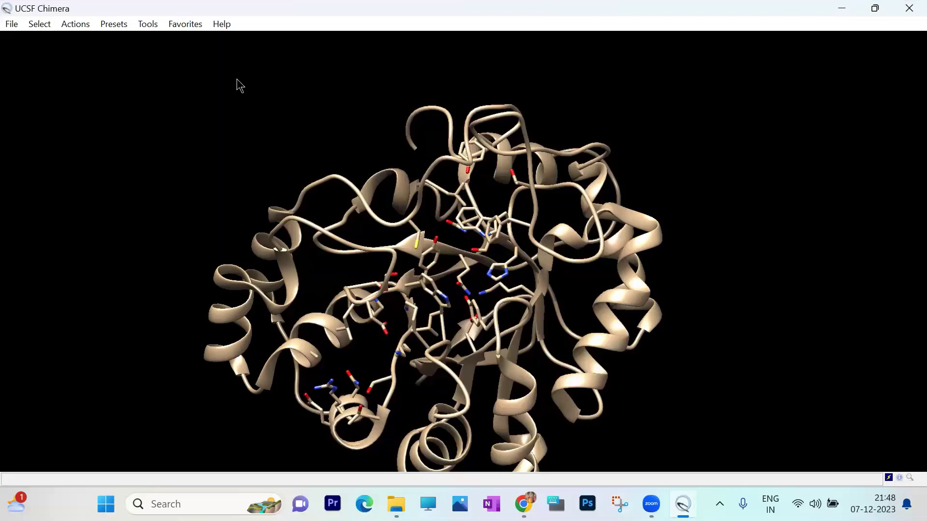
Open the Model/Refine Loops tool for 1iei and examine the chain A sequence for residues missing from the structure.
mouse_move(333, 251)
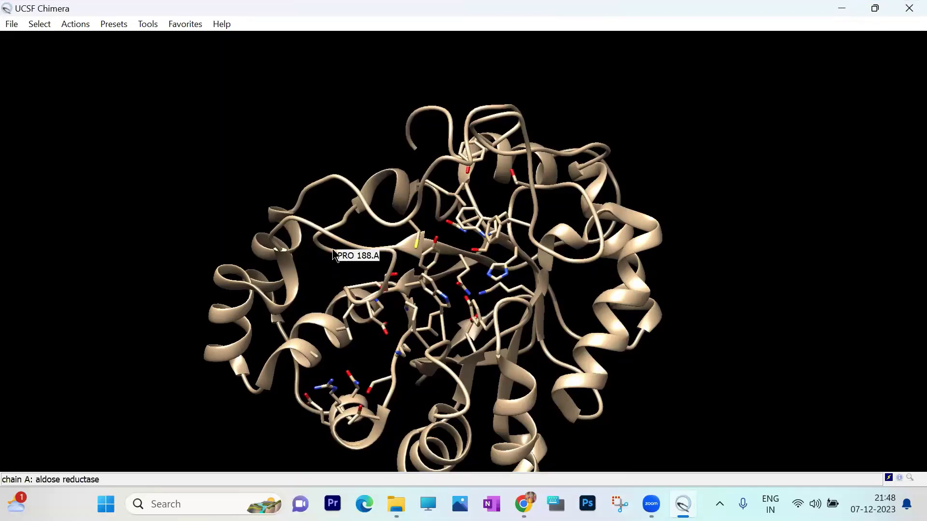
left_click(149, 25)
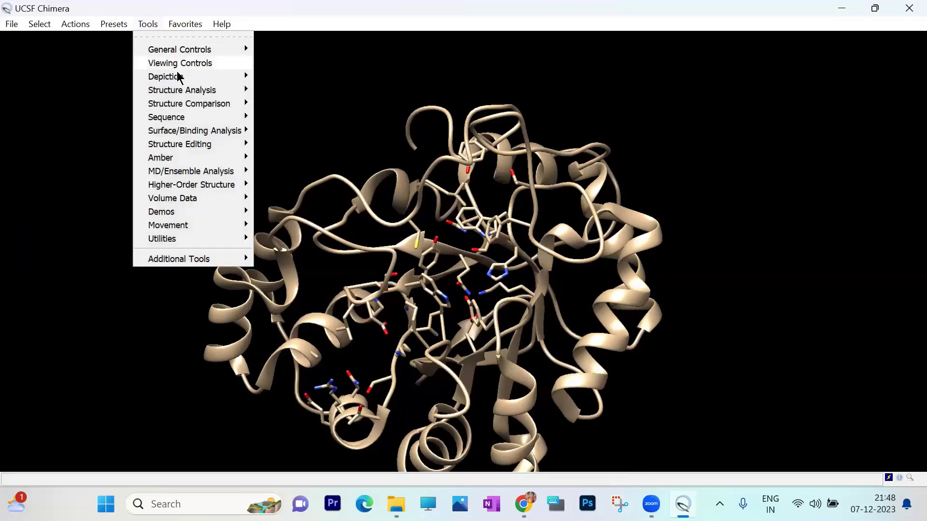
mouse_move(202, 129)
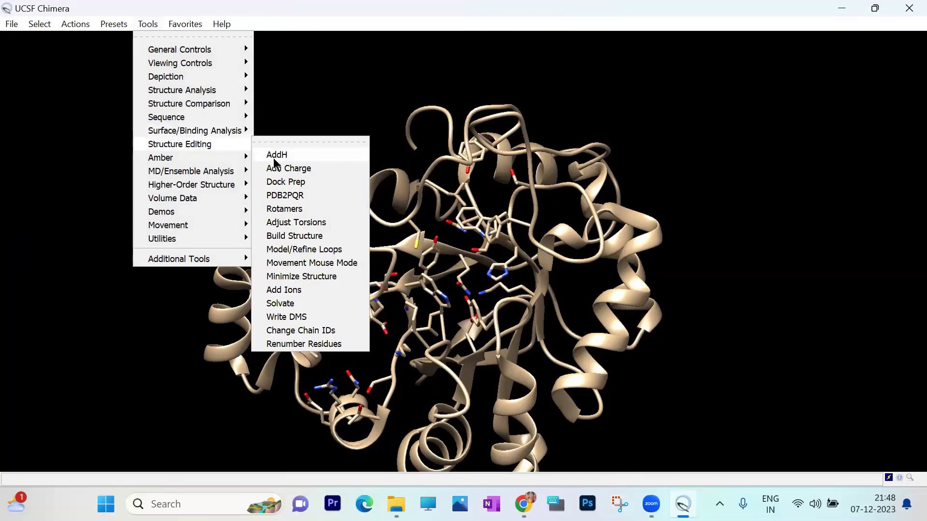
left_click(300, 248)
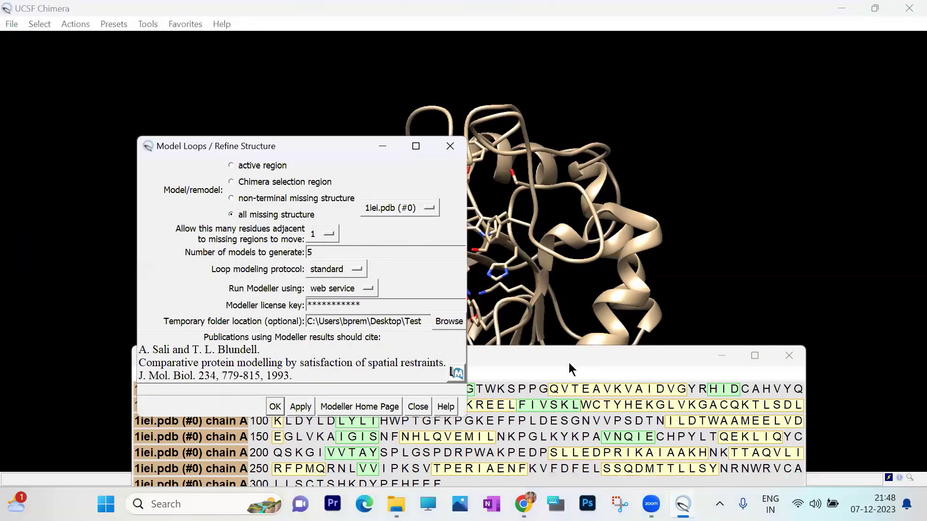
left_click(570, 352)
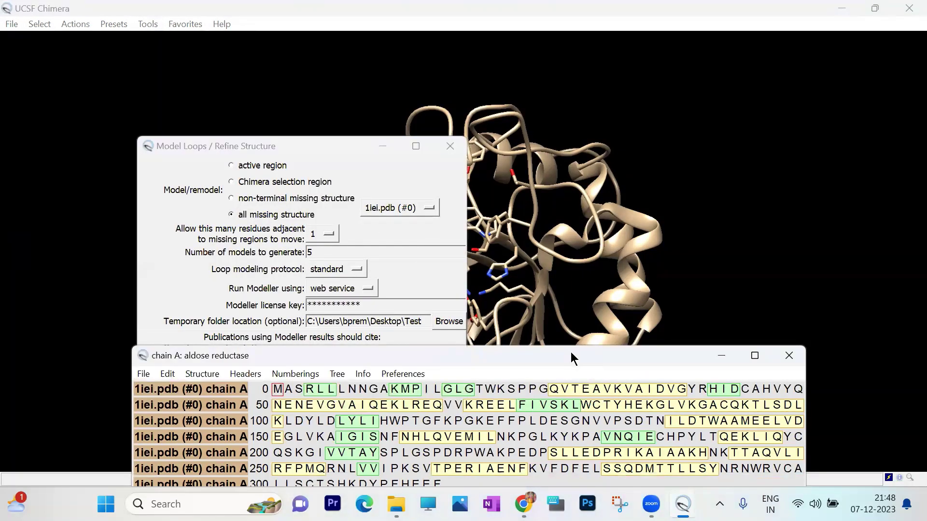
left_click_drag(572, 353, 571, 255)
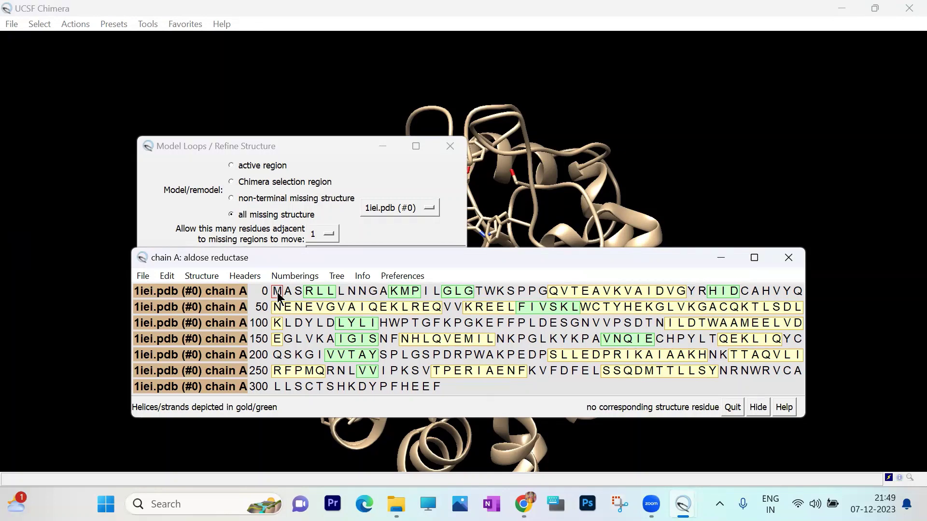
Run Modeller's web service on all missing structure of 1iei.pdb with 5 models and the standard protocol, and close the sequence window.
left_click(772, 197)
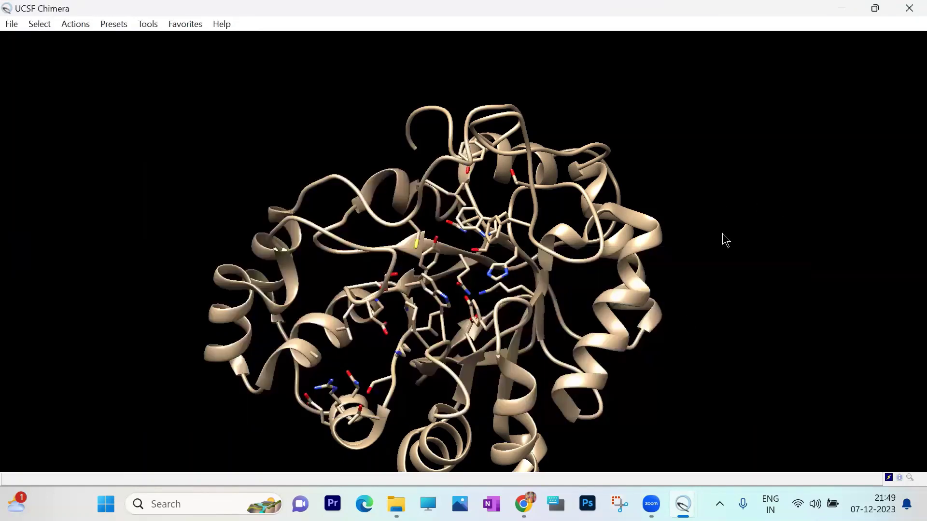
mouse_move(682, 503)
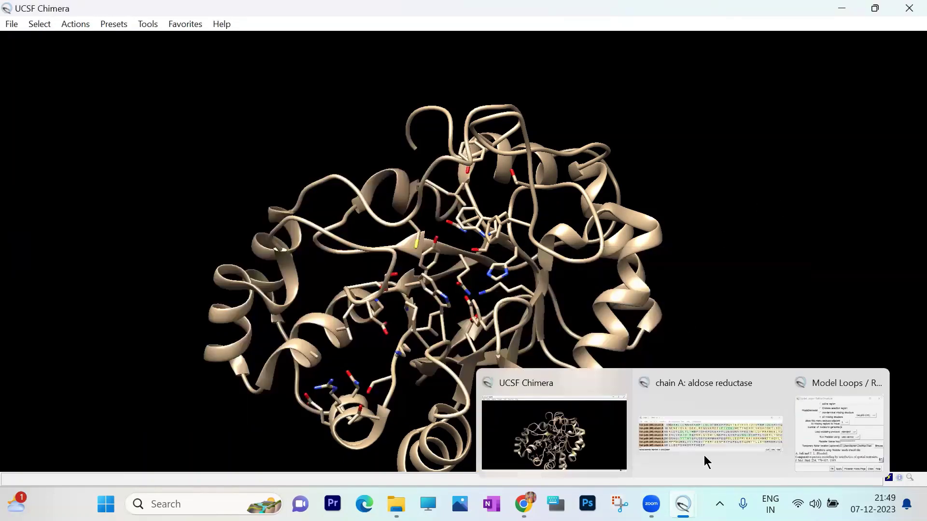
left_click(822, 416)
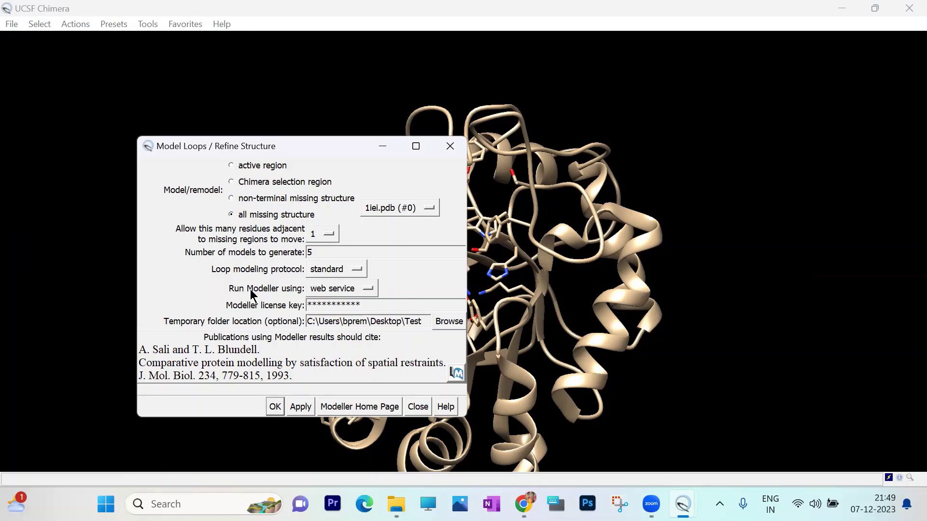
left_click(275, 407)
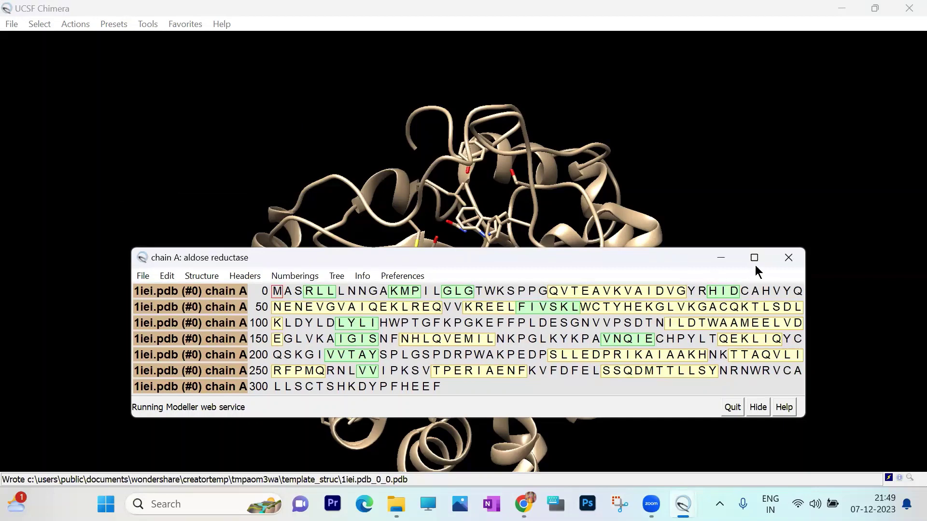
left_click(788, 258)
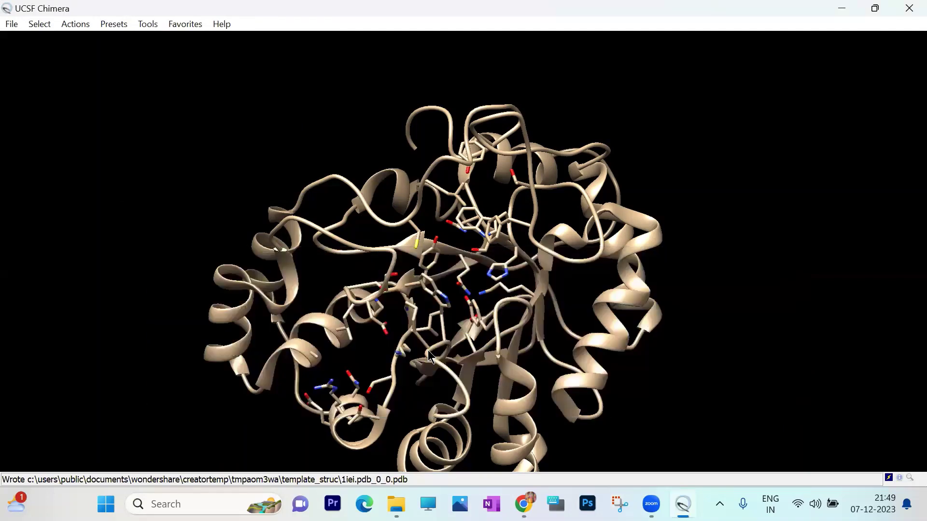
Close the current session and reopen the original 1iei.pdb from the recent files.
left_click(13, 24)
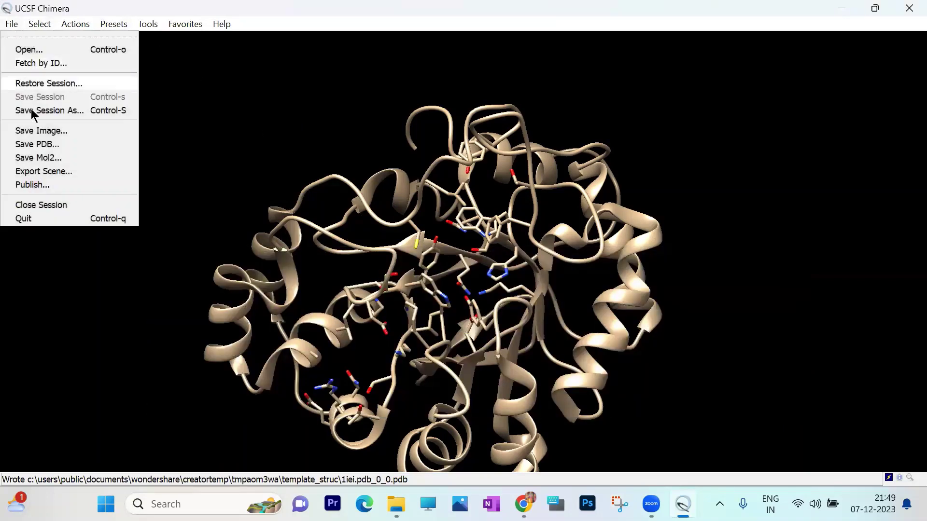
left_click(50, 206)
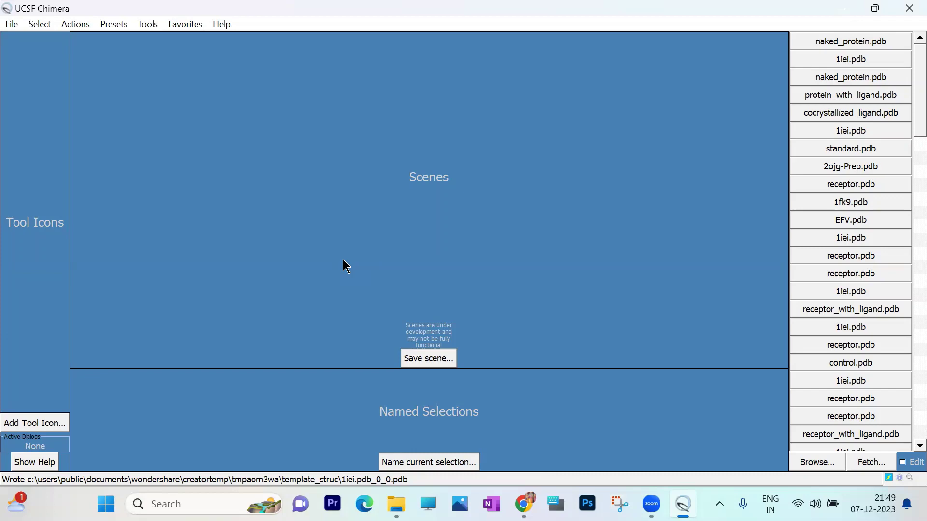
left_click(852, 59)
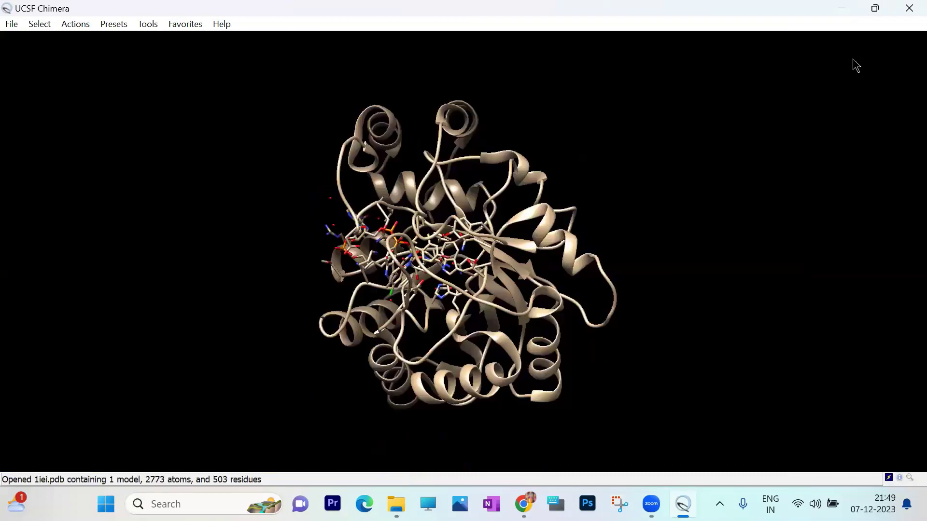
left_click_drag(653, 240, 639, 277)
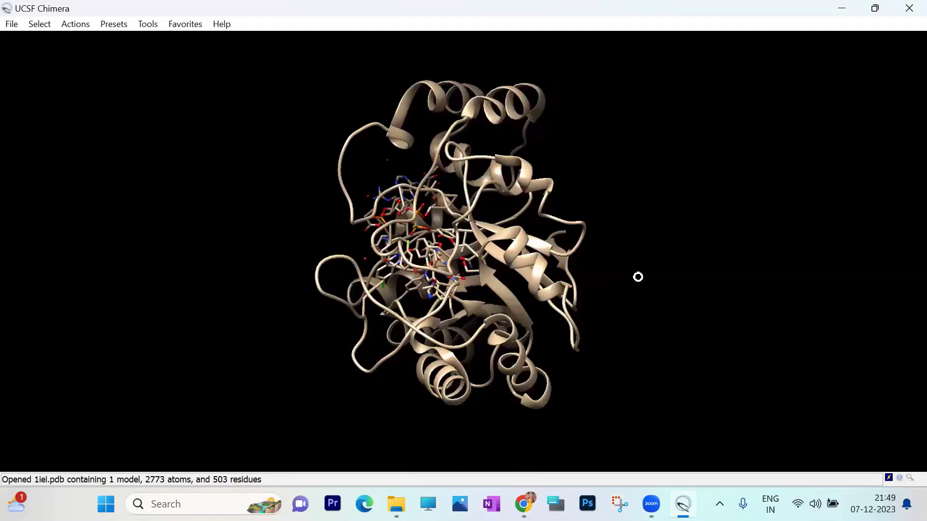
Select all HOH water residues in the reopened 1iei structure and delete their atoms.
left_click(41, 27)
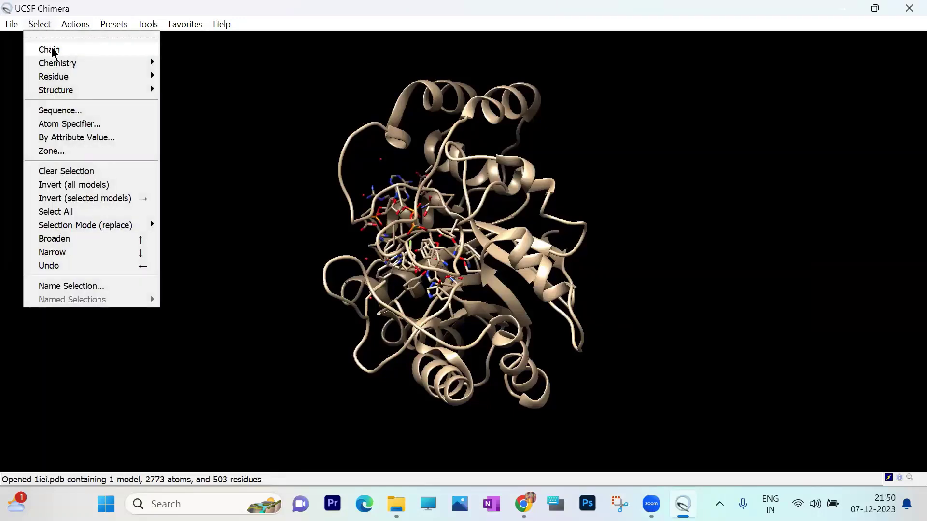
mouse_move(66, 75)
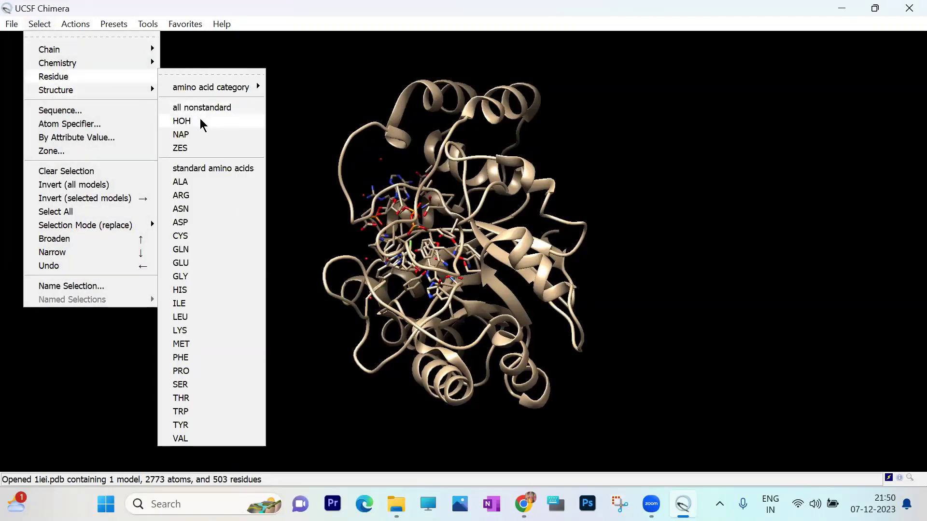
left_click(200, 121)
left_click(85, 28)
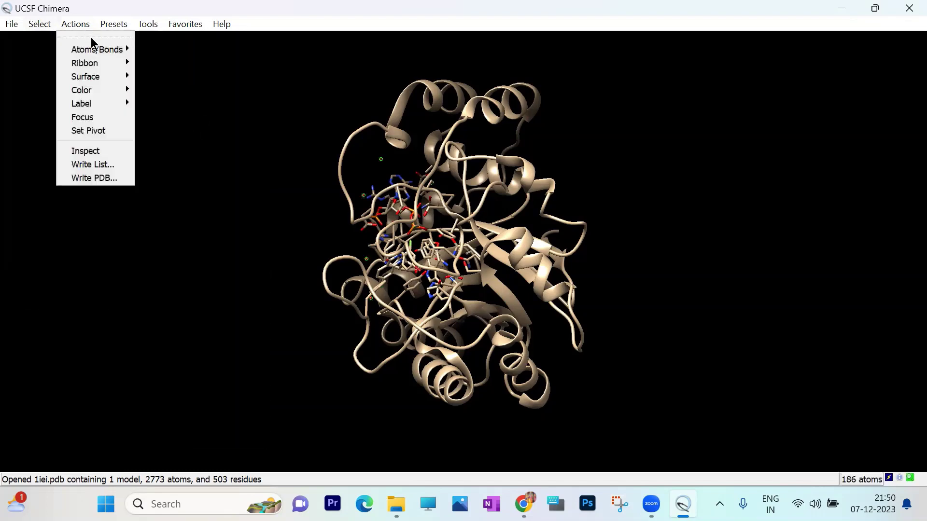
mouse_move(108, 50)
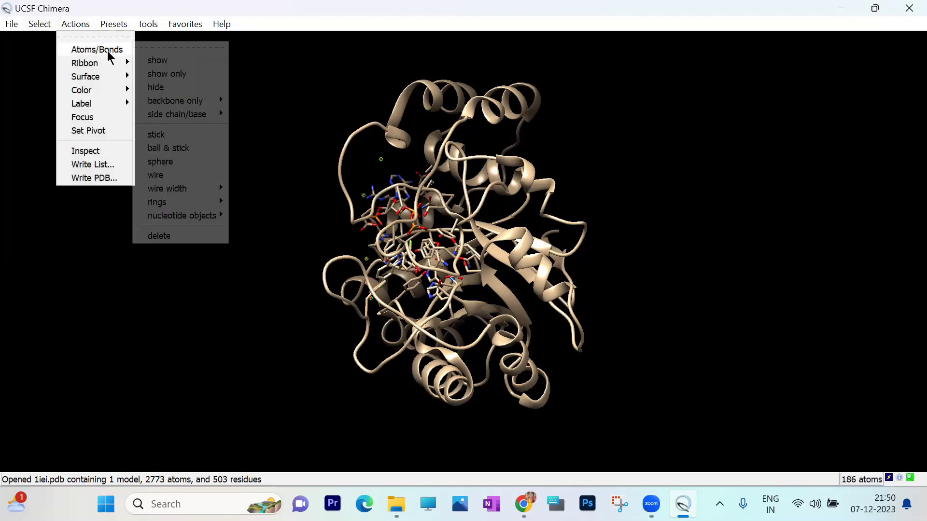
left_click(182, 237)
Select the NAP residue in the reopened structure and delete its atoms and bonds, keeping the ZES ligand.
left_click(44, 26)
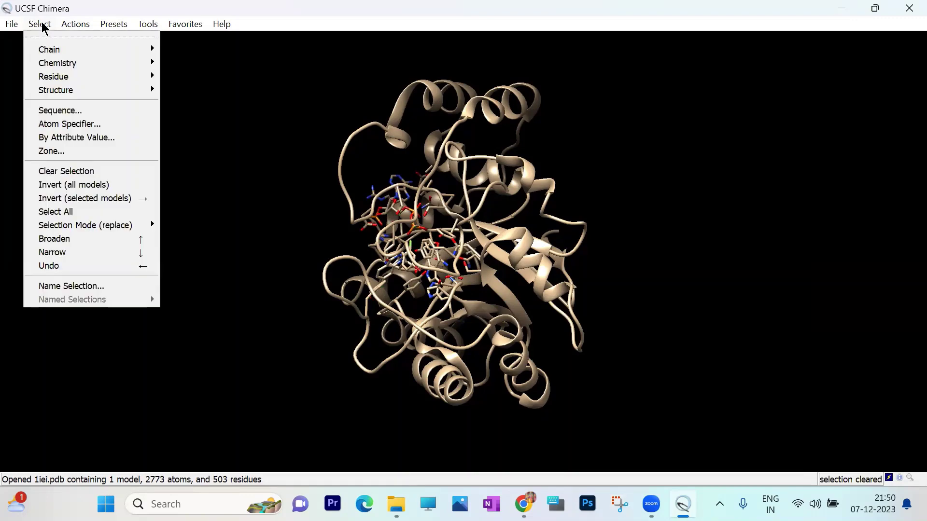
mouse_move(65, 78)
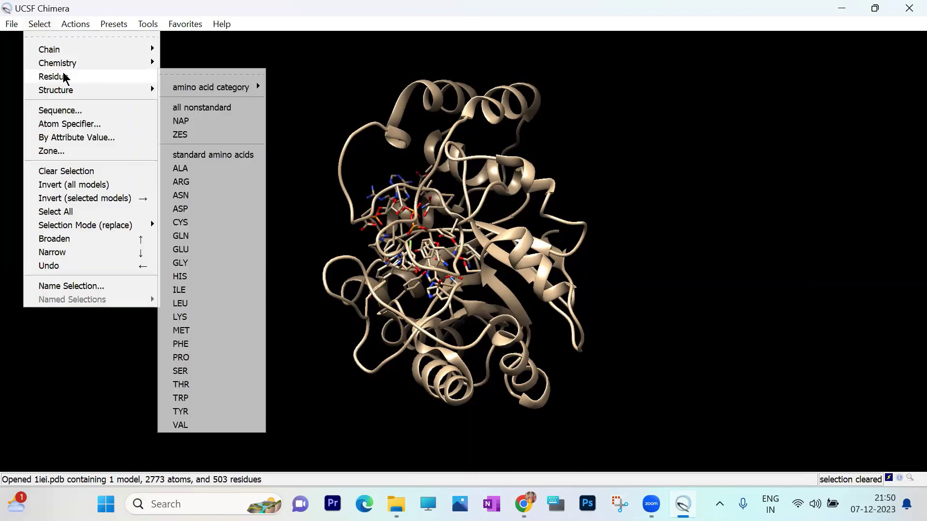
left_click(188, 122)
mouse_move(473, 227)
left_mouse_down()
mouse_move(524, 253)
mouse_move(460, 233)
left_mouse_up()
left_click(76, 24)
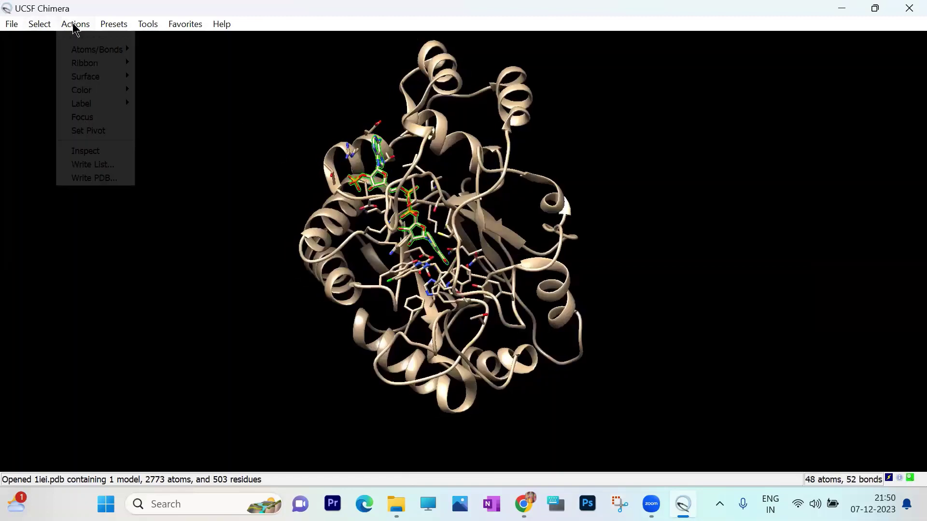
mouse_move(115, 49)
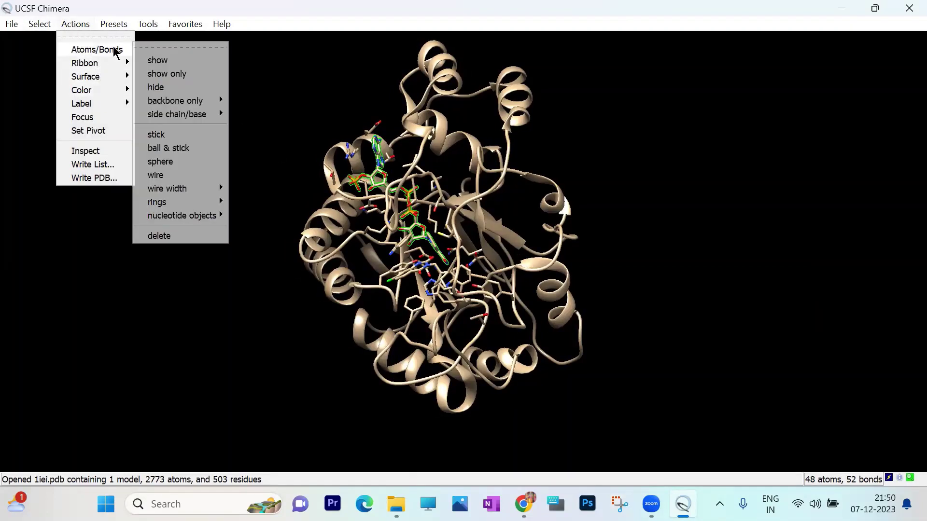
left_click(184, 236)
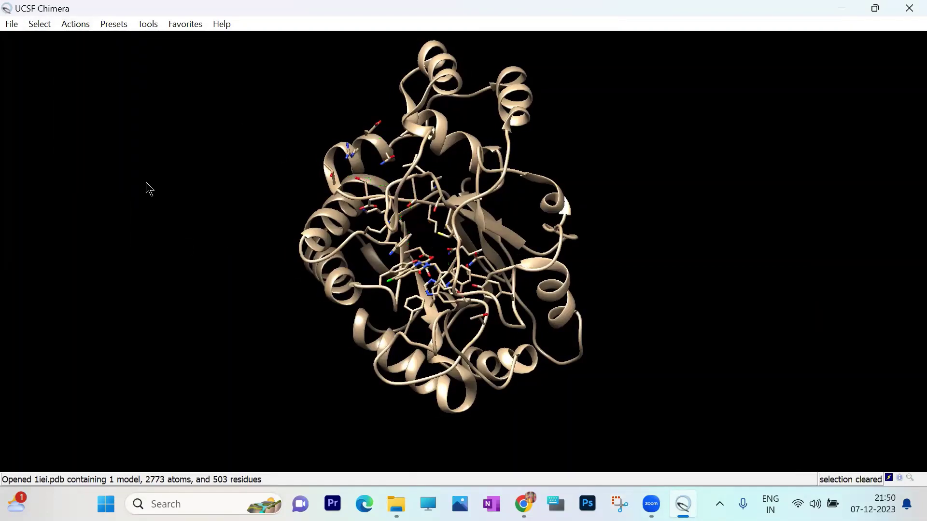
Select the ZES residue, invert the selection within its model, and delete the selected atoms and bonds to leave only the ligand.
left_click(46, 24)
mouse_move(74, 80)
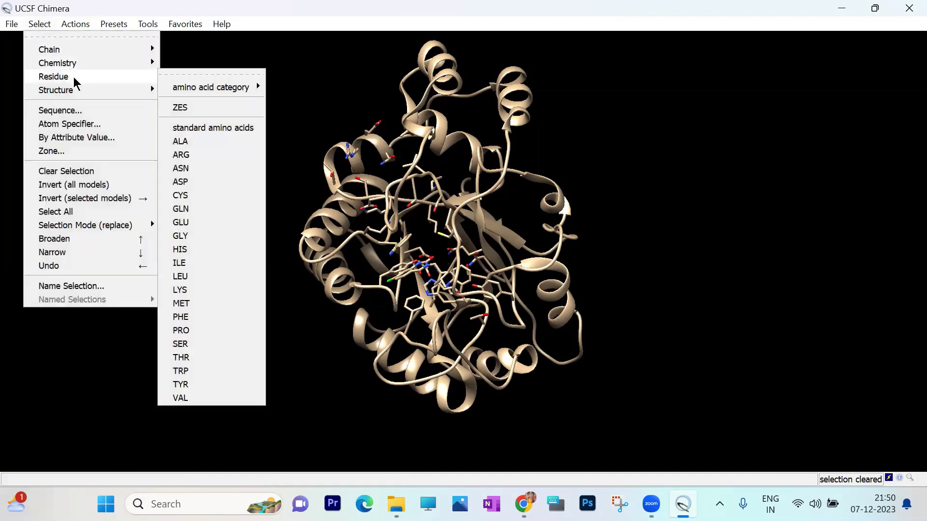
left_click(196, 108)
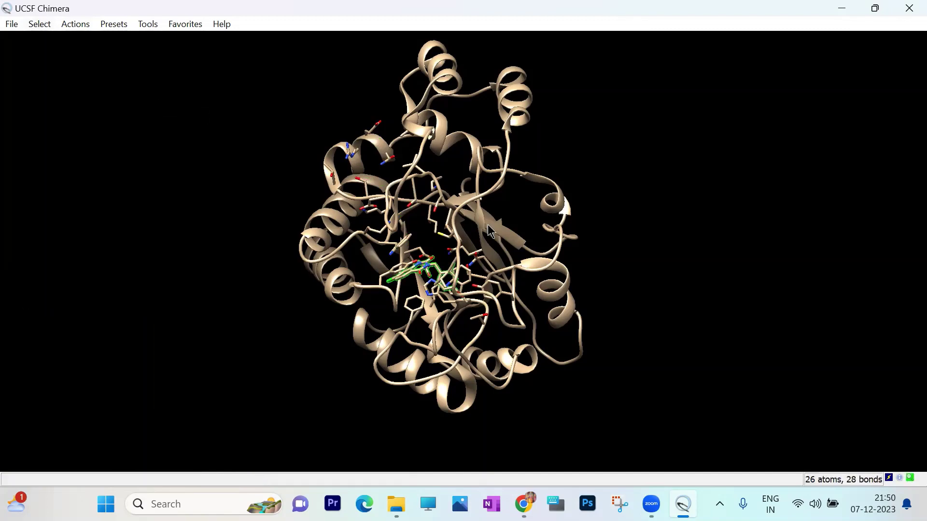
left_click_drag(420, 164, 388, 156)
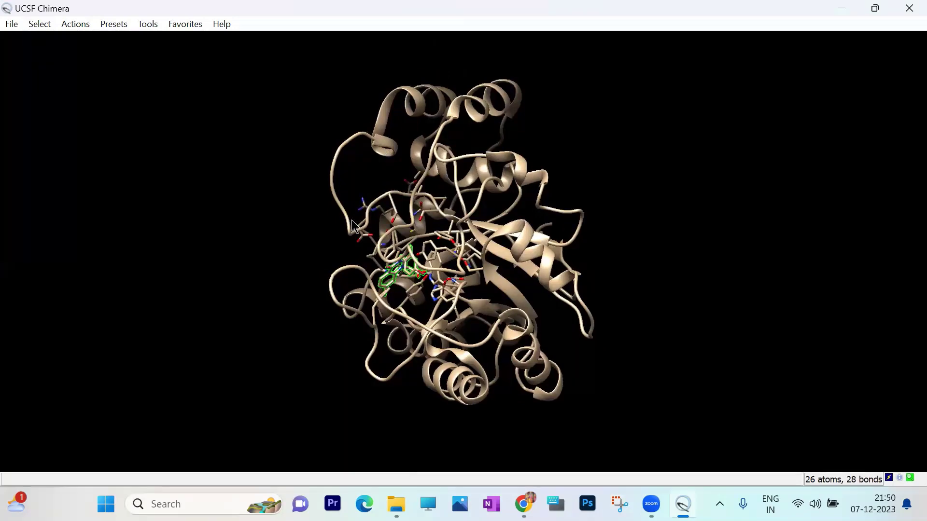
left_click_drag(279, 213, 416, 253)
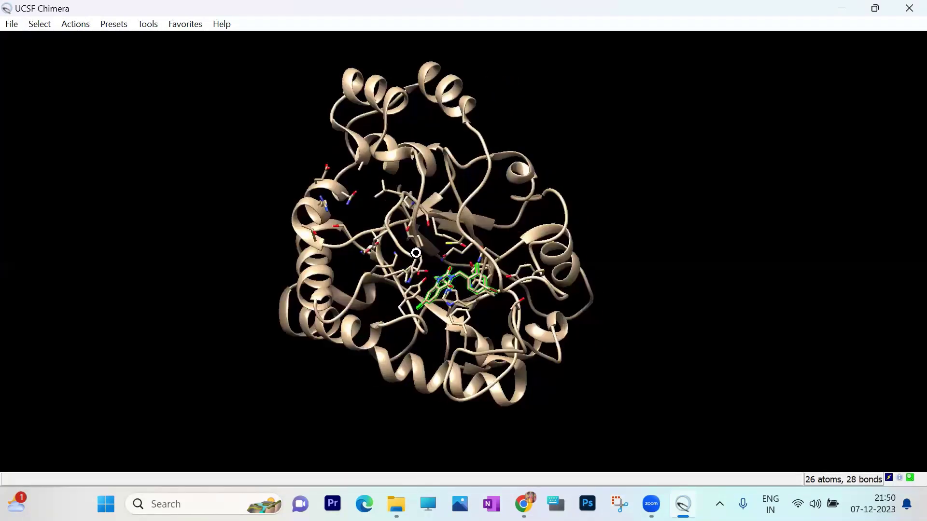
left_click(40, 25)
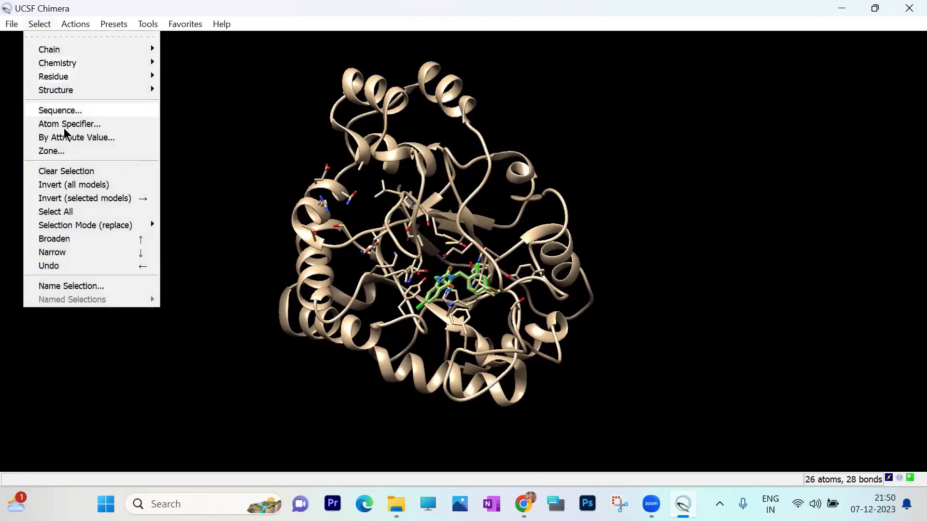
left_click(84, 198)
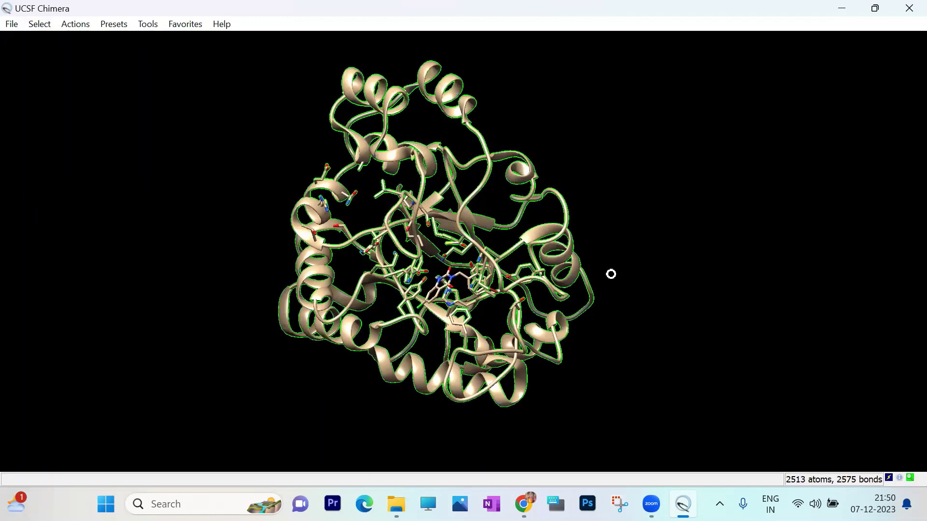
left_click_drag(611, 273, 651, 332)
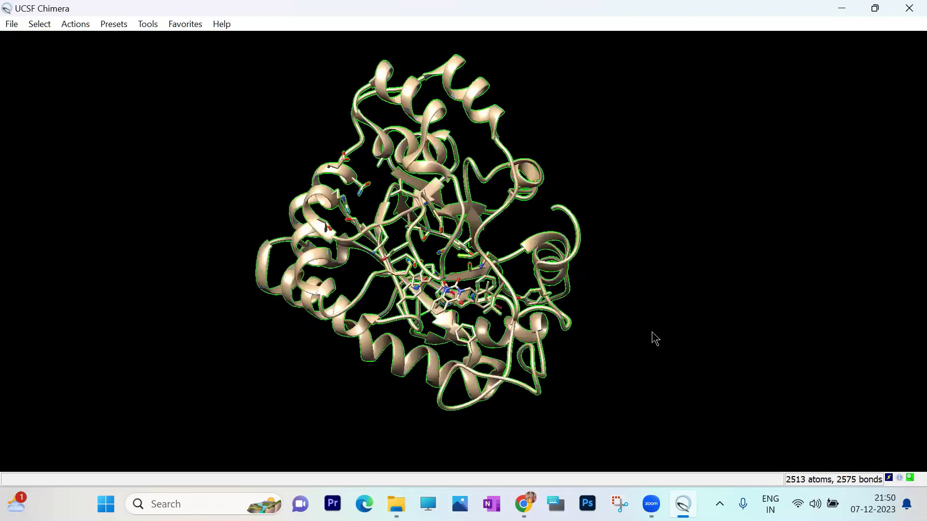
left_click(72, 24)
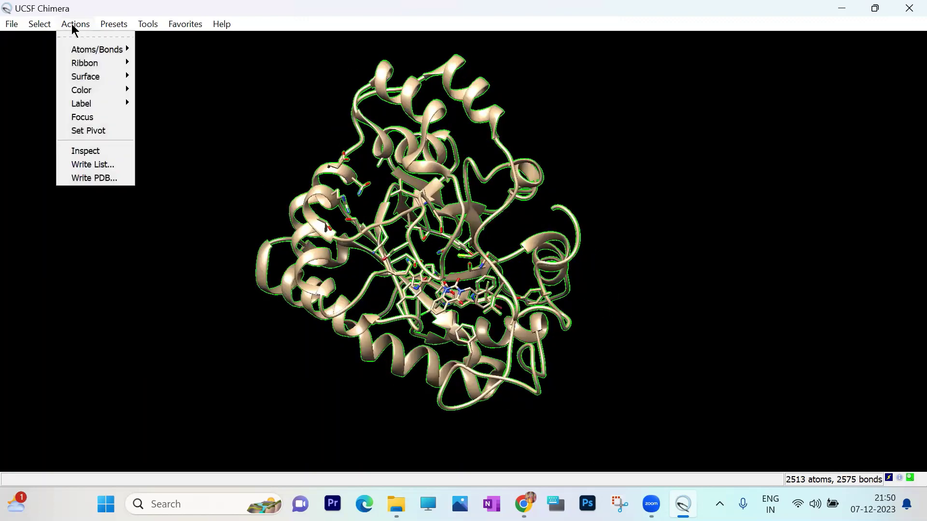
mouse_move(103, 50)
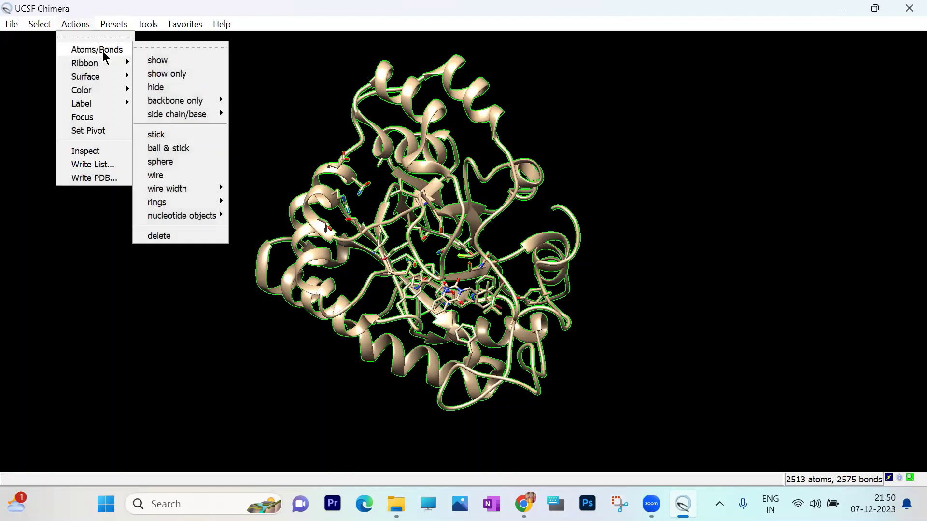
left_click(181, 236)
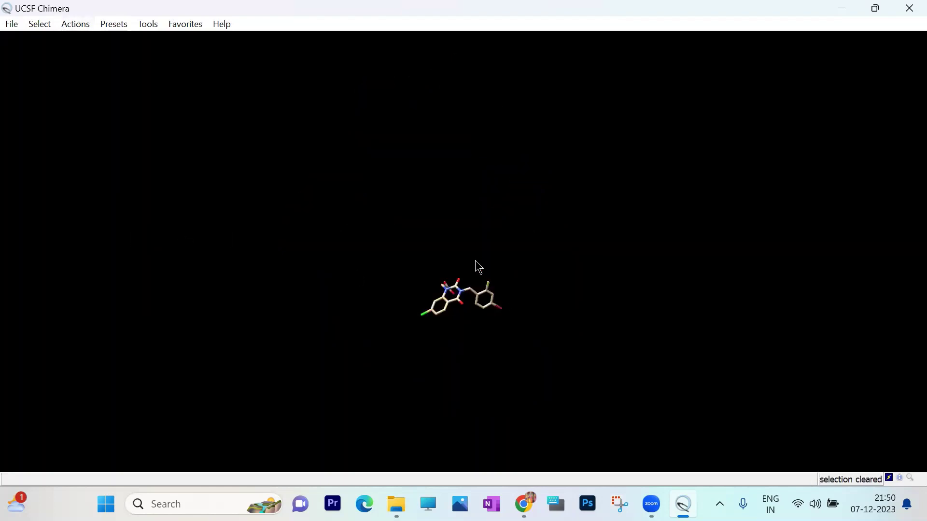
Save the isolated ligand as ligand.pdb in the Autodock folder and check the file there.
scroll(475, 260, "down", 3)
scroll(475, 260, "up", 5)
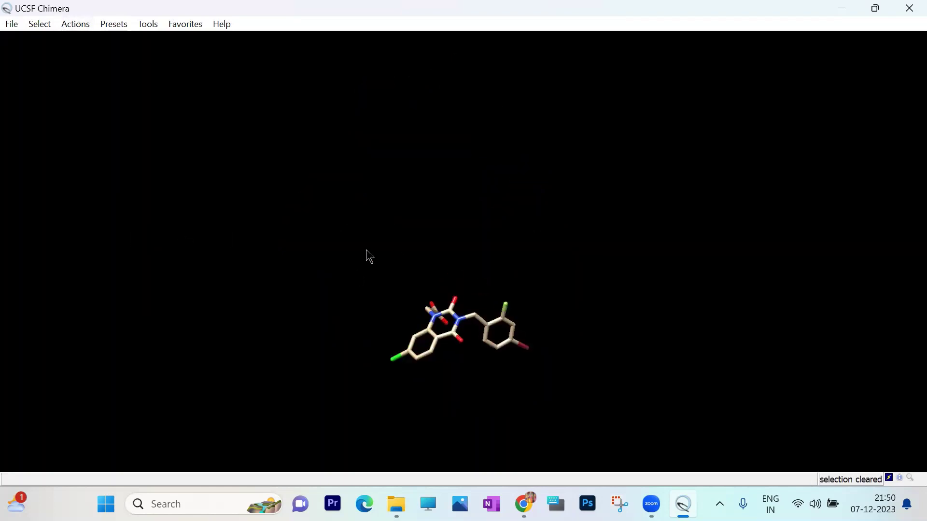
left_click_drag(369, 256, 351, 232)
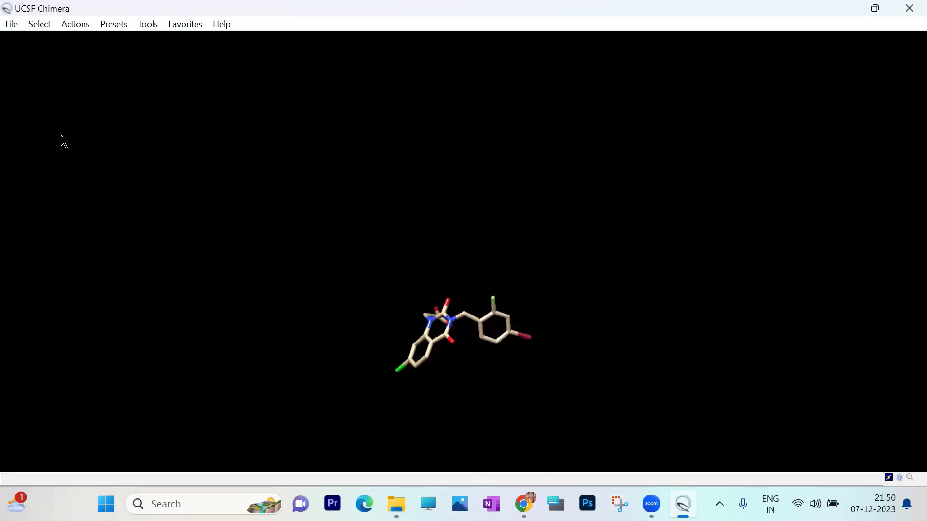
left_click(12, 24)
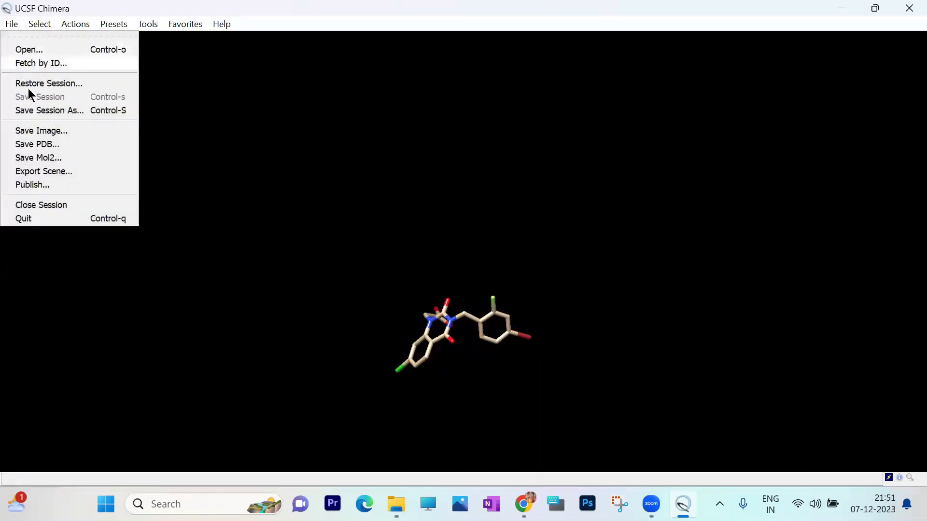
left_click(50, 145)
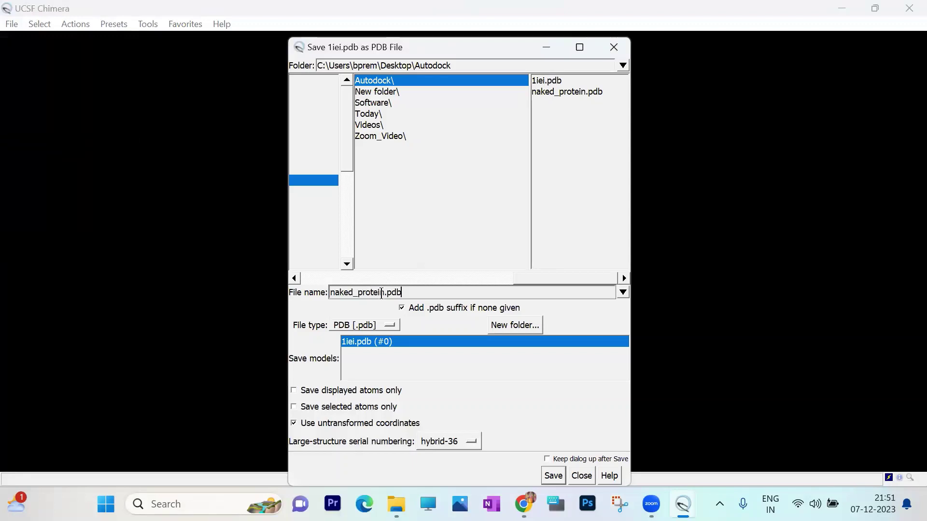
left_click_drag(384, 292, 311, 288)
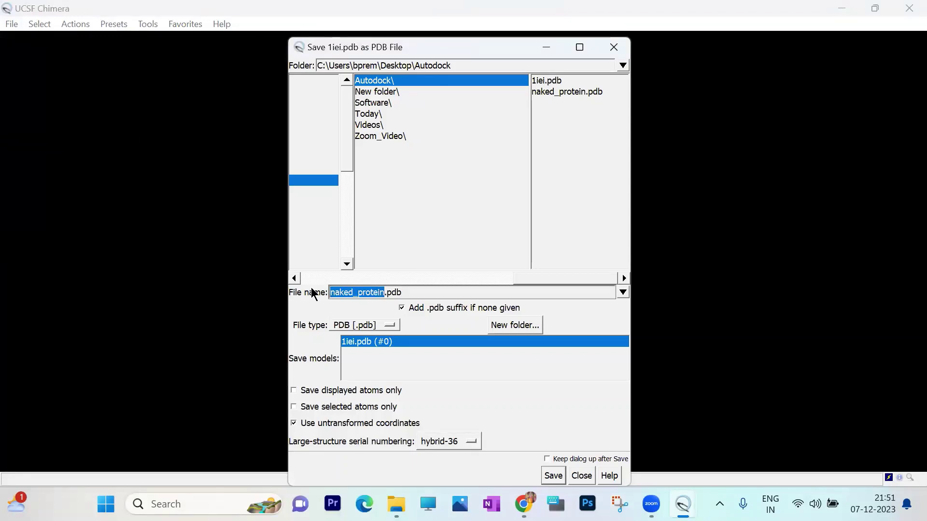
type("liga")
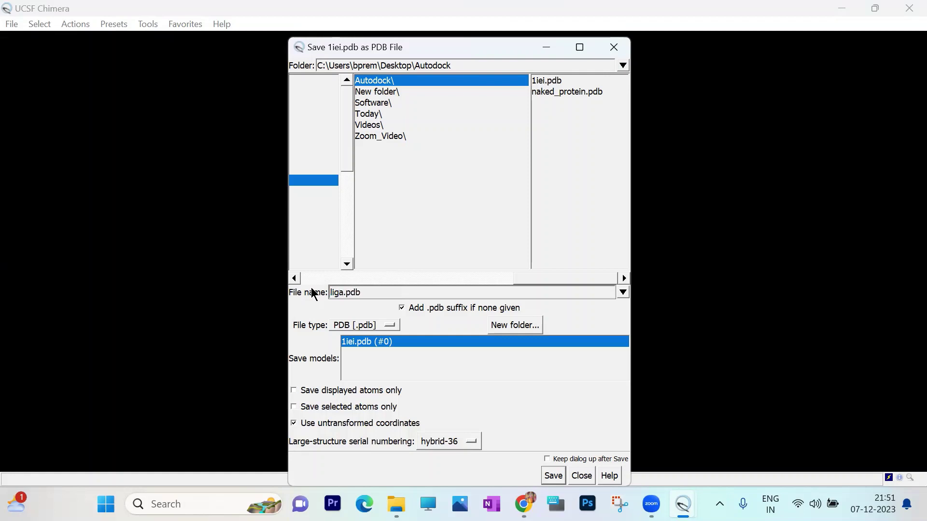
type("nd")
key("Return")
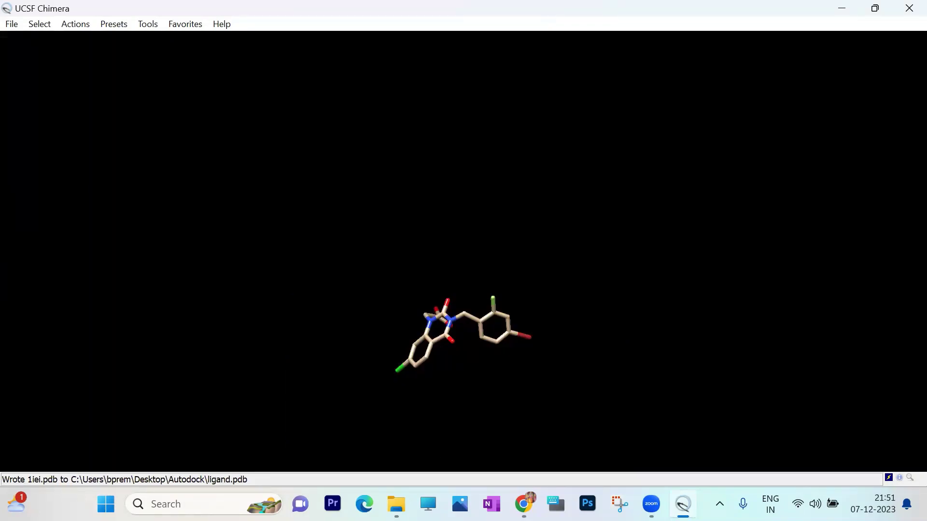
key("alt+Tab")
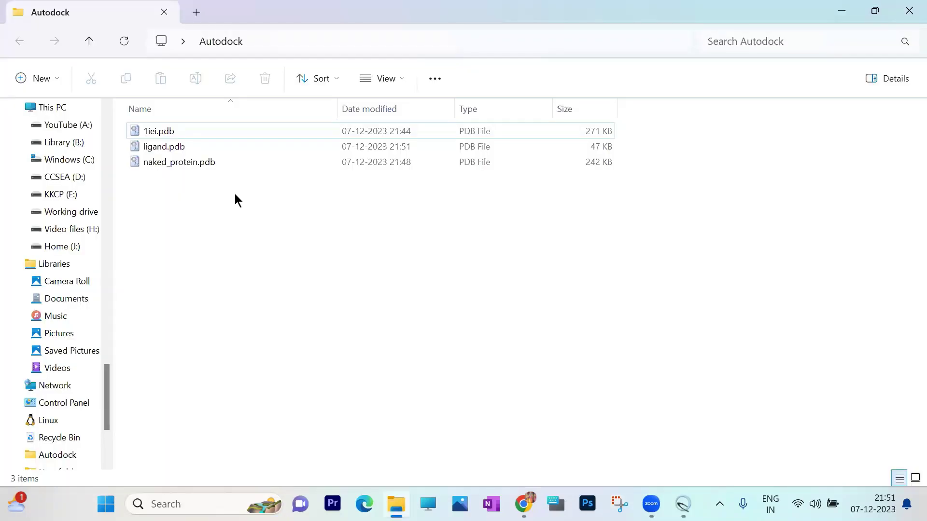
left_click(842, 11)
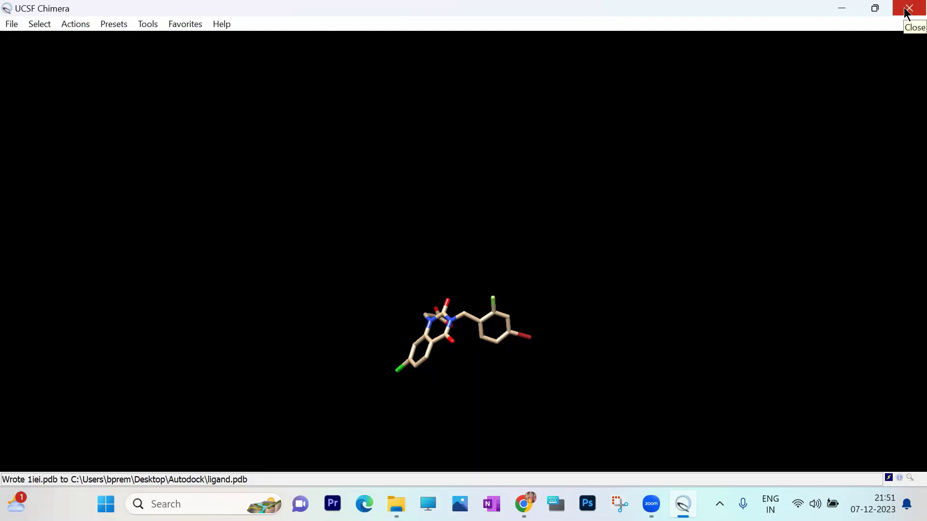
Close the session and quit UCSF Chimera, and open a File Explorer window at This PC.
left_click(10, 24)
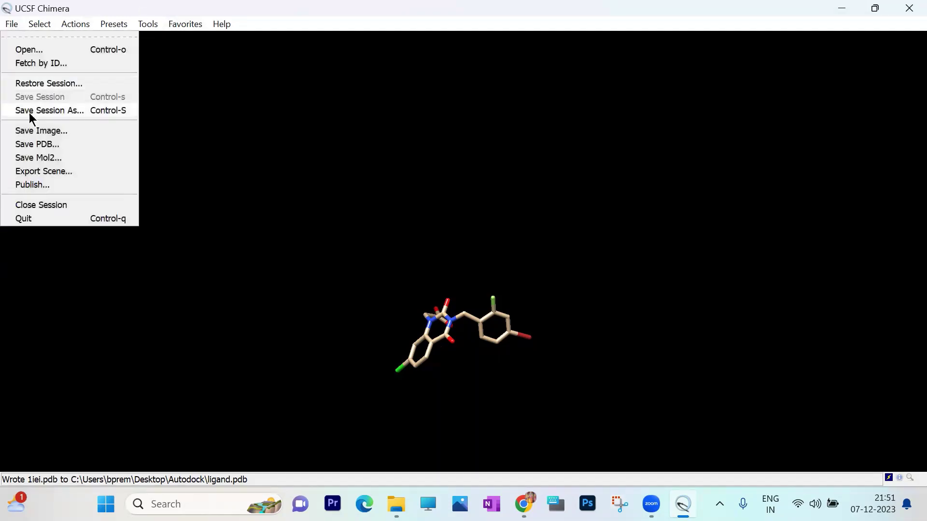
left_click(49, 205)
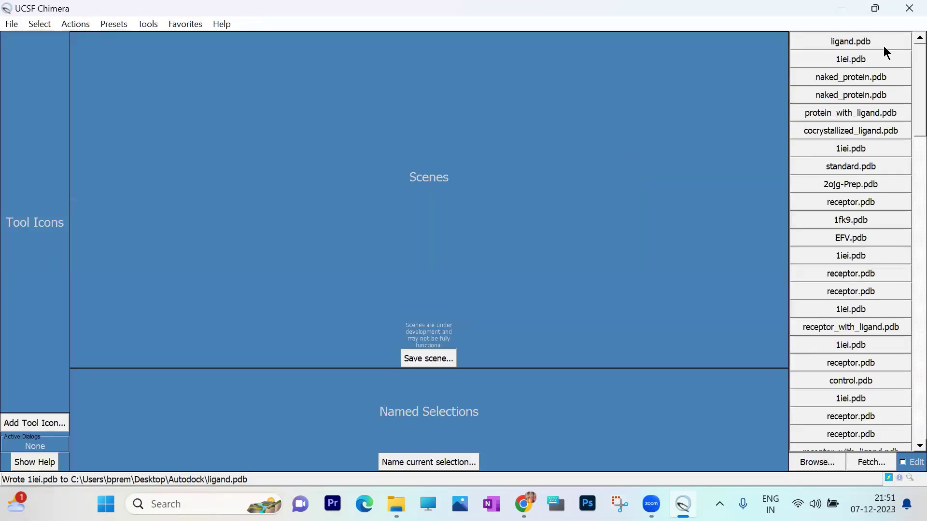
left_click(908, 9)
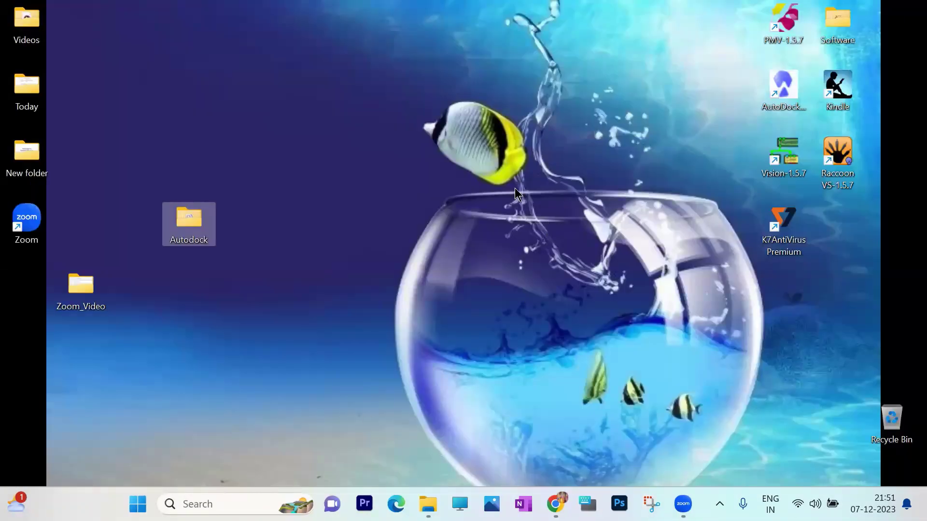
key("super+e")
left_click(544, 187)
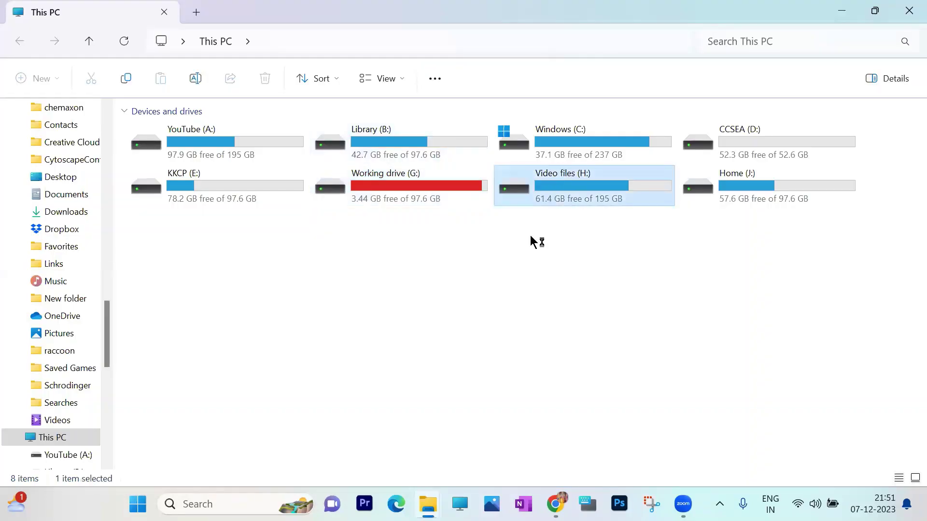
key("Return")
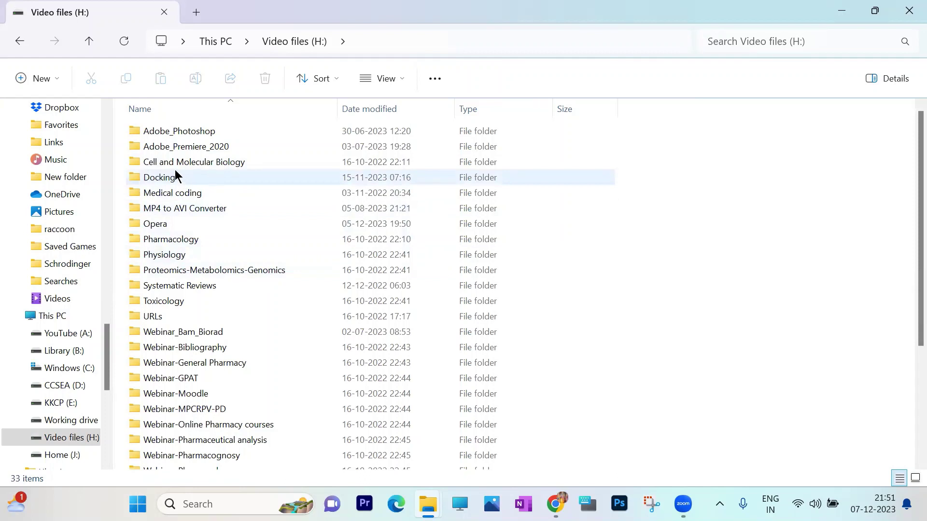
left_click(89, 41)
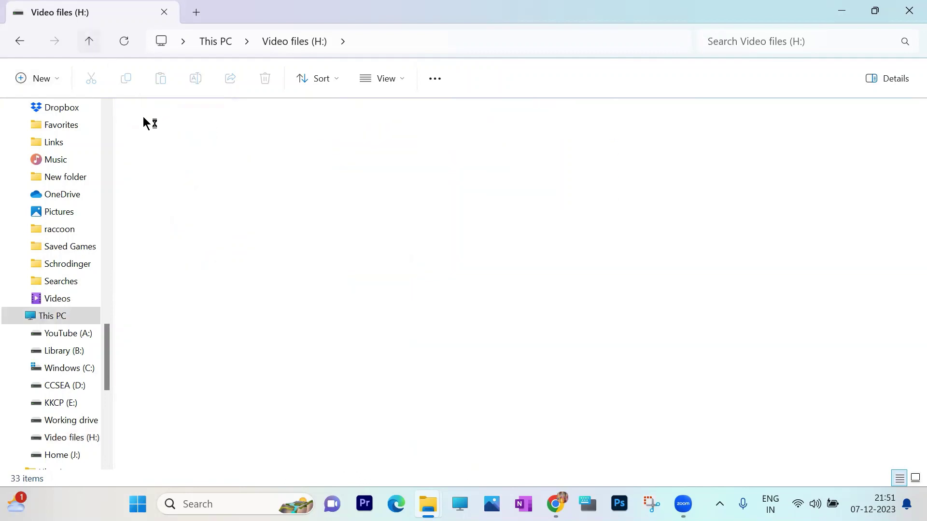
Open the 8Softwares folder inside Folder_1 on Working drive (G:).
left_click(402, 185)
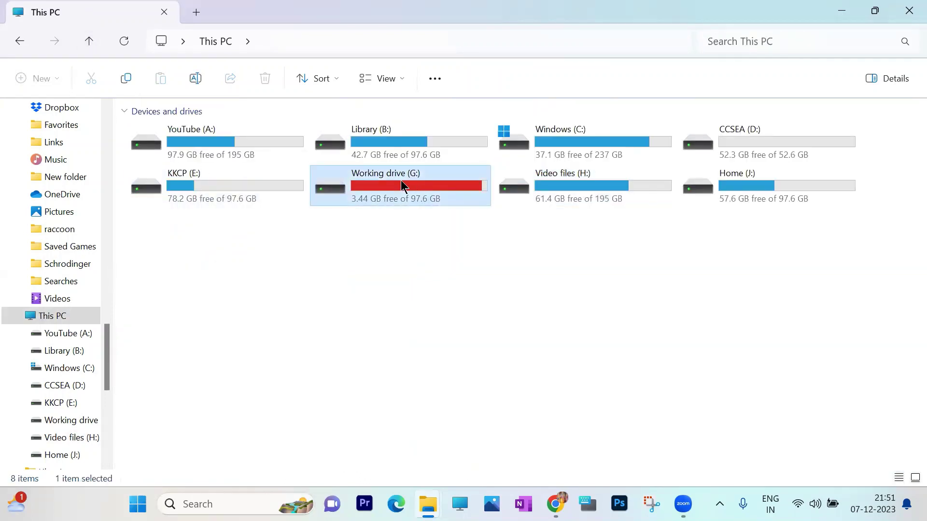
key("Return")
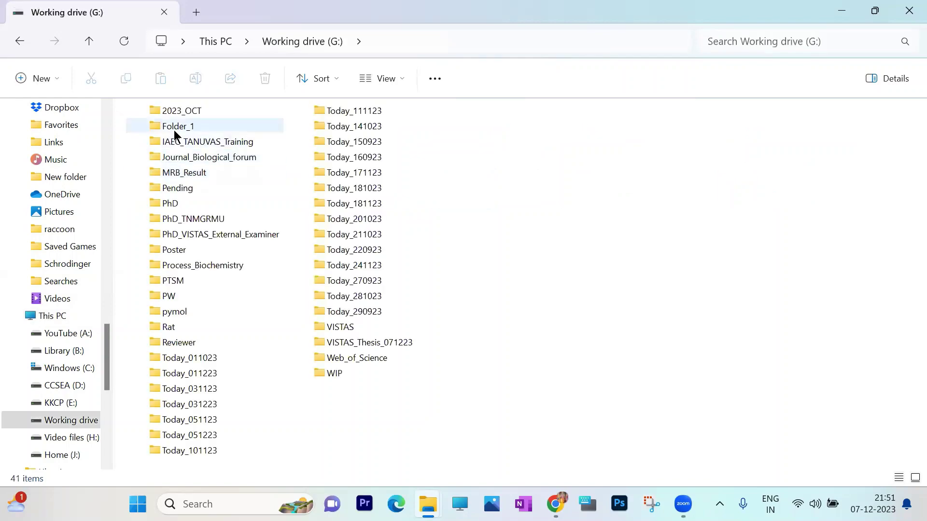
double_click(173, 128)
scroll(198, 271, "down", 5)
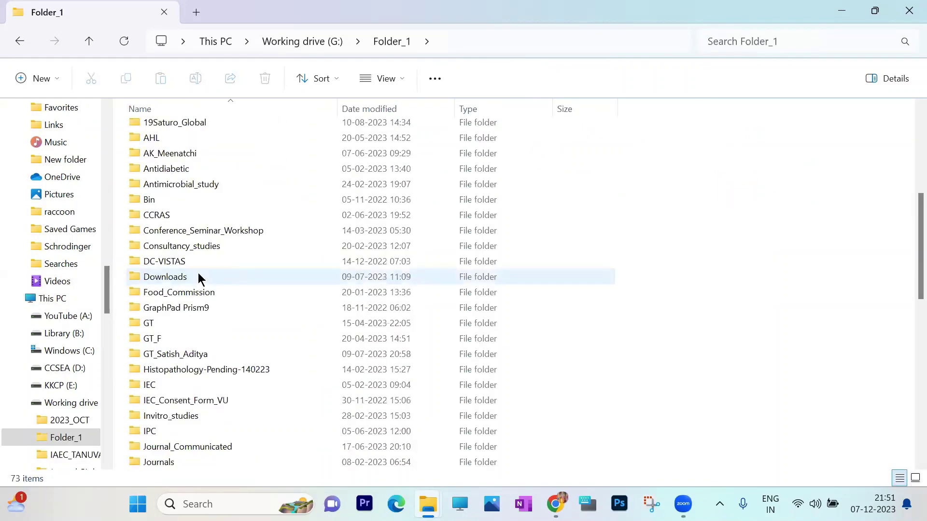
scroll(198, 273, "up", 4)
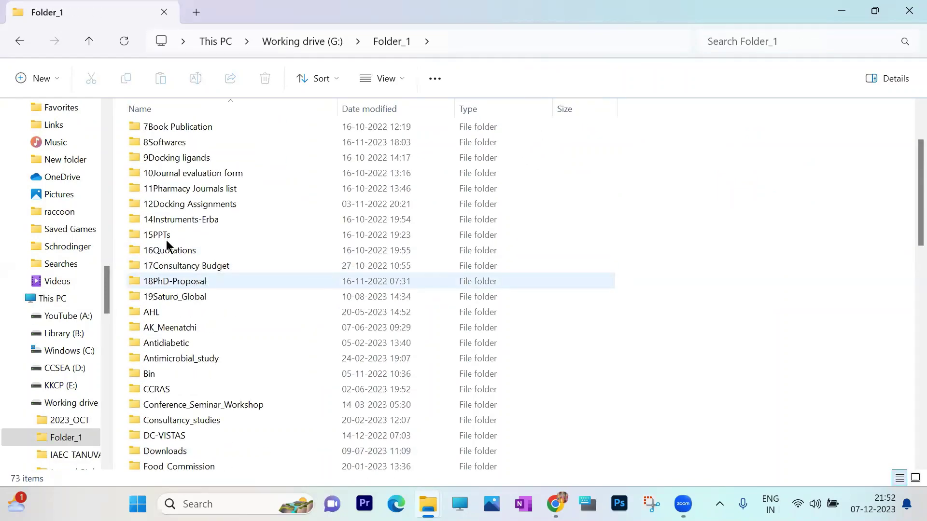
scroll(166, 239, "up", 2)
left_click(165, 238)
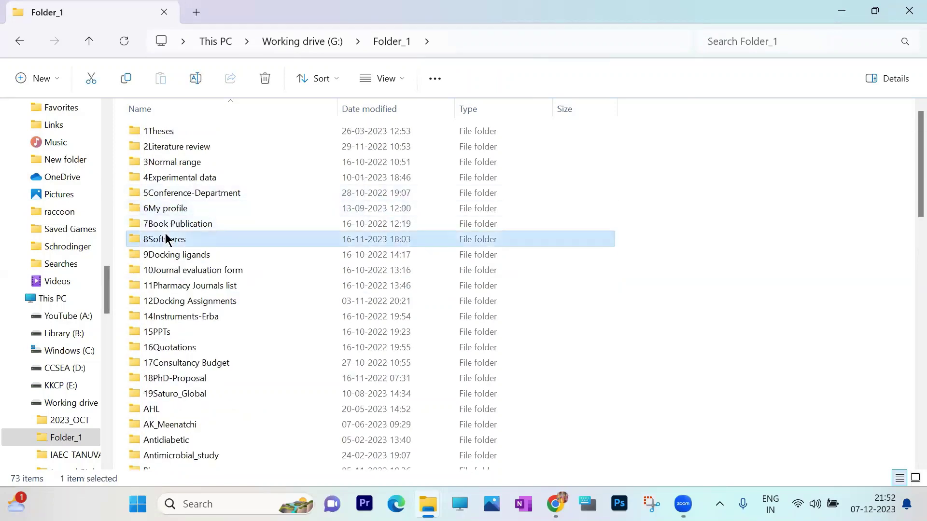
double_click(166, 239)
Launch spdbv.exe from the inner SPDBV_4.10_PC folder to start Swiss-PdbViewer, and close the File Explorer window.
scroll(225, 249, "down", 9)
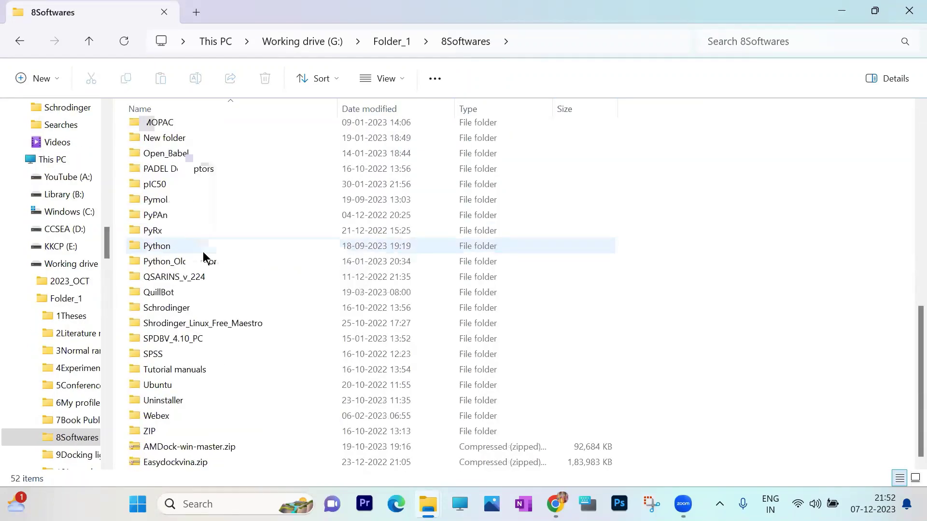
double_click(173, 338)
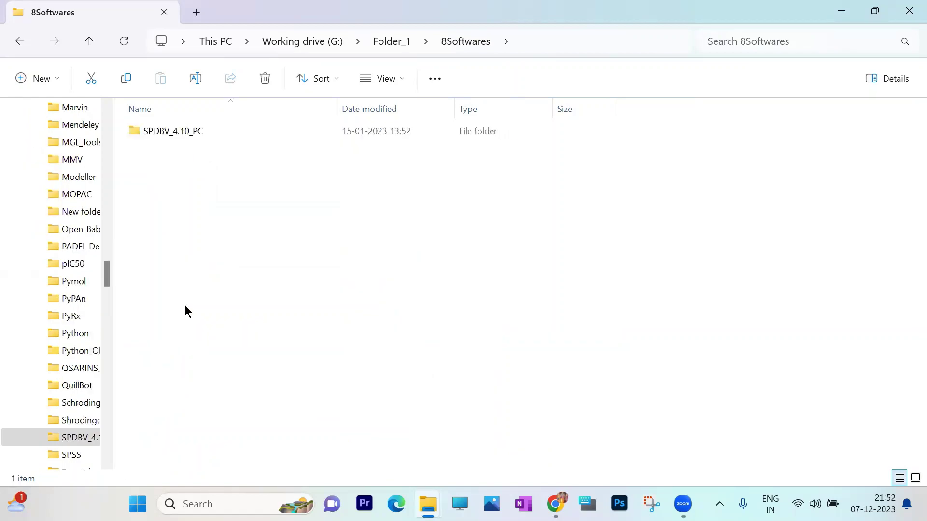
double_click(187, 134)
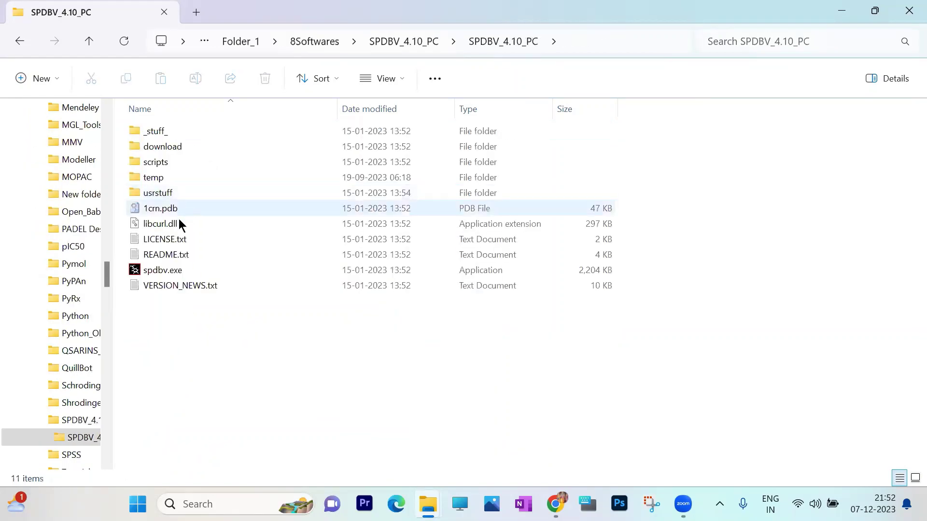
double_click(176, 272)
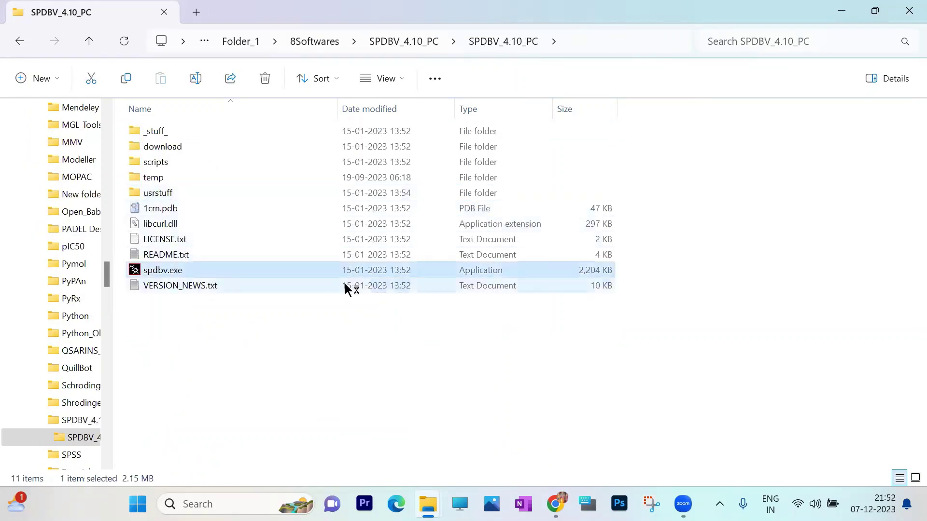
left_click(908, 11)
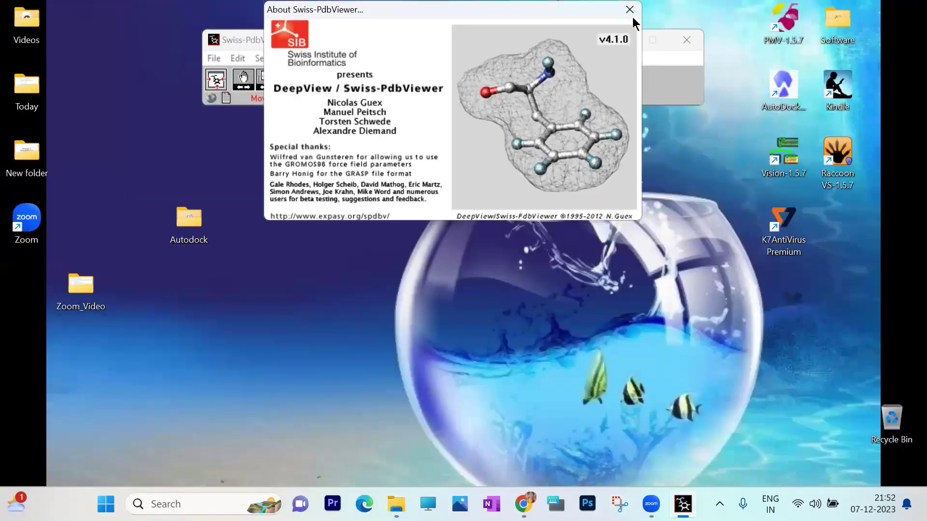
Close the About window and load naked_protein.pdb from the Autodock folder into Swiss-PdbViewer, dismissing the missing-sidechain message and the load log.
left_click(630, 11)
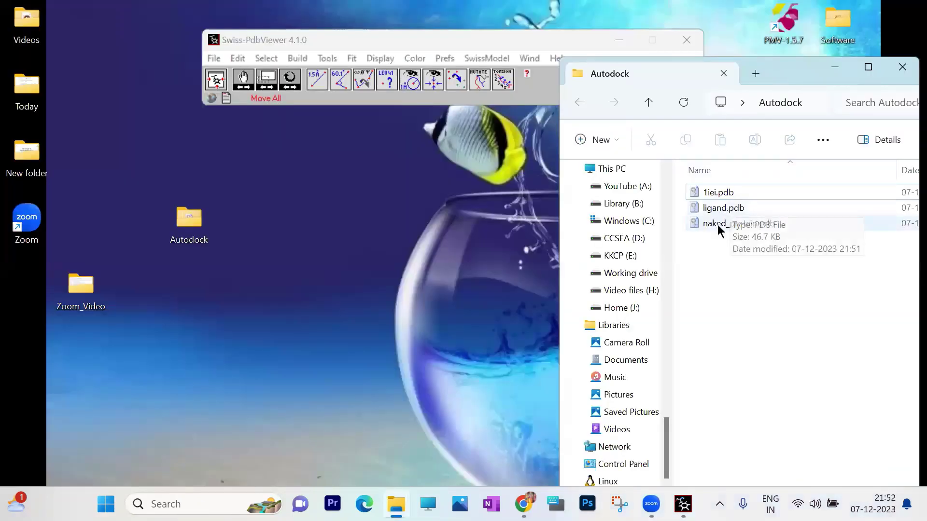
left_click_drag(719, 226, 352, 102)
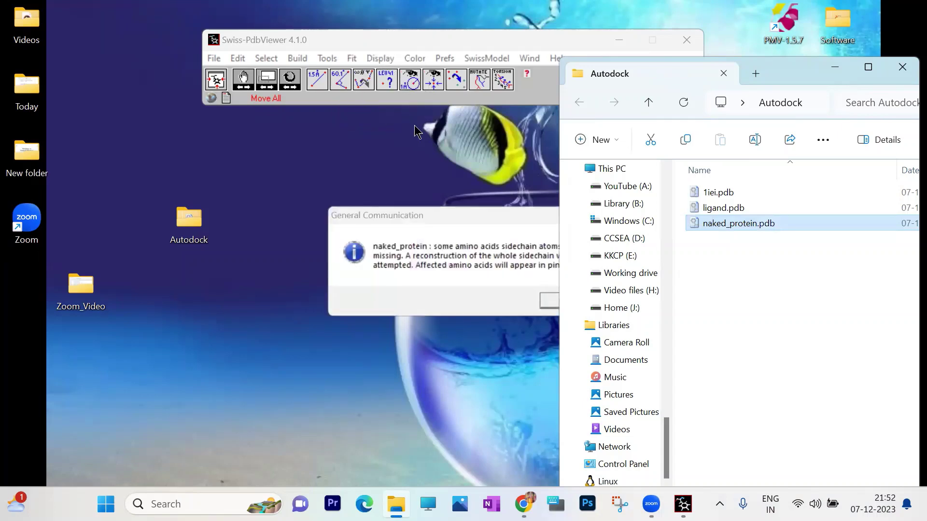
left_click_drag(839, 70, 619, 103)
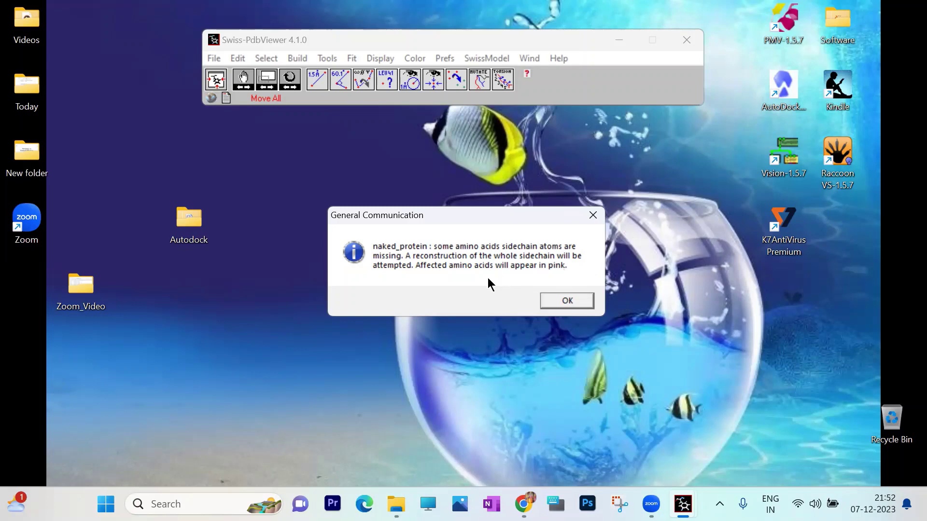
left_click(565, 302)
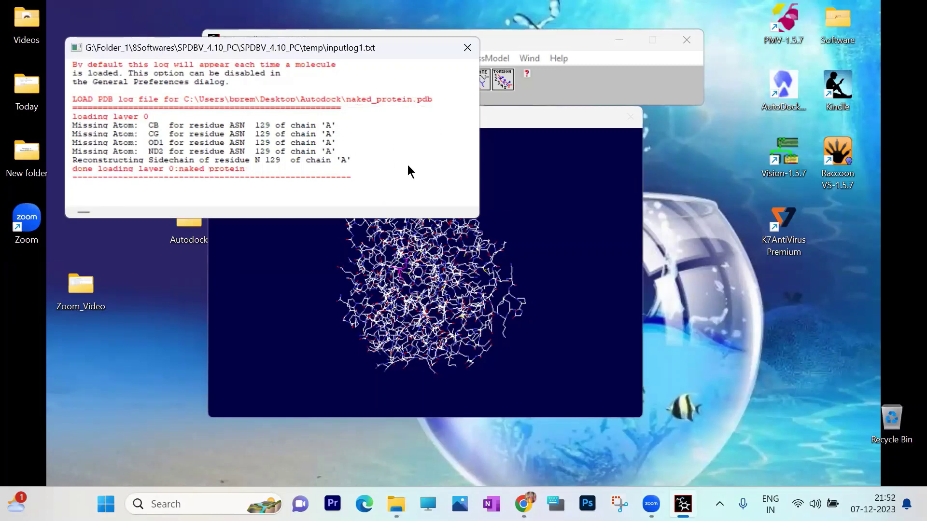
left_click(468, 48)
mouse_move(383, 244)
left_mouse_down()
mouse_move(418, 265)
mouse_move(414, 248)
mouse_move(373, 235)
left_mouse_up()
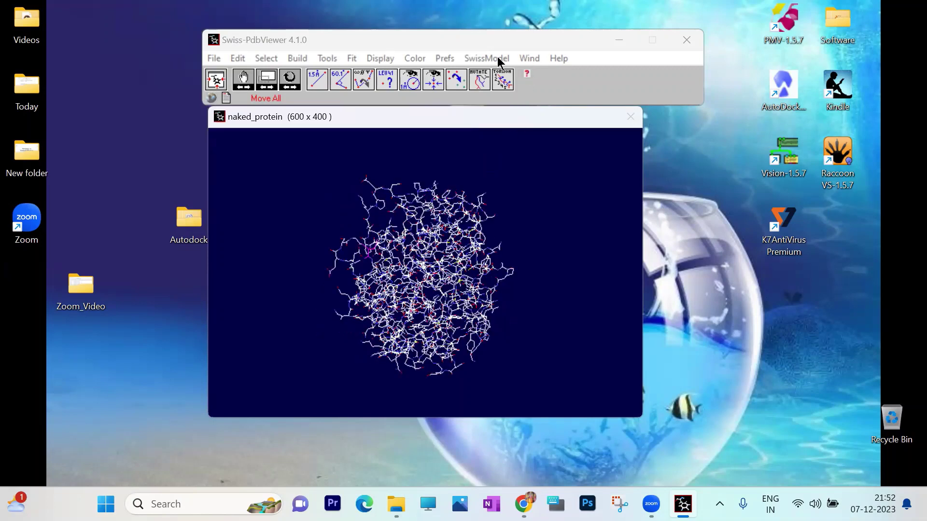
Show the Control Panel for naked_protein and examine its residue list for the reconstructed residue marked in pink.
left_click(530, 58)
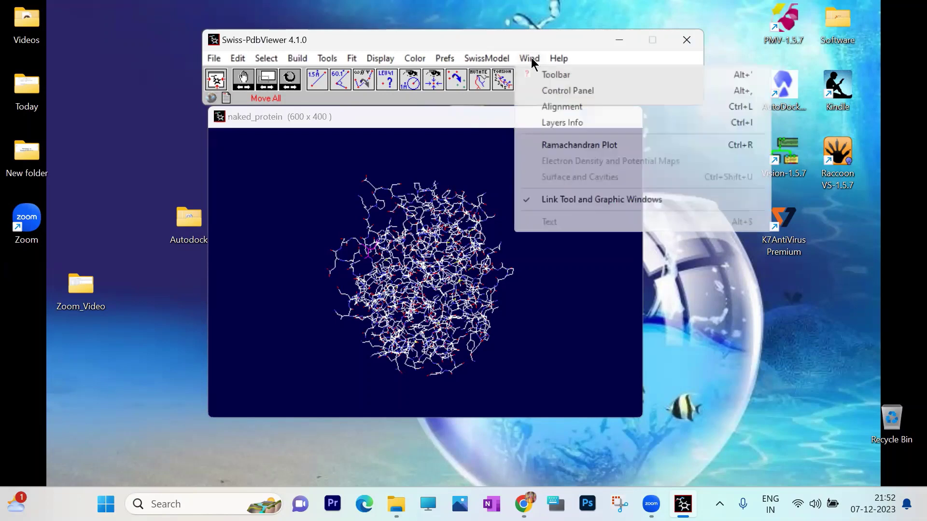
left_click(550, 91)
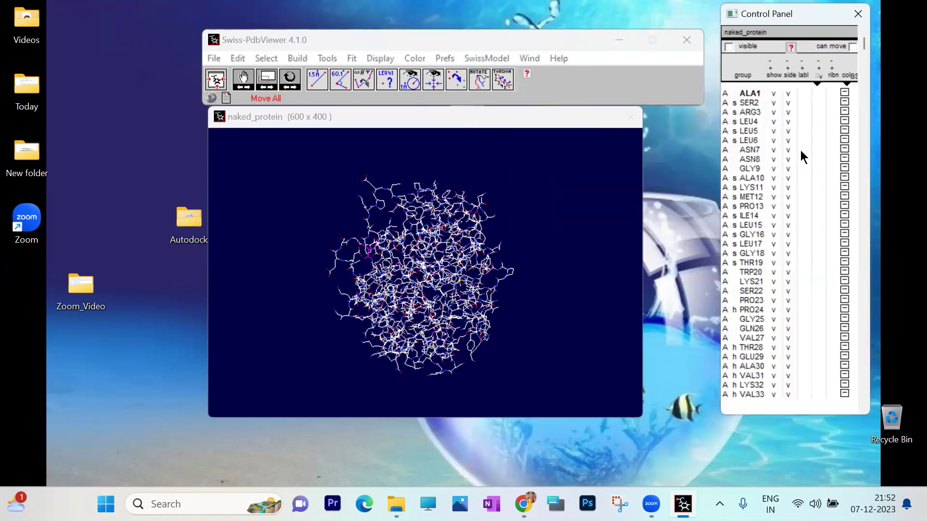
scroll(863, 57, "down", 3)
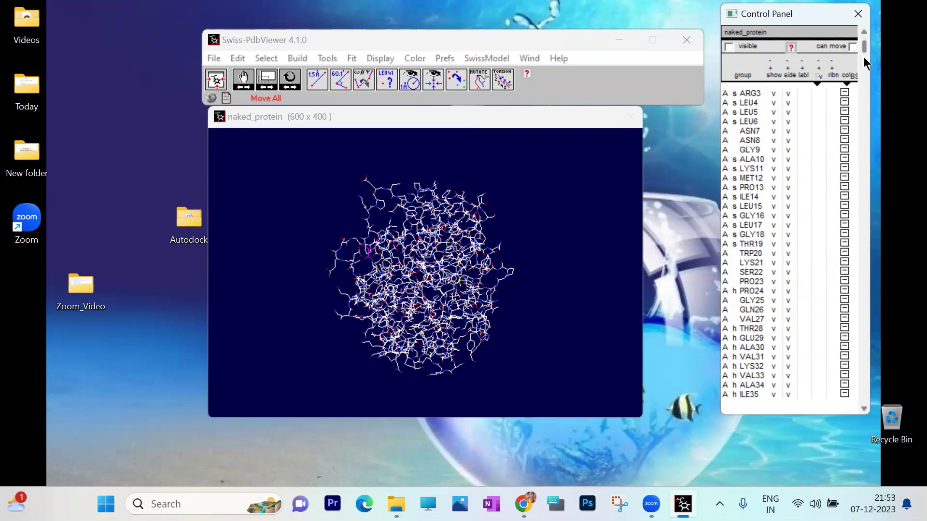
left_click(866, 129)
scroll(880, 186, "down", 1)
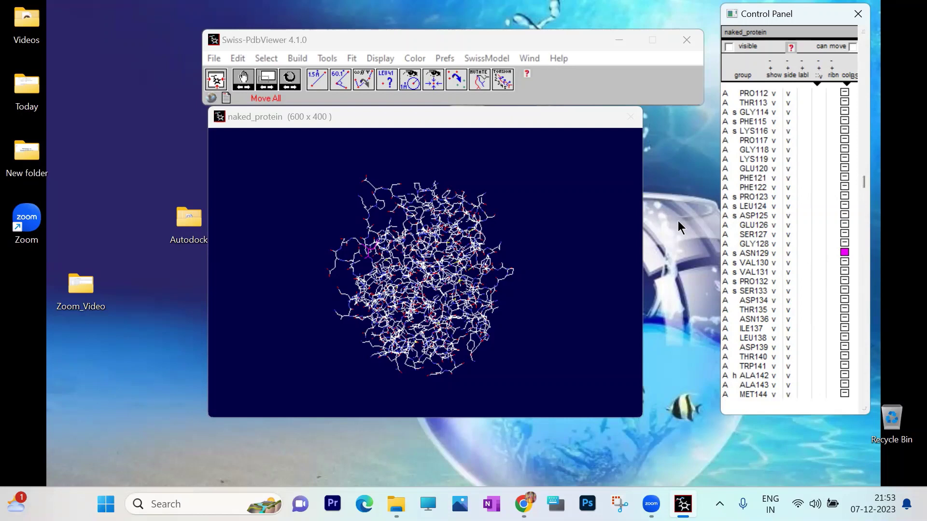
left_click_drag(864, 182, 859, 74)
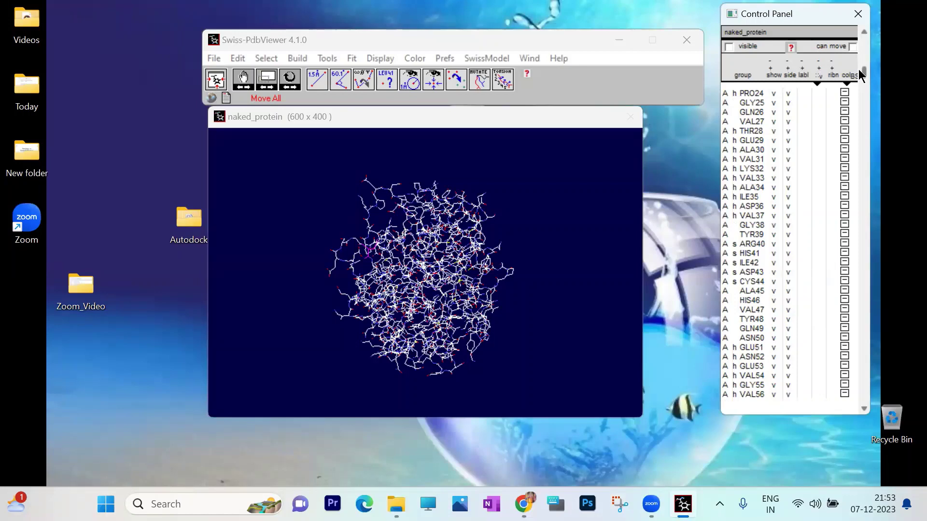
Start saving the current layer as a PDB file and set the destination to the Autodock folder on the Desktop.
left_click(214, 58)
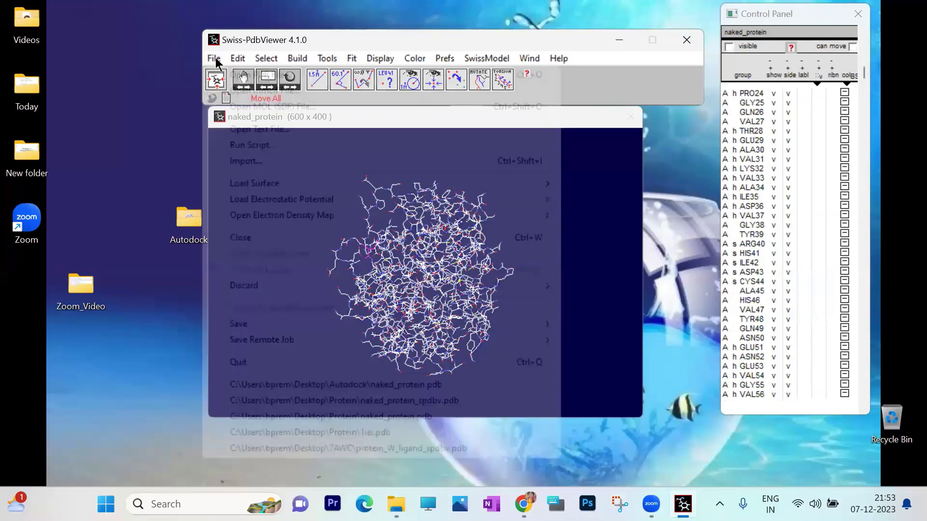
mouse_move(278, 325)
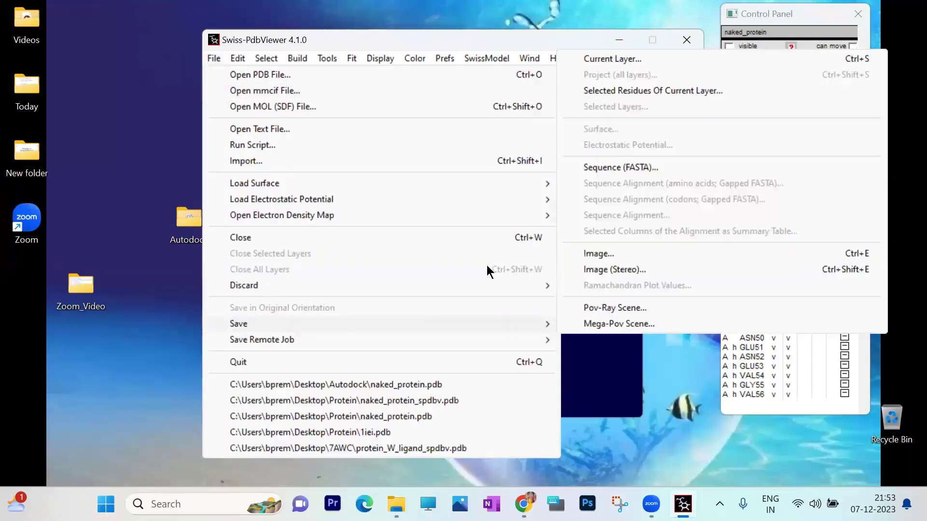
left_click(609, 59)
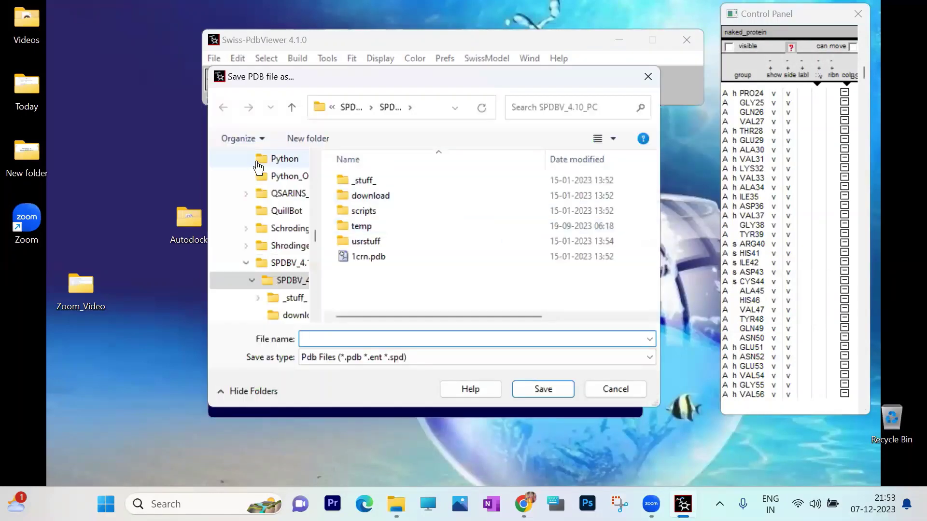
scroll(321, 234, "up", 10)
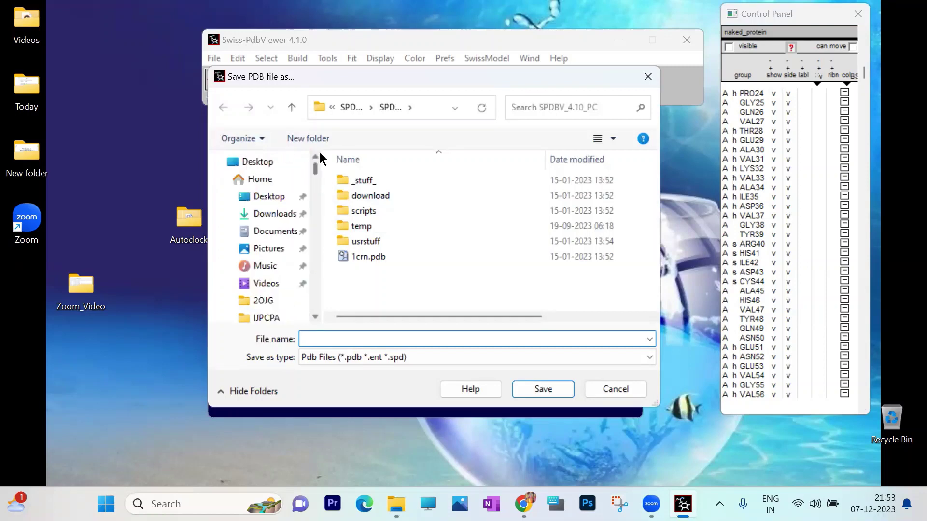
left_click(237, 162)
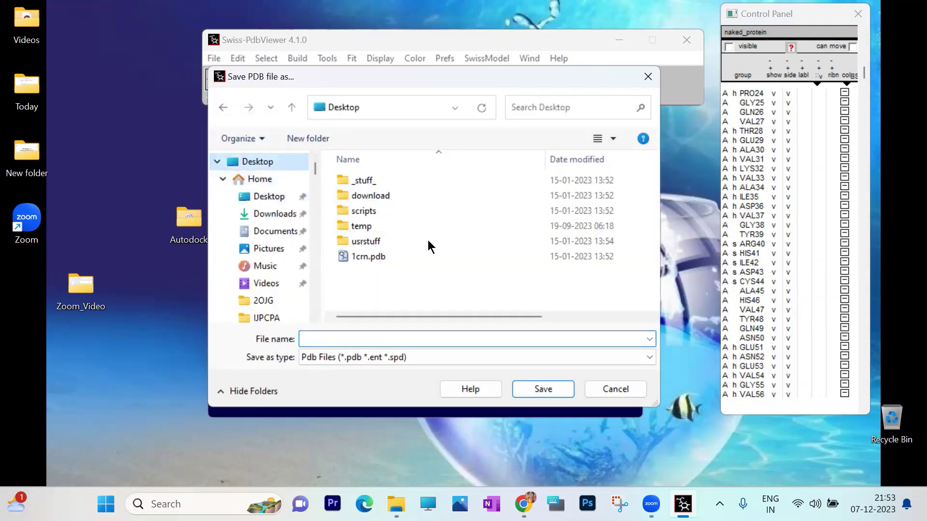
left_click(285, 168)
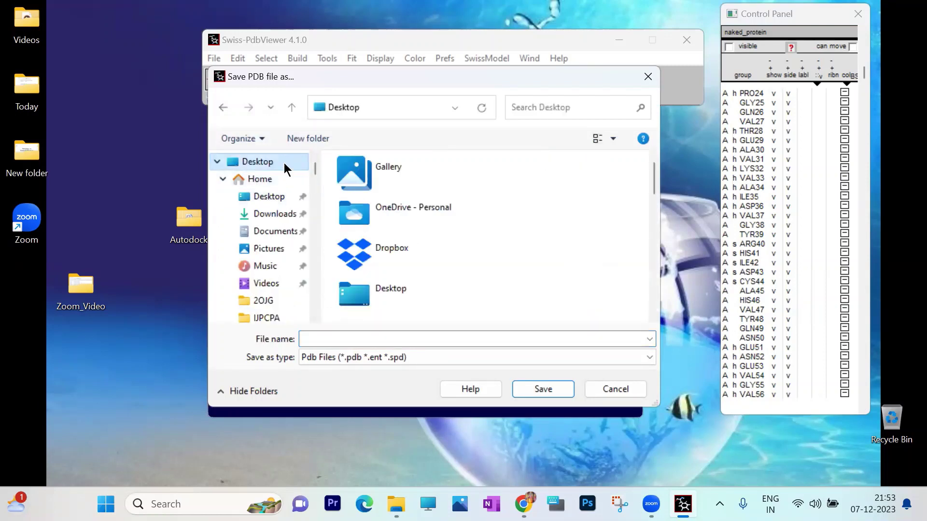
left_click(402, 291)
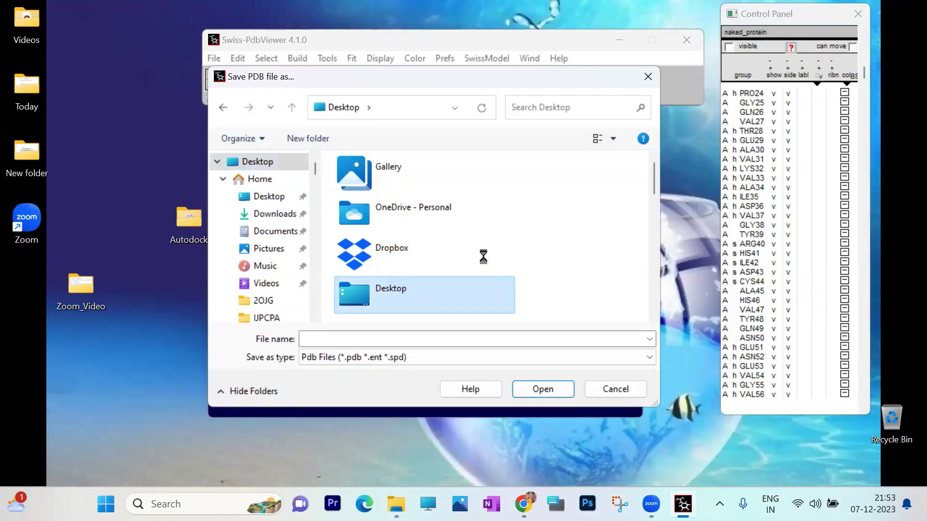
left_click(385, 196)
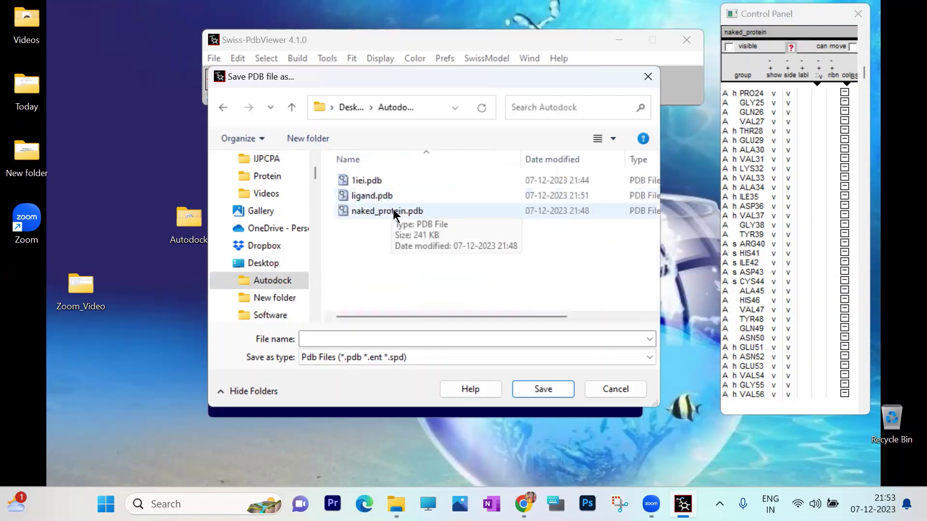
Name the file naked_protein_spdbv.pdb, based on the existing naked_protein.pdb, and save it.
left_click(390, 211)
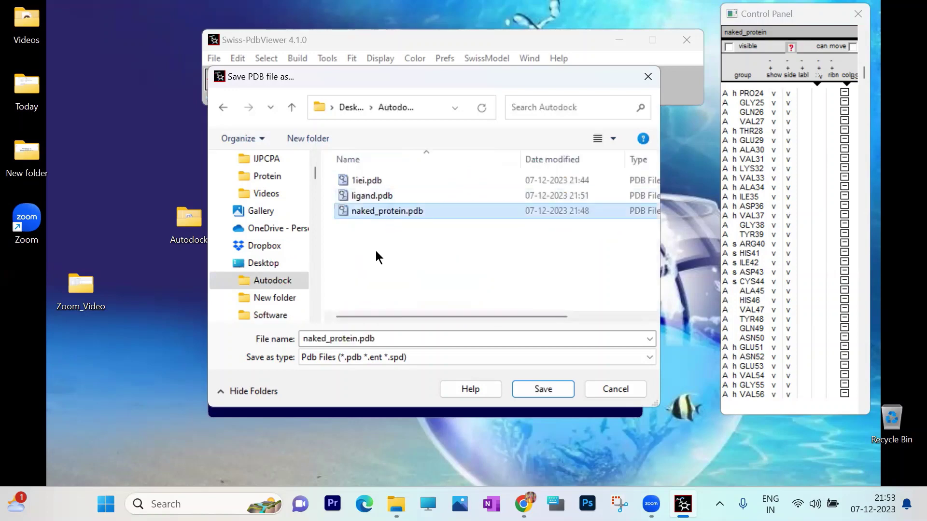
double_click(357, 339)
left_click(356, 339)
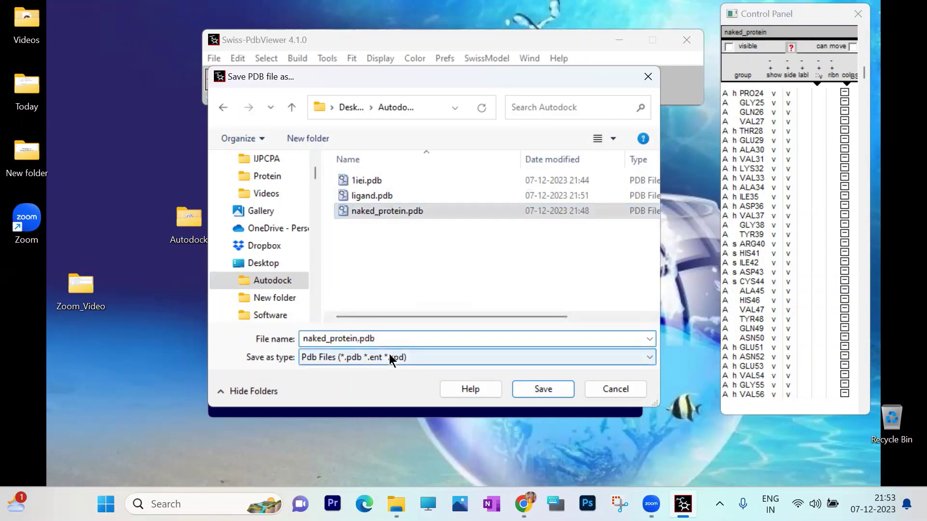
type("_spd")
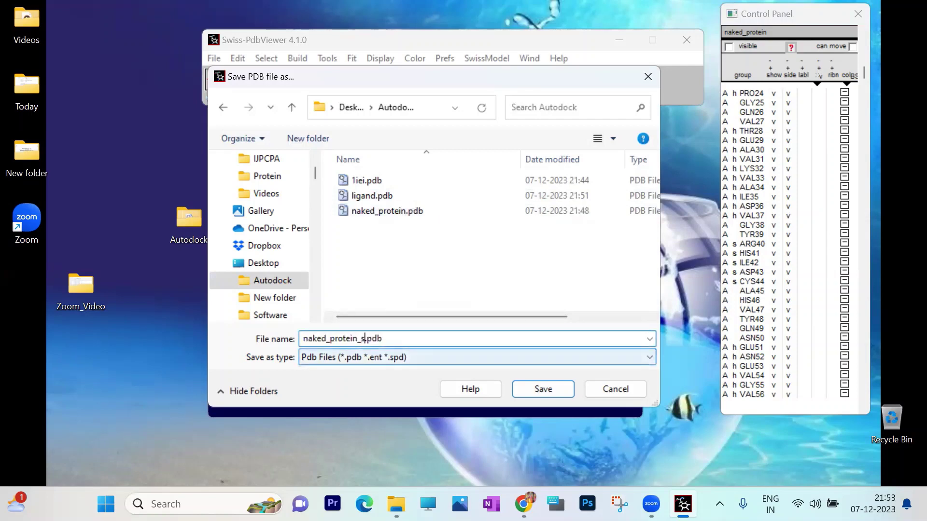
type("bv")
left_click(419, 340)
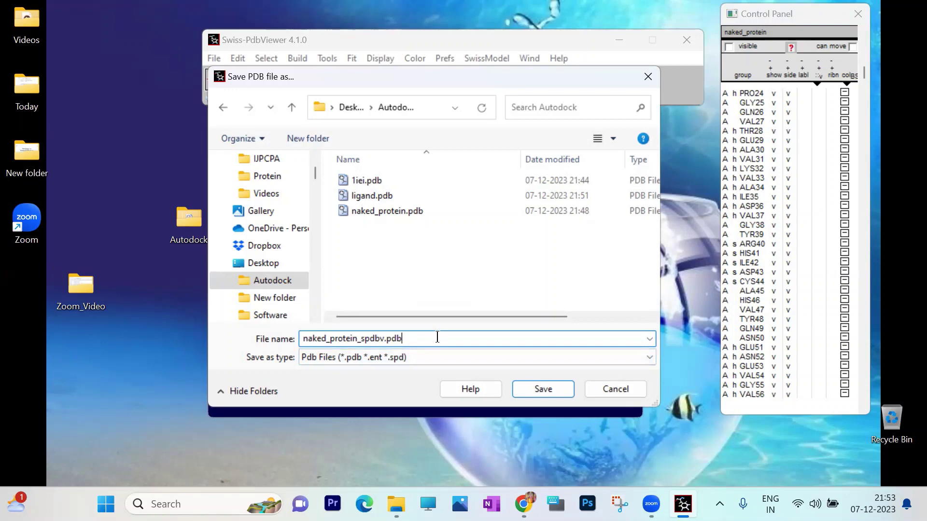
left_click(549, 389)
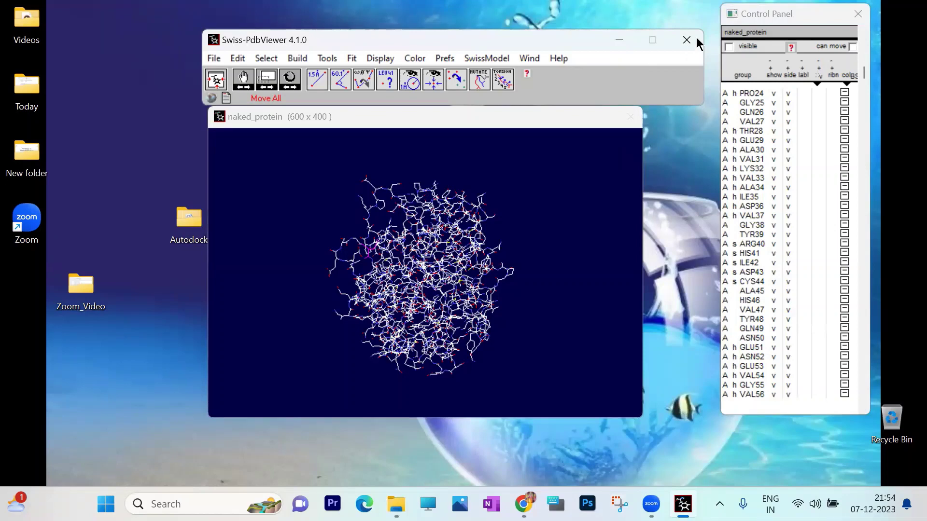
Close the Control Panel and quit Swiss-PdbViewer, and check the saved file in the Autodock folder.
left_click(857, 16)
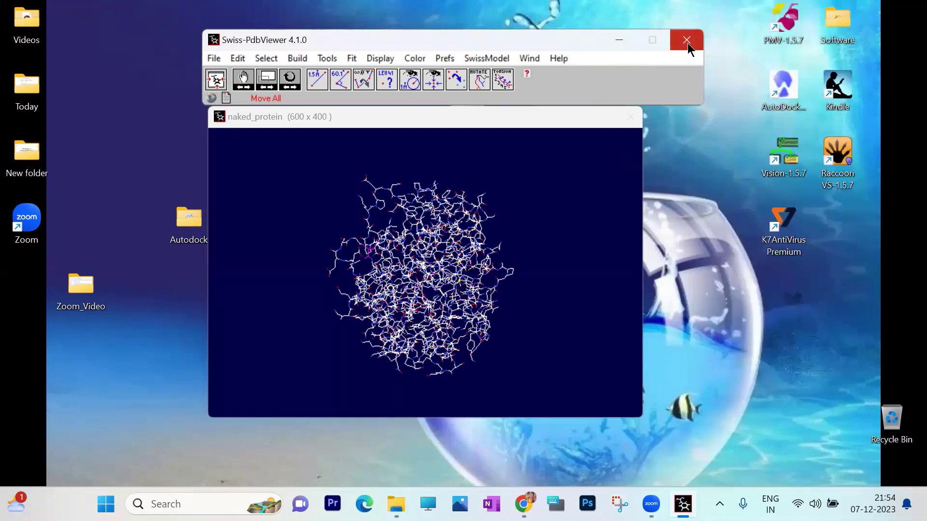
left_click(687, 41)
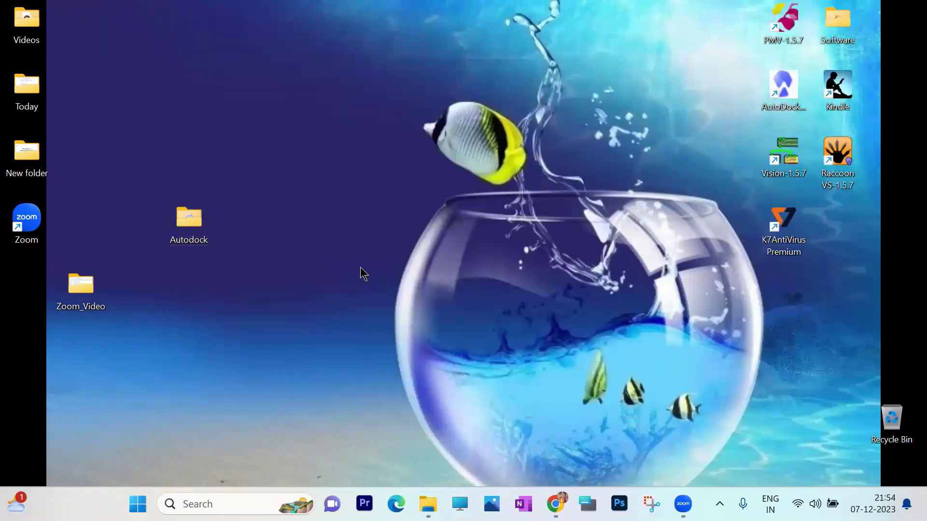
left_click(428, 504)
left_click(315, 11)
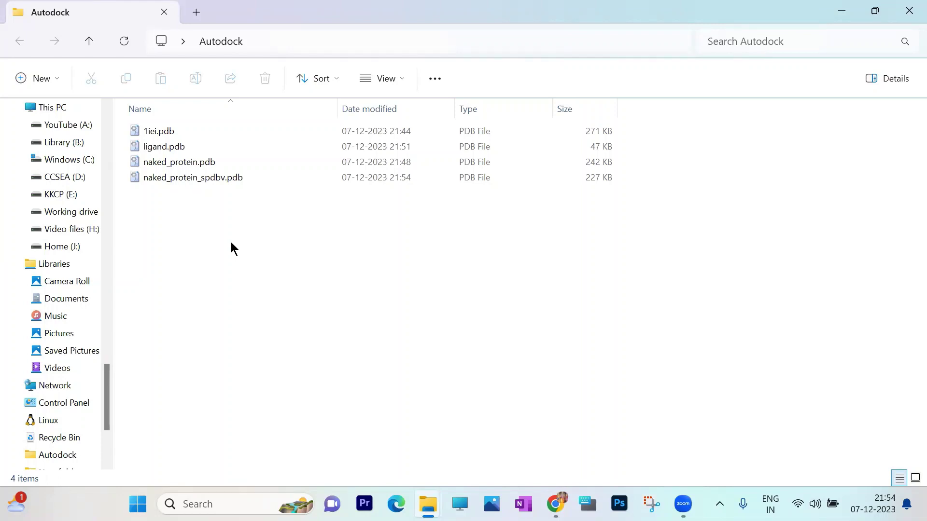
left_click(842, 12)
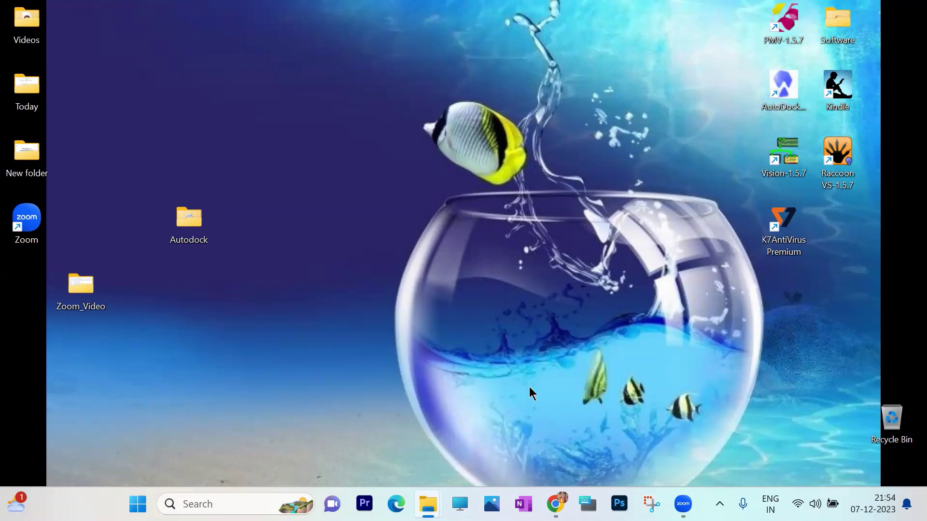
Open the Program Files (x86) folder on Windows (C:) in a This PC window.
left_click(439, 286)
key("alt+Tab")
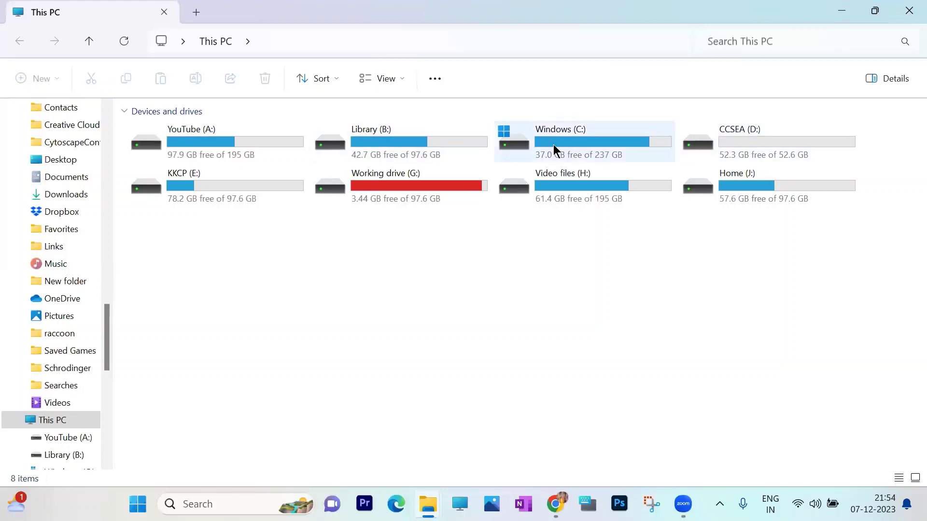
left_click(571, 147)
double_click(571, 147)
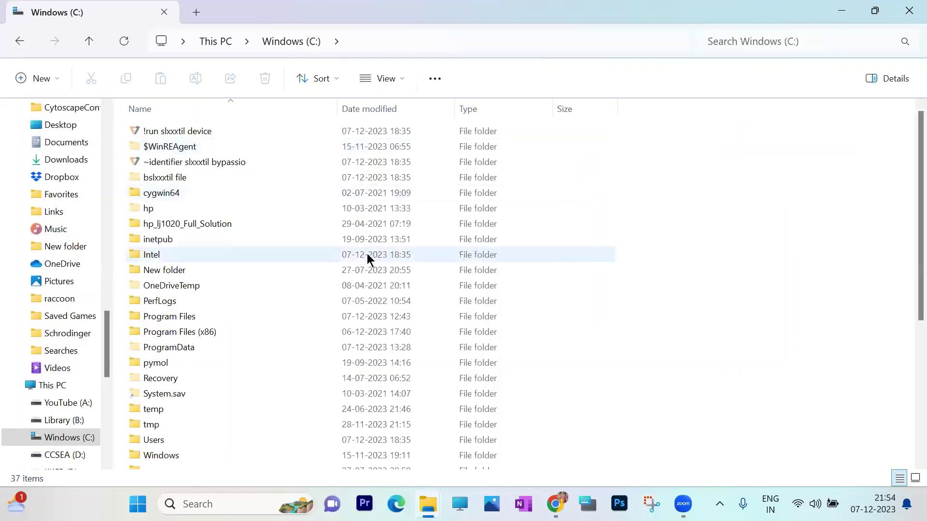
left_click(219, 333)
double_click(220, 333)
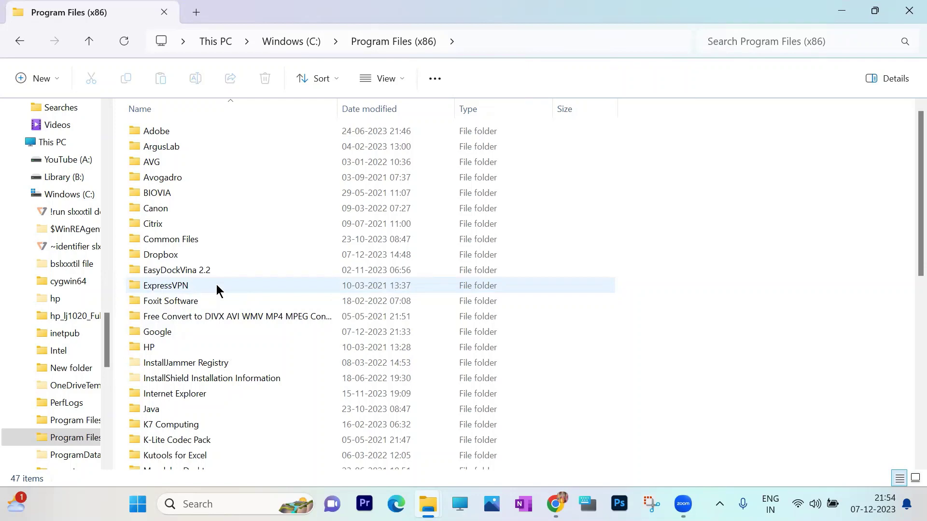
Open the 4.2.6 folder inside The Scripps Research Institute's Autodock folder, which holds the AutoDock programs.
scroll(217, 289, "down", 3)
scroll(217, 290, "down", 3)
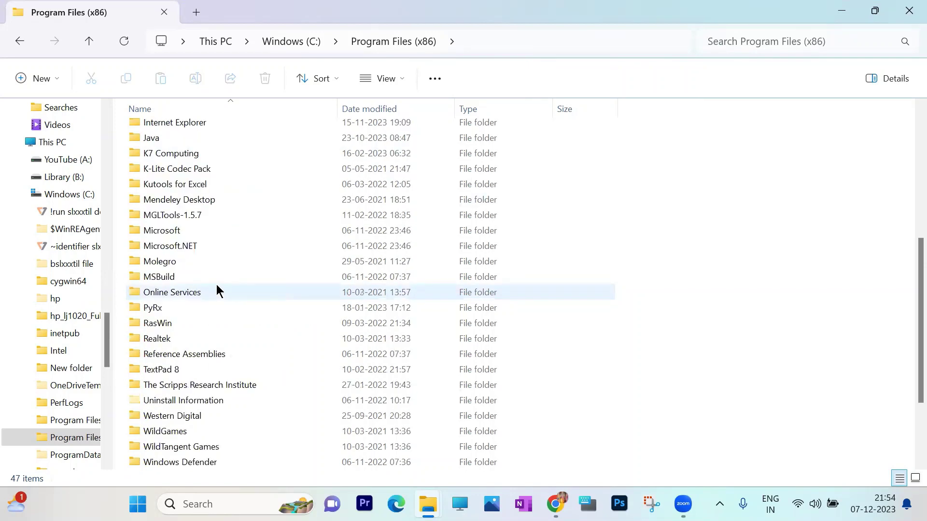
scroll(217, 290, "down", 2)
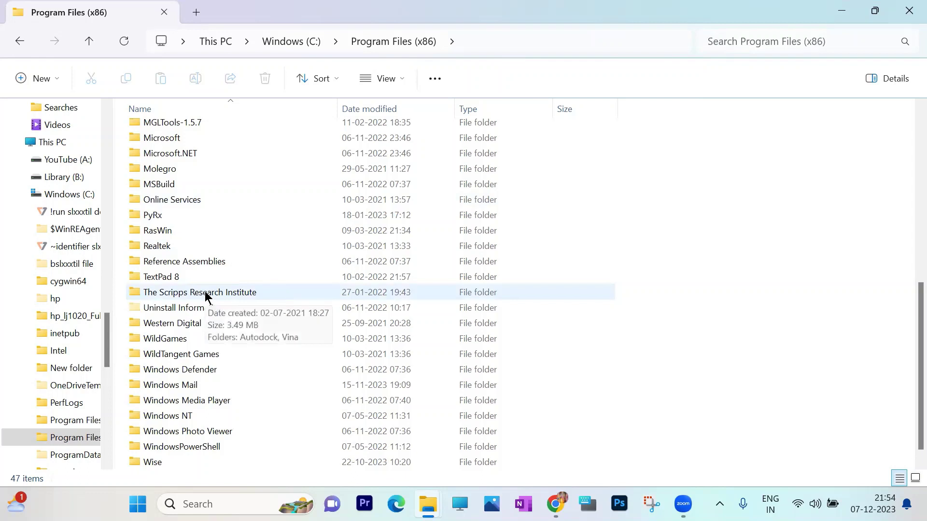
double_click(206, 295)
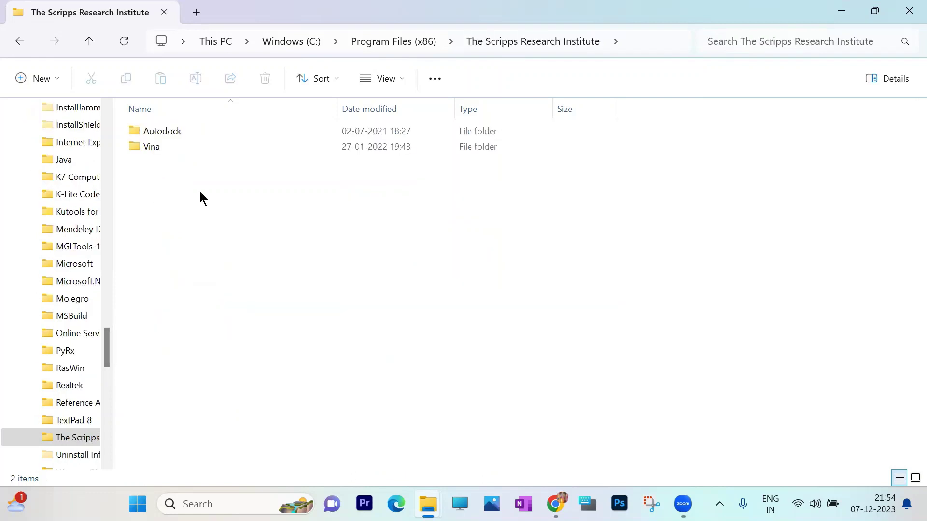
left_click(179, 133)
double_click(179, 132)
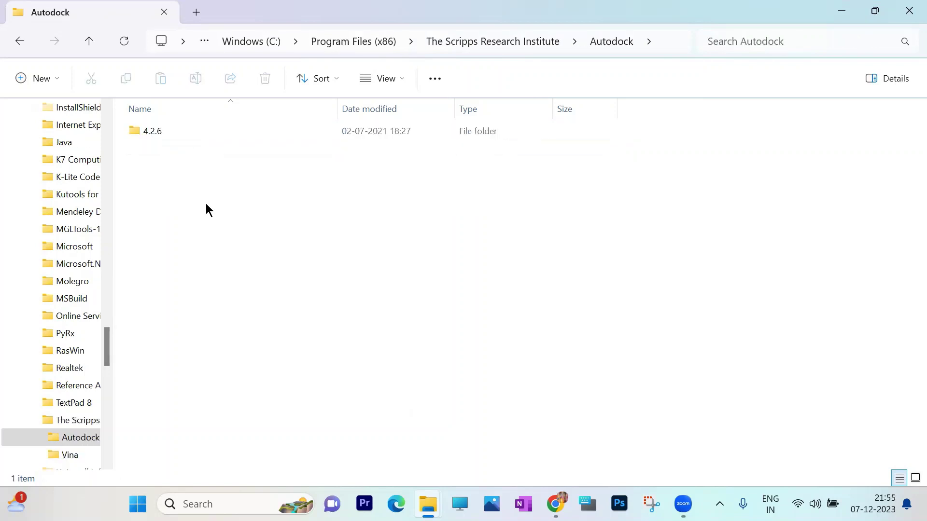
double_click(154, 138)
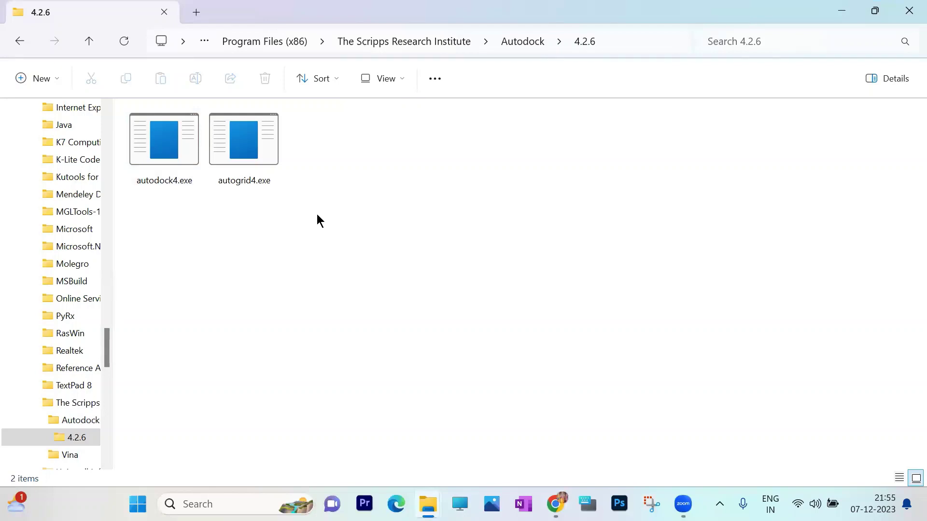
Copy autodock4.exe and autogrid4.exe from the 4.2.6 folder into the Autodock working folder.
left_click_drag(316, 213, 136, 135)
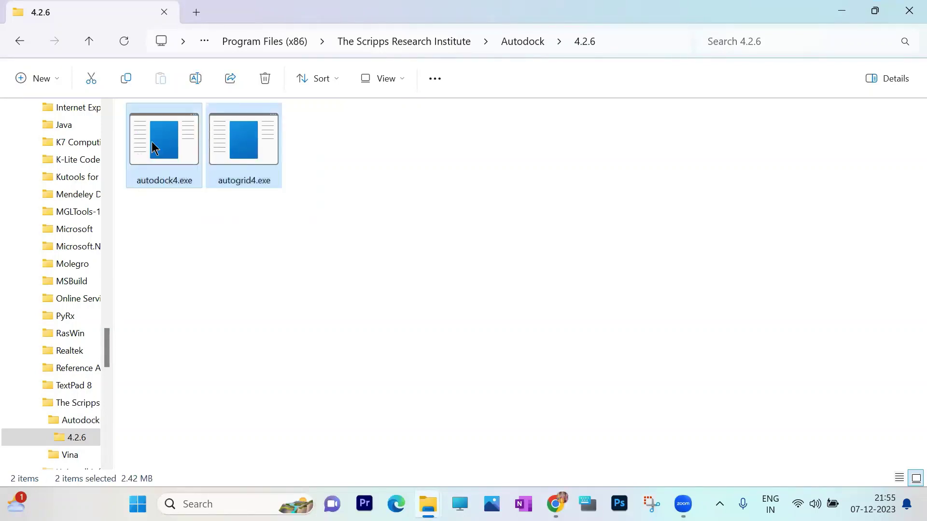
right_click(152, 141)
left_click(204, 164)
key("super+d")
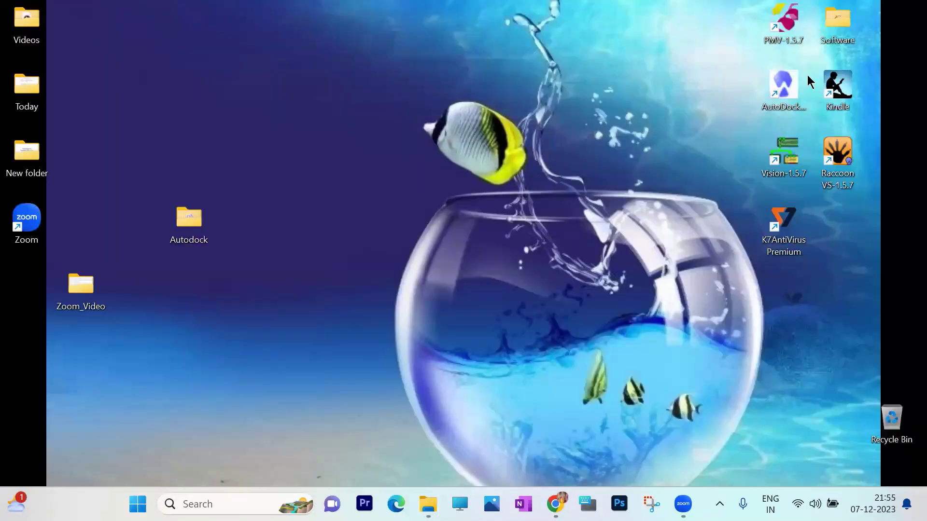
key("super+d")
right_click(331, 249)
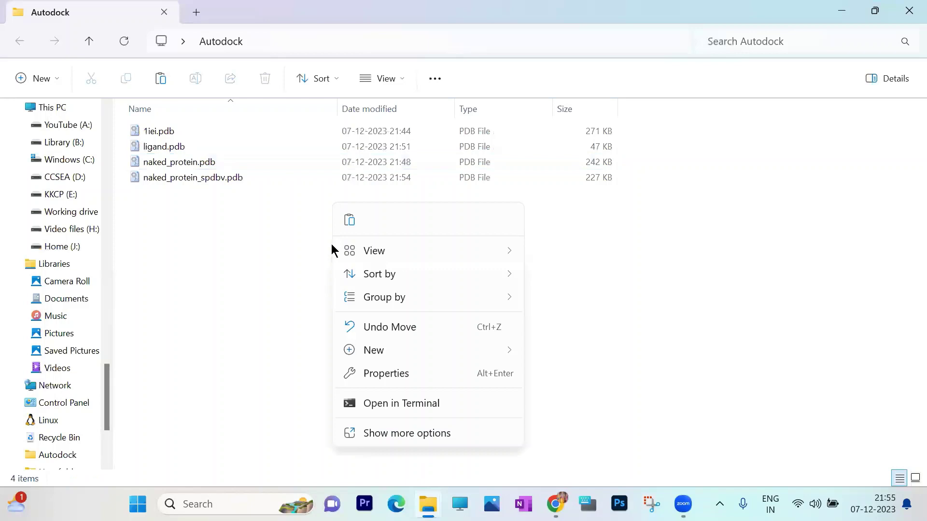
left_click(353, 225)
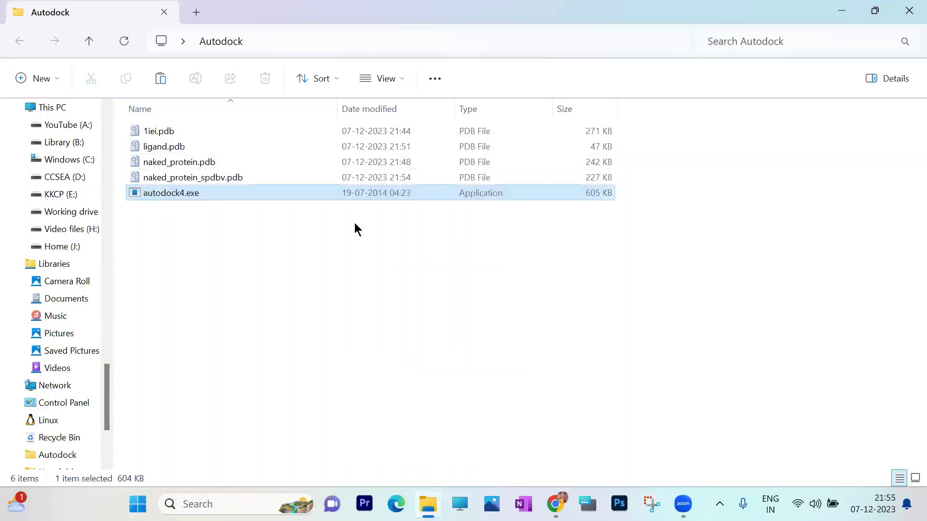
left_click(454, 369)
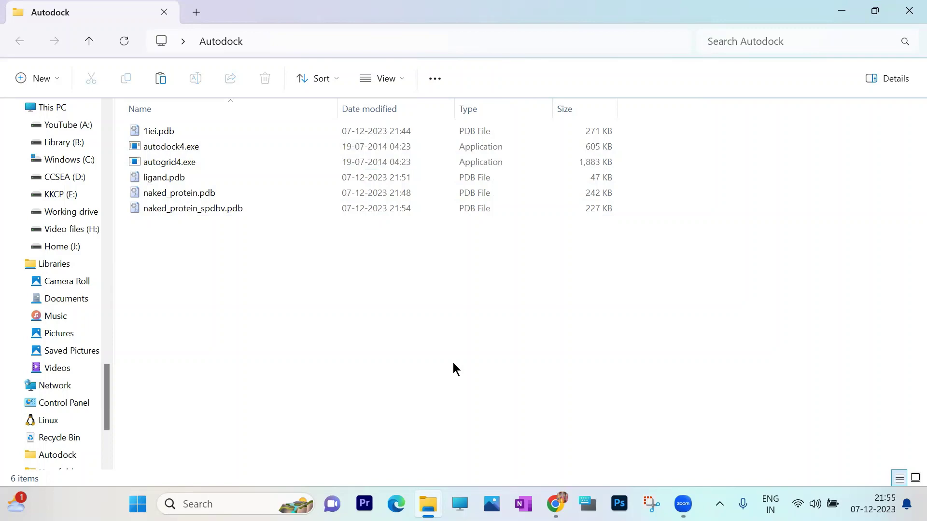
Close the Autodock folder window, launch AutoDockTools from the desktop and maximize its window.
left_click(907, 12)
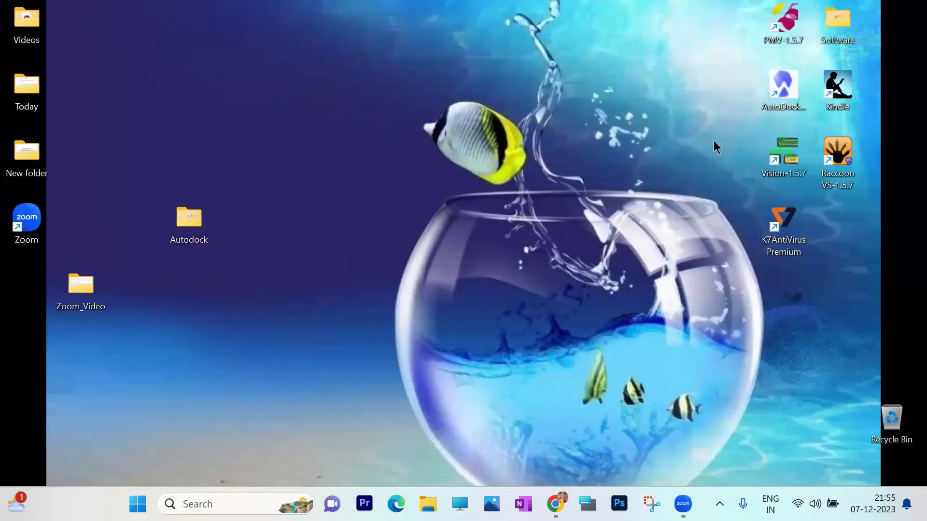
double_click(787, 88)
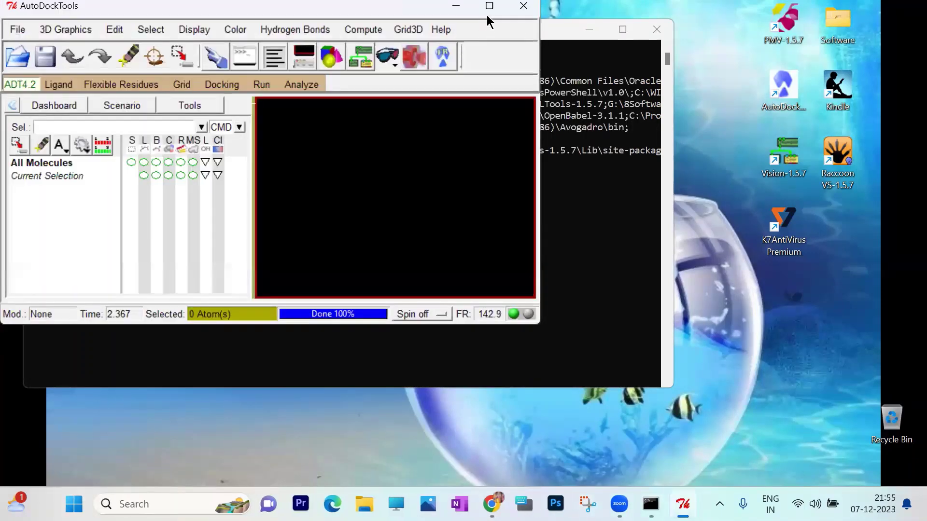
left_click(490, 6)
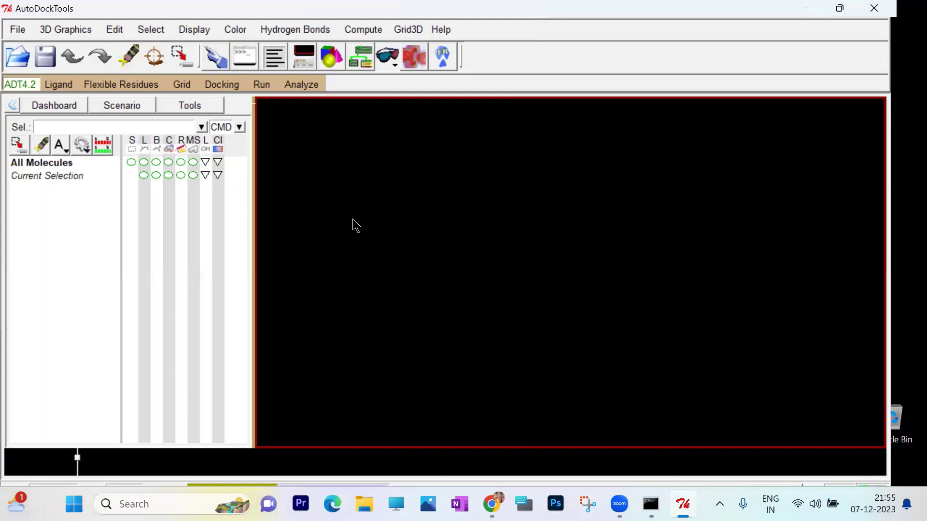
left_click(21, 31)
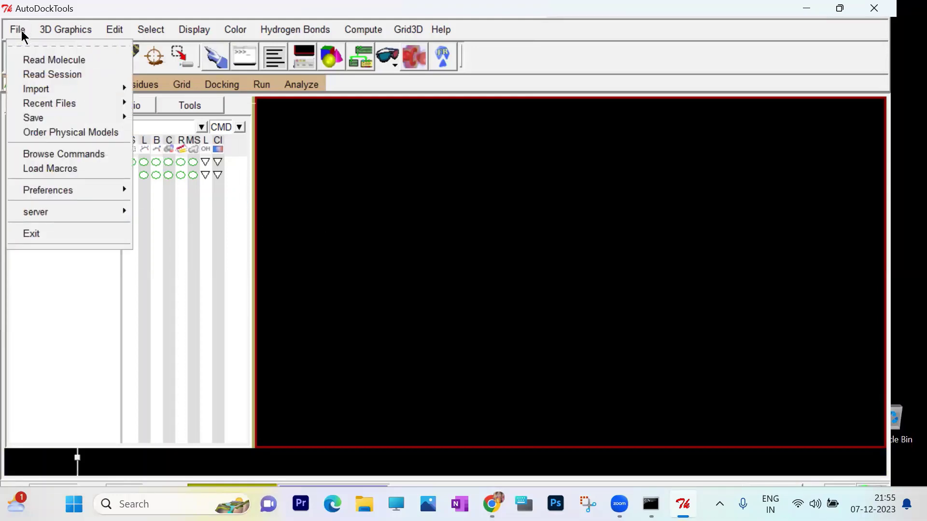
mouse_move(118, 29)
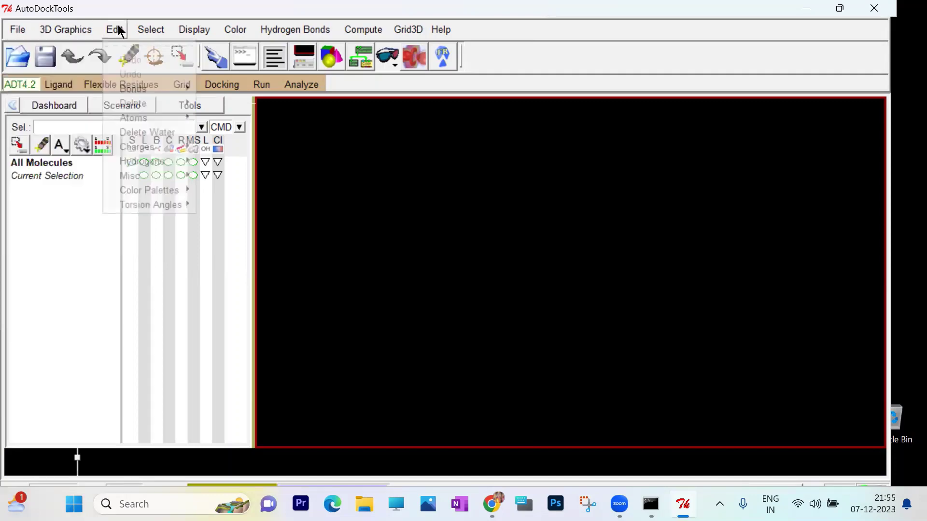
left_click(67, 87)
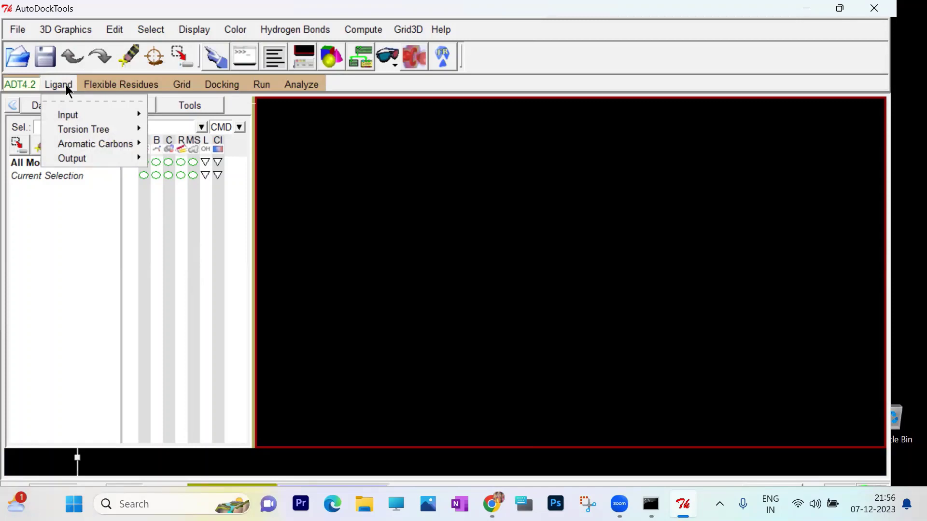
left_click(182, 86)
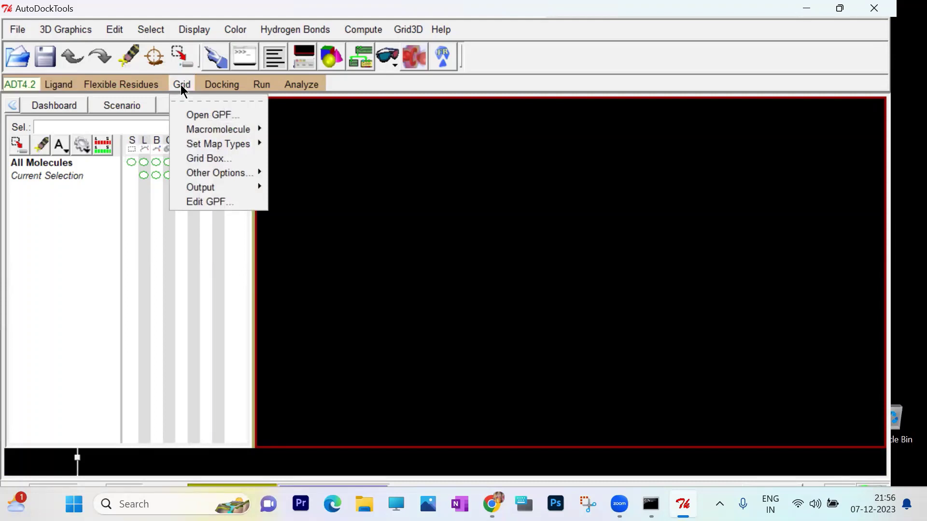
left_click(215, 86)
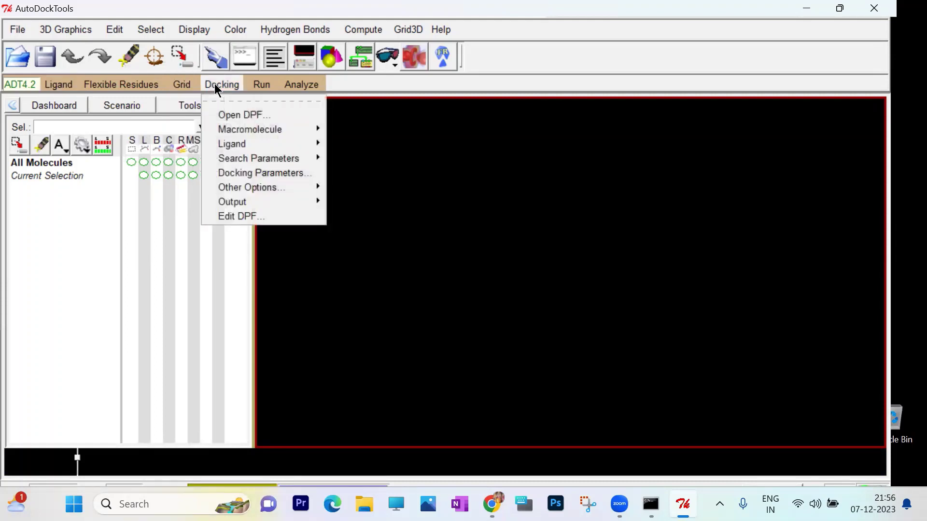
left_click(269, 84)
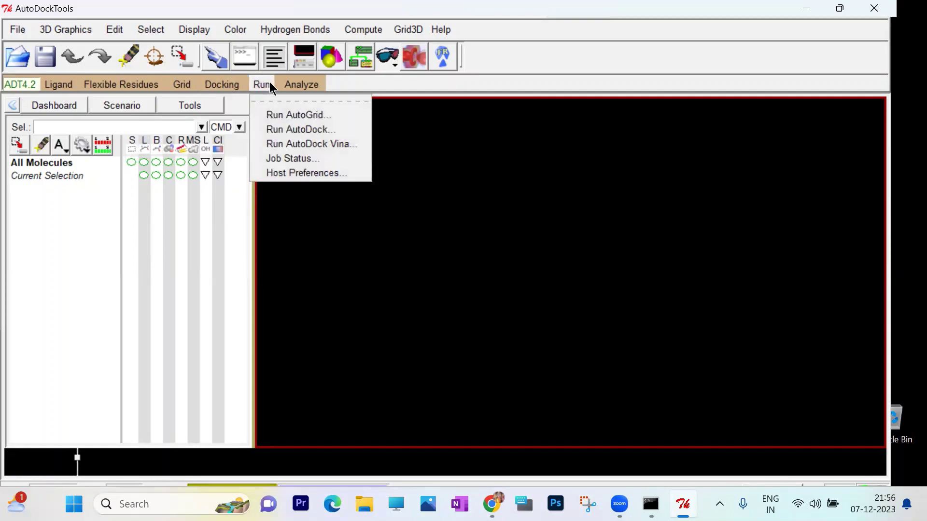
left_click(303, 85)
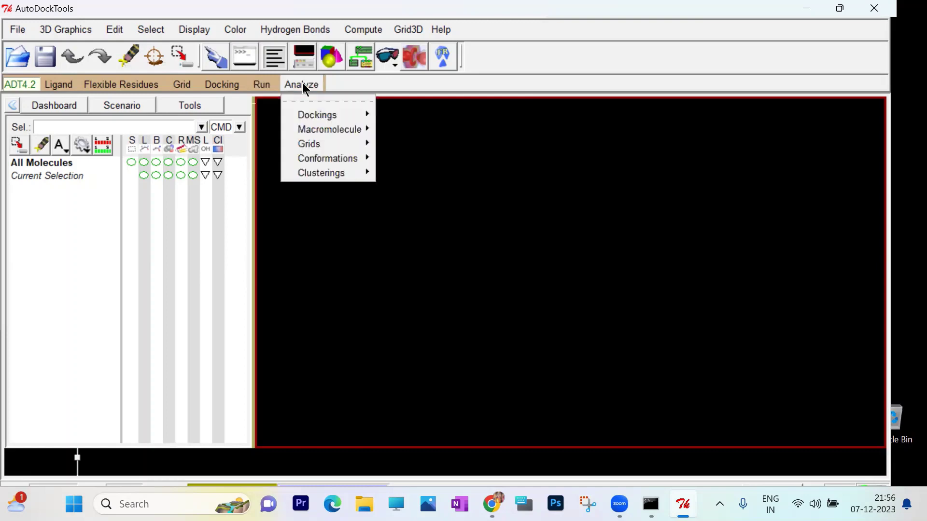
left_click(363, 241)
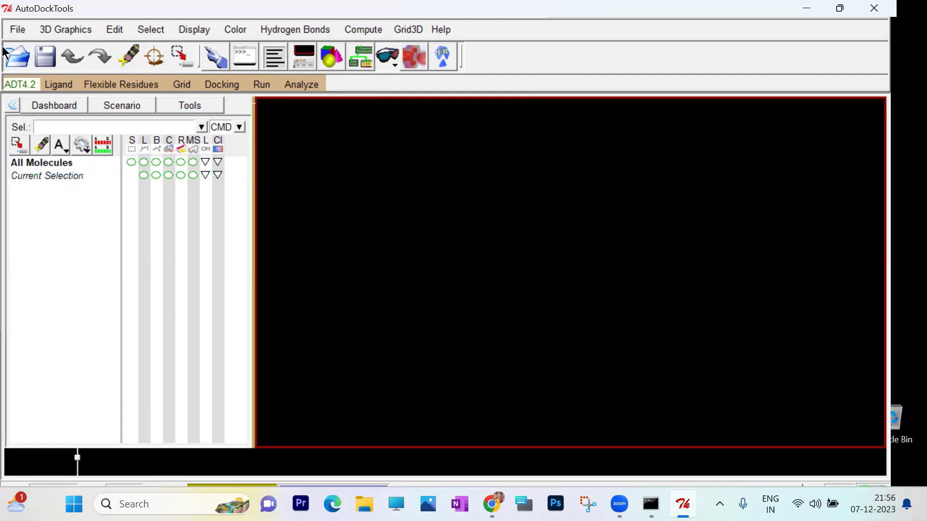
Open the user preferences and go to the end of the Startup Directory path.
left_click(17, 31)
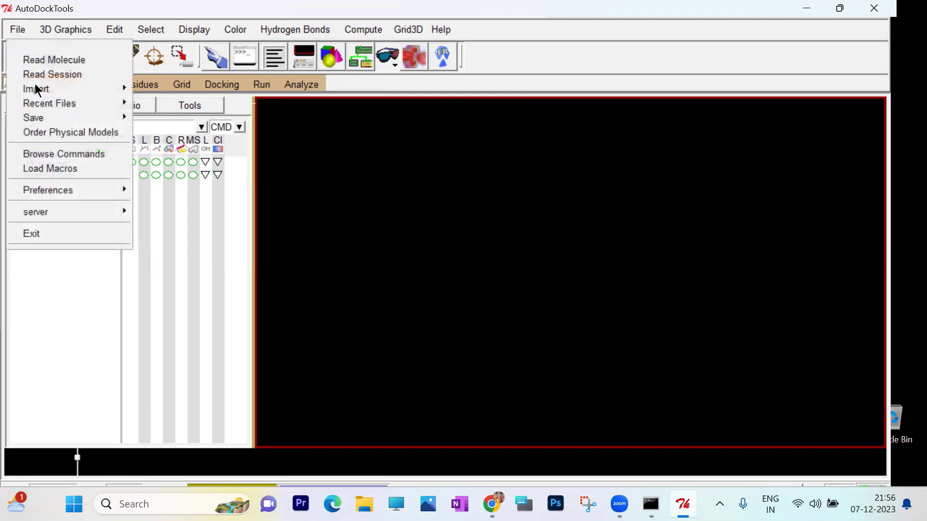
mouse_move(70, 193)
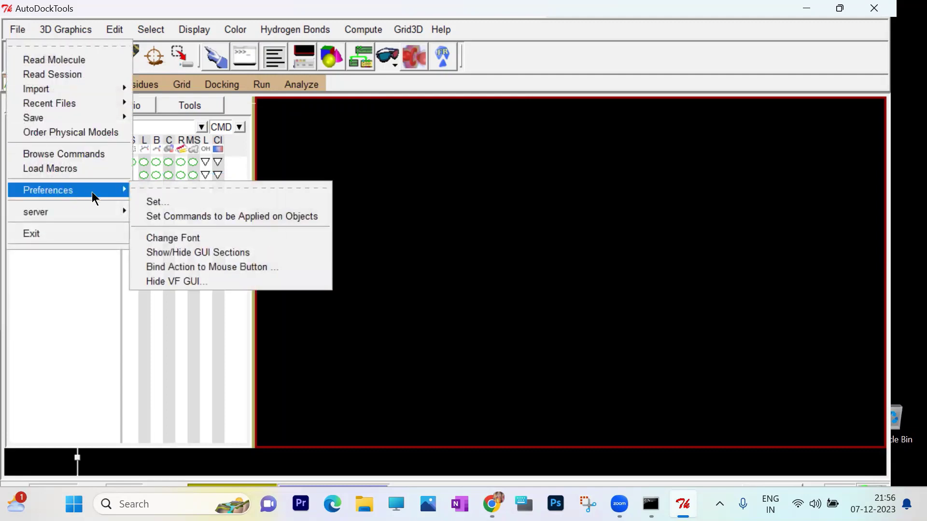
left_click(152, 203)
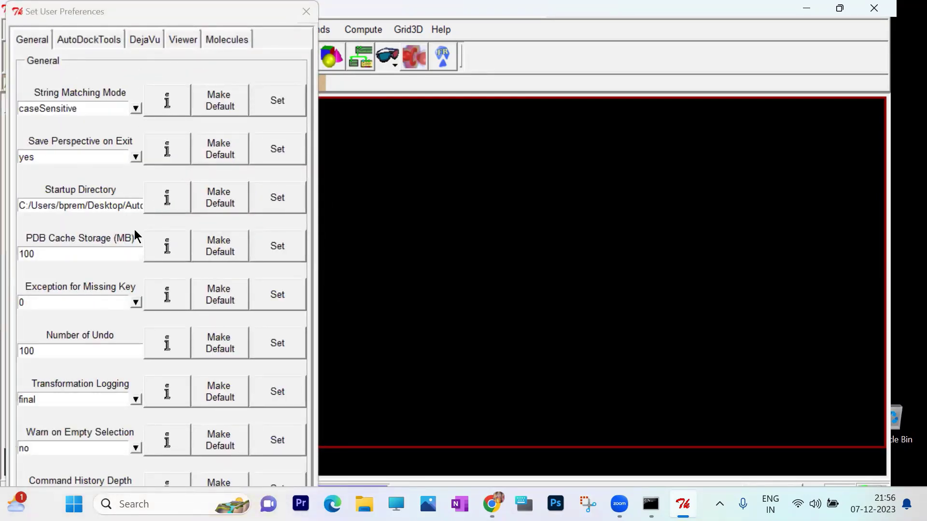
left_click(131, 205)
key("Right")
key("Right")
key("Right")
key("Right")
key("Right")
key("Right")
key("Right")
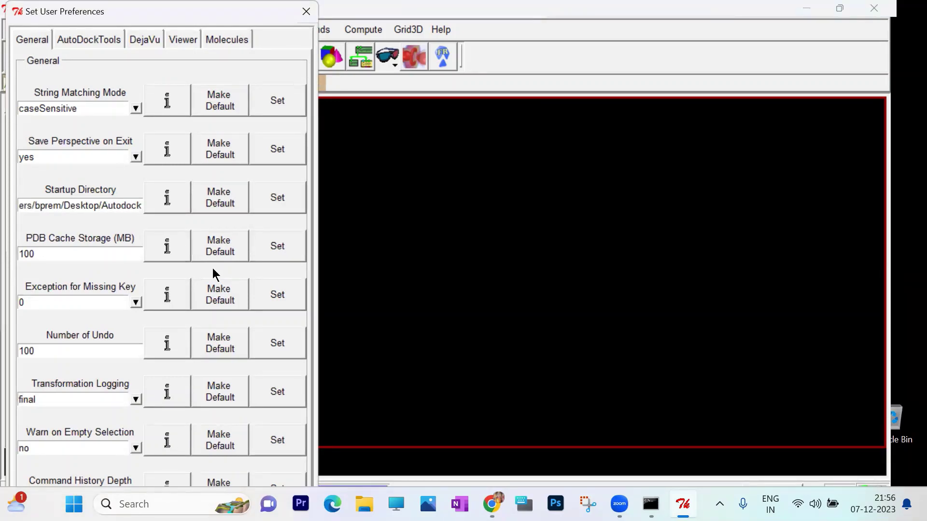
Submit the Startup Directory without its last letter as default, and choose the Desktop's Autodock folder as the replacement.
key("BackSpace")
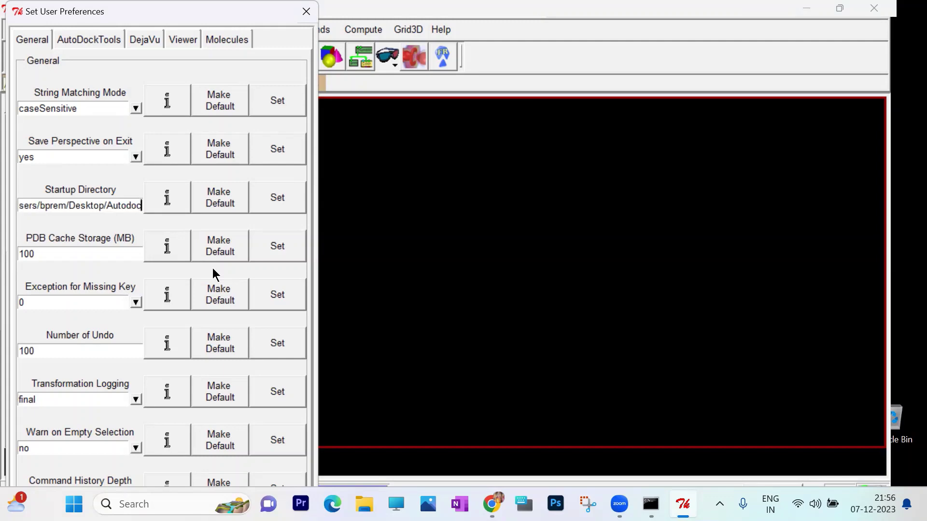
left_click(216, 199)
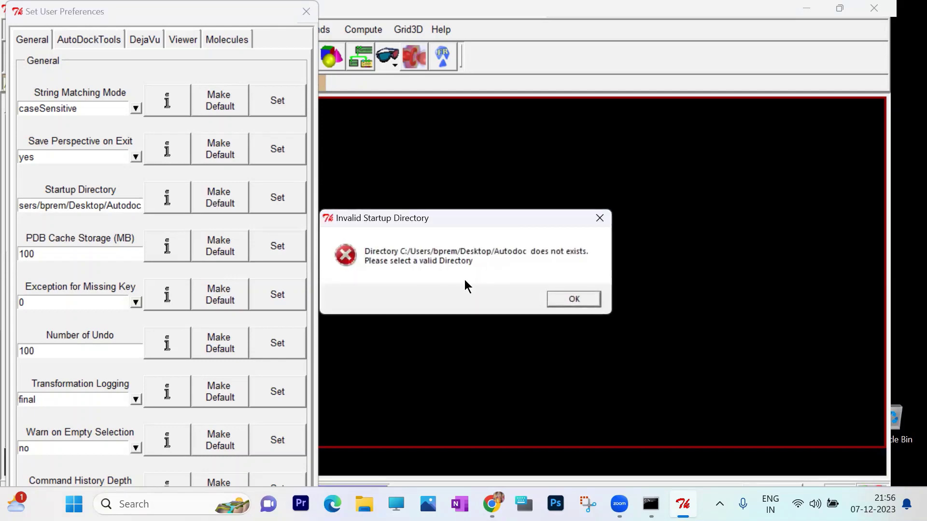
left_click(583, 301)
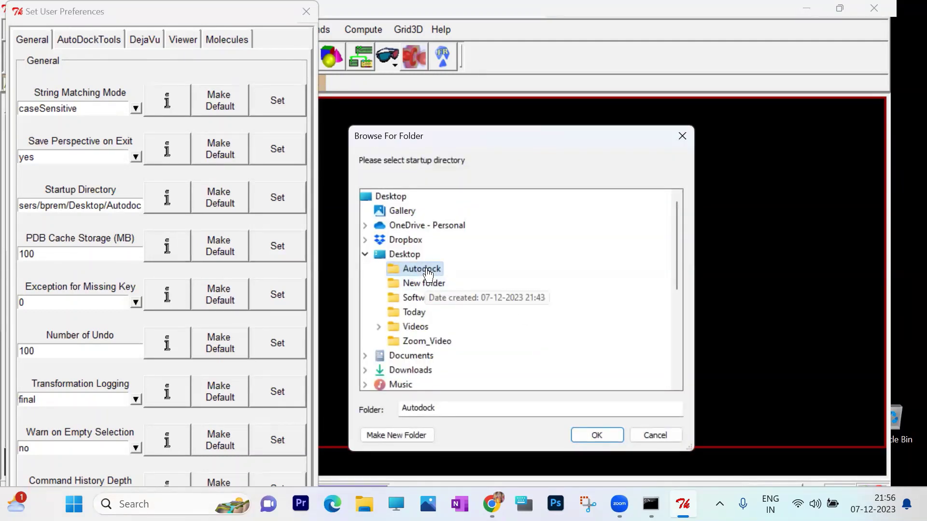
left_click(588, 436)
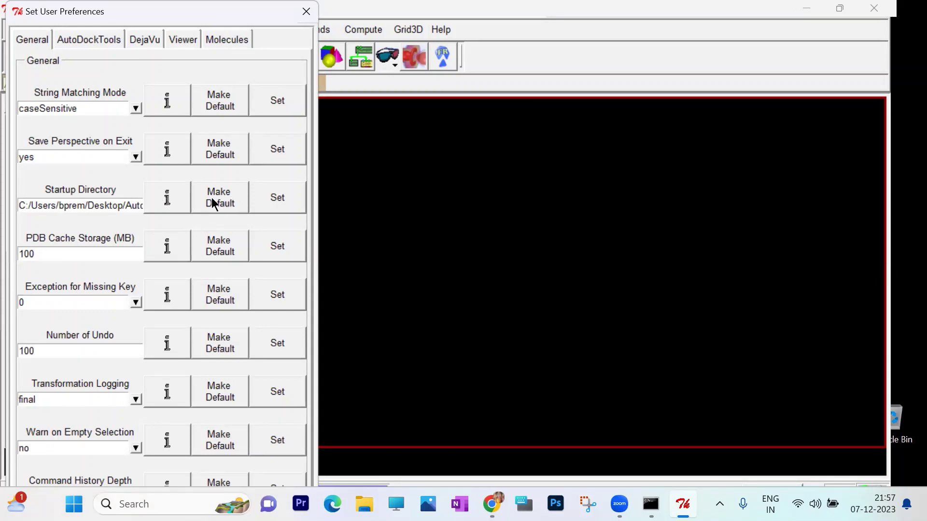
left_click(304, 11)
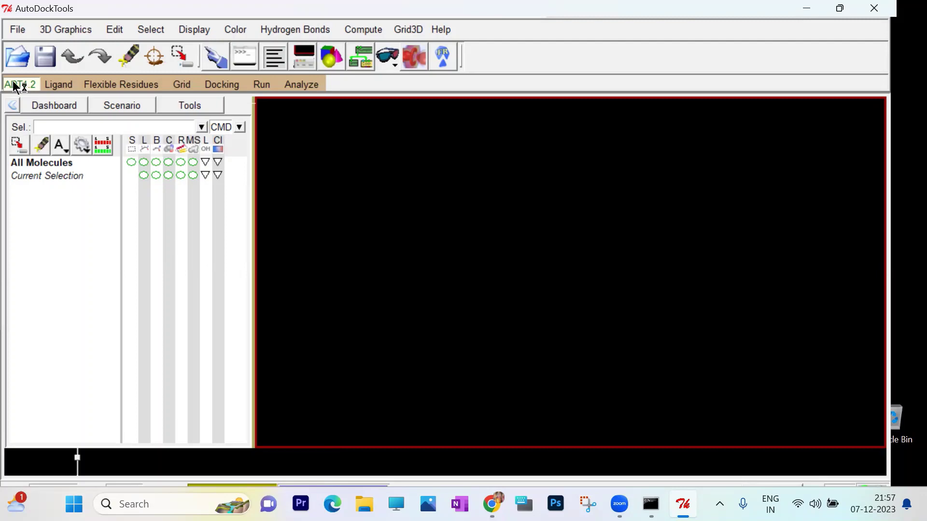
Read the molecule naked_protein_spdbv.pdb from the Autodock folder and rotate the protein to view it.
left_click(21, 35)
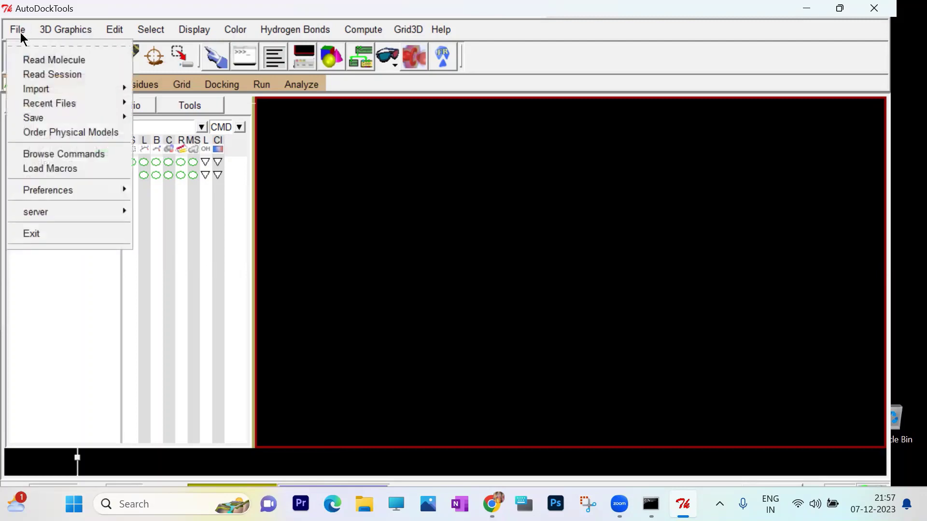
left_click(41, 61)
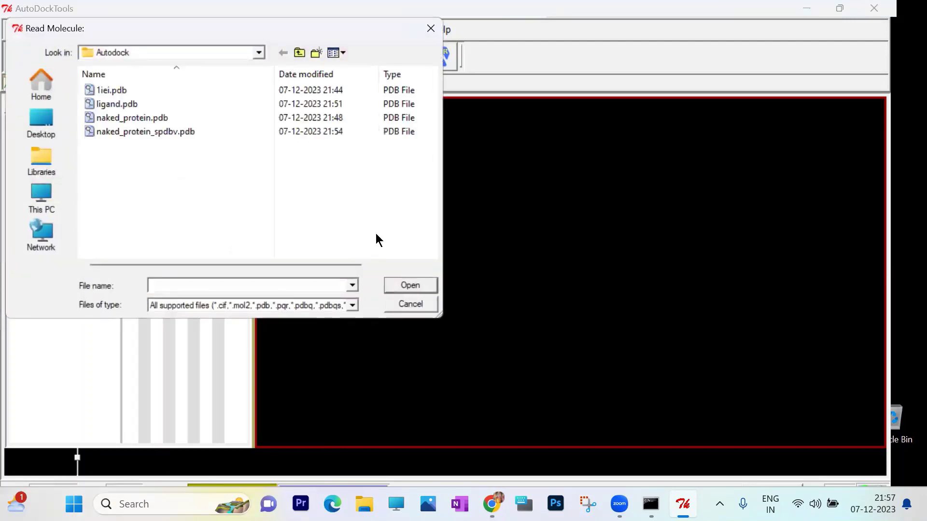
left_click(182, 129)
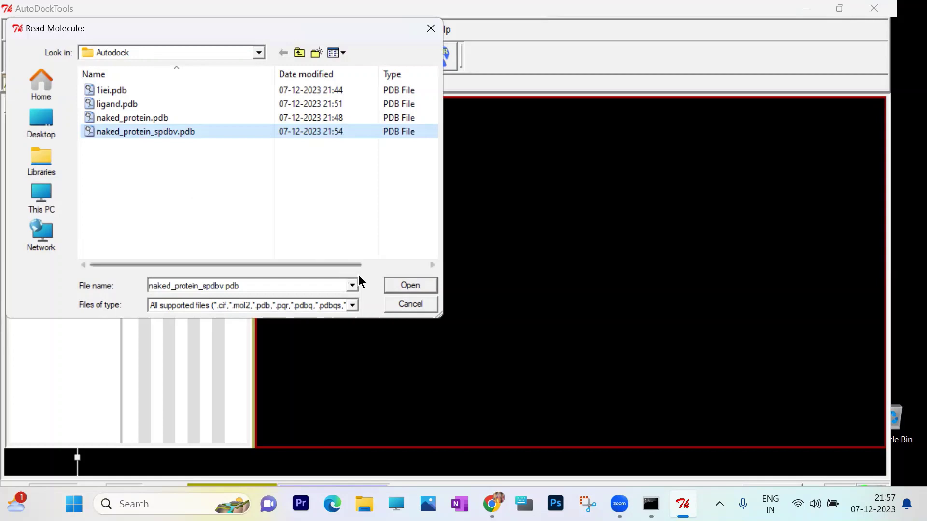
left_click(405, 286)
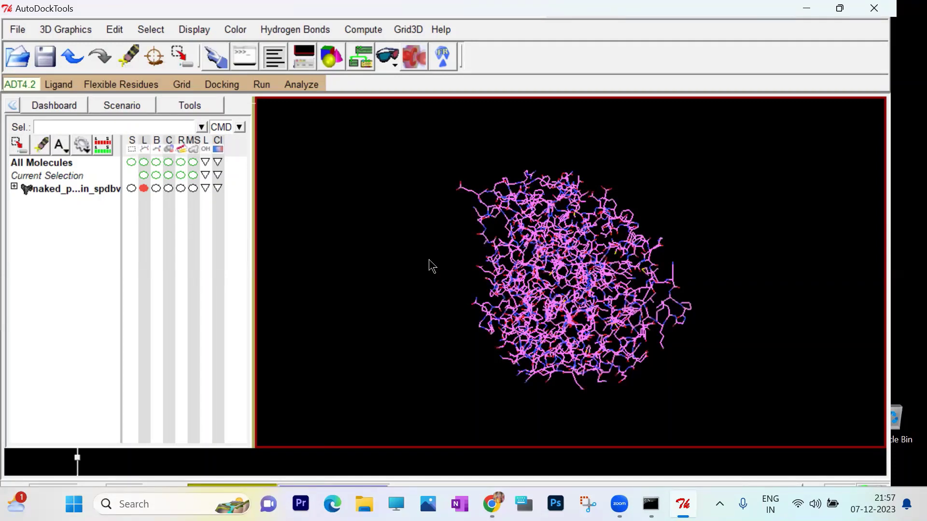
middle_click_drag(728, 261, 689, 331)
left_click_drag(626, 227, 459, 232)
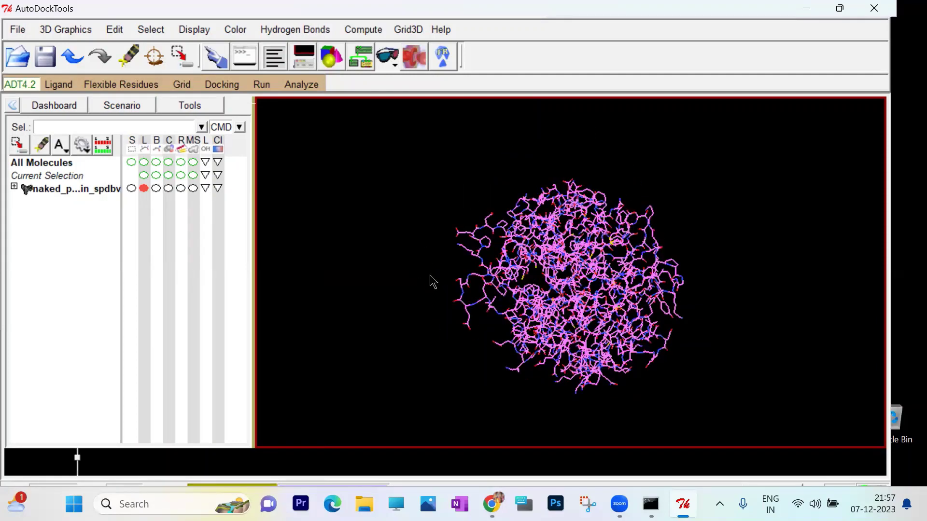
Add all hydrogens to the protein using the noBondOrder method, with atoms renumbered to include the new hydrogens.
left_click(115, 29)
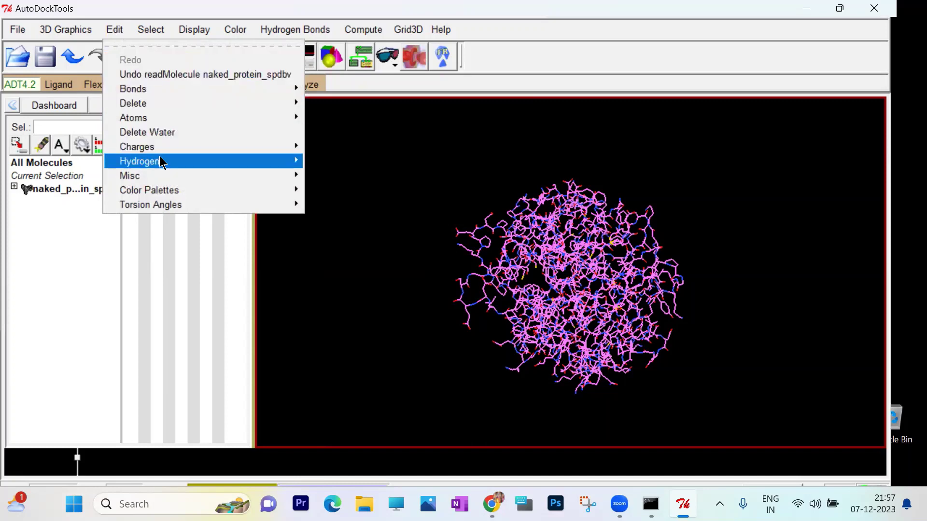
mouse_move(160, 158)
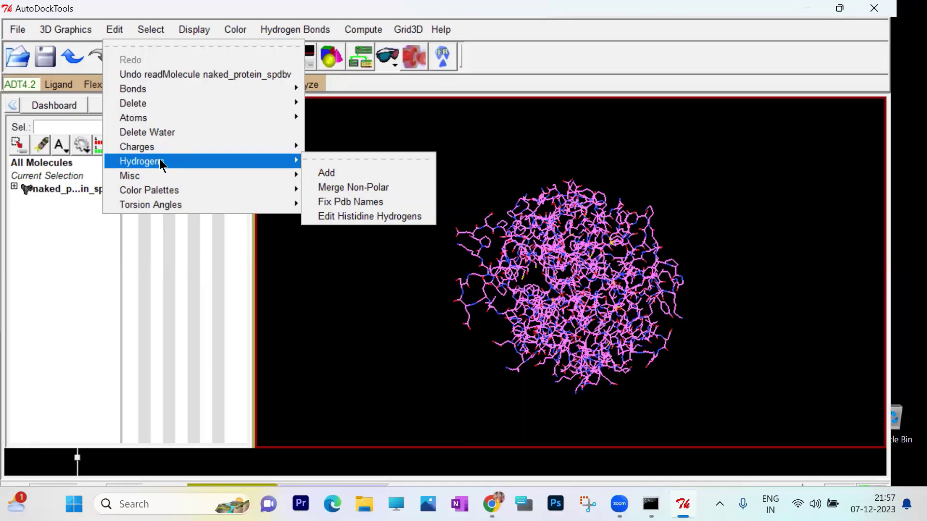
left_click(321, 172)
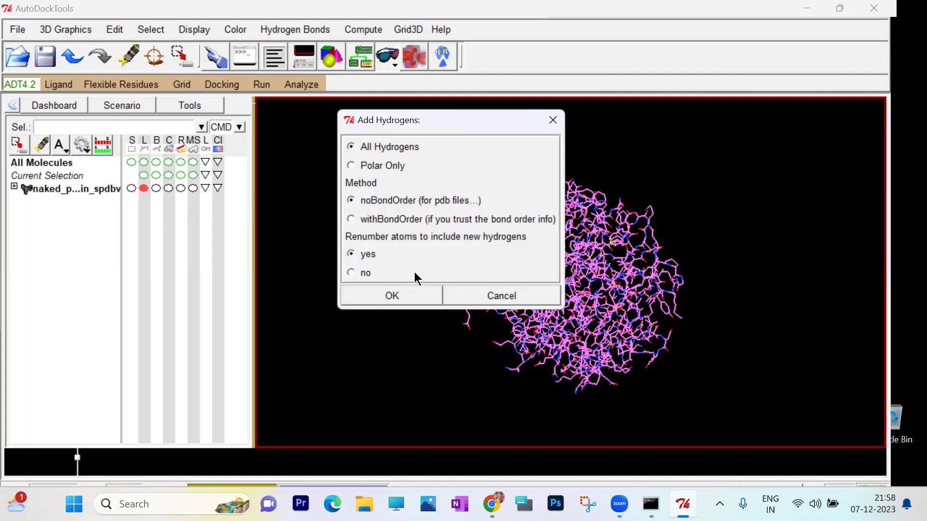
left_click(413, 296)
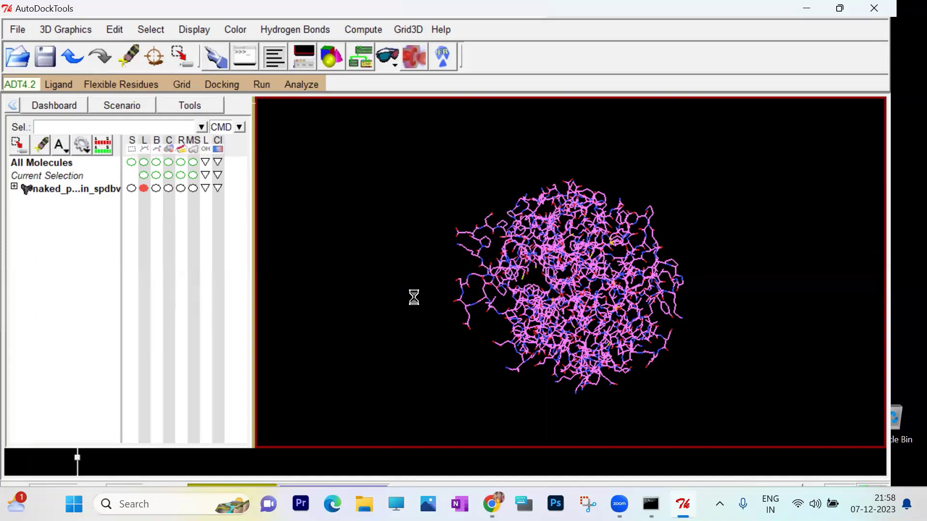
left_click_drag(655, 267, 550, 227)
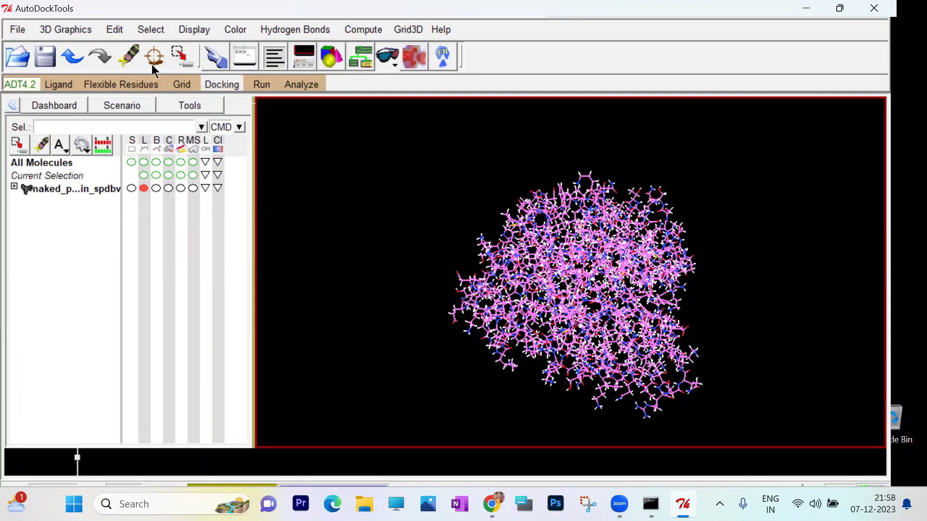
Merge the protein's non-polar hydrogens and rotate the molecule to inspect it.
left_click(115, 30)
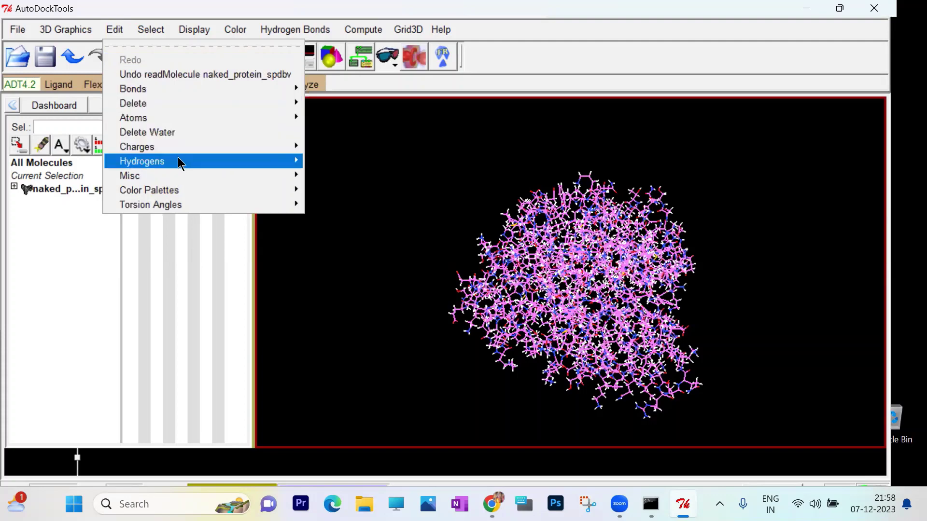
mouse_move(178, 158)
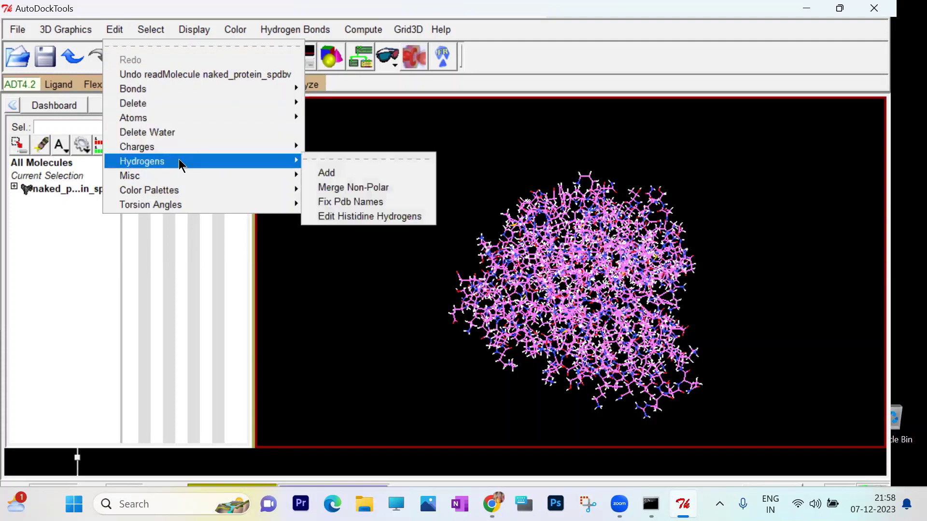
left_click(343, 188)
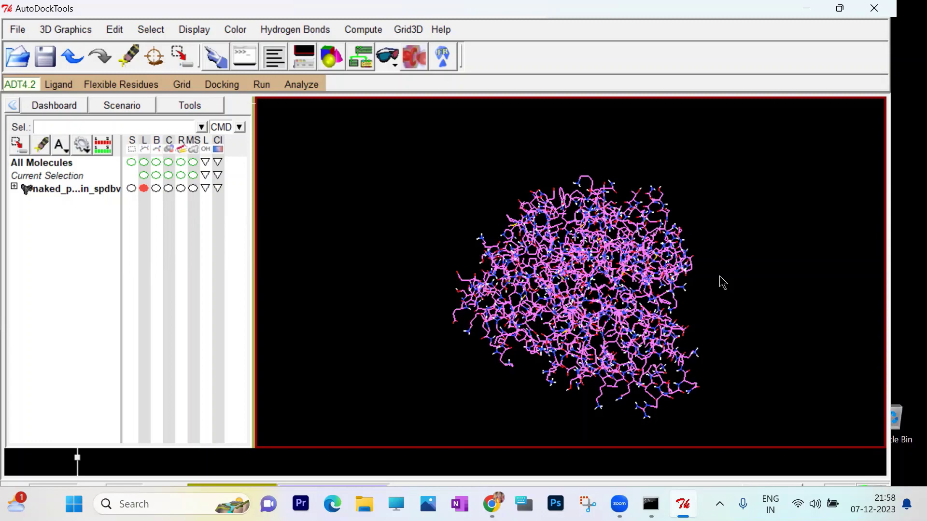
left_click_drag(727, 296, 624, 315)
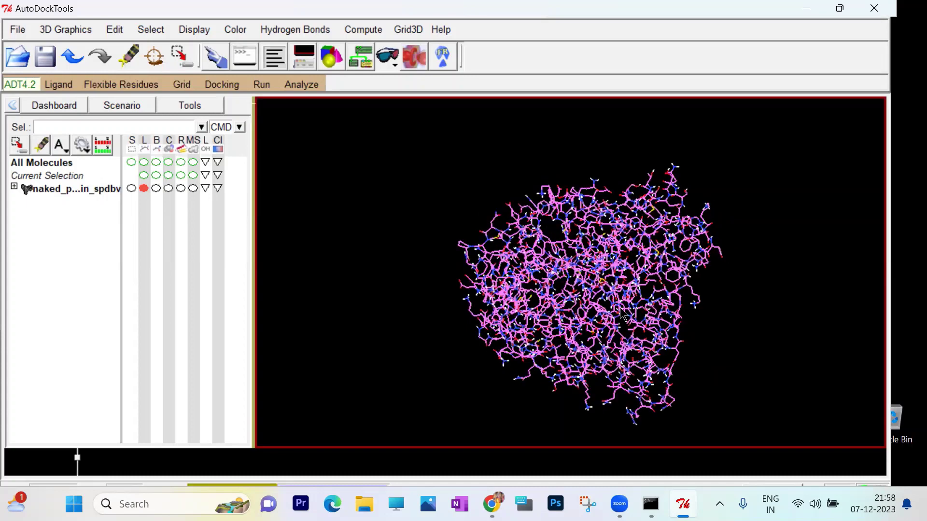
Assign AD4 atom types to the protein and add Kollman charges to it.
left_click(115, 29)
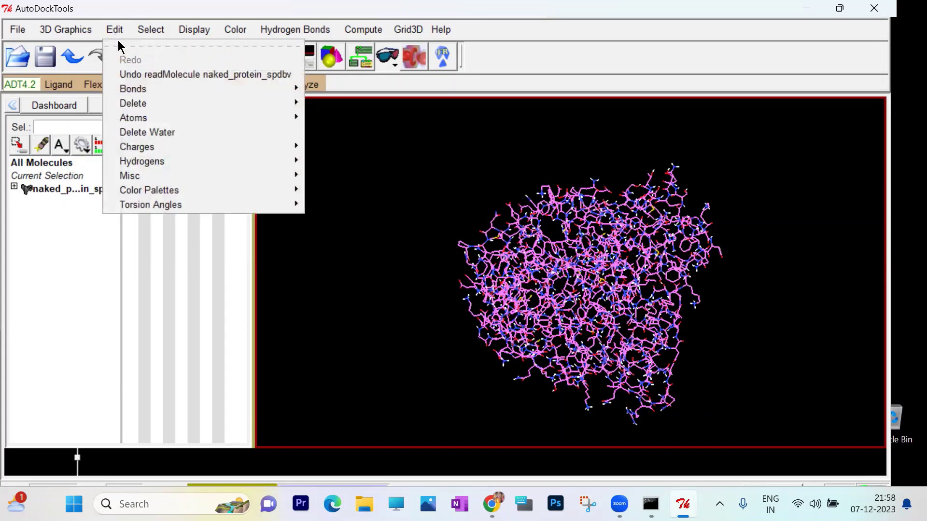
mouse_move(155, 124)
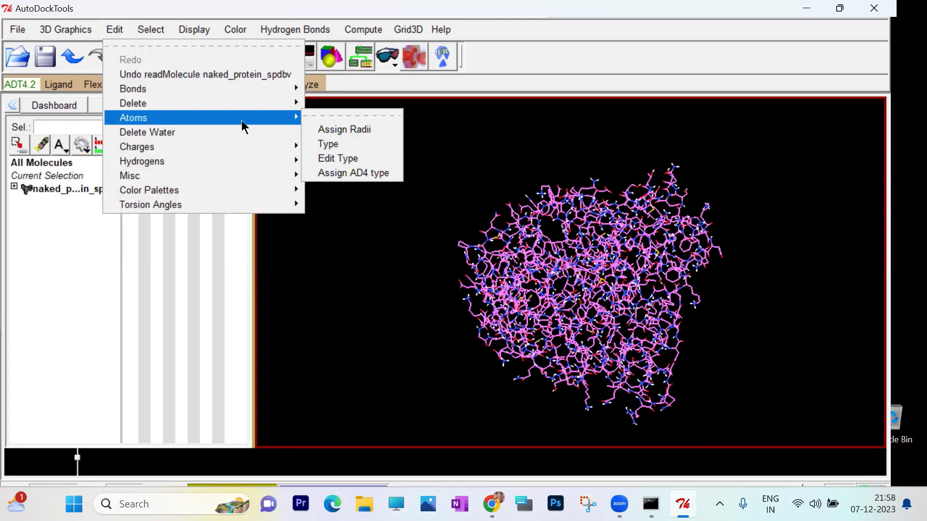
left_click(357, 173)
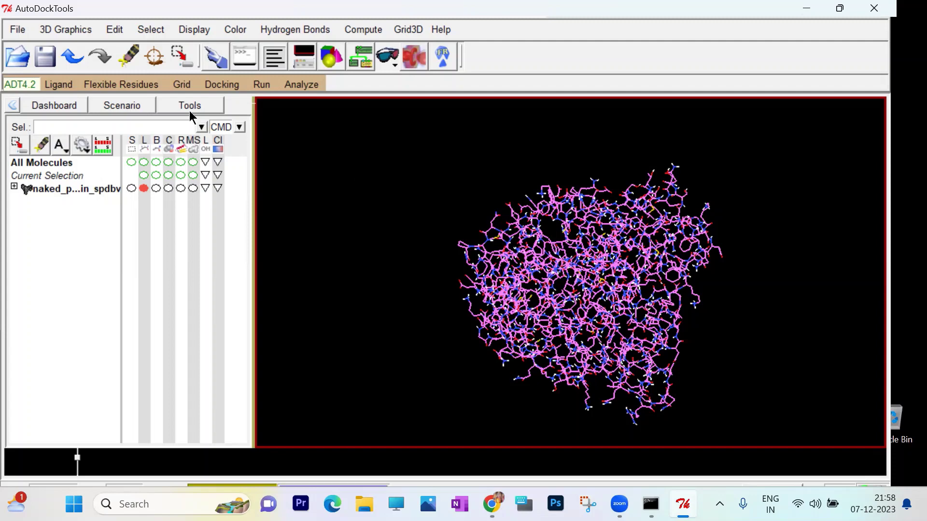
left_click(111, 29)
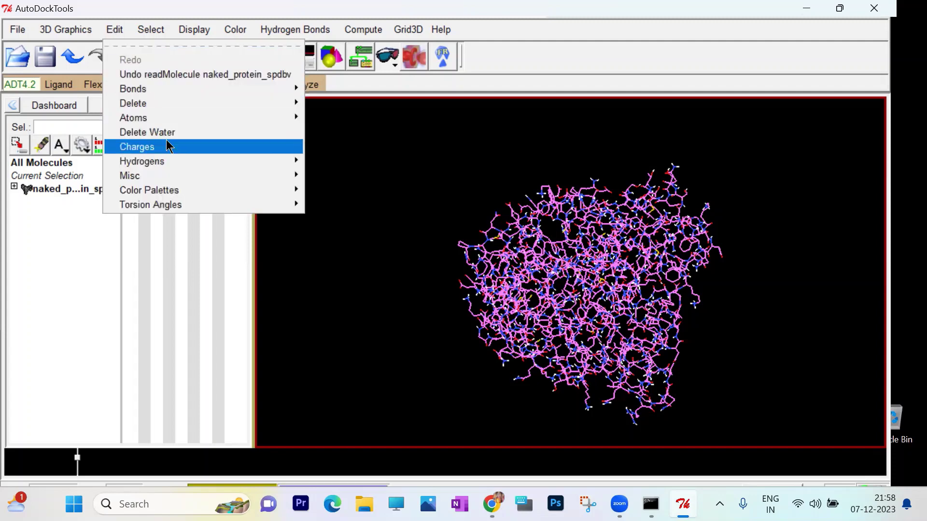
mouse_move(167, 141)
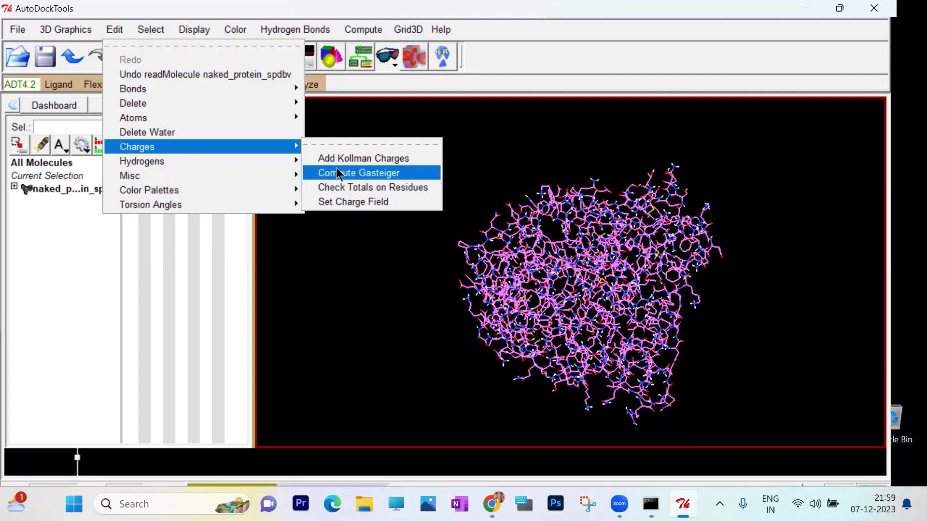
left_click(358, 158)
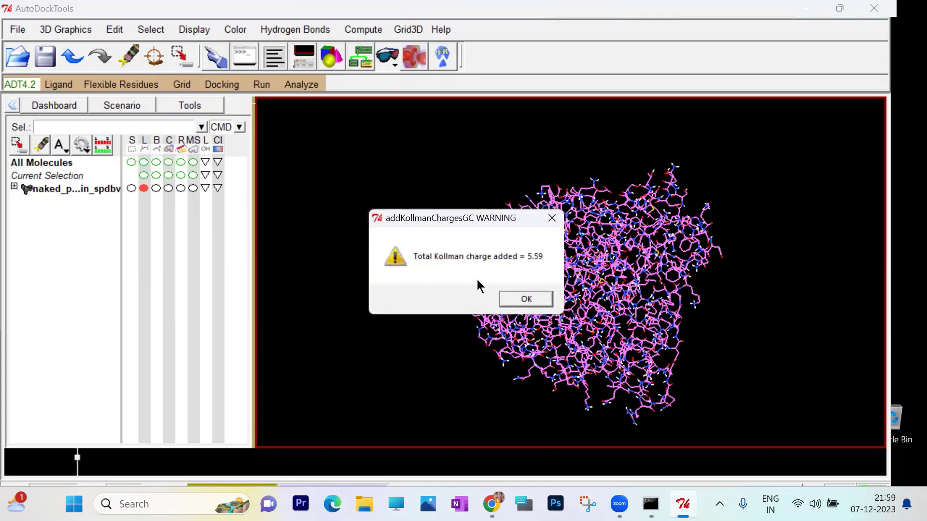
left_click(526, 299)
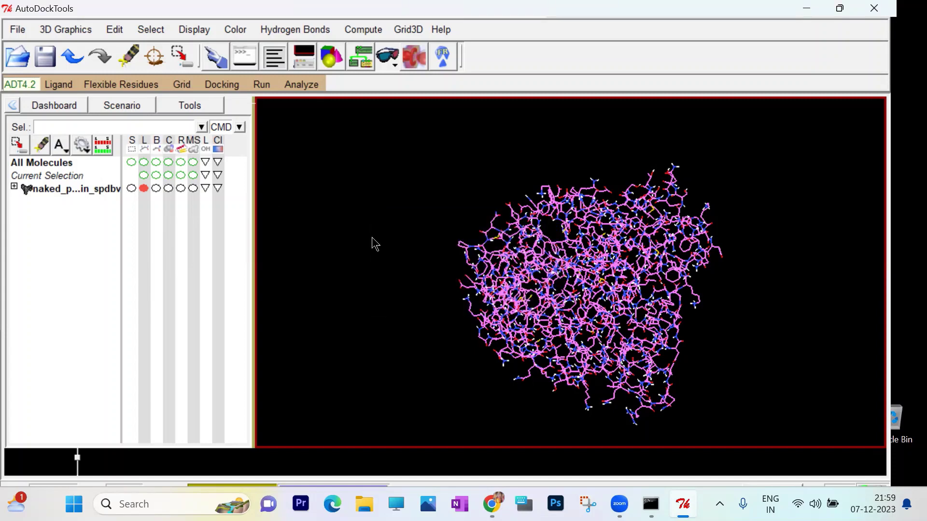
Open ligand.pdb from the Autodock folder as the AutoDock4 ligand, with the file filter set to all files, and accept the setup summary.
left_click(66, 86)
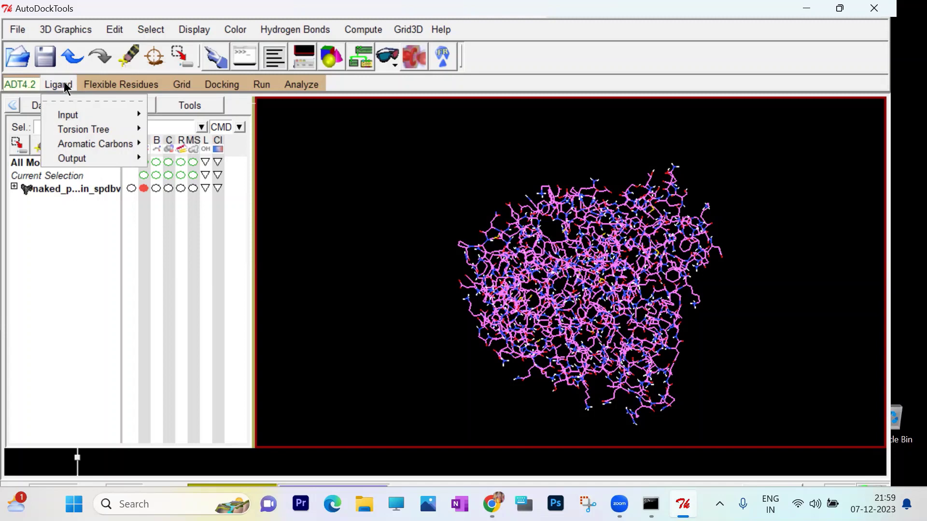
mouse_move(80, 119)
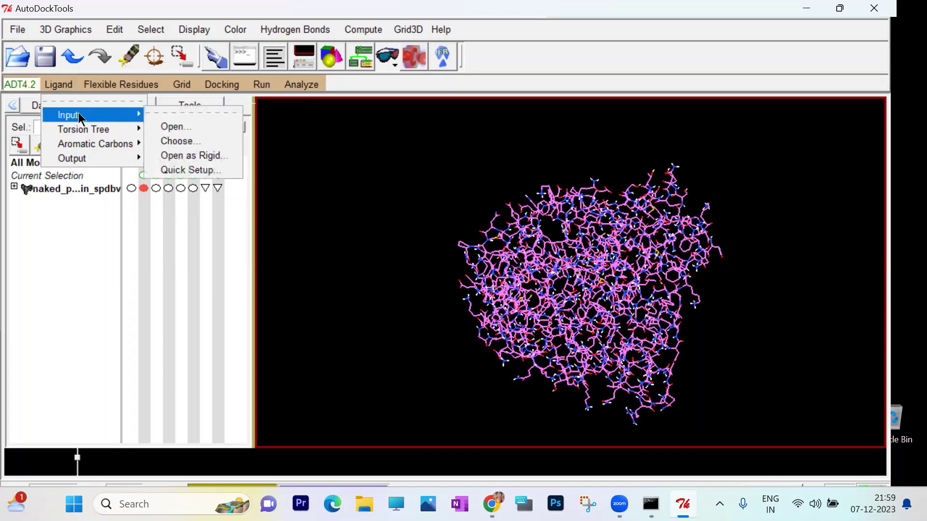
left_click(170, 127)
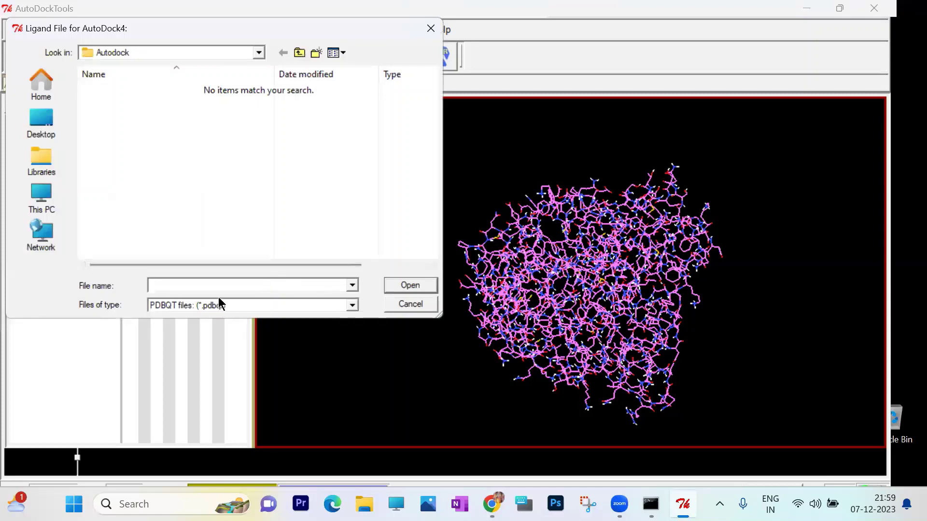
left_click(352, 305)
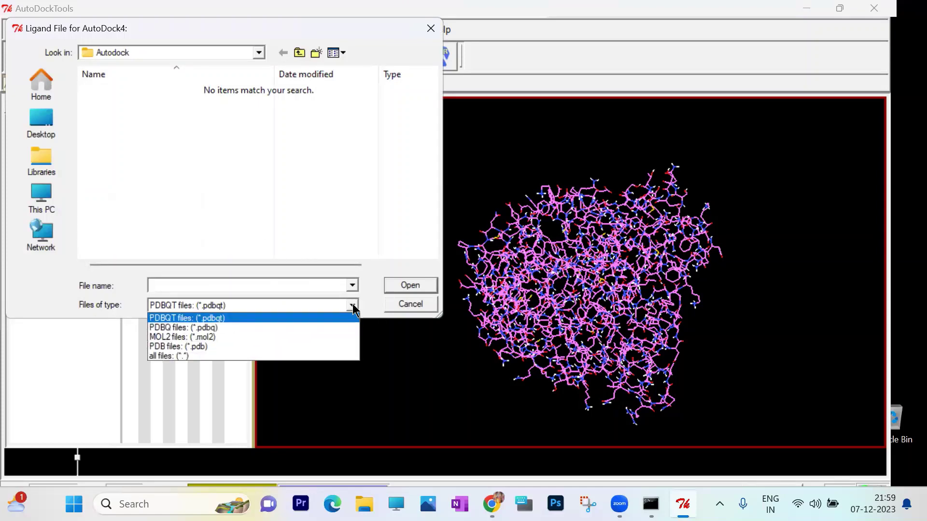
left_click(261, 356)
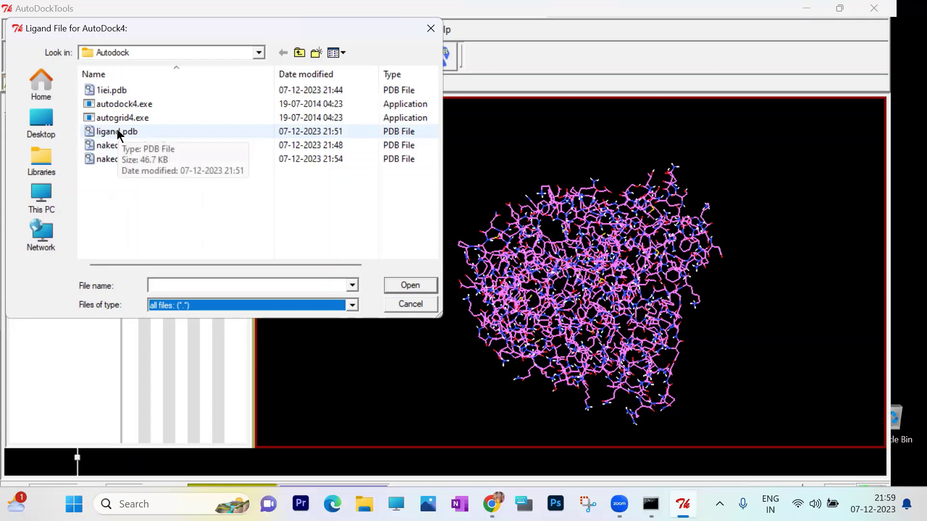
left_click(117, 131)
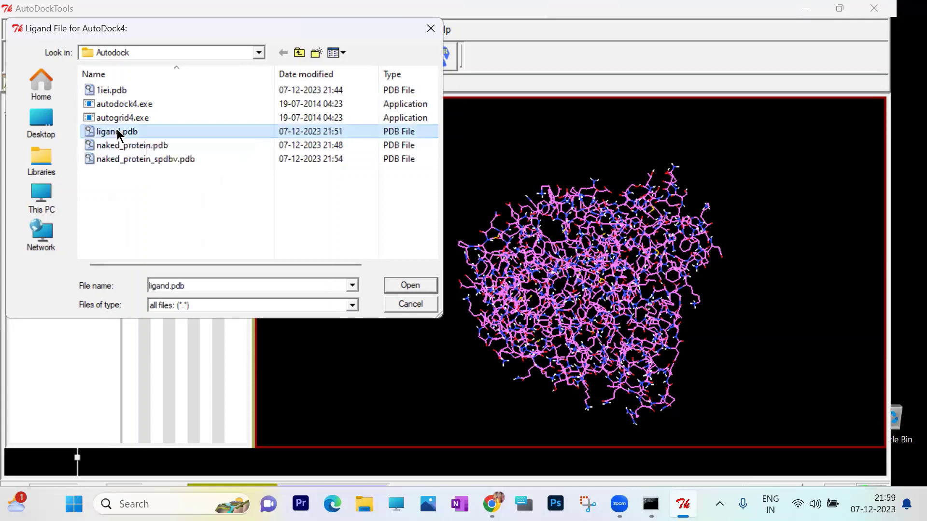
left_click(400, 285)
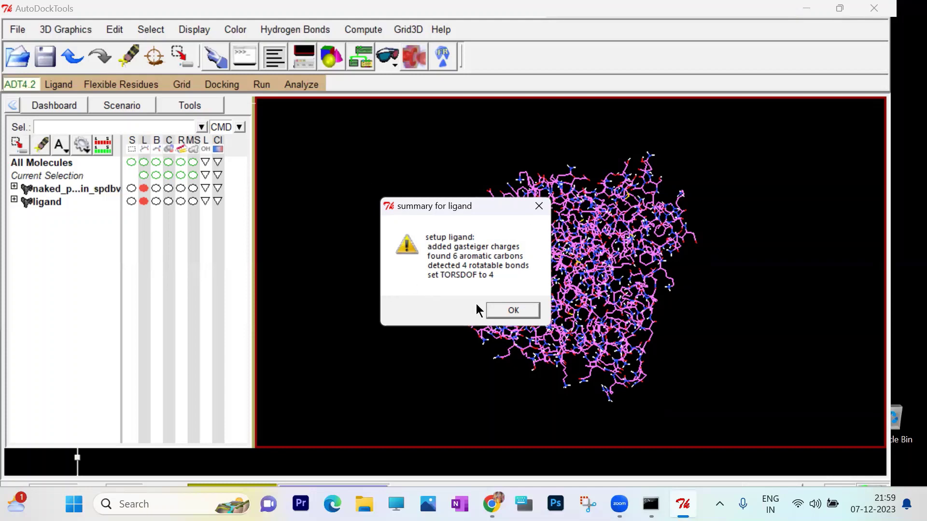
left_click(531, 309)
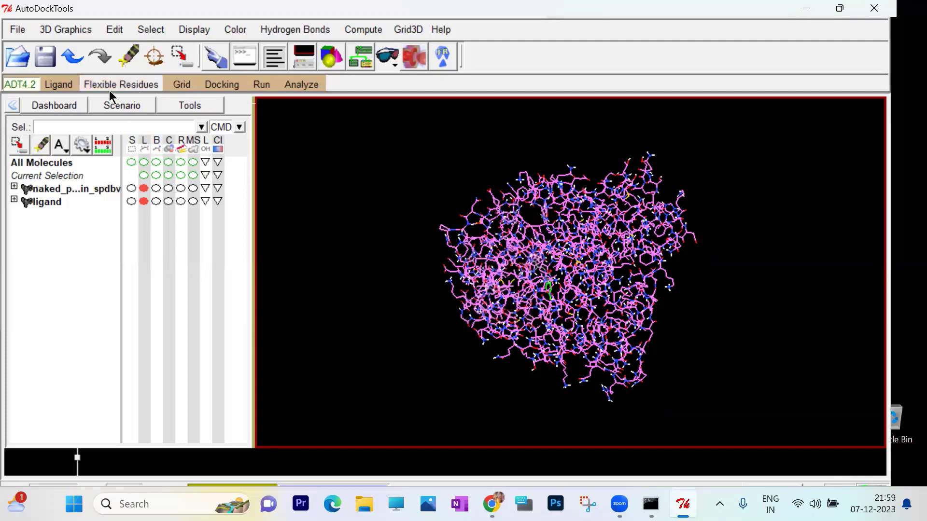
Save the prepared ligand in PDBQT format as ligand.pdbqt in the Autodock folder.
left_click(63, 84)
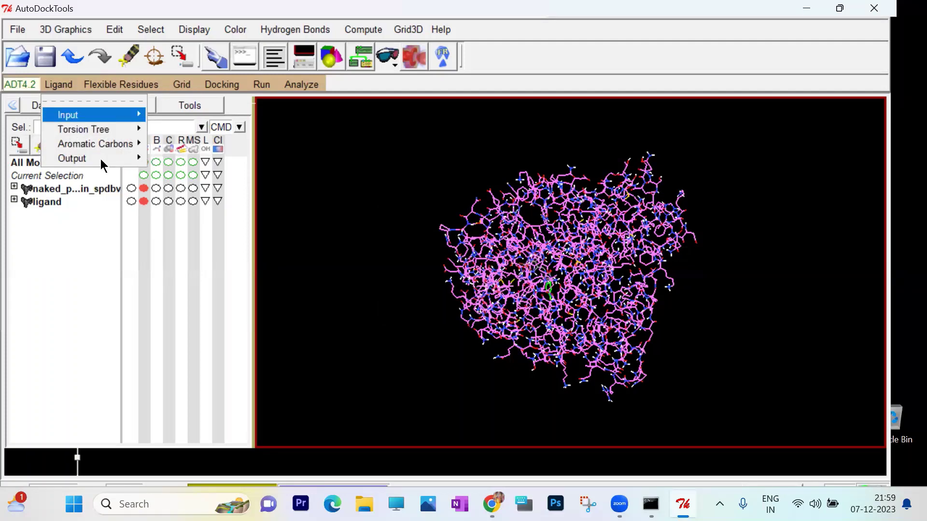
mouse_move(101, 158)
left_click(179, 170)
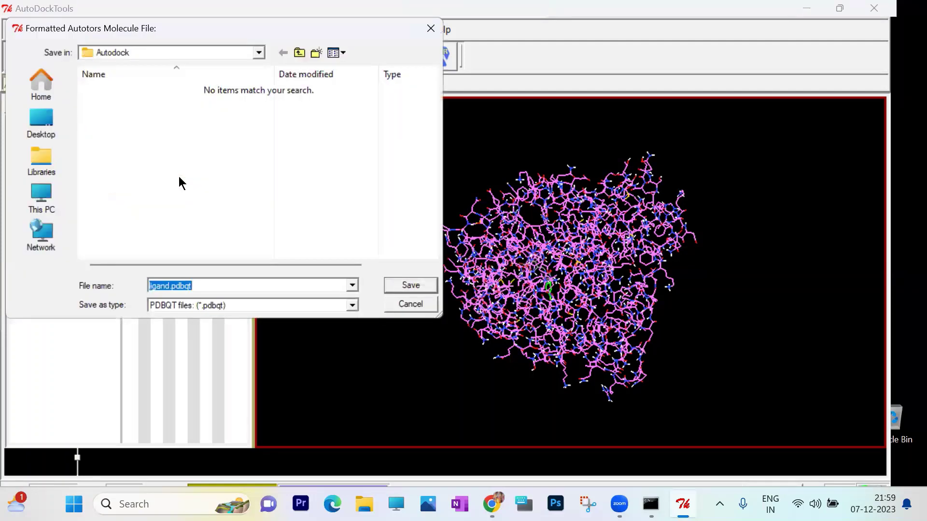
left_click(410, 286)
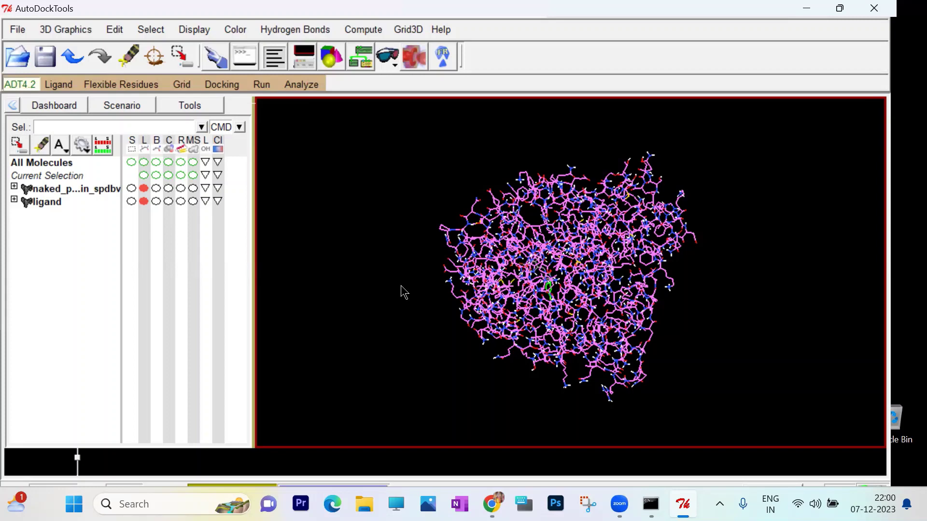
Choose the loaded molecule naked_protein_spdbv as the macromolecule for the grid.
left_click(184, 85)
mouse_move(220, 129)
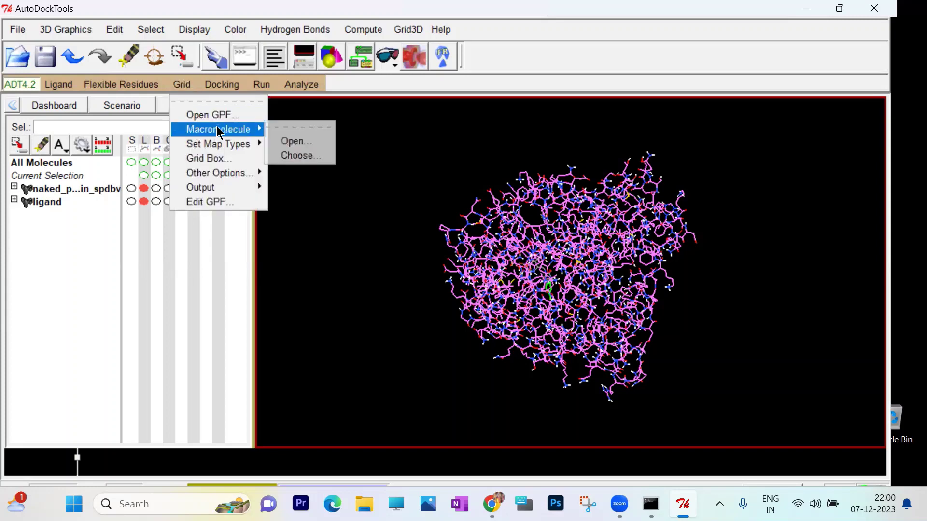
left_click(296, 156)
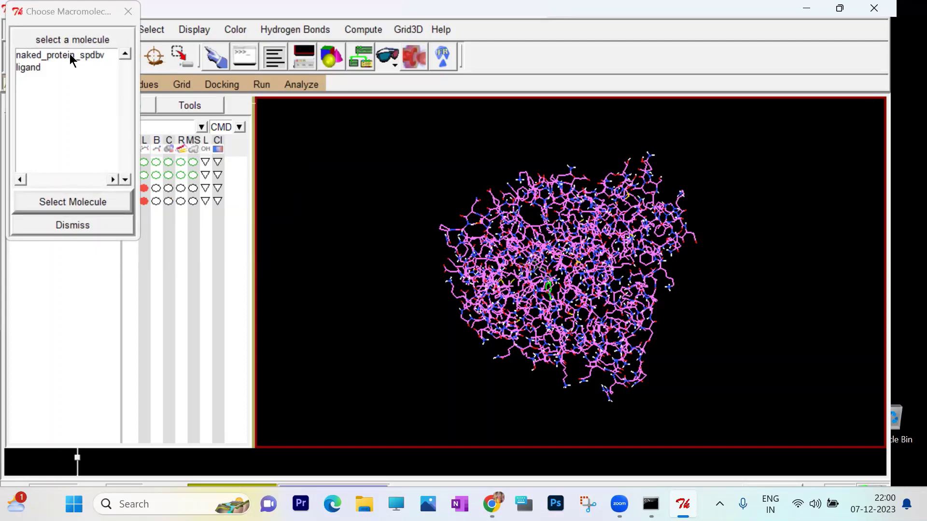
left_click(70, 55)
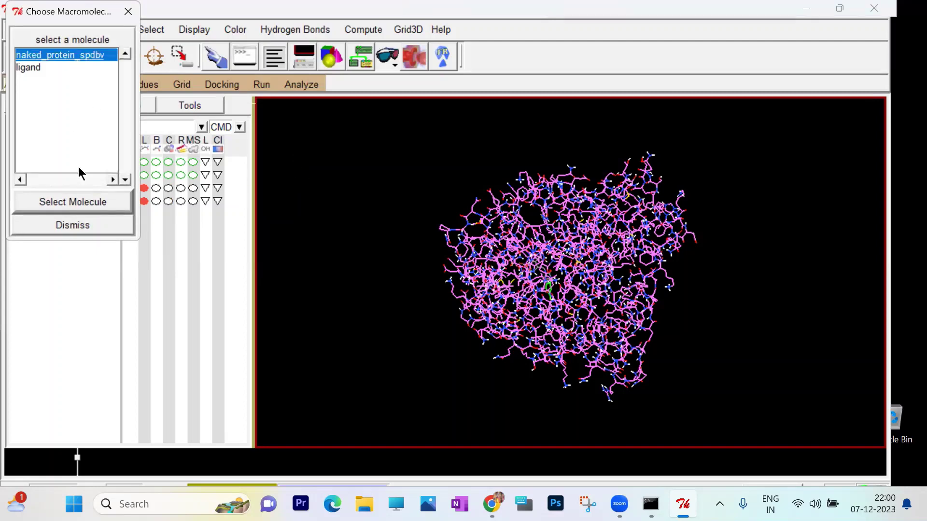
left_click(82, 203)
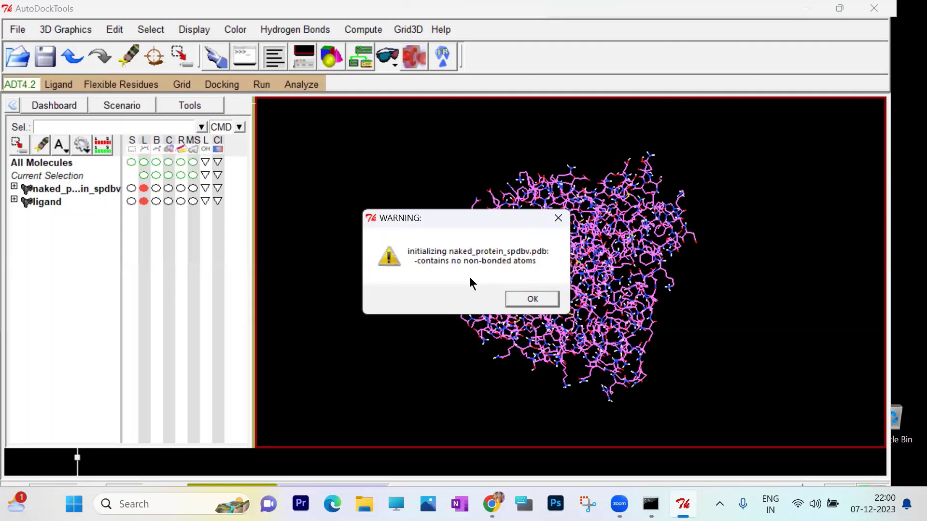
Dismiss the initialization warning and save the prepared macromolecule as naked_protein_spdbv.pdbqt in the Autodock folder.
left_click(532, 299)
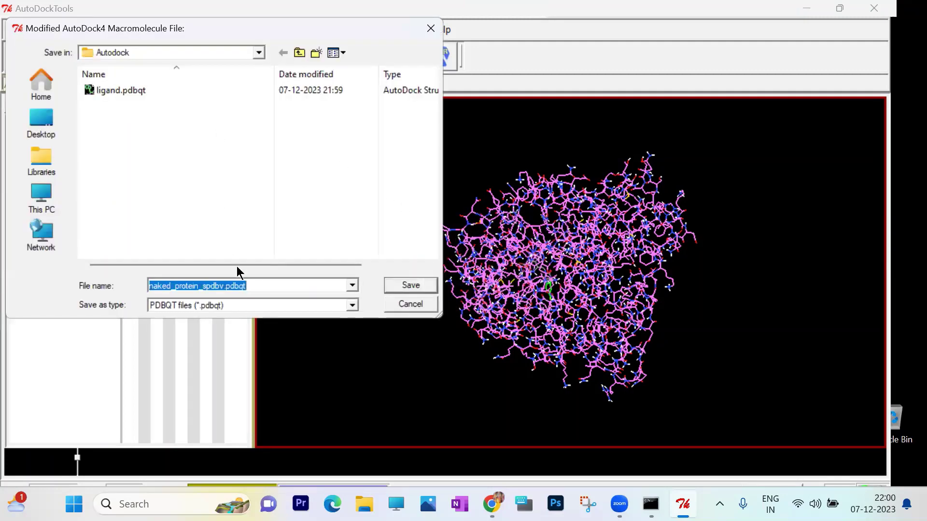
left_click(405, 285)
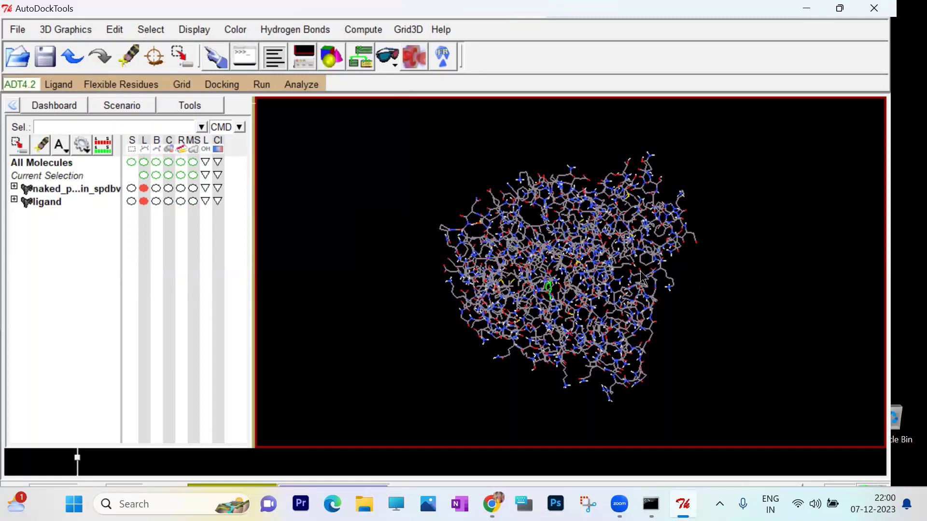
Directly edit the grid map types to add Br, Cl and F after C, and accept the list.
left_click(183, 86)
mouse_move(212, 143)
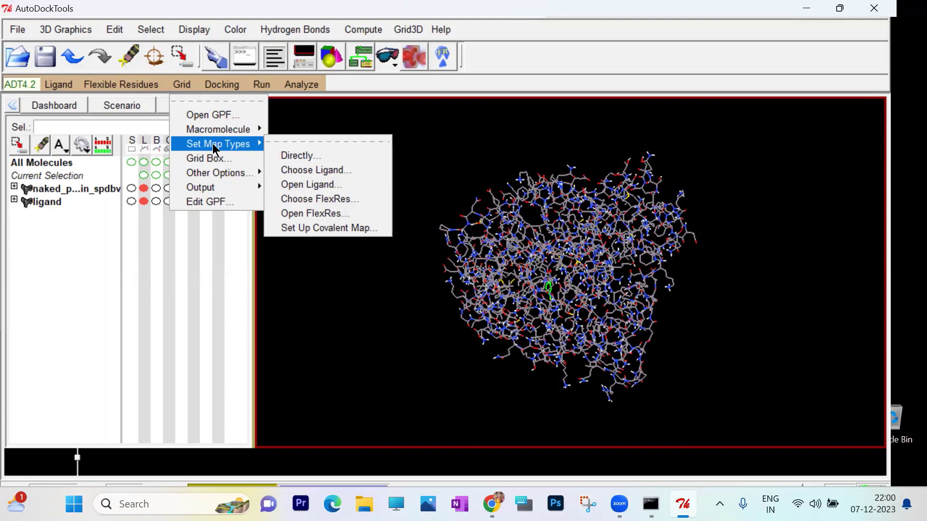
left_click(284, 156)
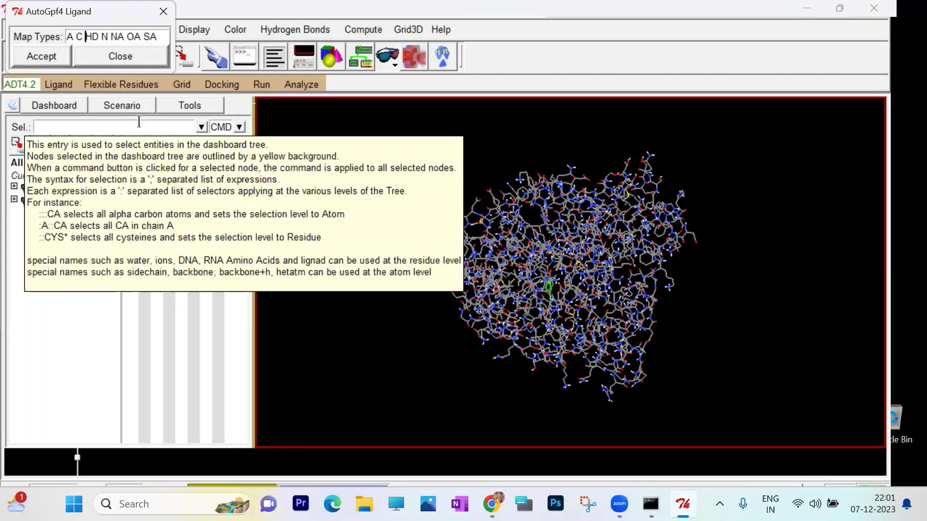
type("B")
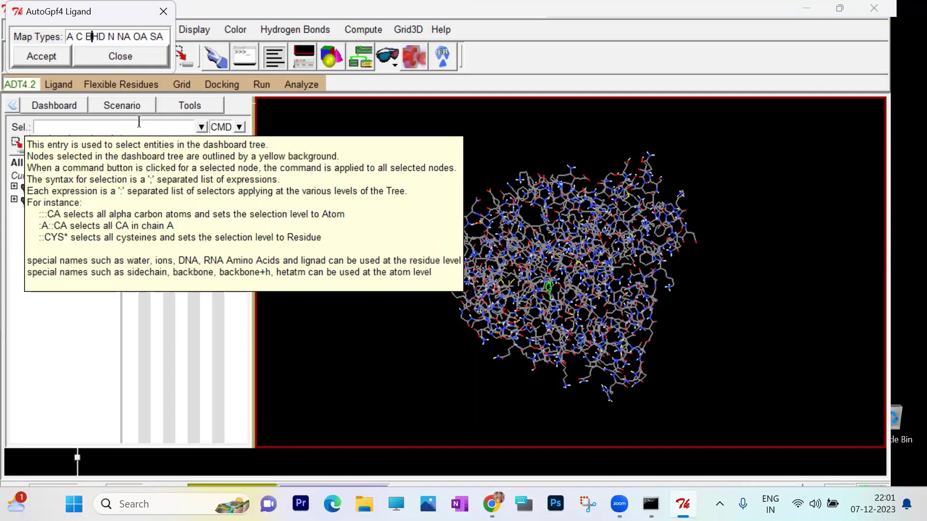
type("r ")
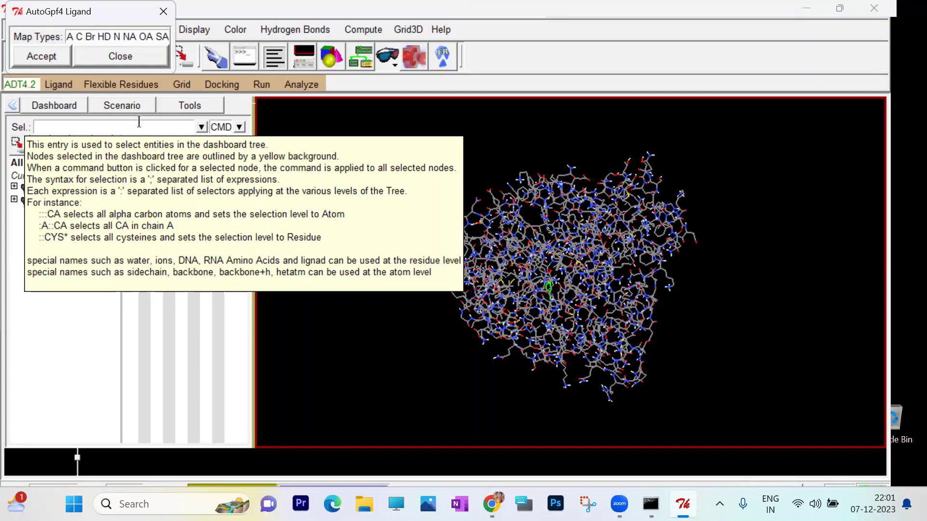
type("C")
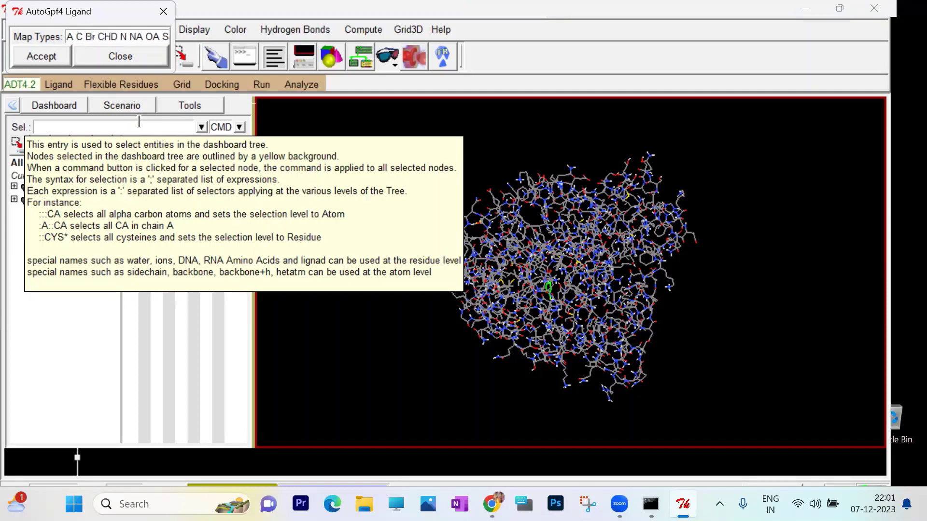
type("l F")
left_click(50, 56)
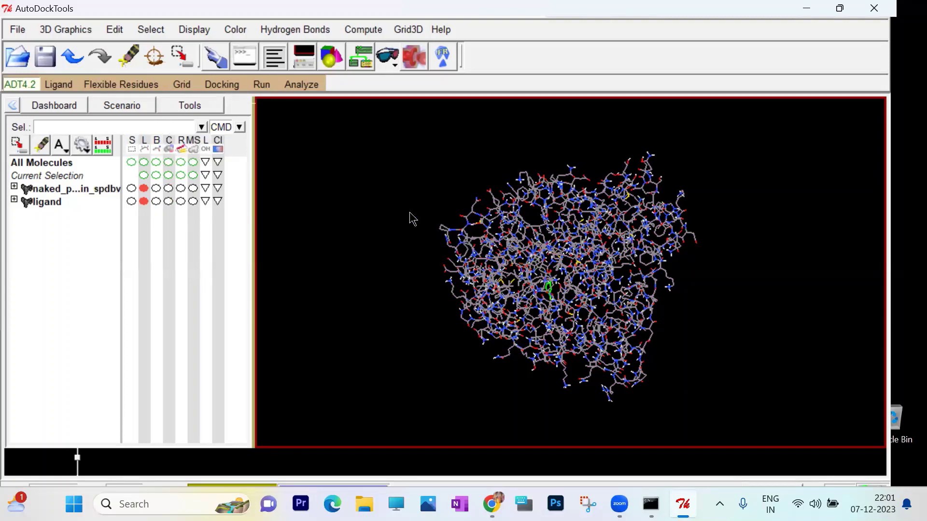
Set the grid map types from the loaded molecule "ligand".
left_click(183, 86)
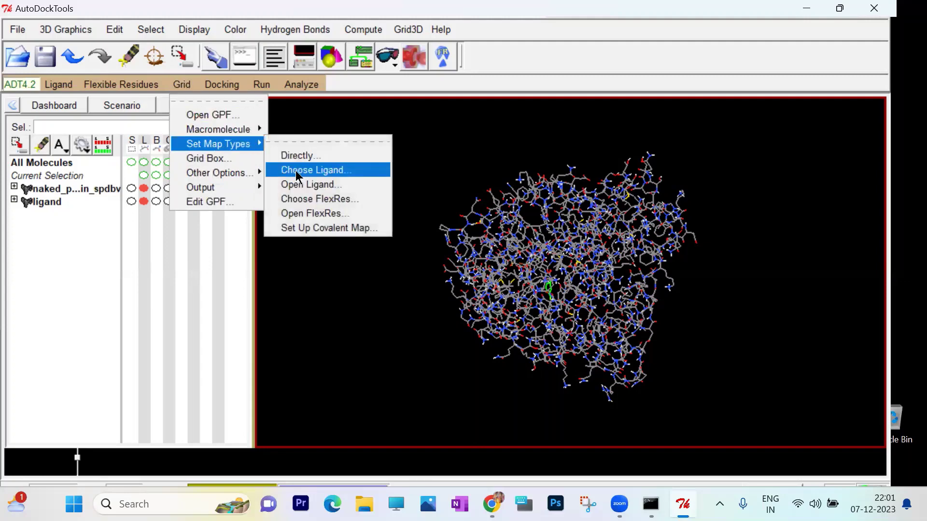
left_click(297, 170)
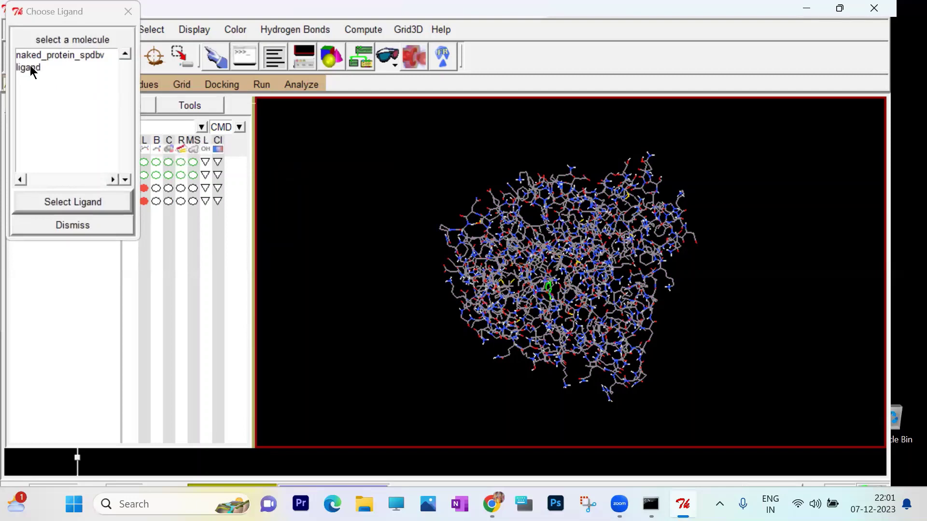
left_click(30, 68)
left_click(92, 204)
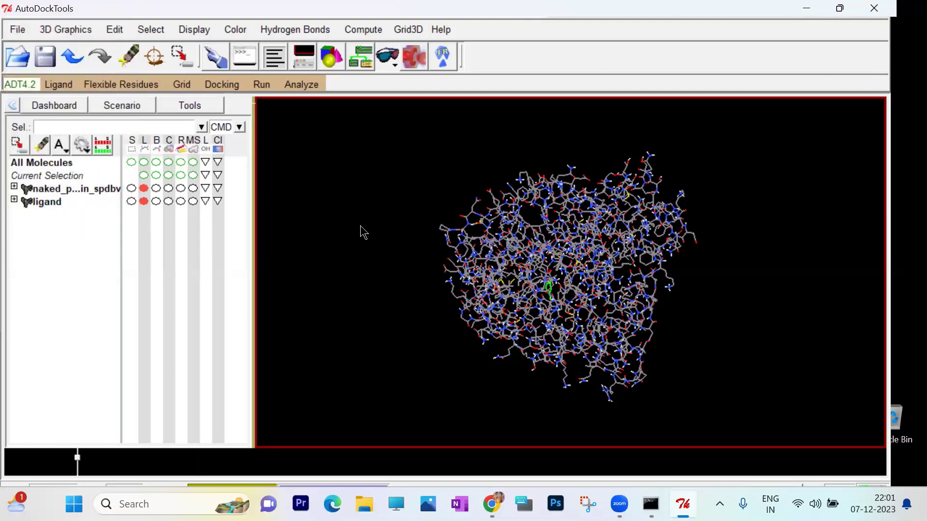
Display the grid box and set its number of points in the x-dimension to 60.
left_click(182, 85)
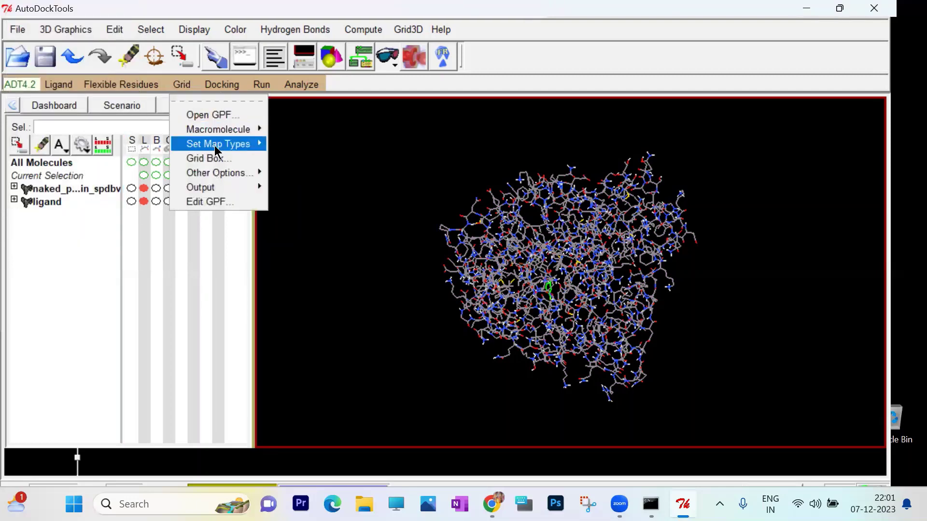
left_click(216, 159)
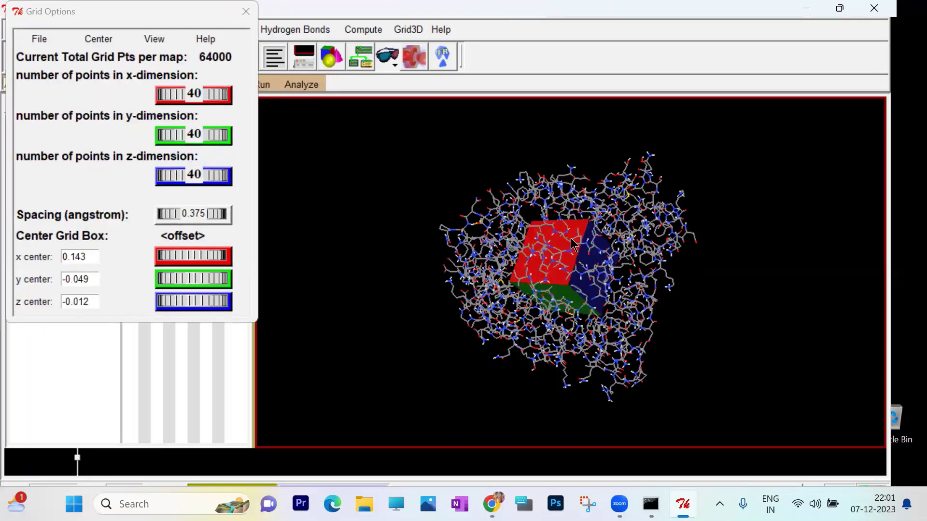
middle_click_drag(647, 299, 693, 314)
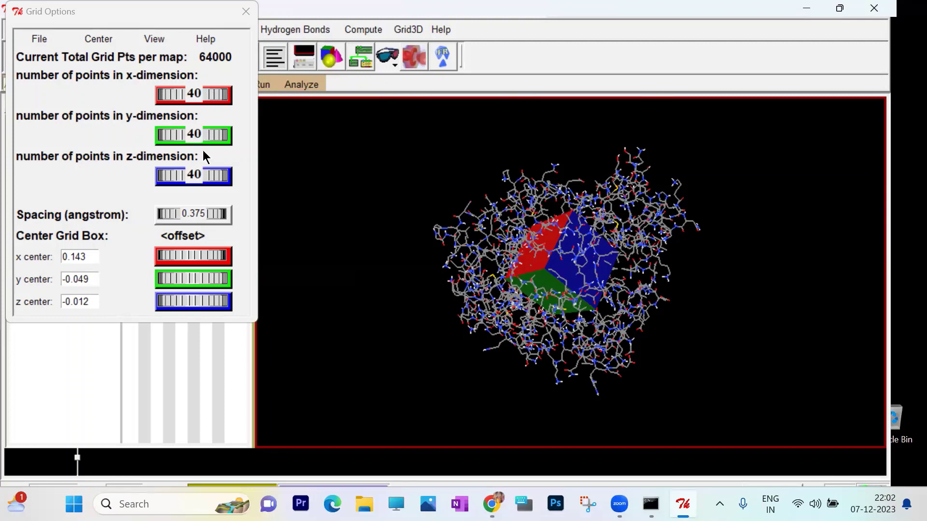
right_click(204, 92)
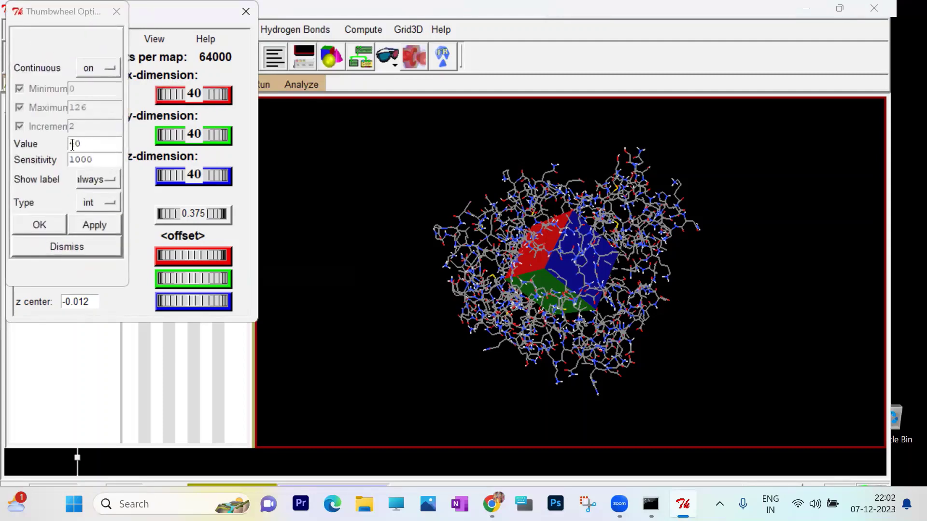
left_click_drag(74, 143, 64, 148)
type("6")
left_click(89, 224)
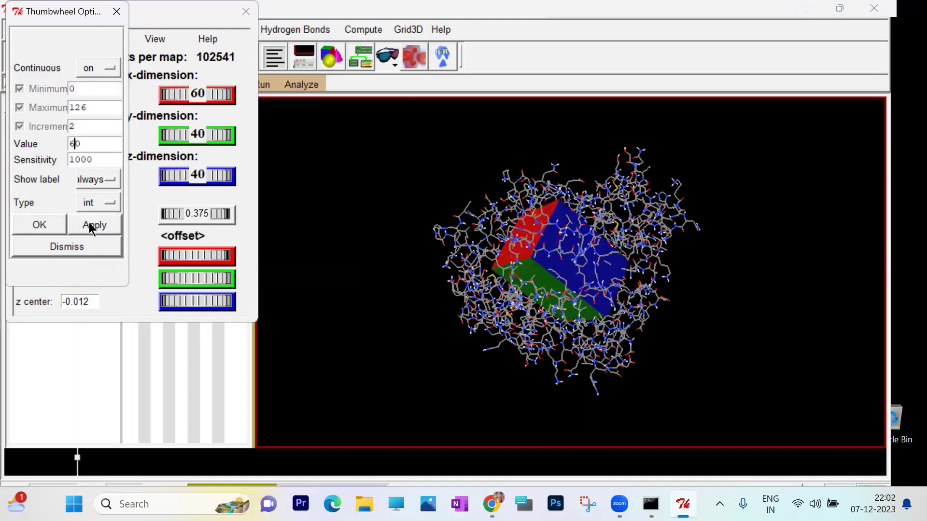
left_click(44, 228)
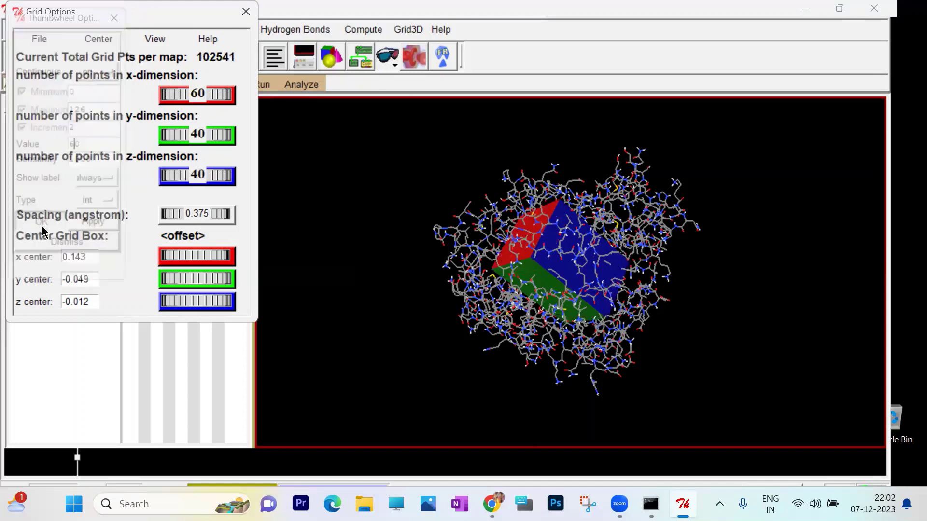
Set the grid box's number of points in the y- and z-dimensions to 60 each.
right_click(213, 136)
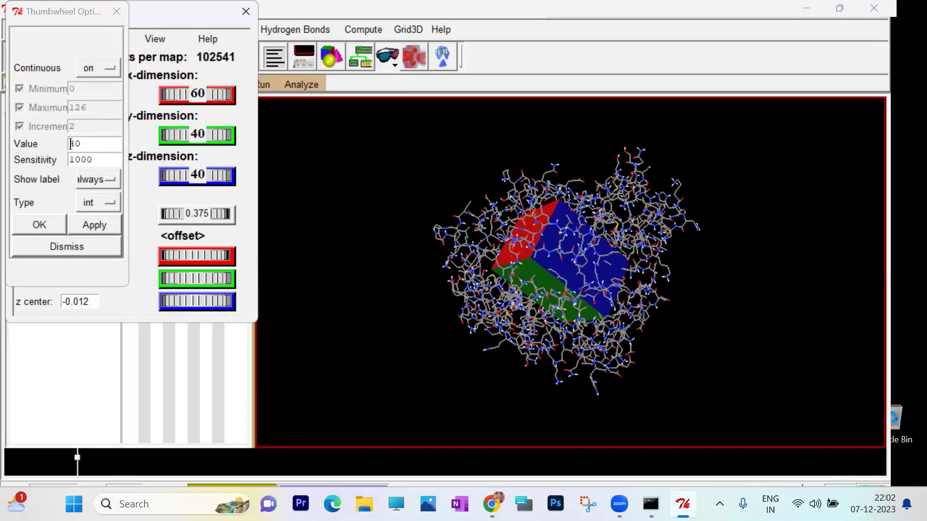
left_click_drag(73, 144, 65, 148)
left_click(87, 223)
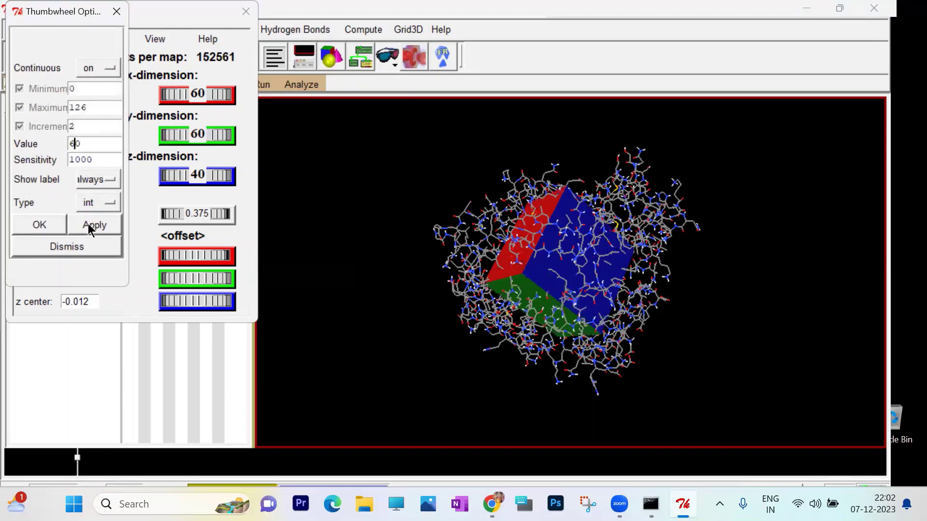
left_click(50, 229)
right_click(198, 177)
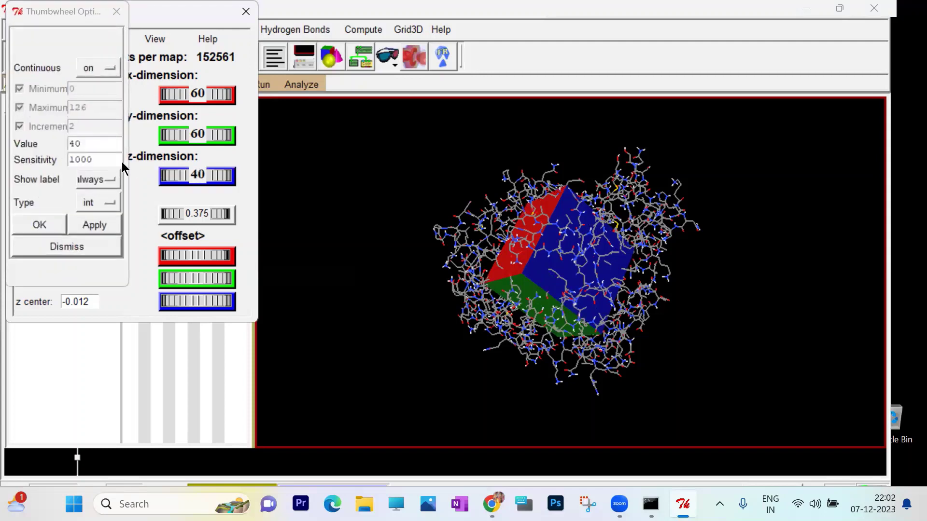
left_click_drag(74, 143, 67, 147)
left_click(92, 227)
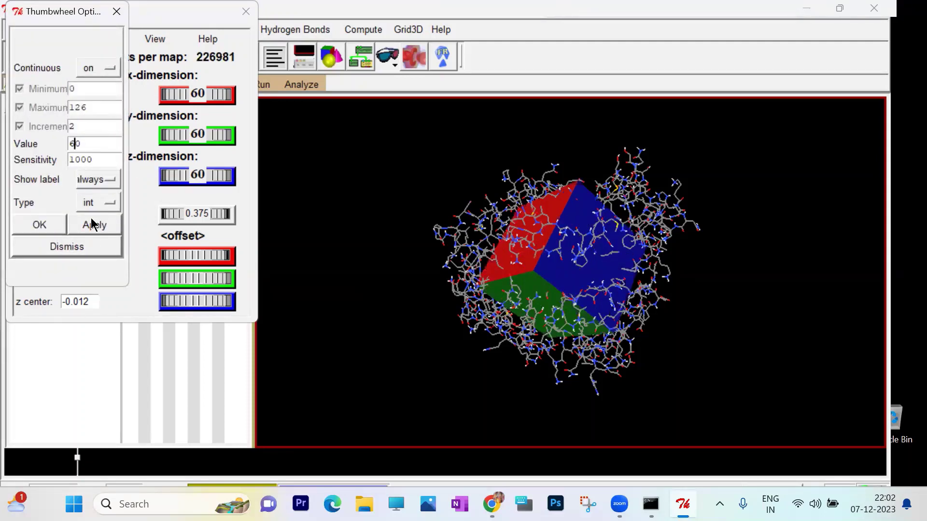
left_click(52, 223)
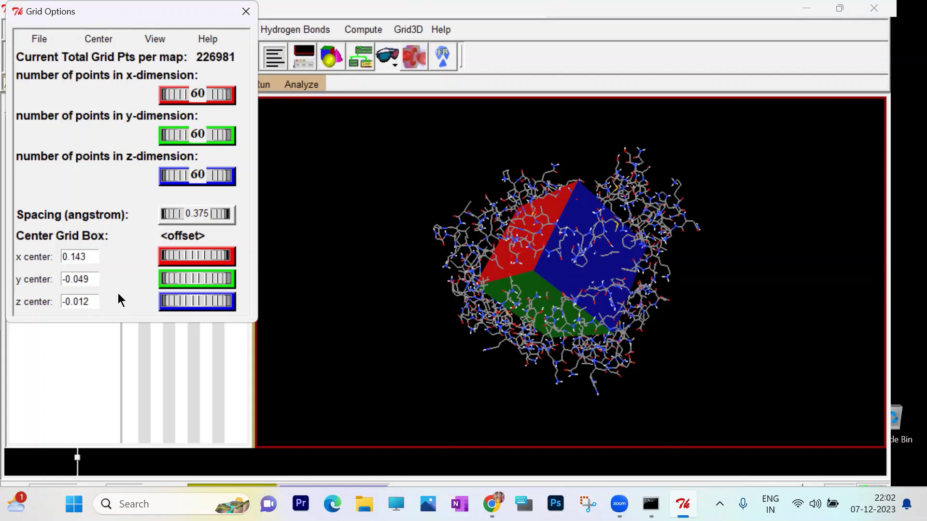
Center the grid box on the ligand.
left_click(100, 38)
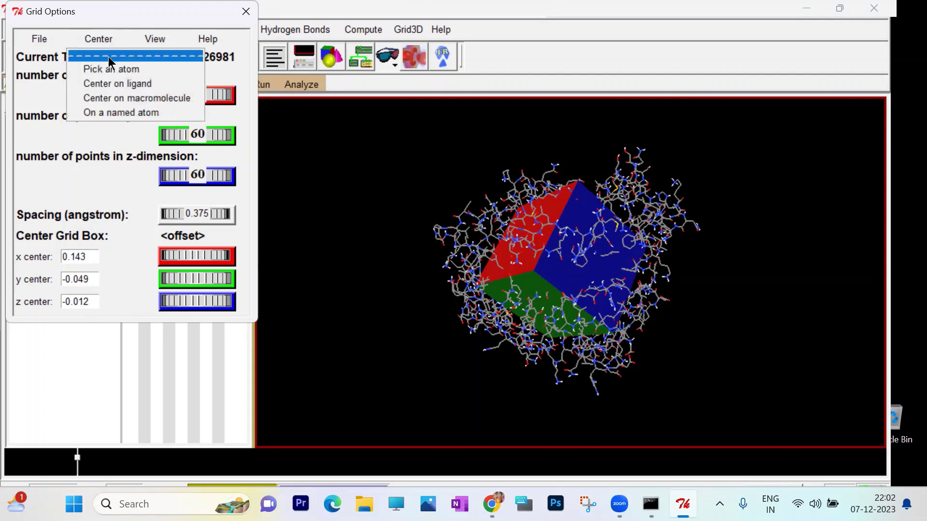
left_click(117, 84)
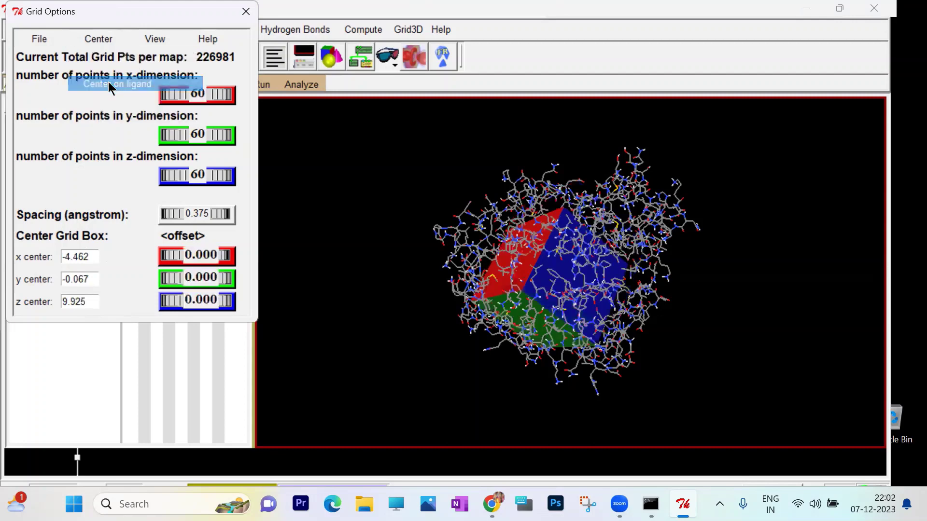
left_click_drag(667, 324, 488, 307)
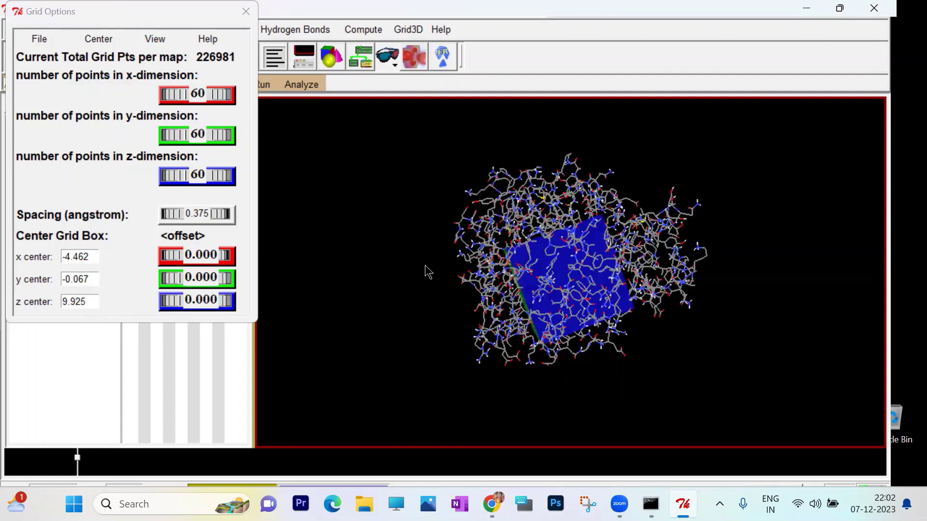
Temporarily hide the protein's line display to inspect the grid box on its own, and show the protein again.
left_click(110, 16)
left_click_drag(128, 14, 343, 123)
left_click(144, 188)
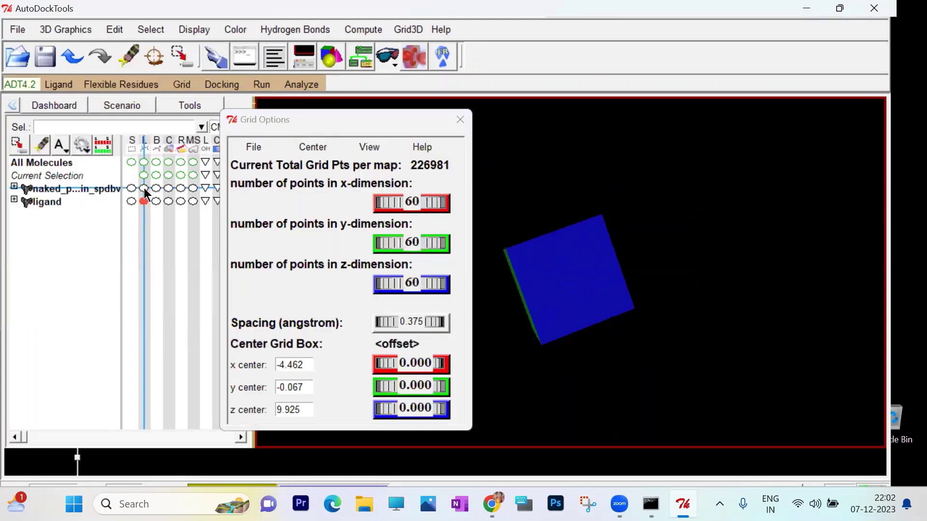
middle_click_drag(517, 222, 560, 192)
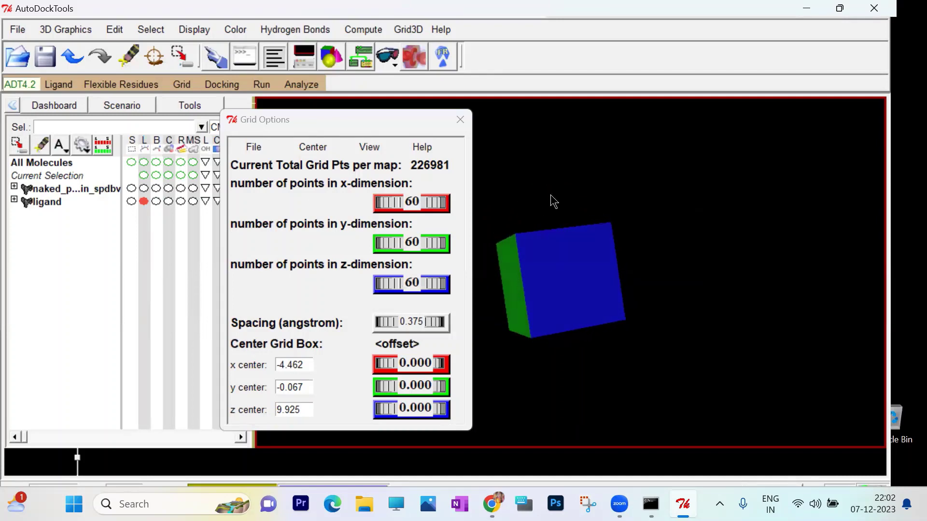
left_click(144, 189)
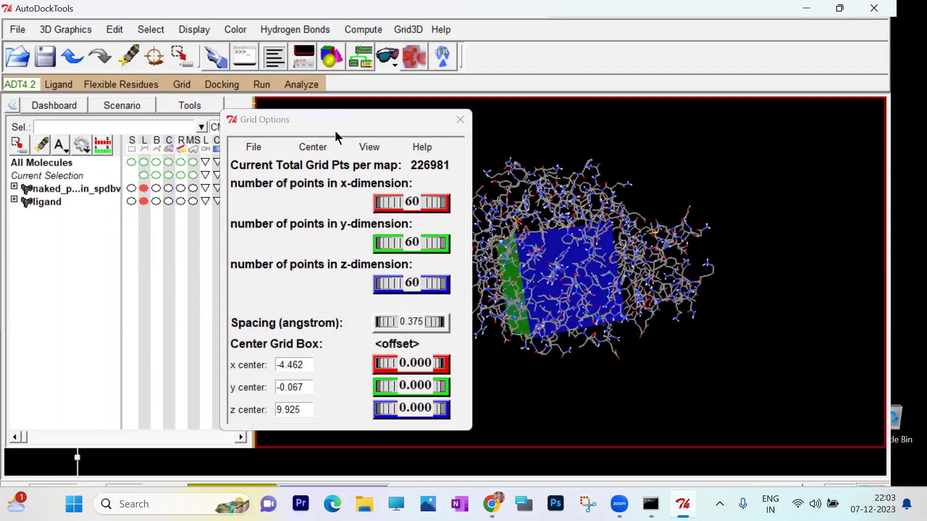
left_click_drag(335, 123, 250, 45)
Output the grid dimensions to a text file named grid.txt in the Autodock folder.
left_click(166, 69)
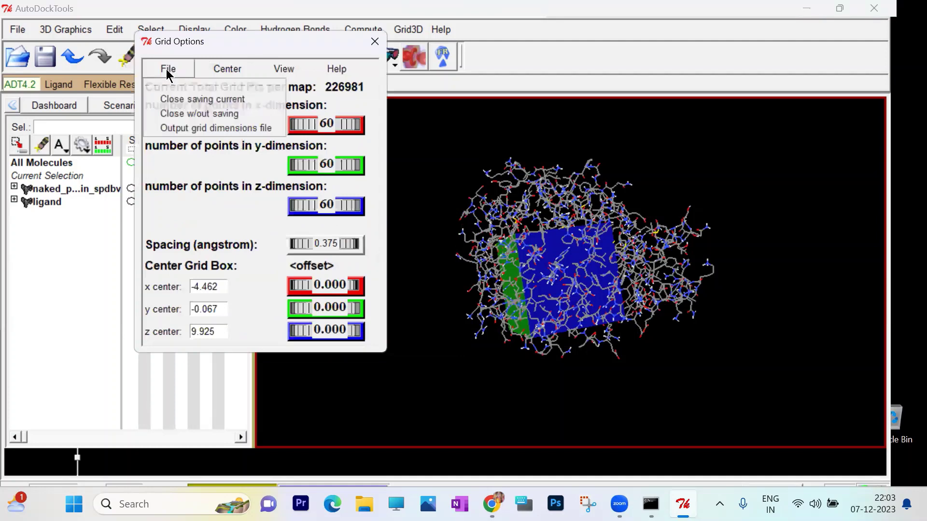
left_click(186, 127)
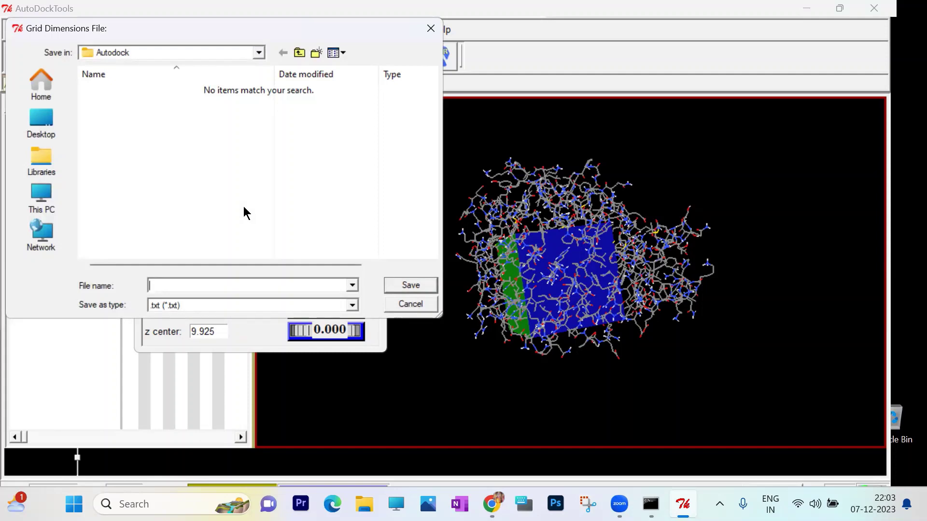
type("gid")
key("BackSpace")
key("BackSpace")
type("ri")
key("BackSpace")
type("id.txt")
left_click(419, 285)
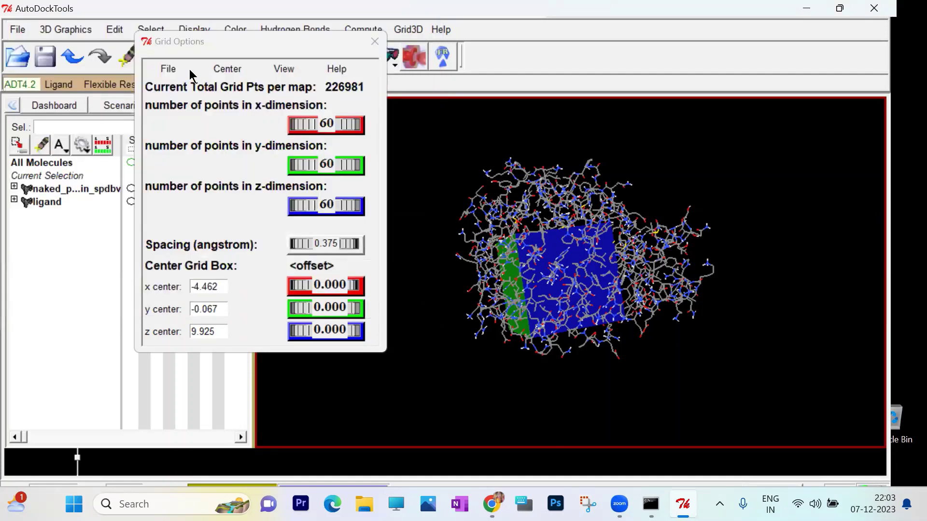
Close the grid options, saving the current grid box settings.
left_click(168, 70)
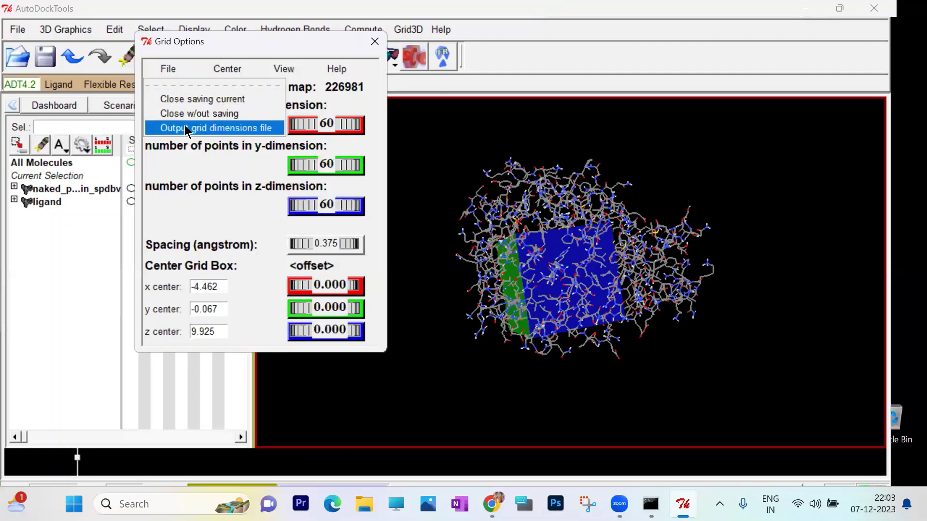
left_click(188, 98)
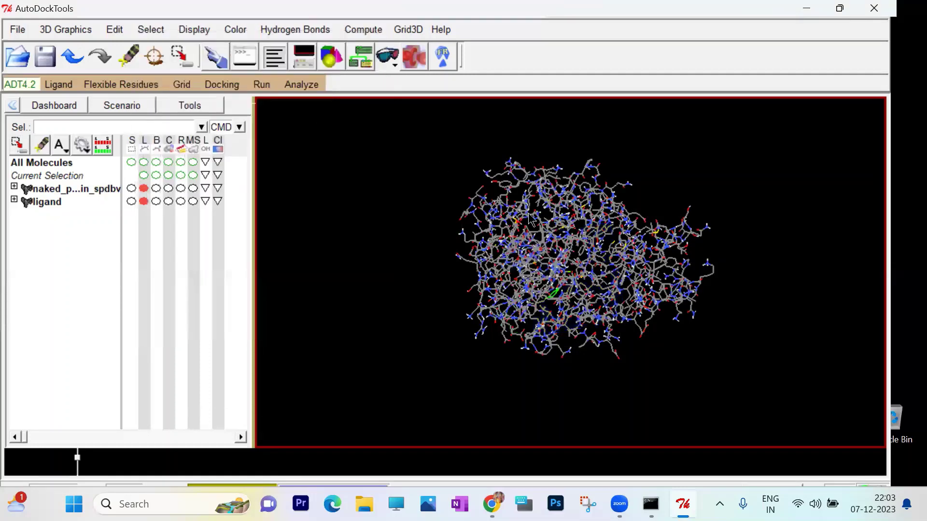
left_click_drag(505, 211, 425, 208)
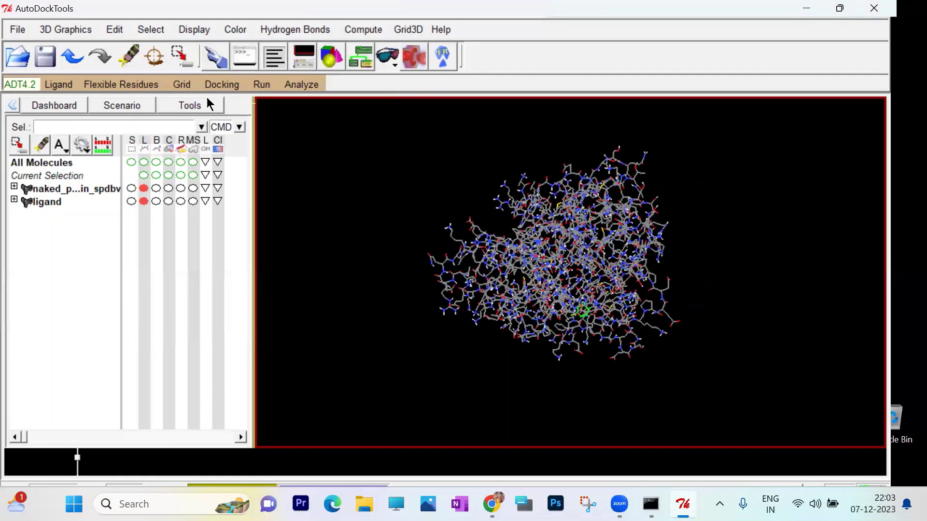
Save the grid parameter file as grid.gpf in the Autodock folder.
left_click(182, 85)
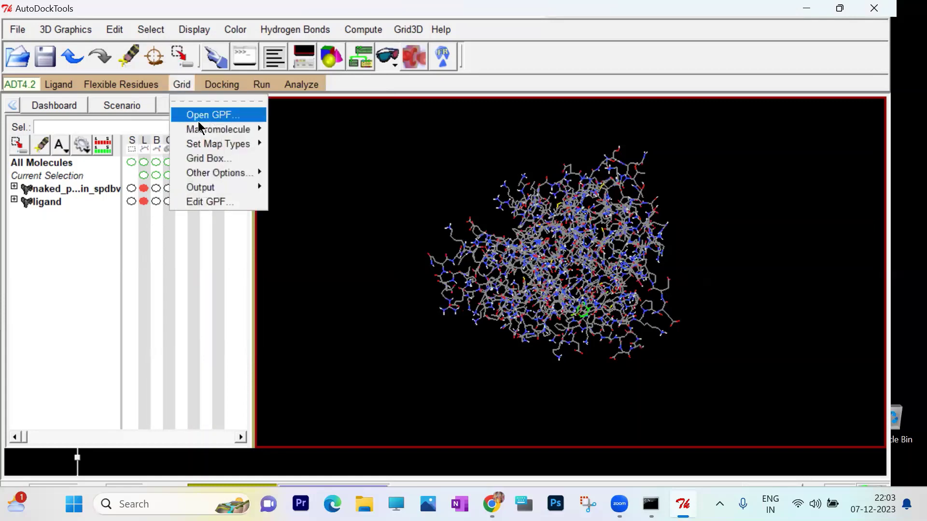
mouse_move(226, 186)
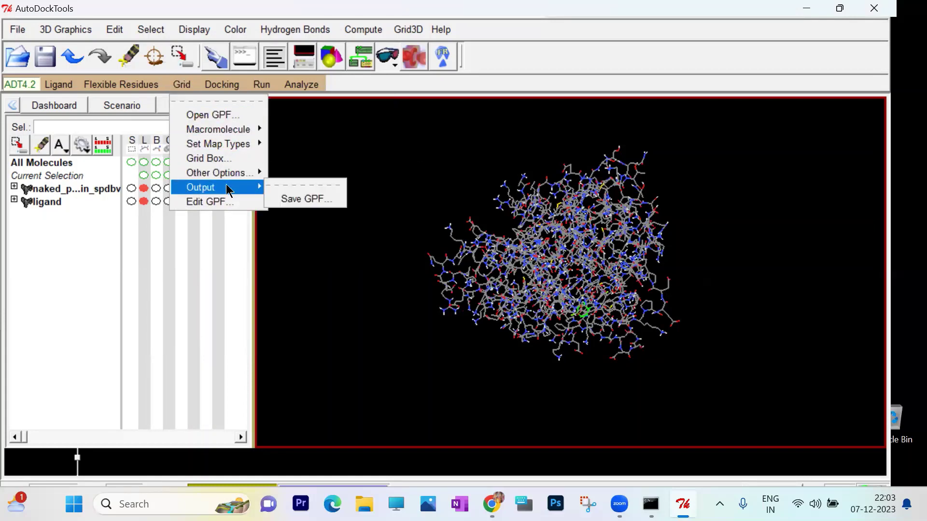
left_click(302, 208)
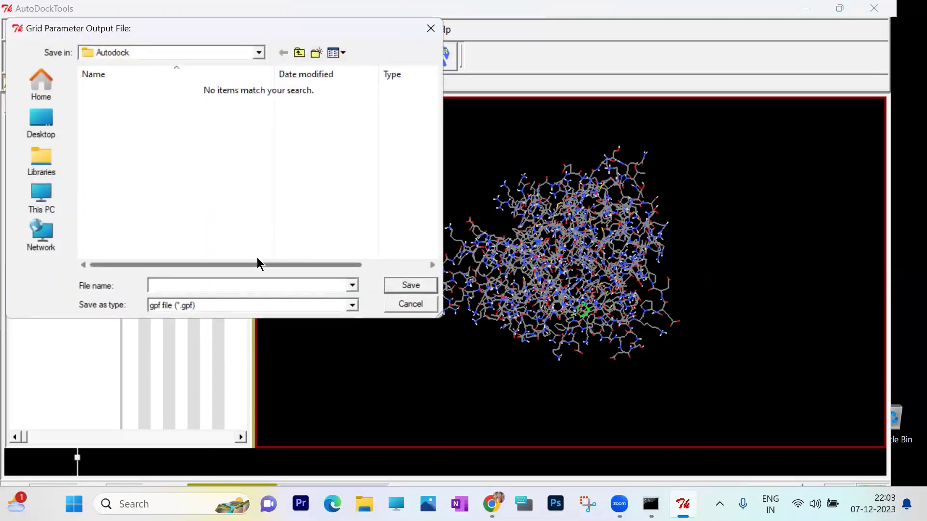
type("gri")
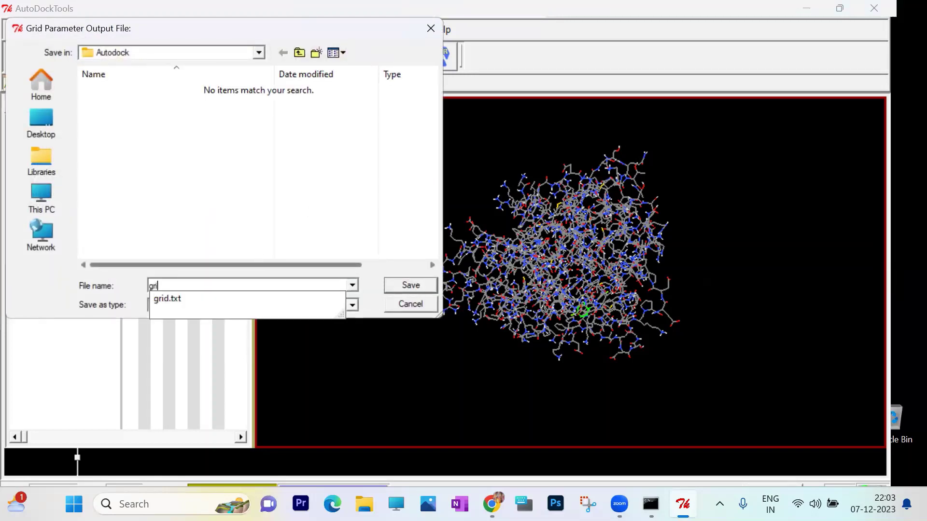
type("d.gpf")
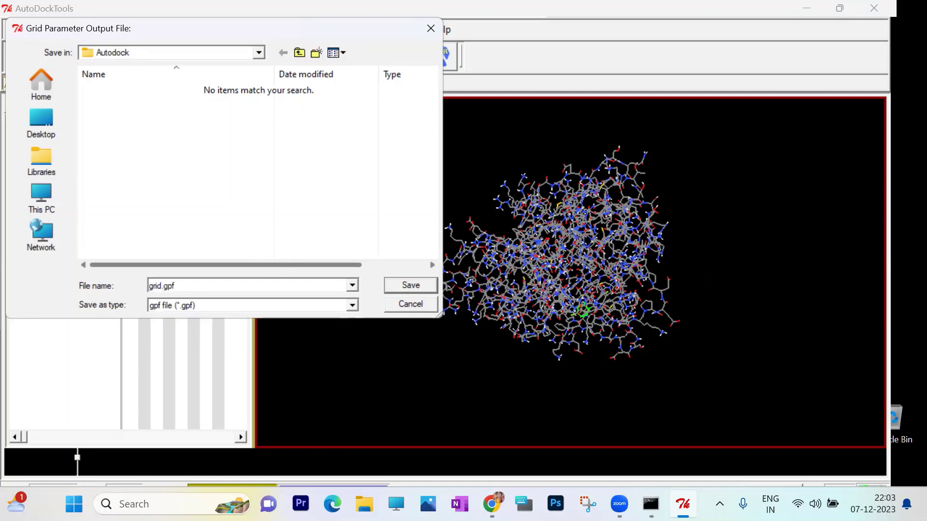
left_click(411, 285)
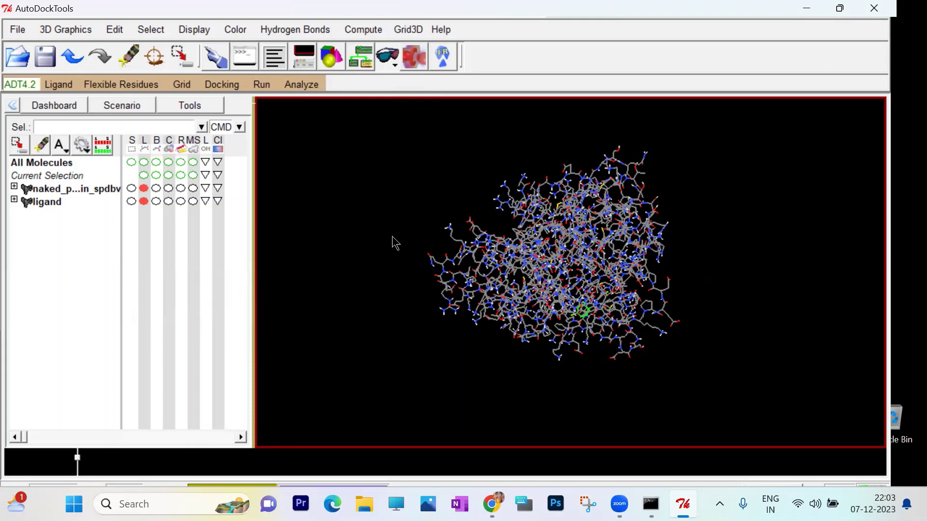
Set naked_protein_spdbv.pdbqt as the rigid macromolecule file for docking.
left_click(229, 84)
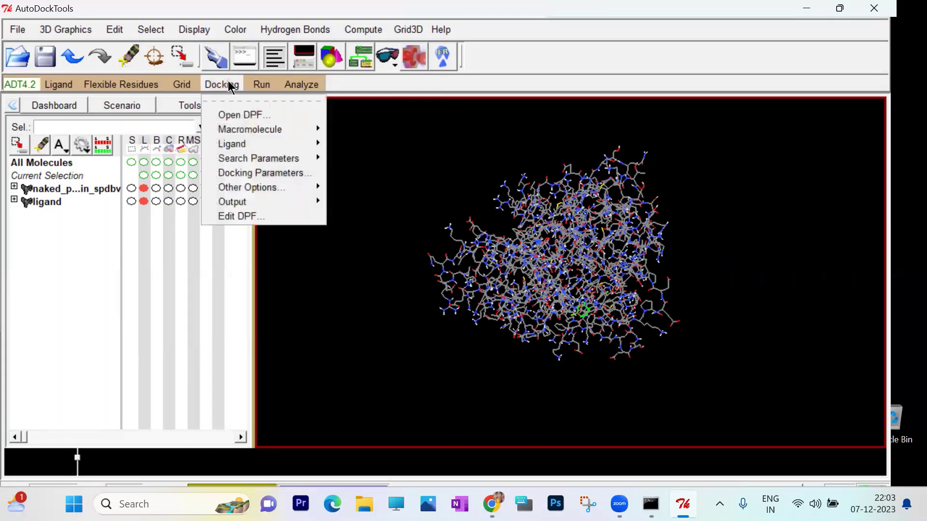
mouse_move(254, 129)
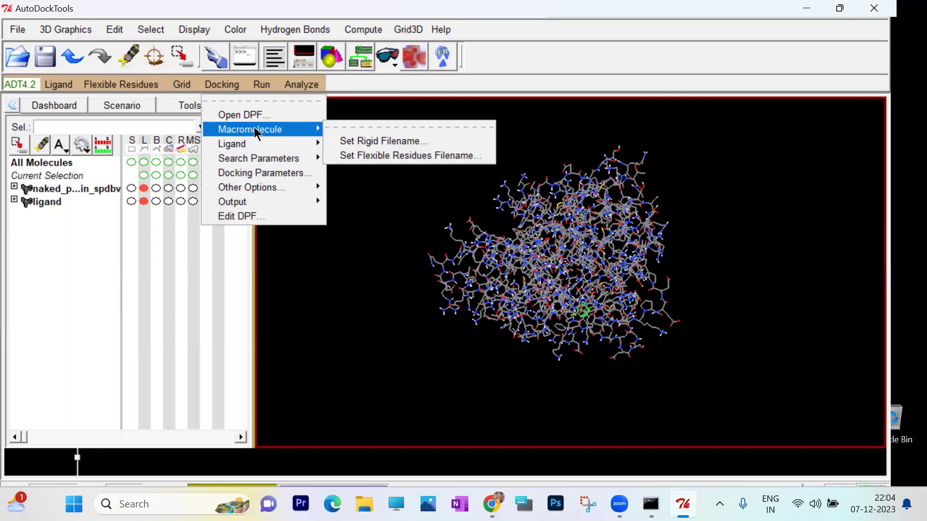
left_click(362, 140)
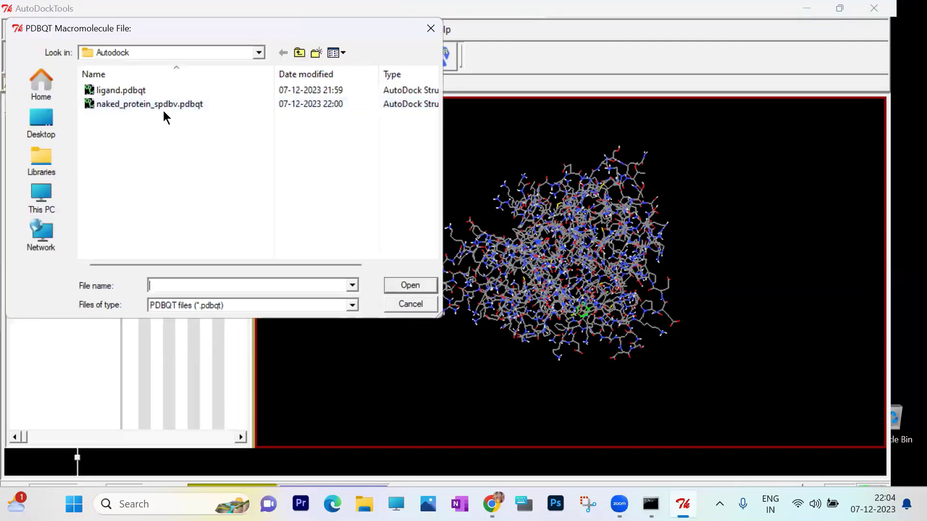
left_click(186, 105)
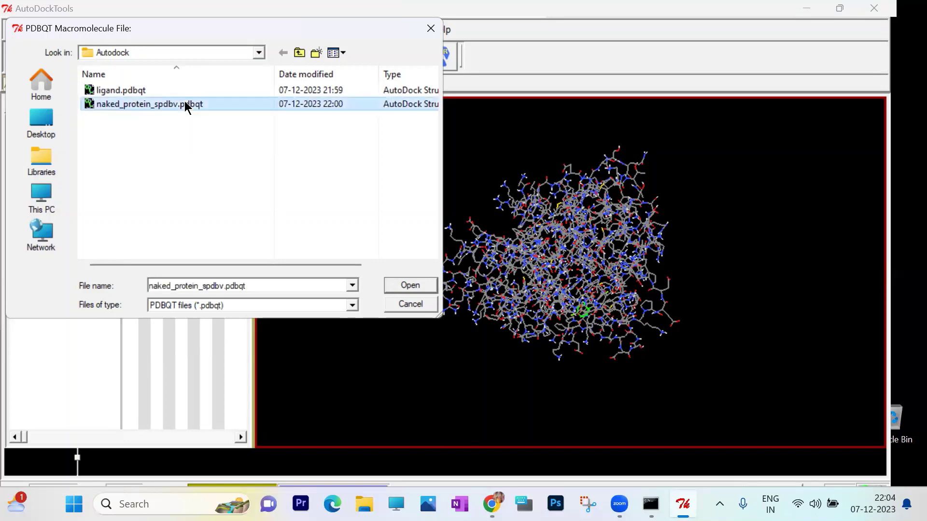
left_click(410, 286)
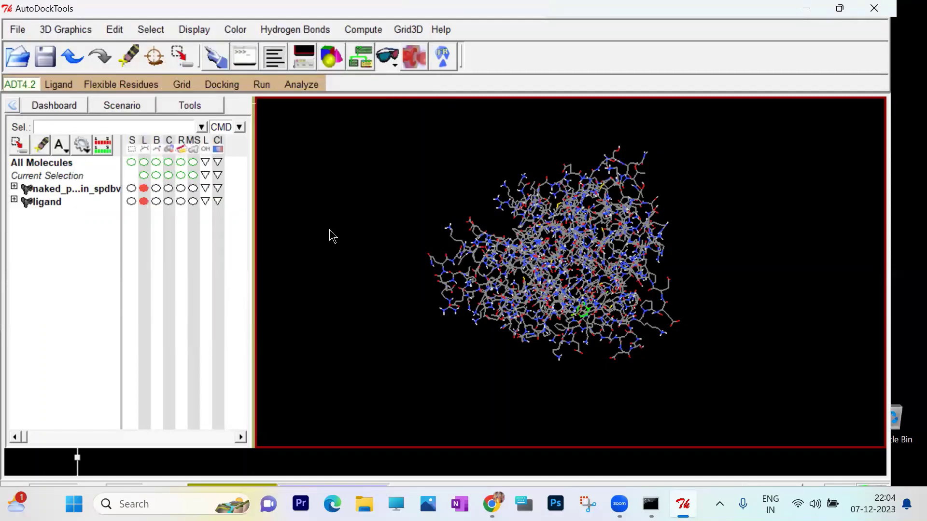
Choose the loaded ligand molecule as the docking ligand and accept its default random initial-state parameters.
left_click(216, 83)
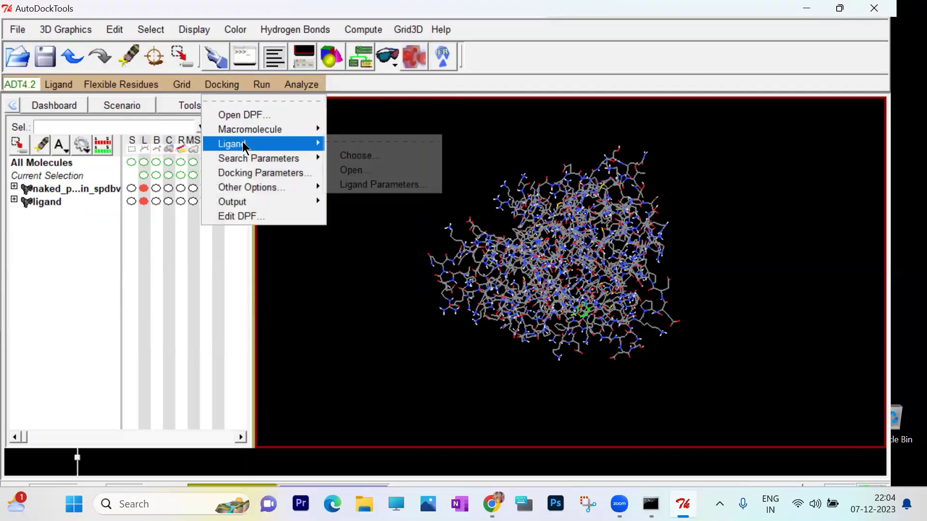
left_click(349, 156)
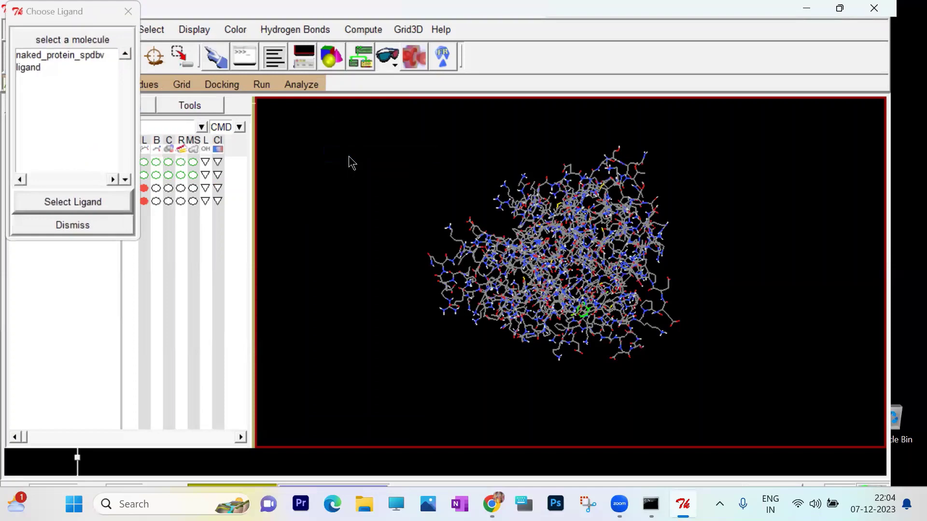
left_click(35, 67)
left_click(109, 203)
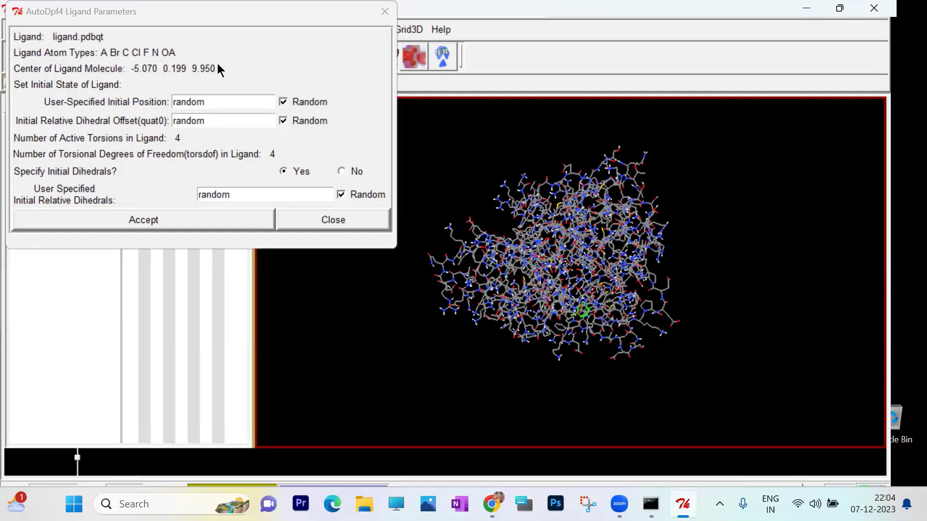
left_click(188, 219)
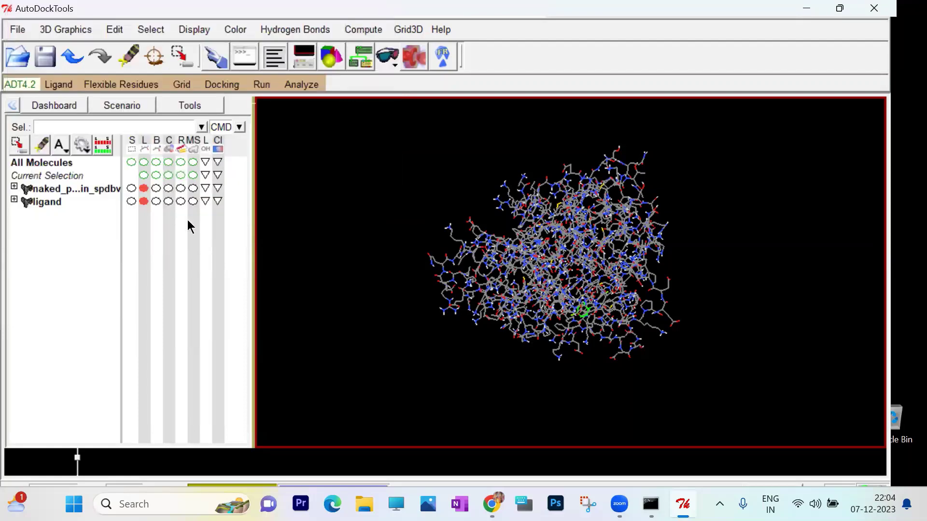
Accept the default genetic algorithm search parameters, keeping the maximum number of evals at medium.
left_click(221, 84)
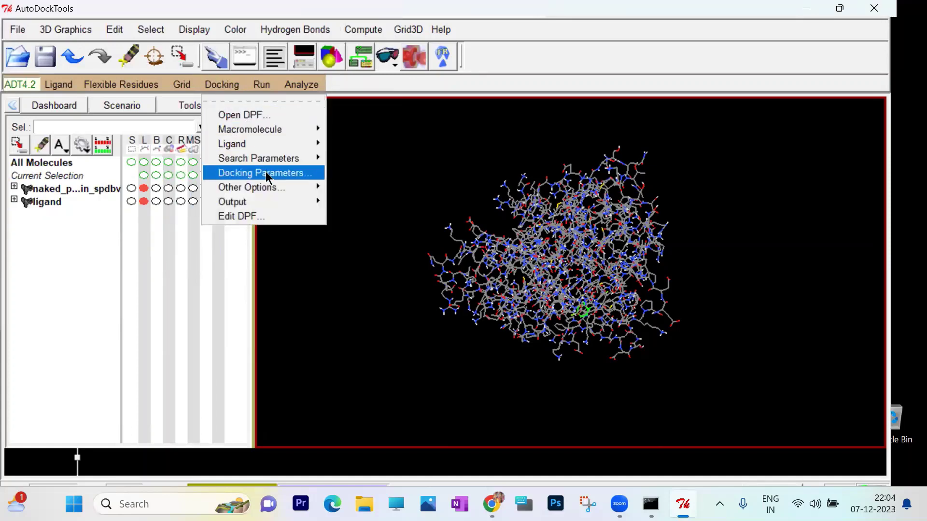
mouse_move(277, 158)
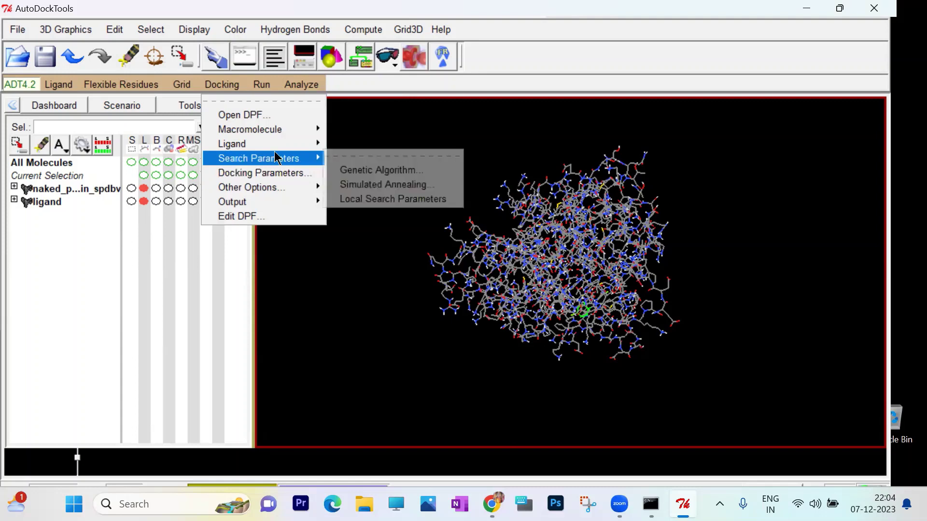
left_click(343, 170)
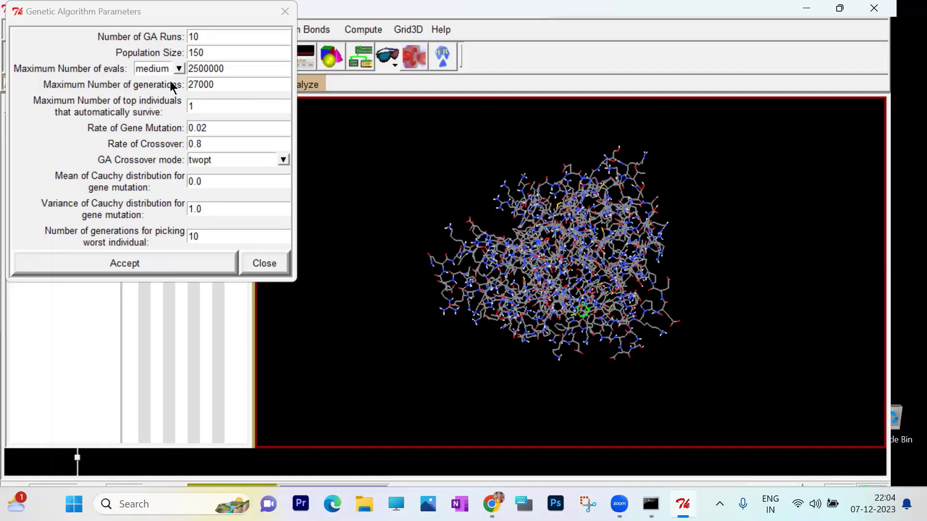
left_click(178, 69)
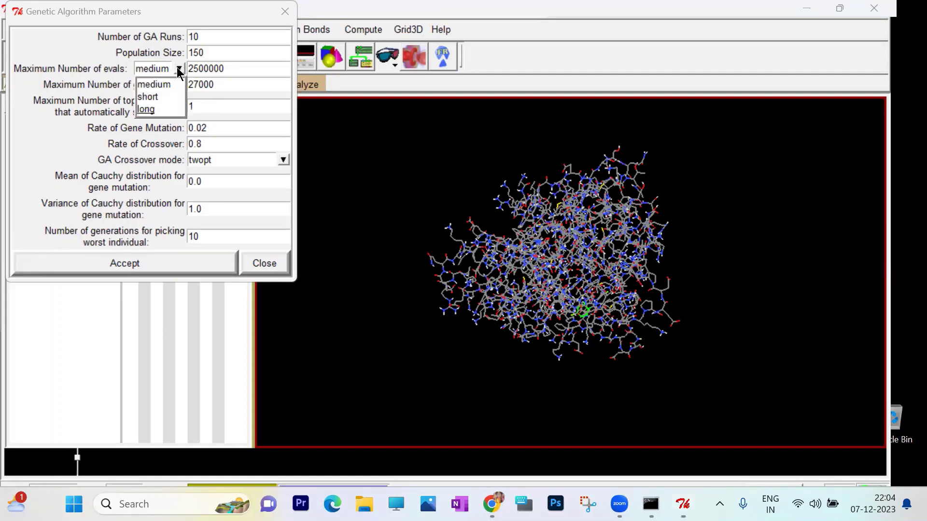
left_click(179, 69)
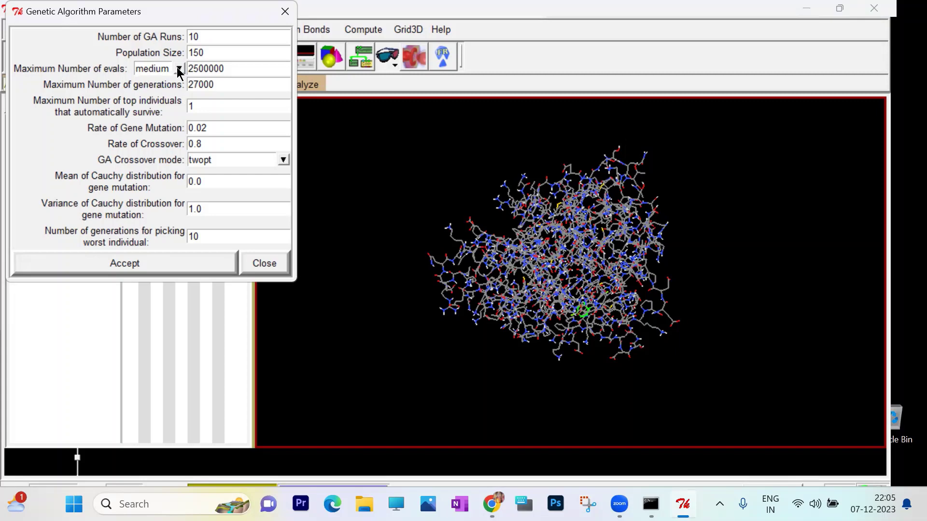
left_click(175, 263)
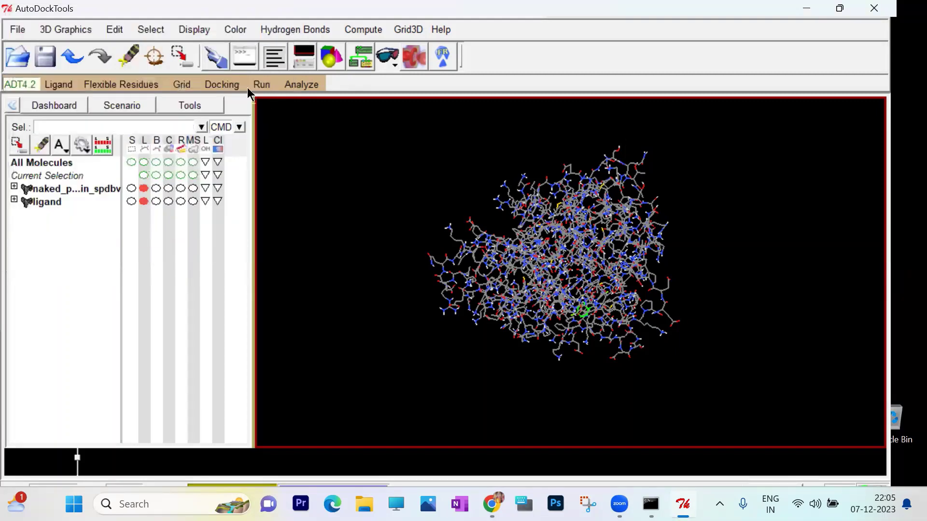
Output the AutoDock4.2 GALS docking parameters to a file named dock.dpf in the Autodock folder.
left_click(227, 82)
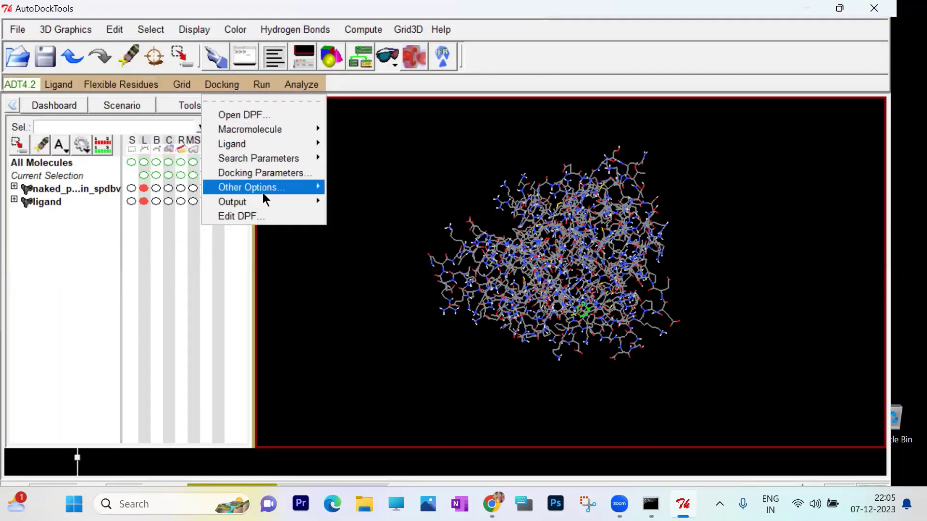
mouse_move(264, 200)
left_click(338, 212)
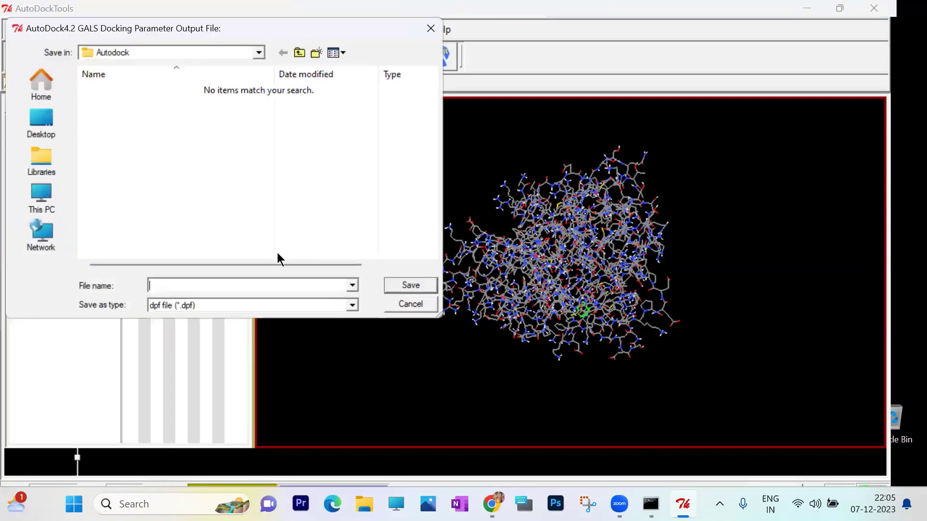
type("doc")
key("BackSpace")
type("ck.dpf")
left_click(404, 284)
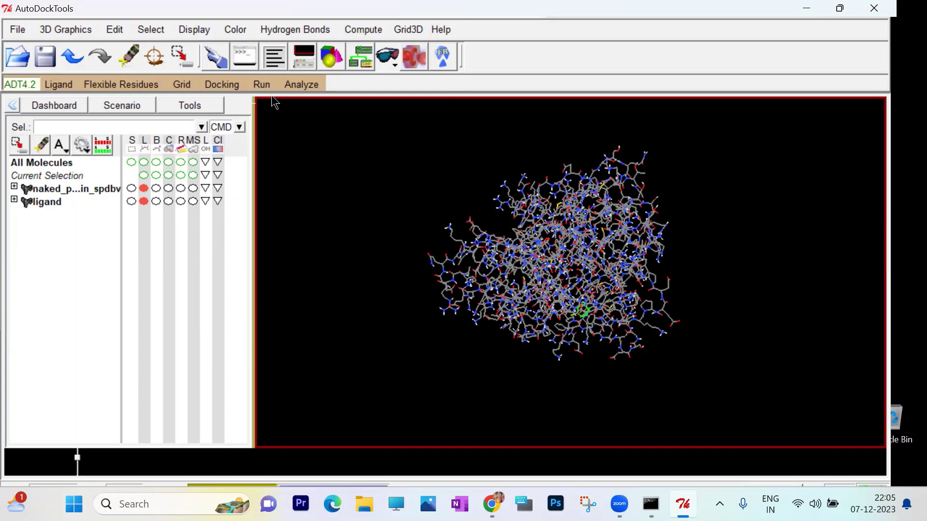
Start setting up an AutoGrid run, with autogrid4.exe from the Autodock folder as its program.
left_click(262, 85)
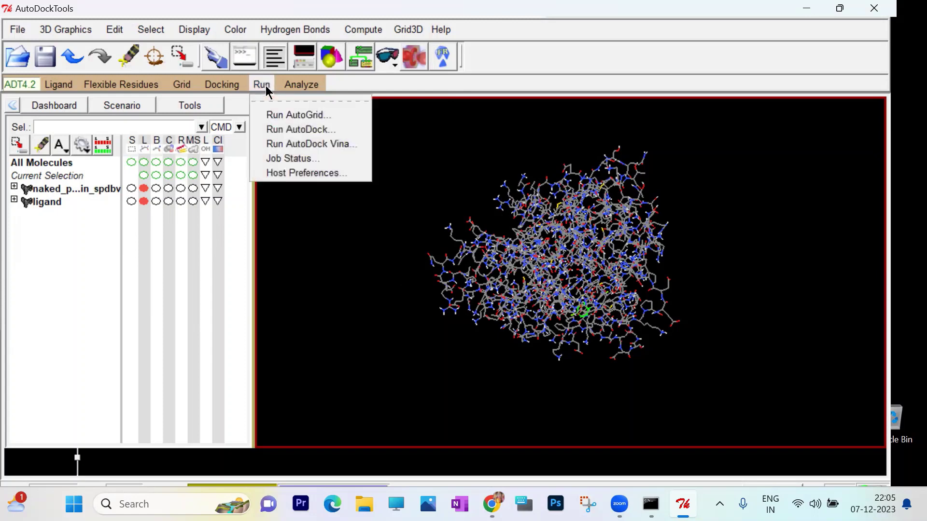
left_click(280, 116)
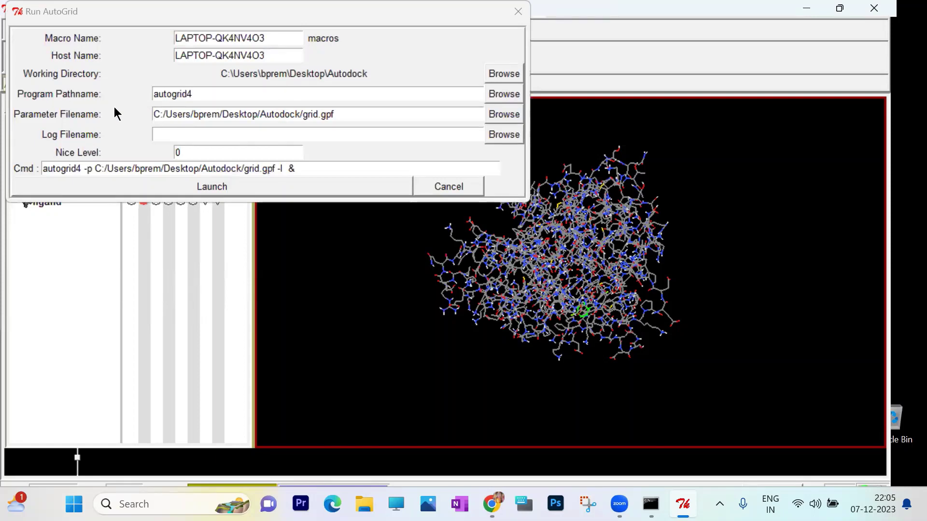
left_click(503, 93)
left_click(153, 124)
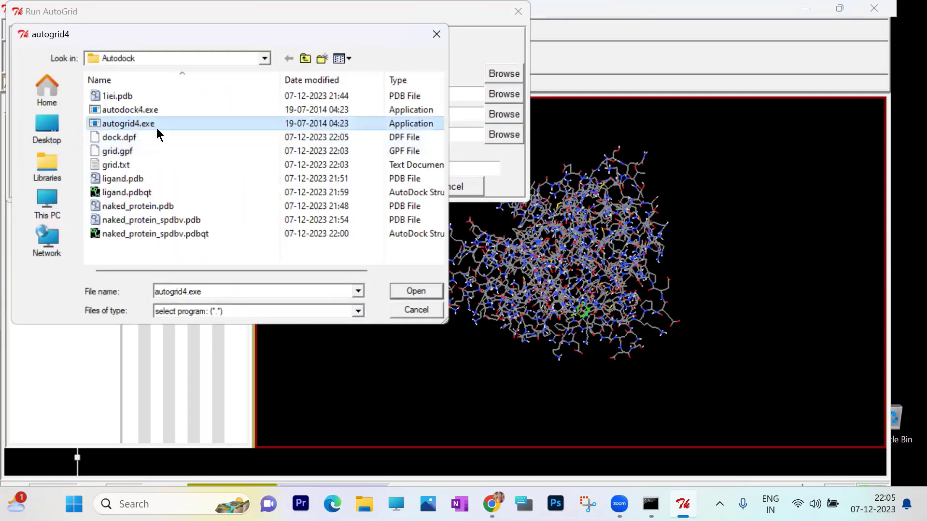
left_click(412, 291)
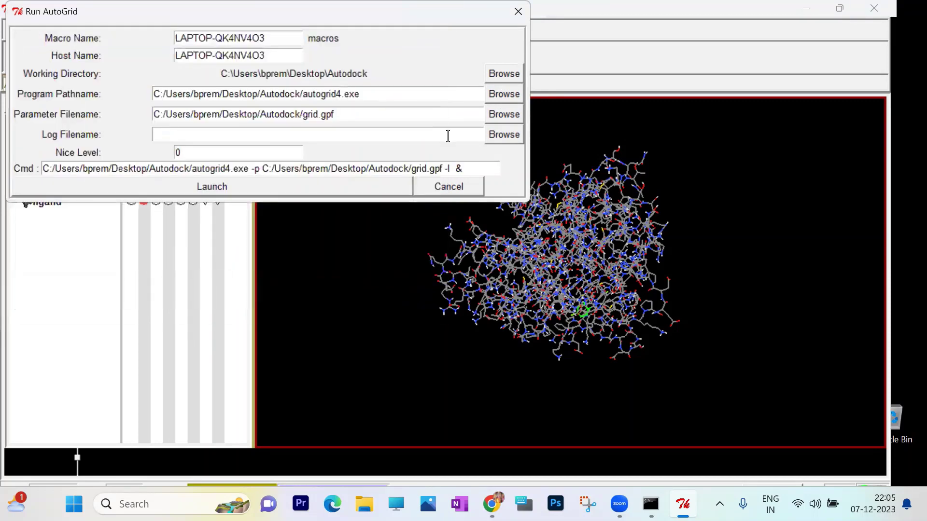
Set grid.gpf as the AutoGrid parameter file and launch the grid calculation.
left_click(504, 113)
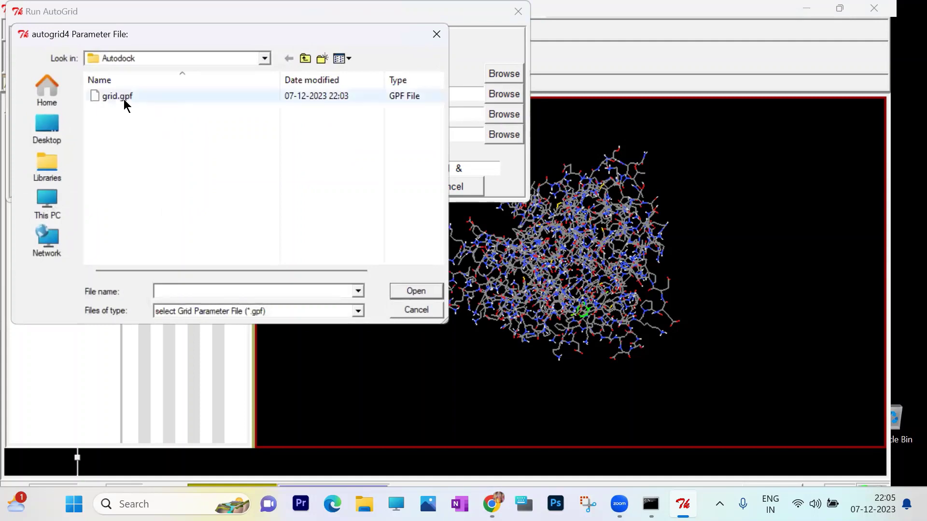
left_click(124, 96)
left_click(410, 290)
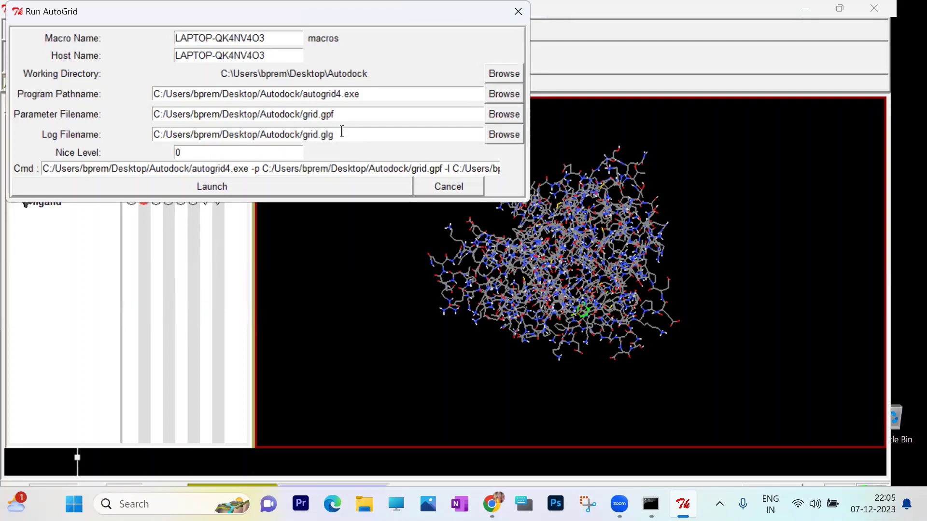
left_click(295, 190)
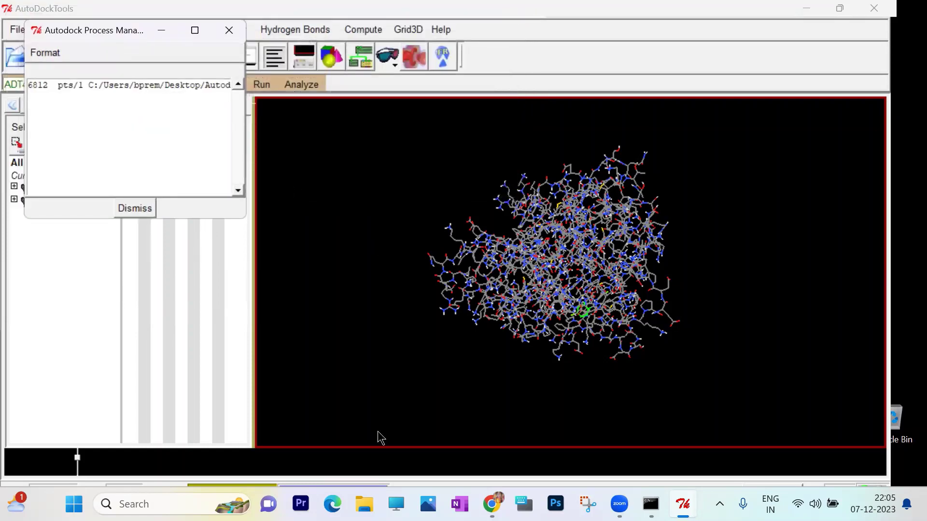
Minimize the AutoDockTools windows and open the Autodock folder on the desktop to examine the AutoGrid output files.
left_click(811, 8)
left_click(811, 8)
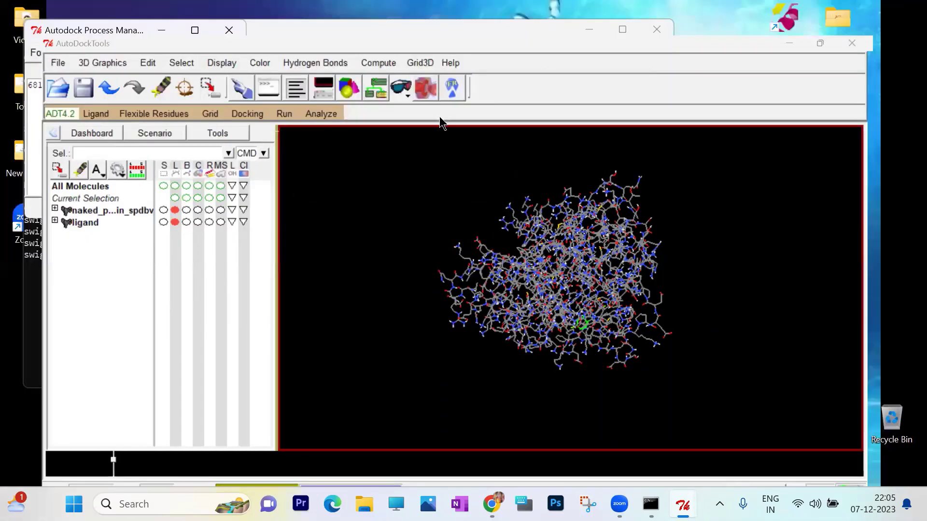
left_click(589, 30)
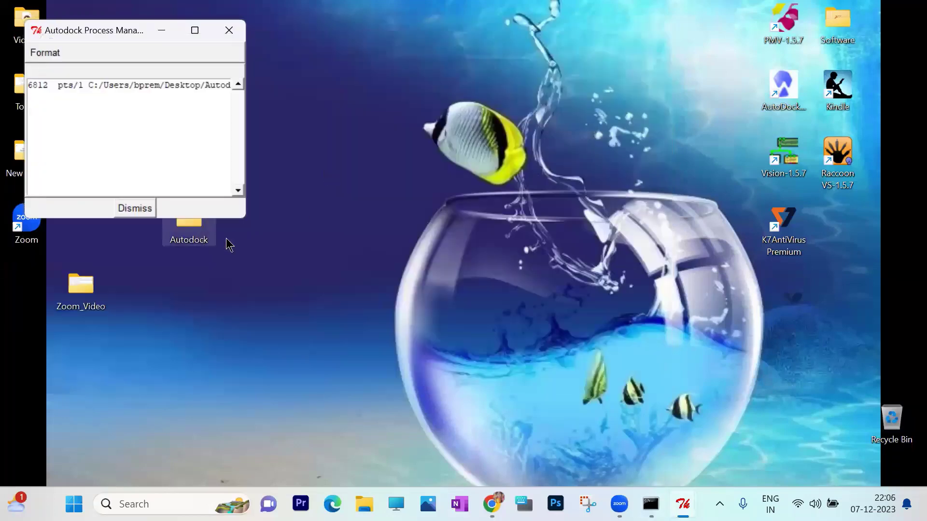
key("Return")
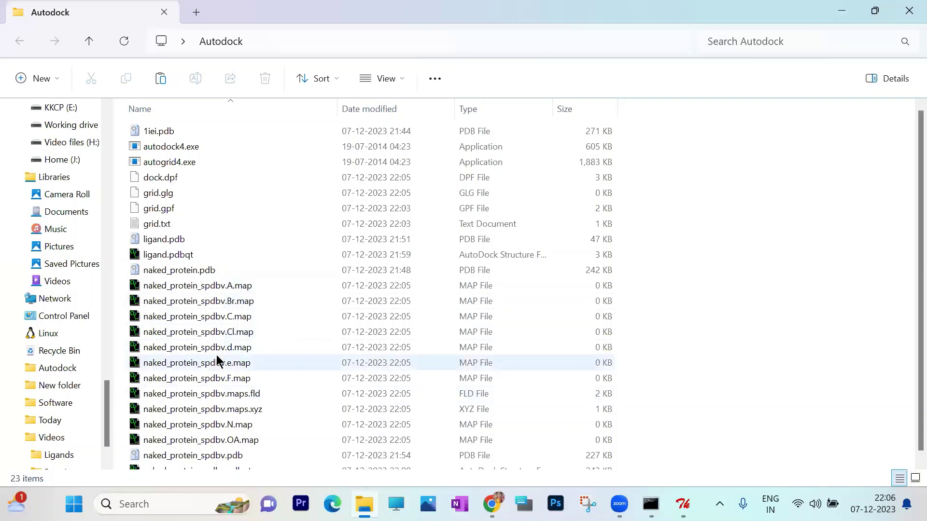
scroll(271, 329, "down", 1)
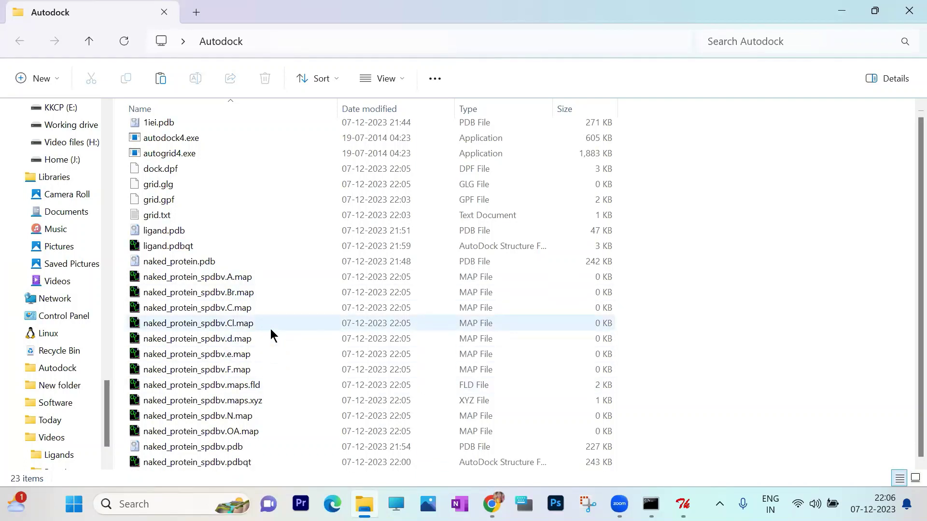
Check the running AutoGrid job in the AutoDockTools windows, minimize AutoDockTools, and reopen the Autodock folder on the desktop.
left_click(840, 13)
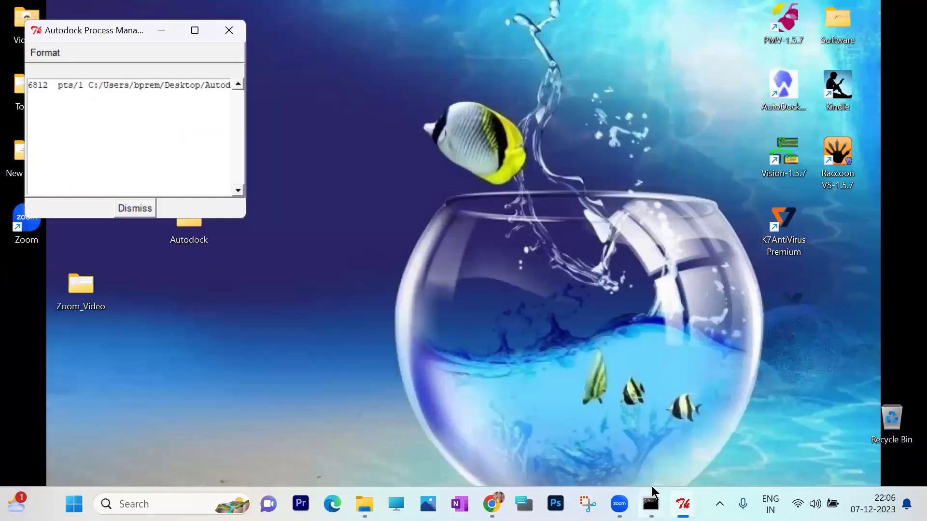
mouse_move(682, 504)
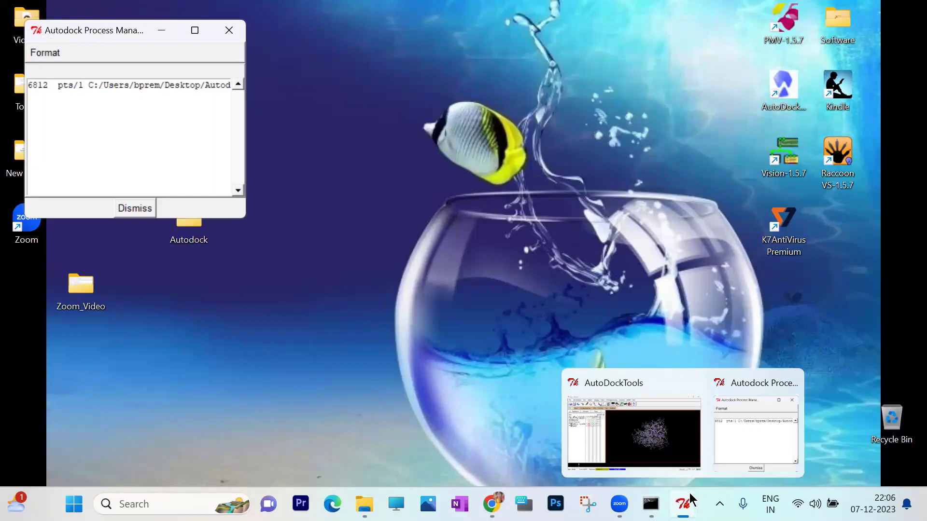
left_click(657, 438)
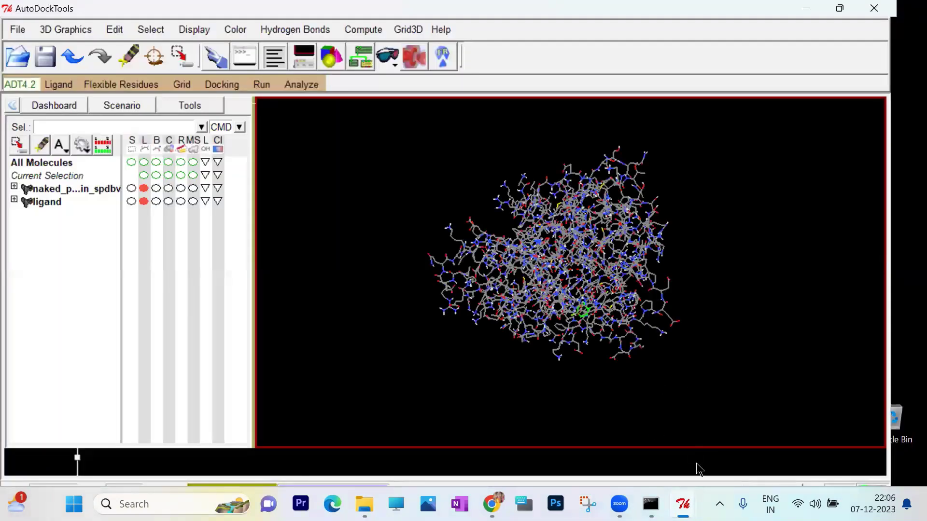
mouse_move(682, 504)
left_click(766, 439)
left_click(808, 10)
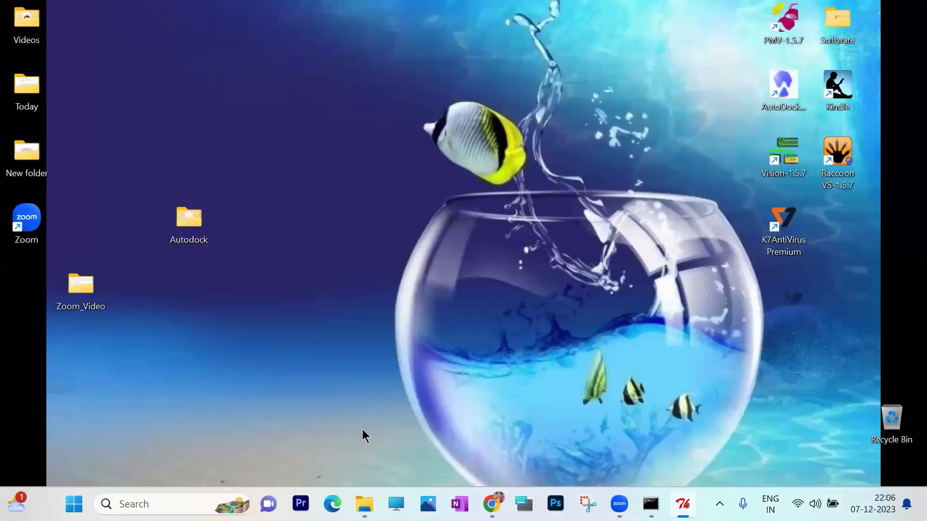
double_click(189, 220)
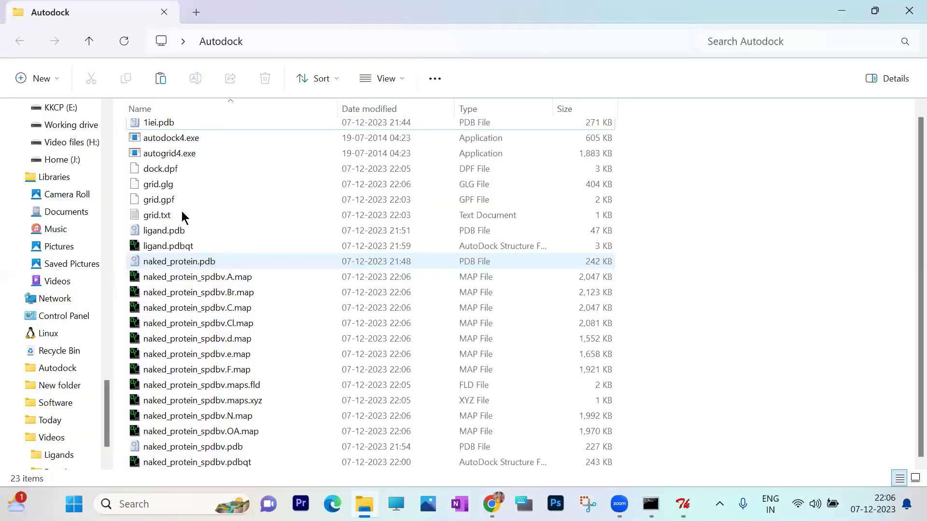
Open the grid.glg log file from the Autodock folder in Notepad and maximize its window.
right_click(170, 189)
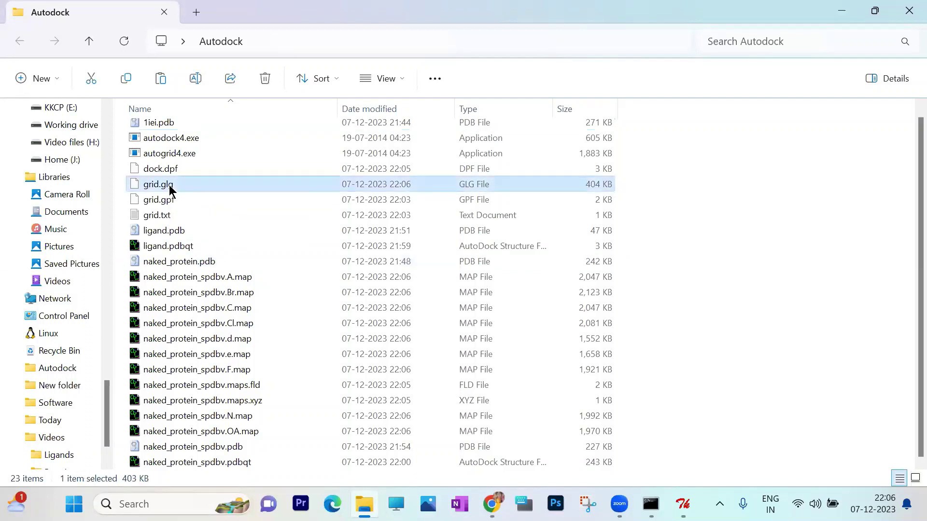
mouse_move(219, 237)
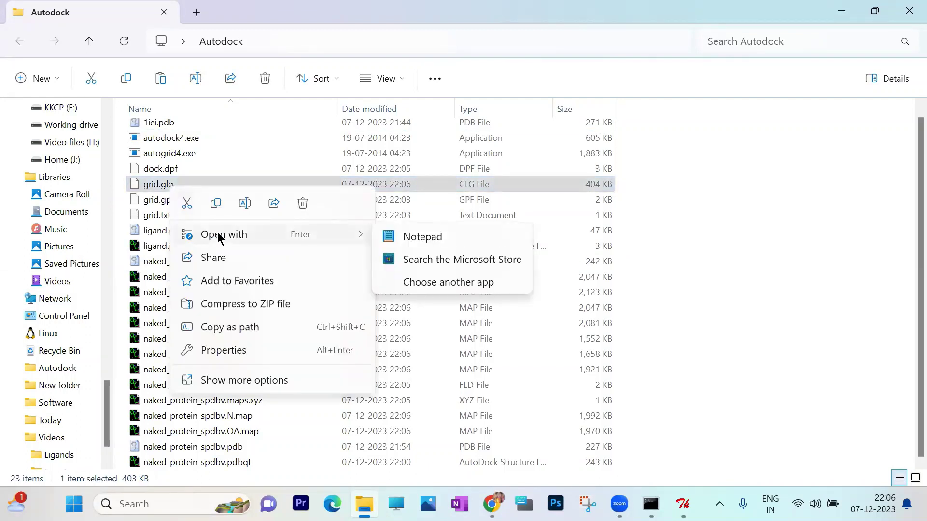
left_click(436, 237)
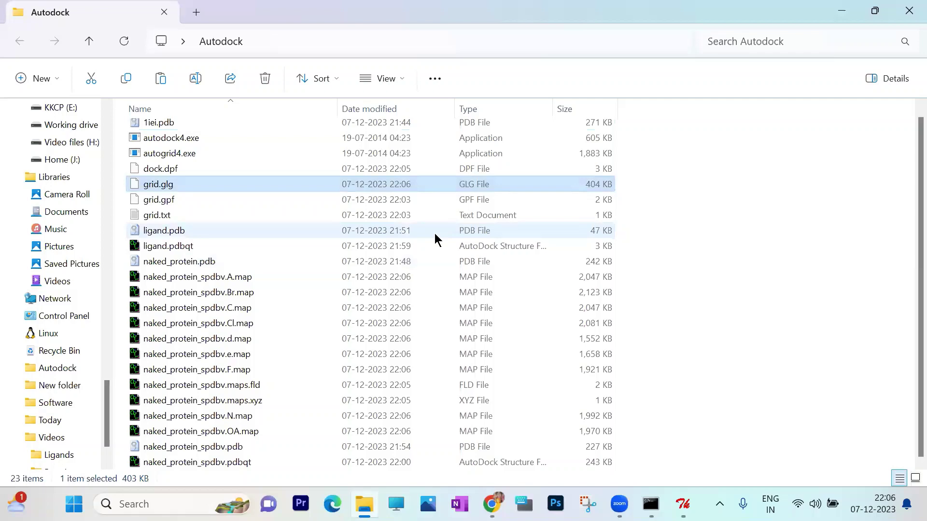
double_click(647, 114)
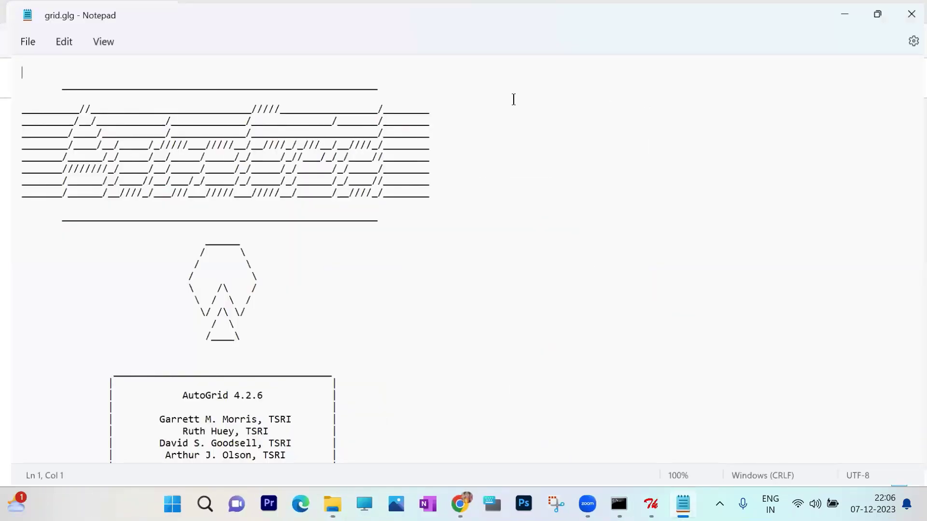
Examine the grid log's parameters, atom type assignments, final energy table and completion line, and grid volume section, and close the file.
scroll(458, 198, "down", 15)
scroll(854, 108, "down", 11)
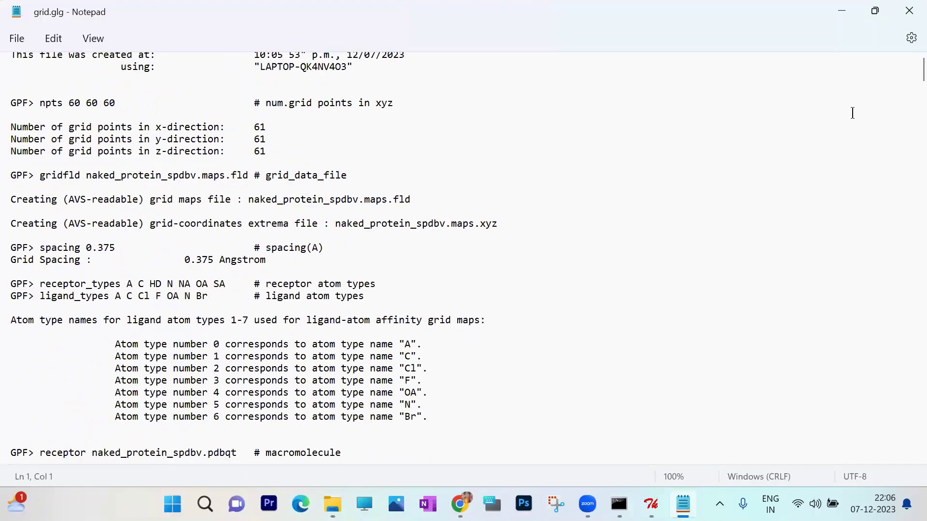
scroll(907, 147, "down", 20)
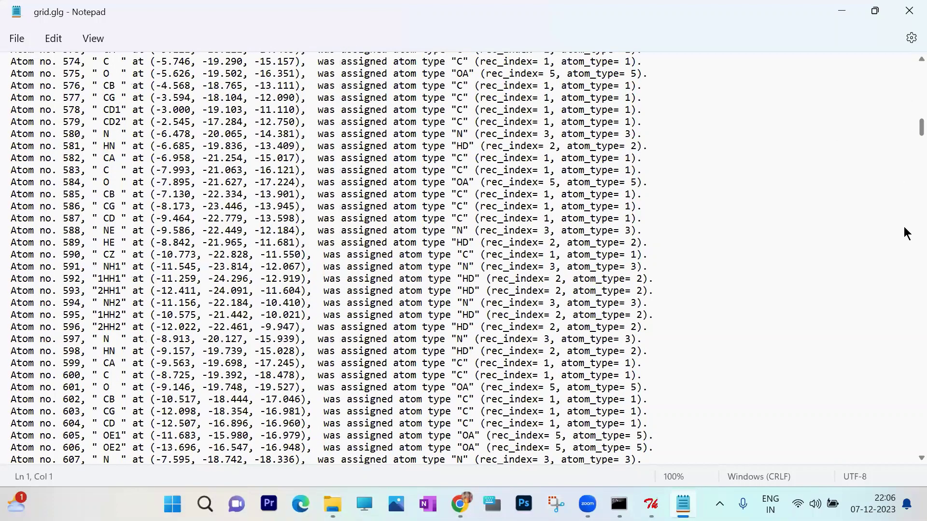
left_click_drag(904, 434, 907, 462)
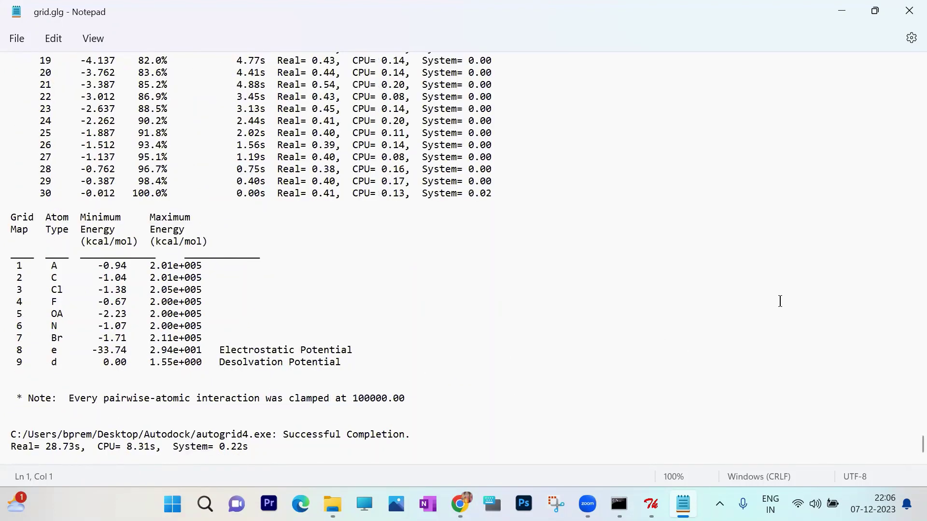
left_click(780, 299)
scroll(590, 191, "up", 6)
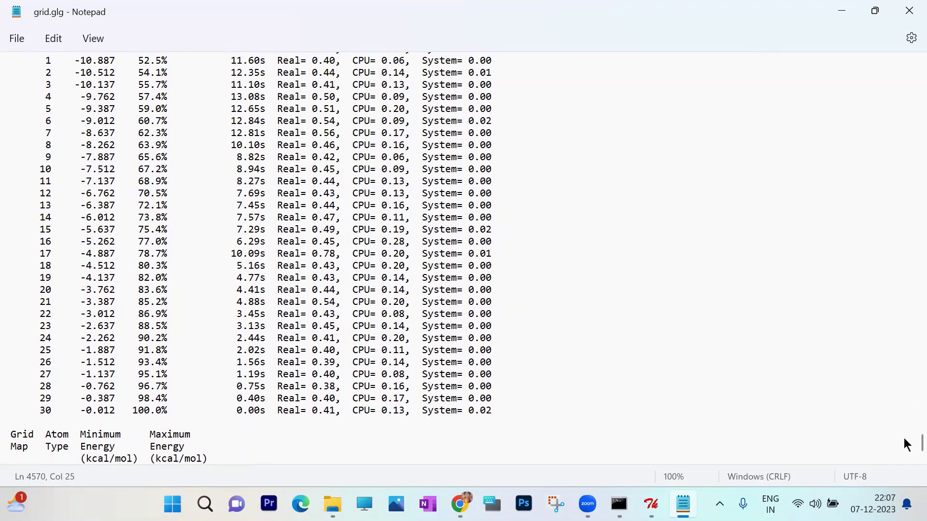
left_click_drag(917, 442, 904, 327)
scroll(688, 282, "down", 14)
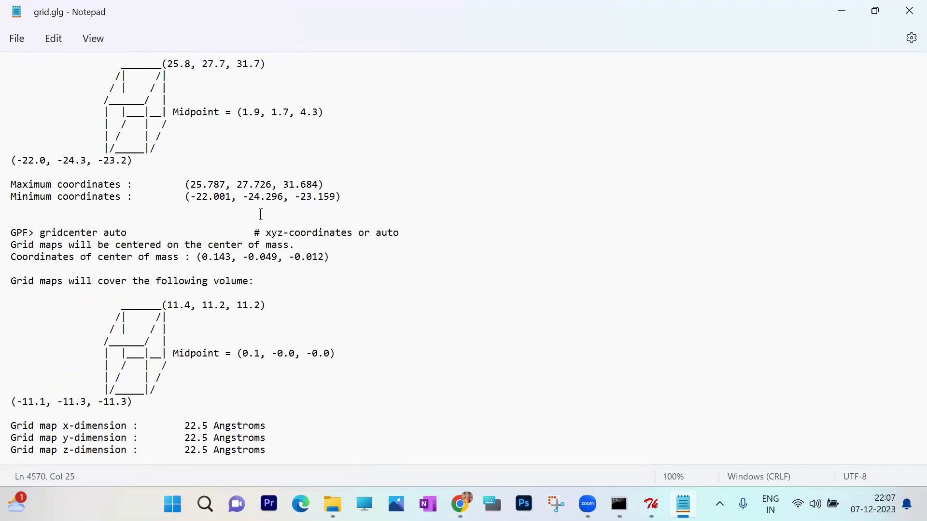
left_click(905, 11)
Switch back to AutoDockTools and start setting up an AutoDock run with autodock4.exe from the Autodock folder as its program.
left_click(842, 11)
left_click(683, 504)
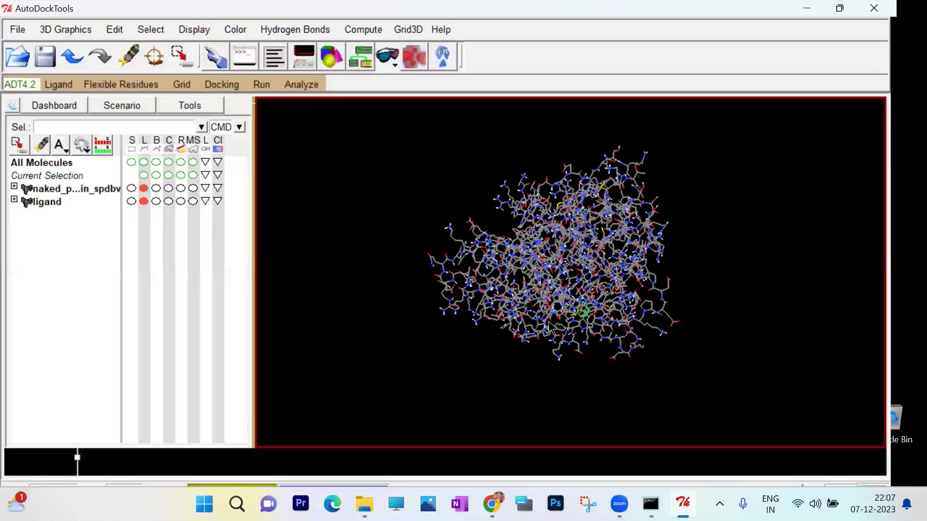
left_click(268, 85)
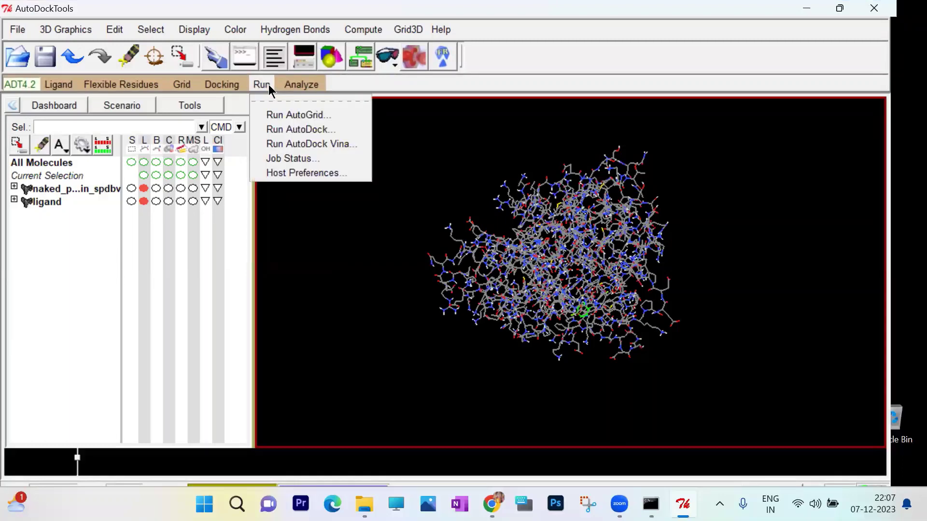
left_click(285, 129)
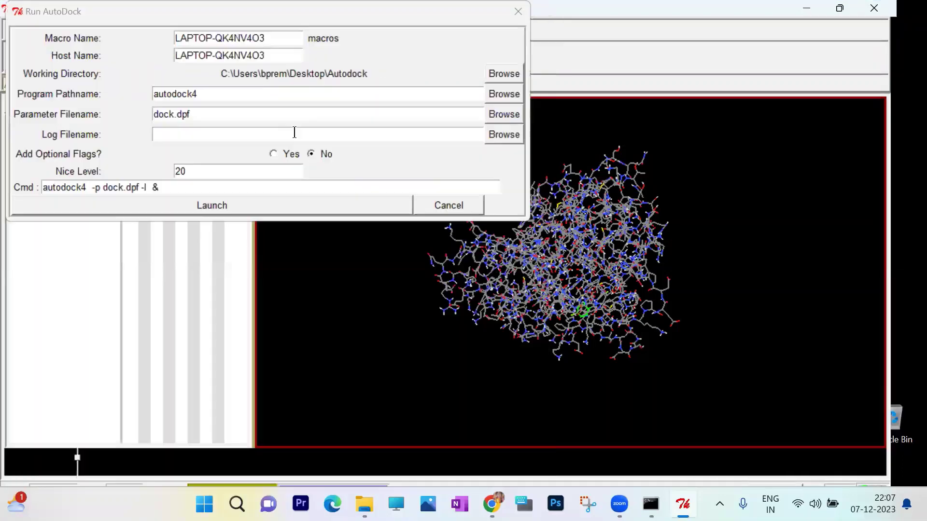
left_click(505, 94)
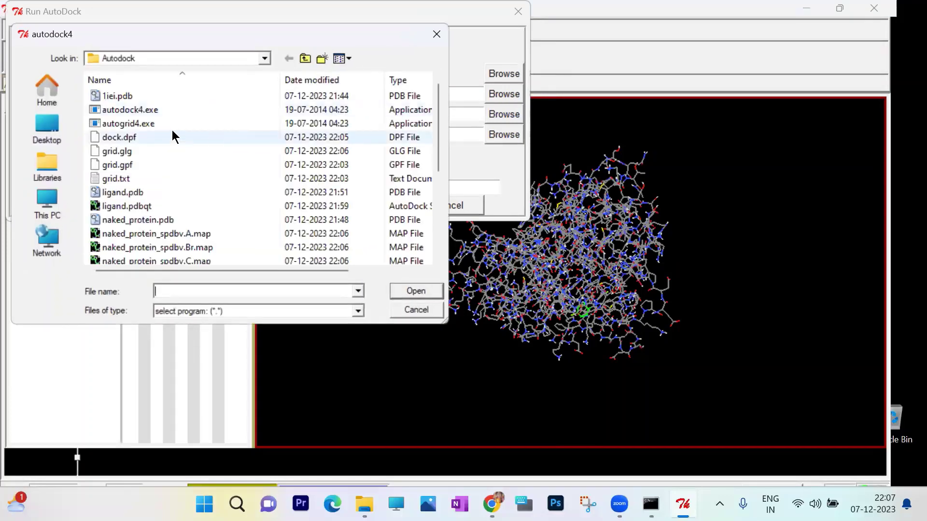
left_click(151, 111)
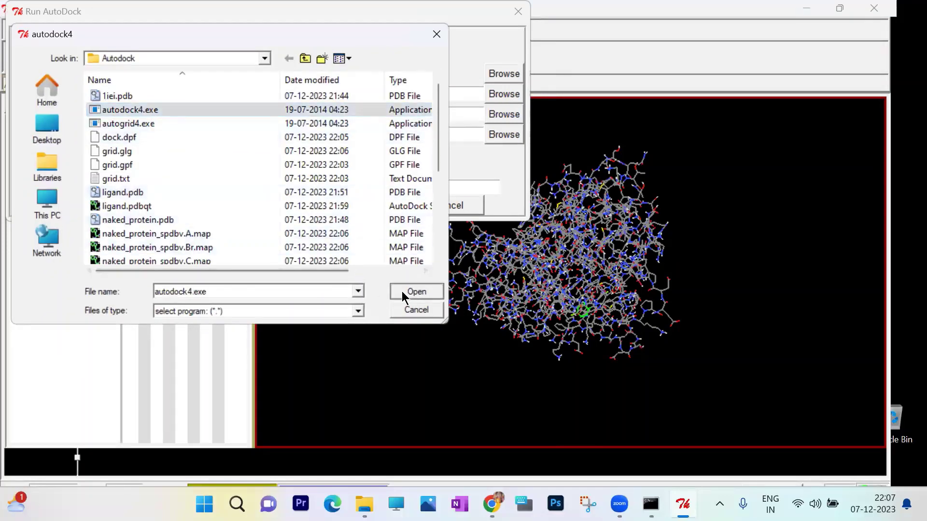
left_click(402, 291)
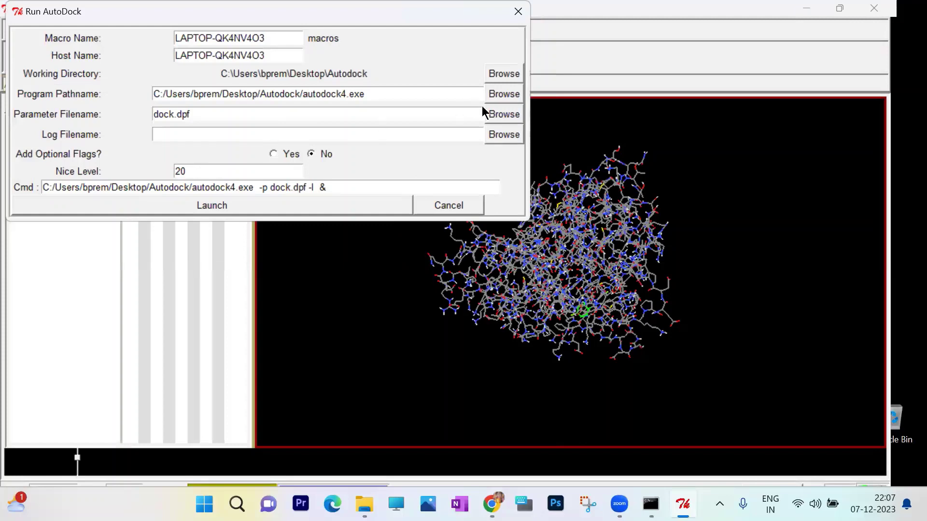
Set dock.dpf as the AutoDock parameter file, with dock.dlg as the log file, and launch the docking.
left_click(497, 112)
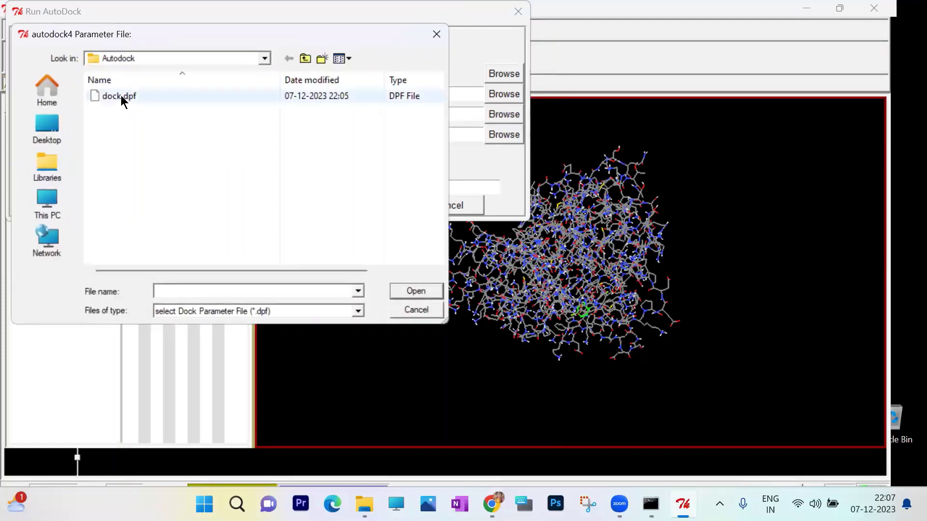
left_click(122, 100)
left_click(414, 291)
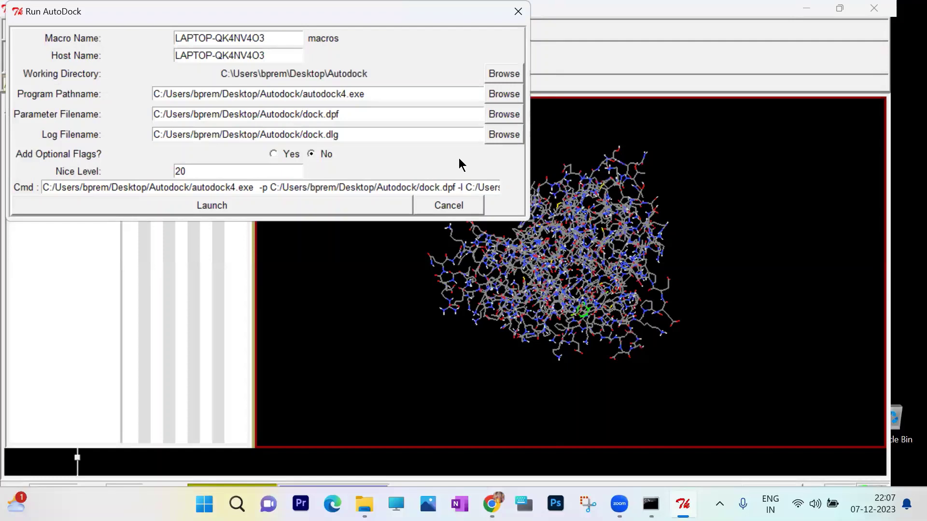
left_click(335, 204)
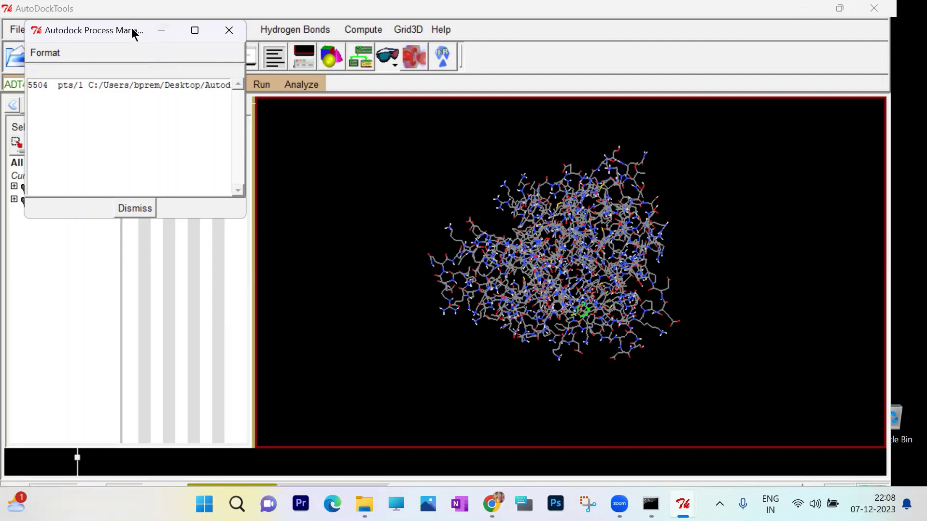
Move the process manager window aside, minimize AutoDockTools, and open the Autodock folder to examine the docking output file dock.dlg.
left_click_drag(134, 33, 383, 163)
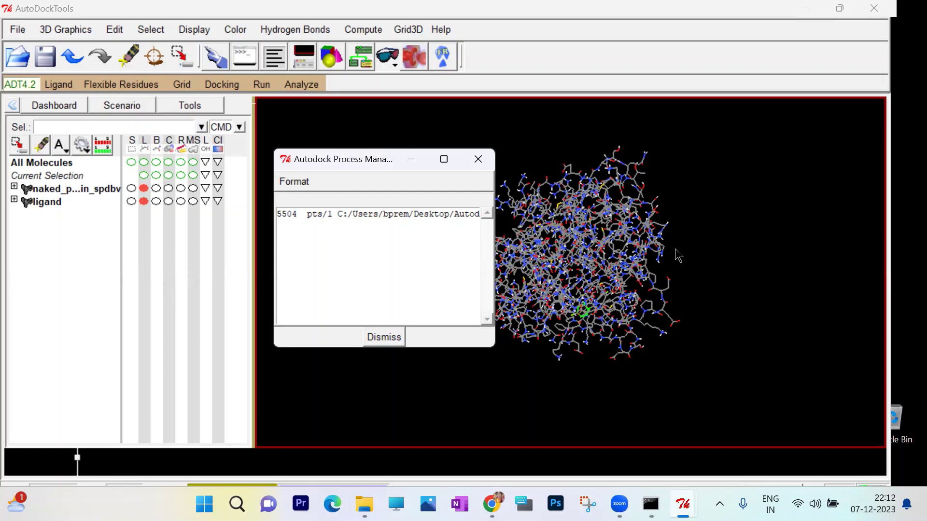
left_click(804, 9)
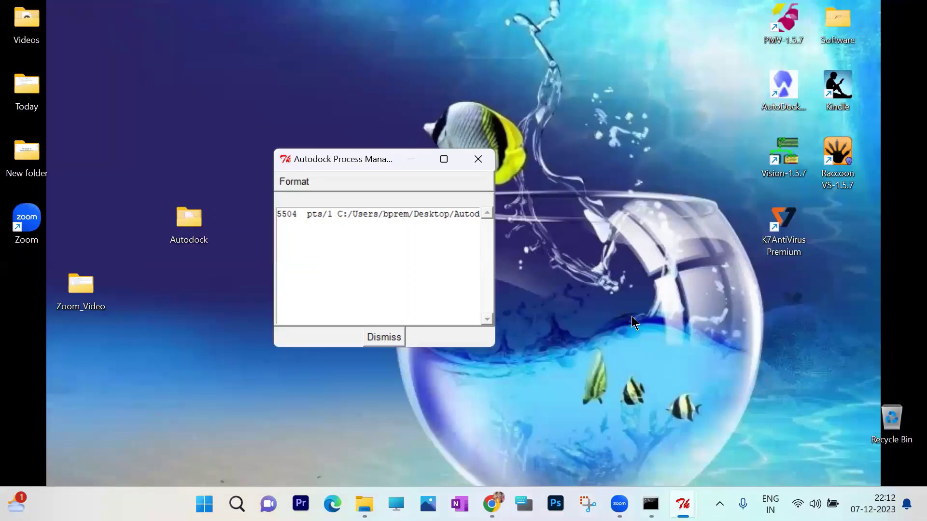
left_click(193, 230)
double_click(202, 245)
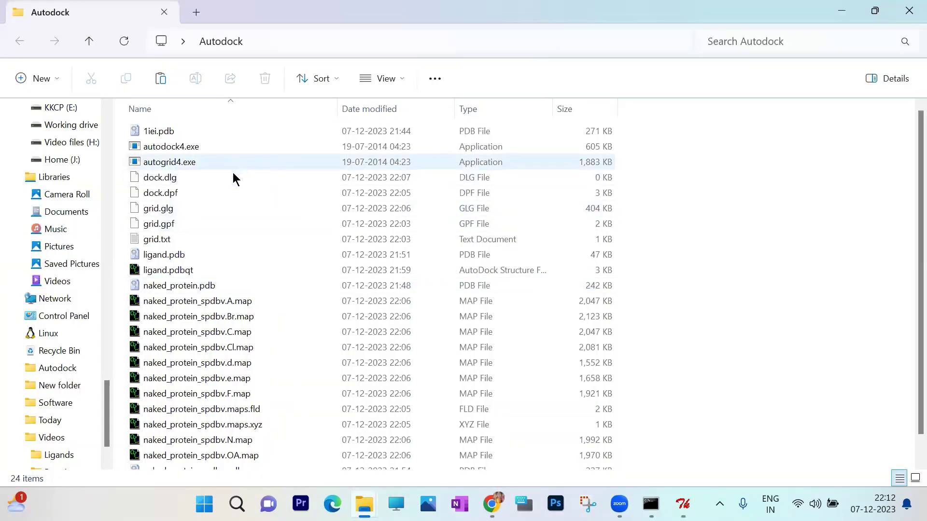
scroll(280, 290, "down", 1)
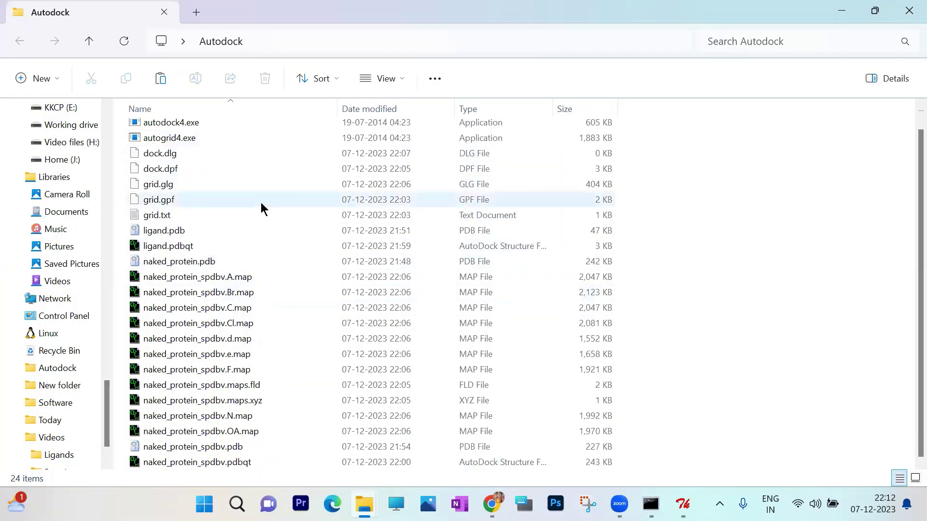
scroll(247, 226, "up", 1)
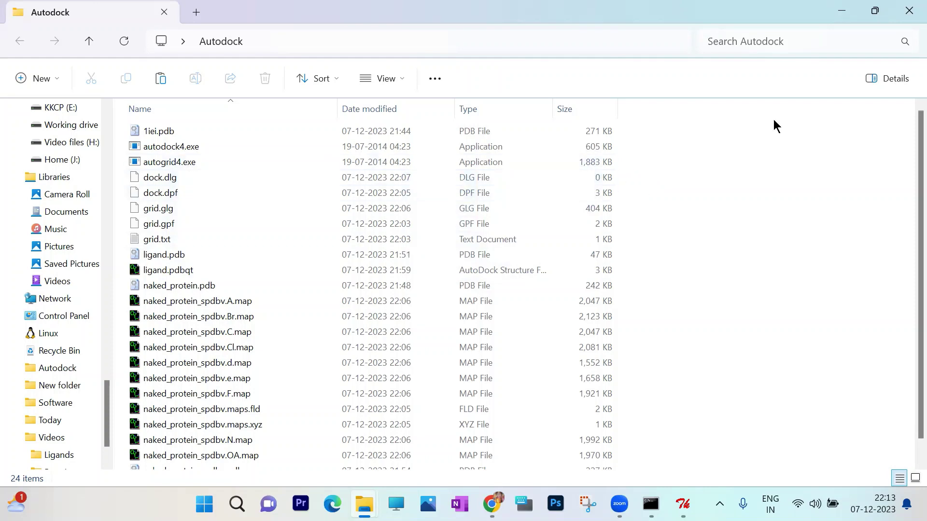
Switch back to AutoDockTools, permanently delete all loaded molecules from the workspace, and minimize the program.
left_click(842, 11)
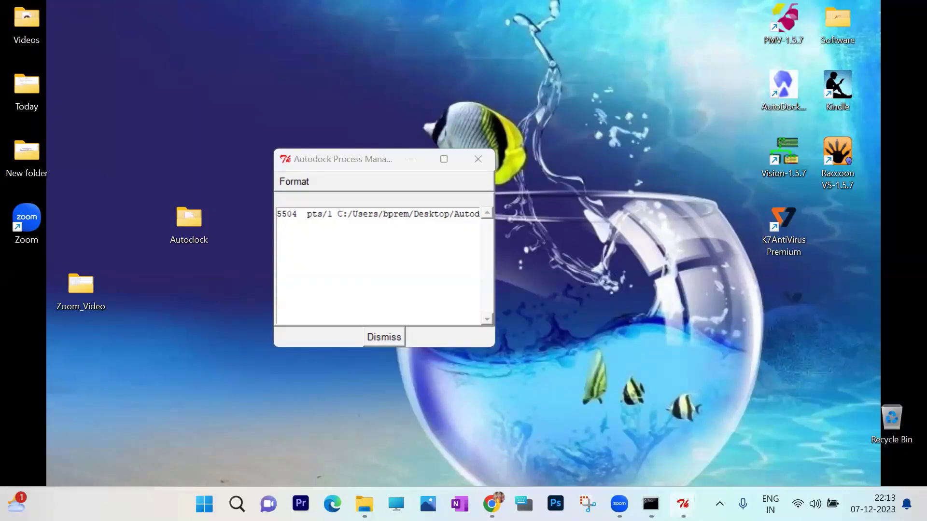
left_click(682, 504)
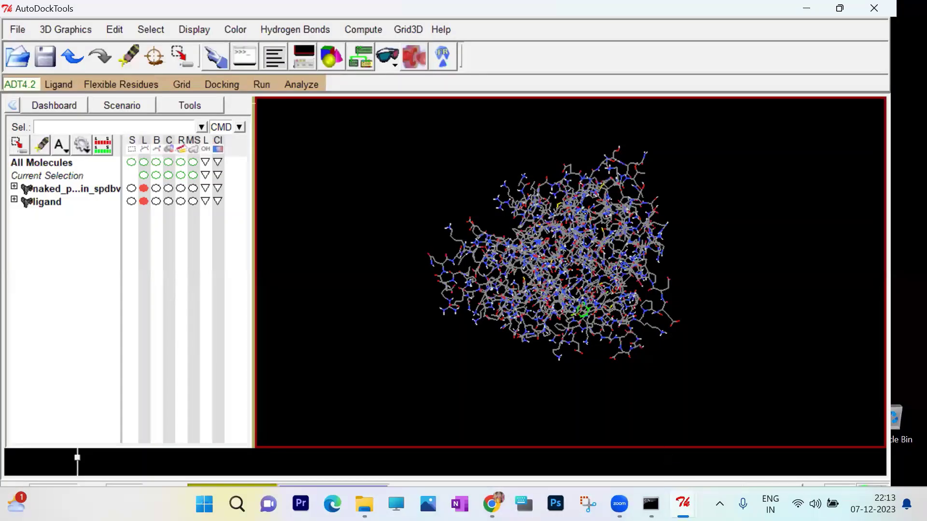
mouse_move(683, 504)
left_click(713, 438)
left_click(118, 30)
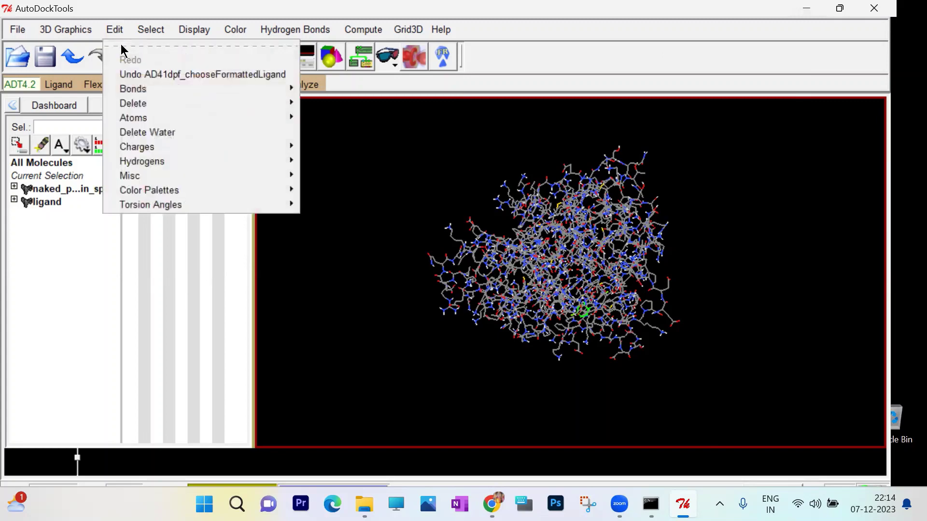
mouse_move(206, 102)
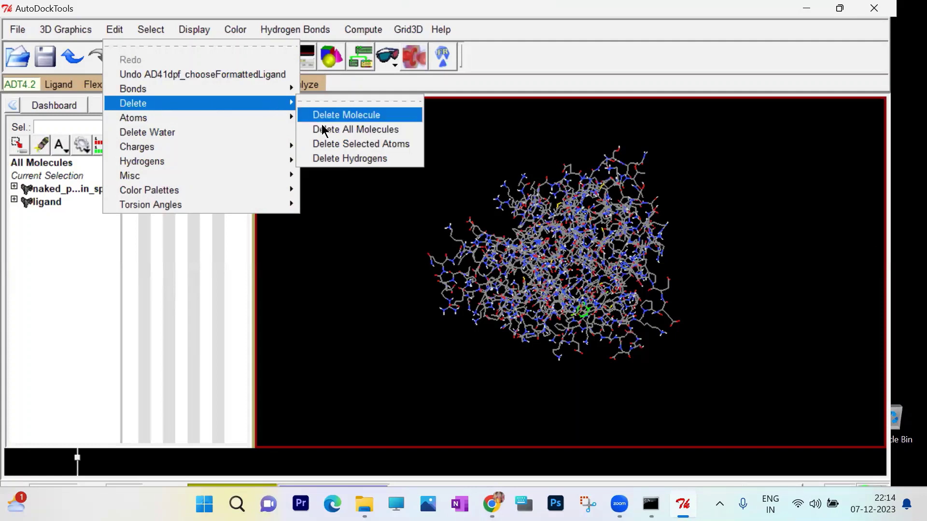
left_click(347, 130)
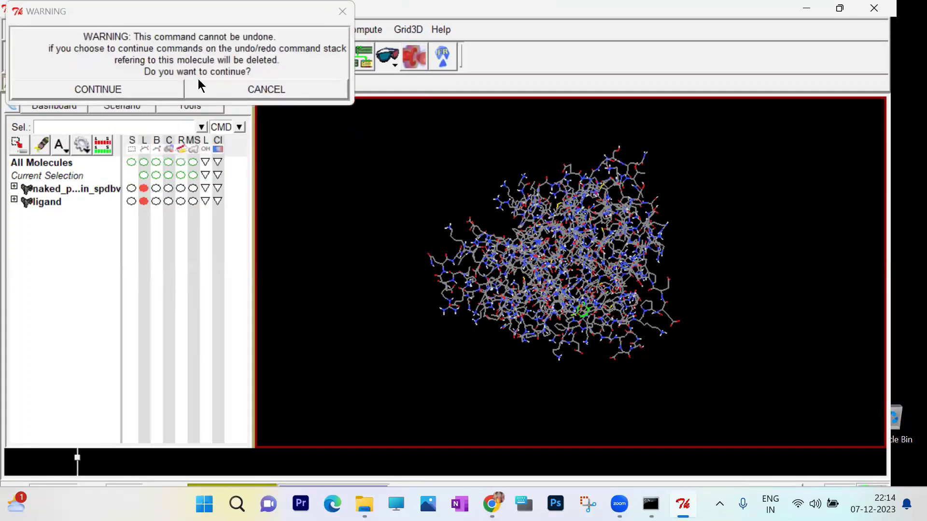
left_click(158, 87)
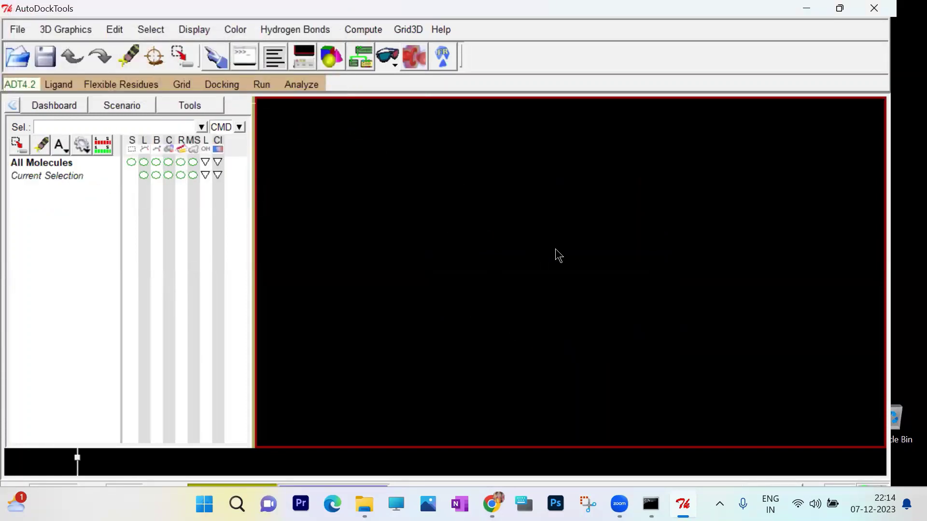
left_click(807, 9)
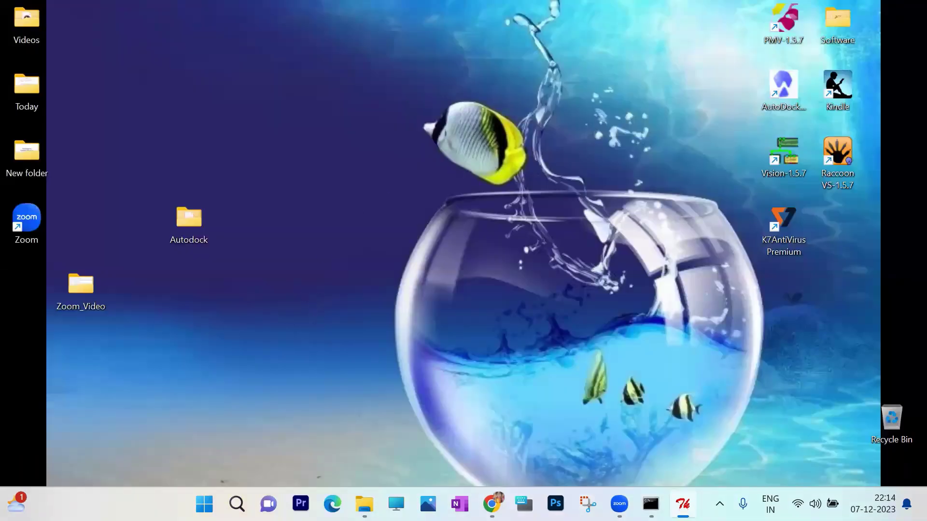
Open the Autodock folder on the desktop and make a duplicate of dock.dlg inside it.
double_click(206, 212)
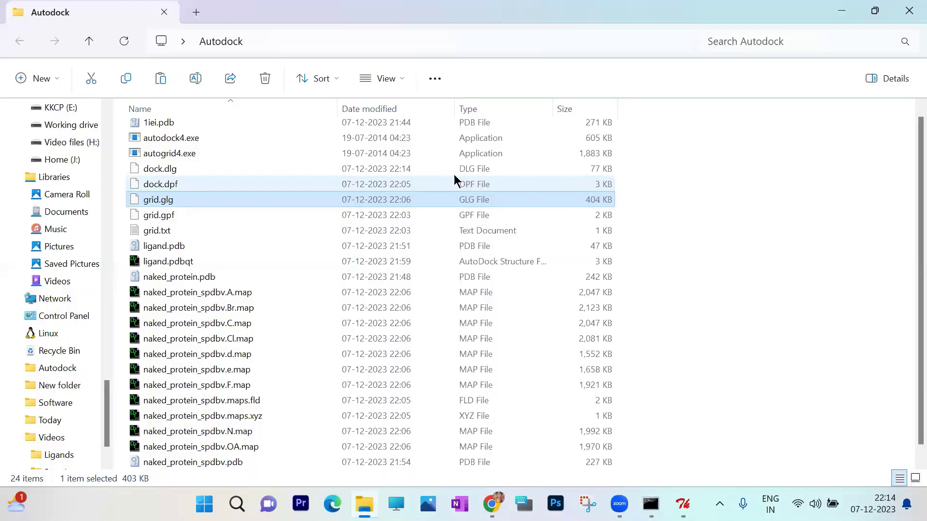
left_click(166, 169)
right_click(166, 169)
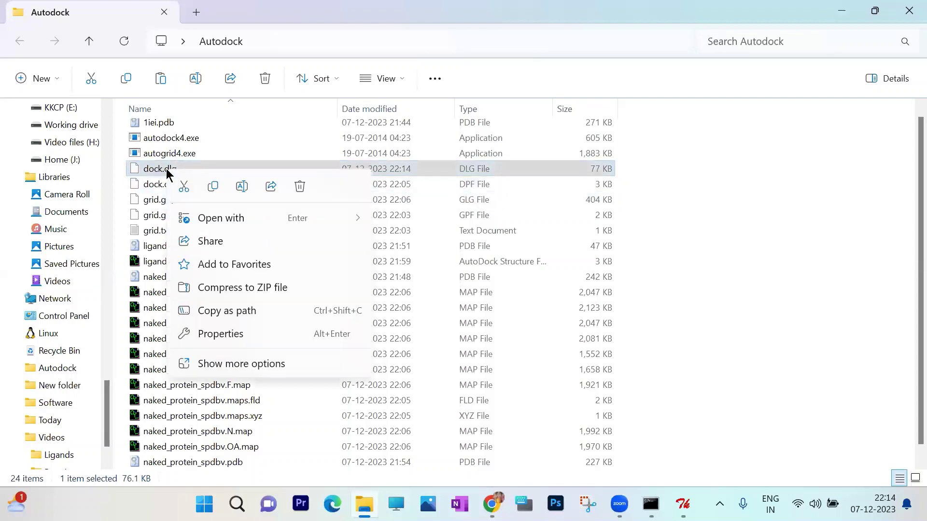
left_click(213, 188)
right_click(716, 145)
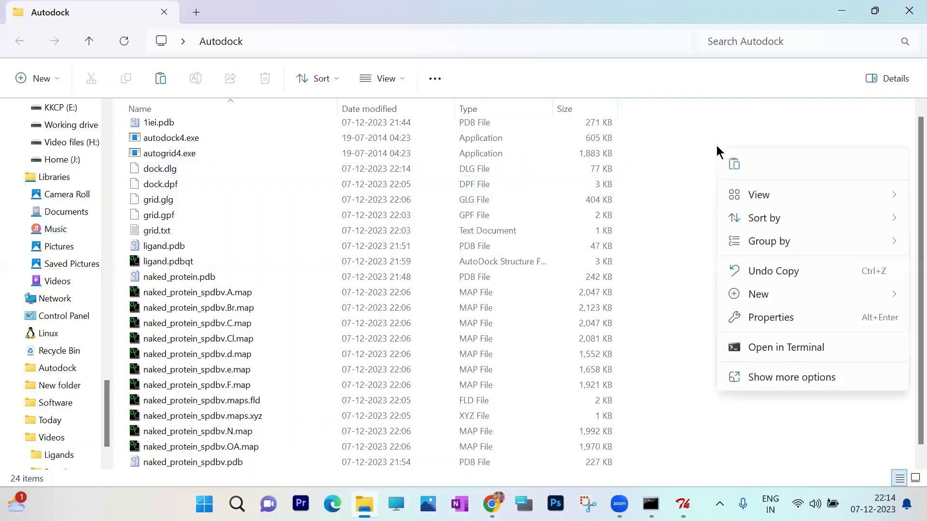
left_click(735, 165)
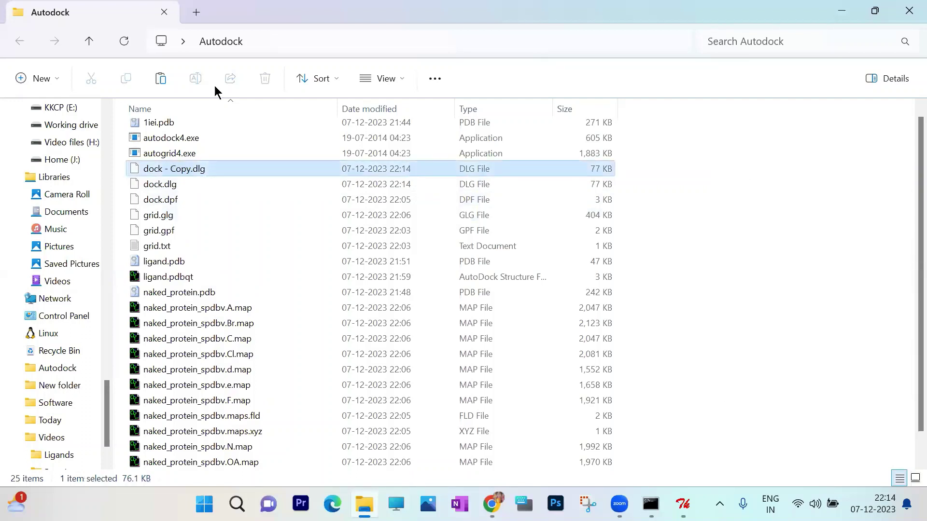
Rename the copied docking log file as dock.txt and accept the change of file extension.
left_click(195, 80)
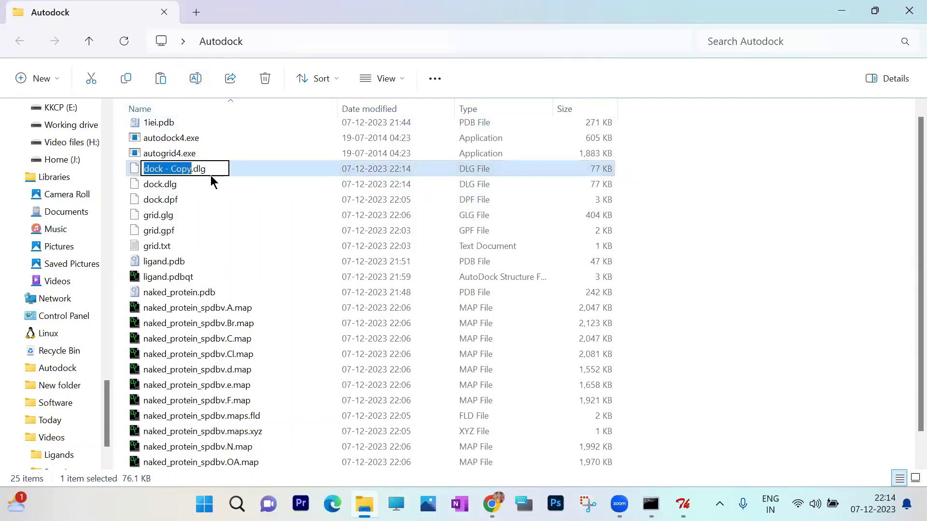
left_click(210, 166)
key("BackSpace")
key("BackSpace")
key("BackSpace")
key("BackSpace")
key("BackSpace")
key("BackSpace")
key("BackSpace")
key("BackSpace")
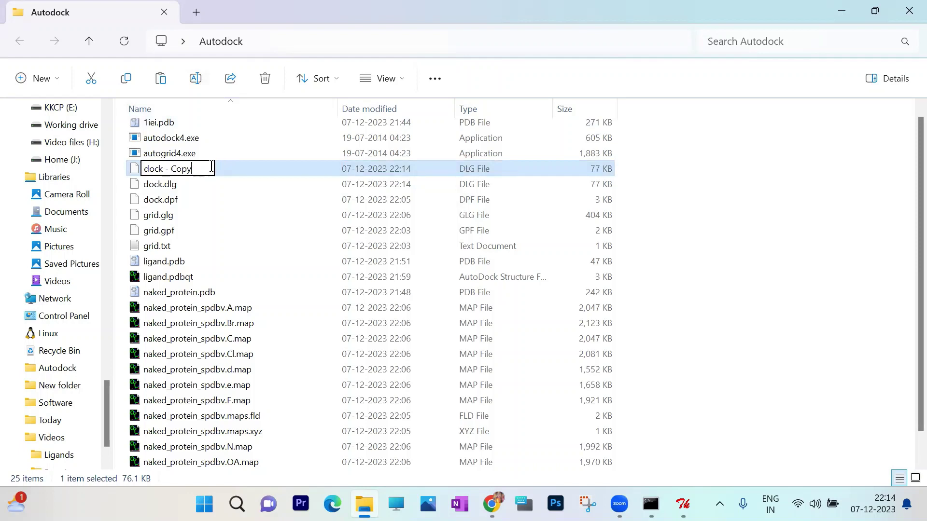
key("BackSpace")
key("BackSpace")
key("BackSpace")
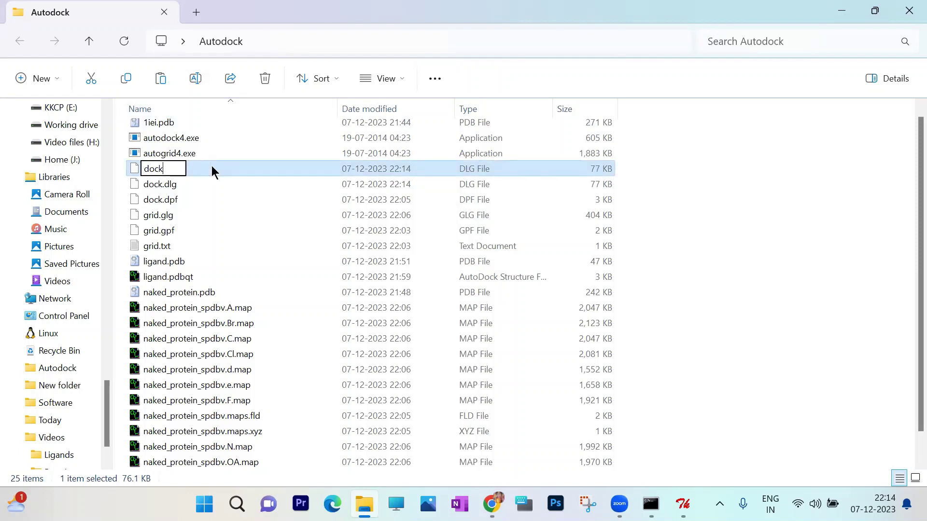
type(".txt")
left_click(724, 251)
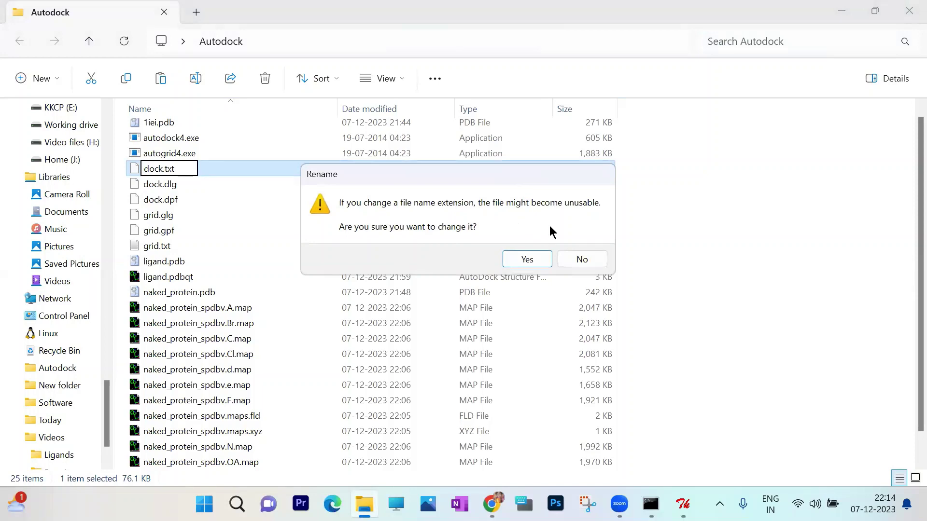
left_click(539, 257)
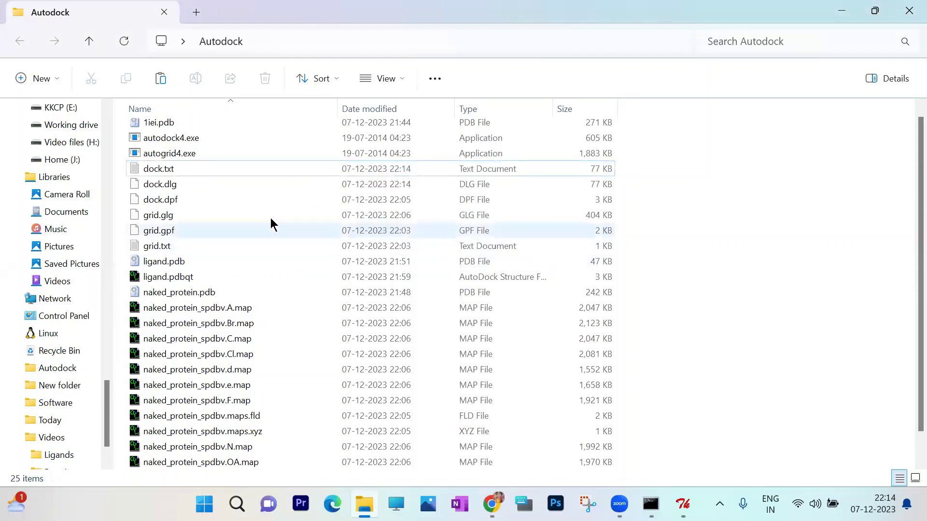
Open dock.txt in a maximized window and examine the cluster ranking table with the binding energy of each run.
double_click(191, 172)
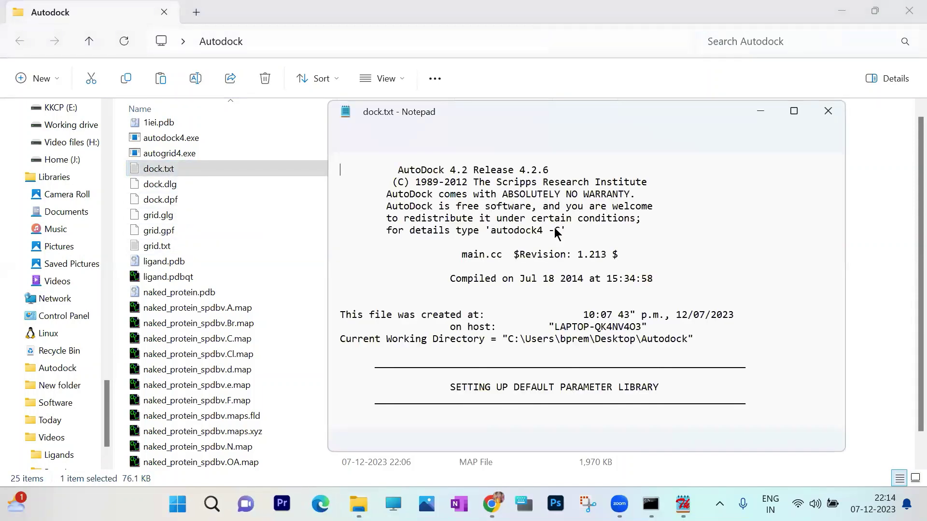
left_click(792, 114)
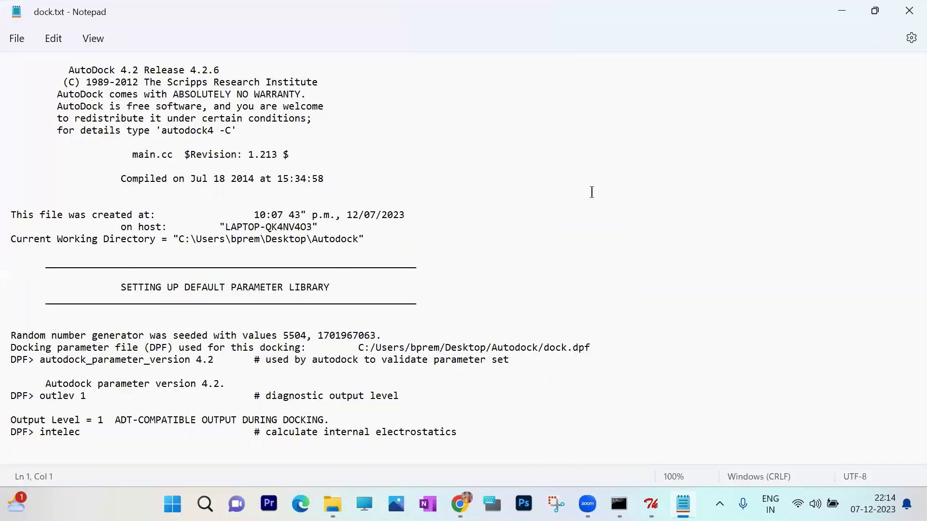
scroll(592, 193, "down", 20)
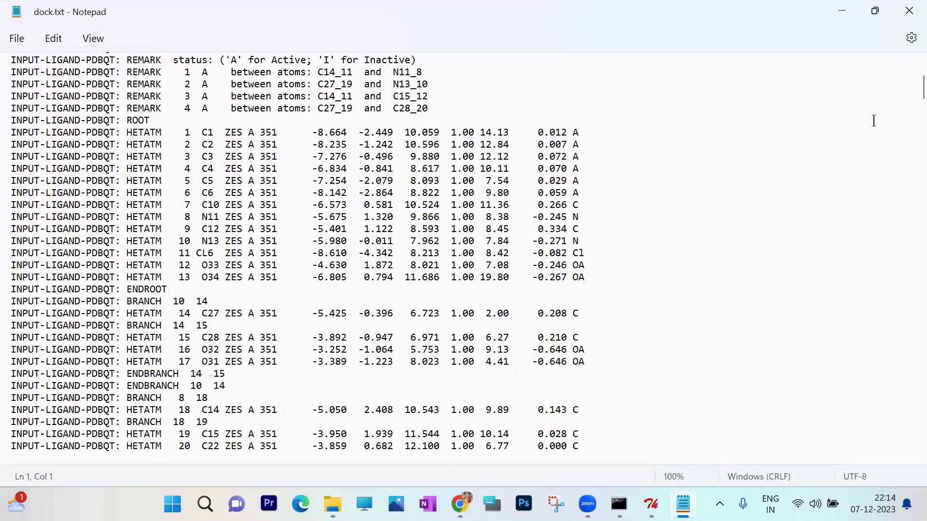
left_click_drag(904, 91, 903, 212)
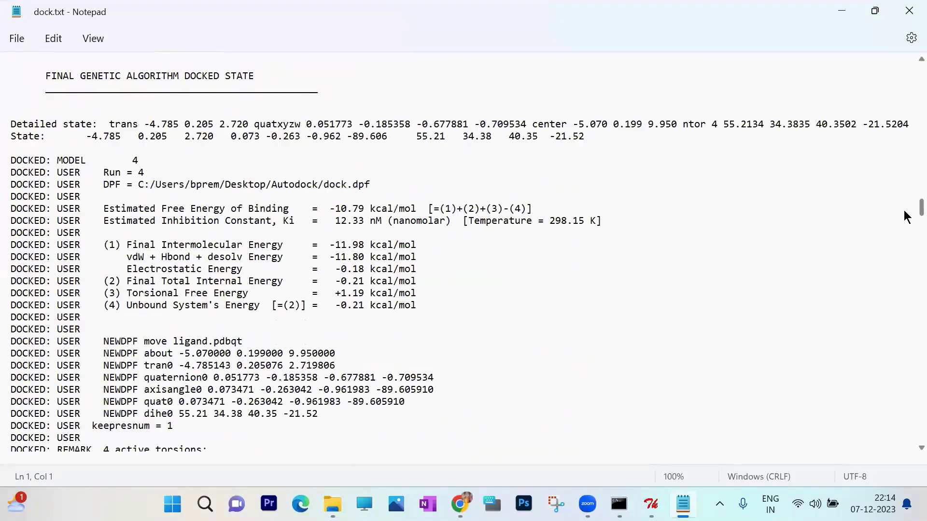
left_click_drag(904, 273, 904, 379)
scroll(600, 275, "up", 1)
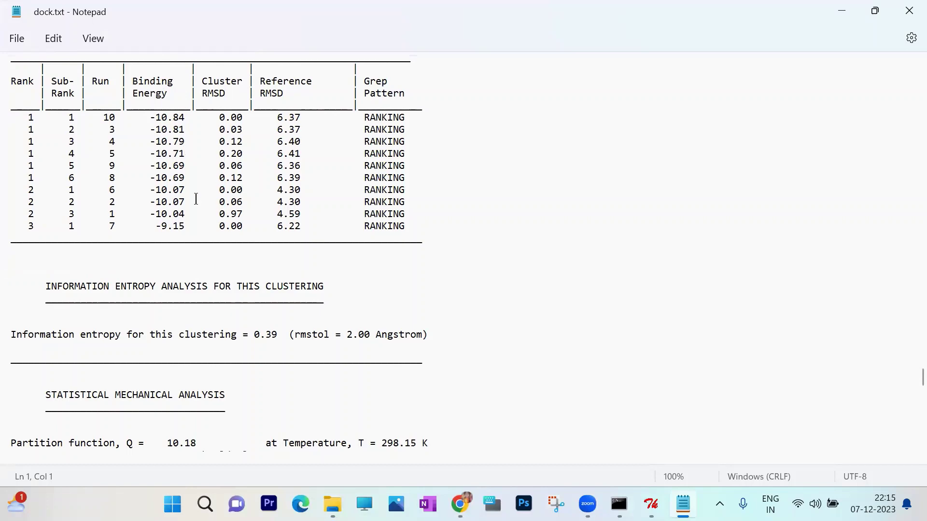
Examine the lowest-energy conformations and completion status at the end of dock.txt, then close it and minimize the Autodock folder.
scroll(454, 220, "down", 7)
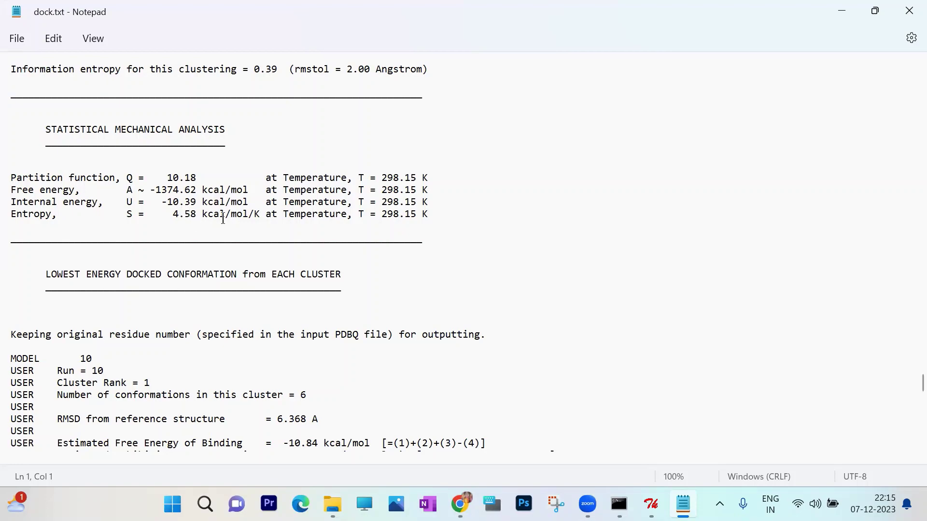
scroll(215, 245, "down", 14)
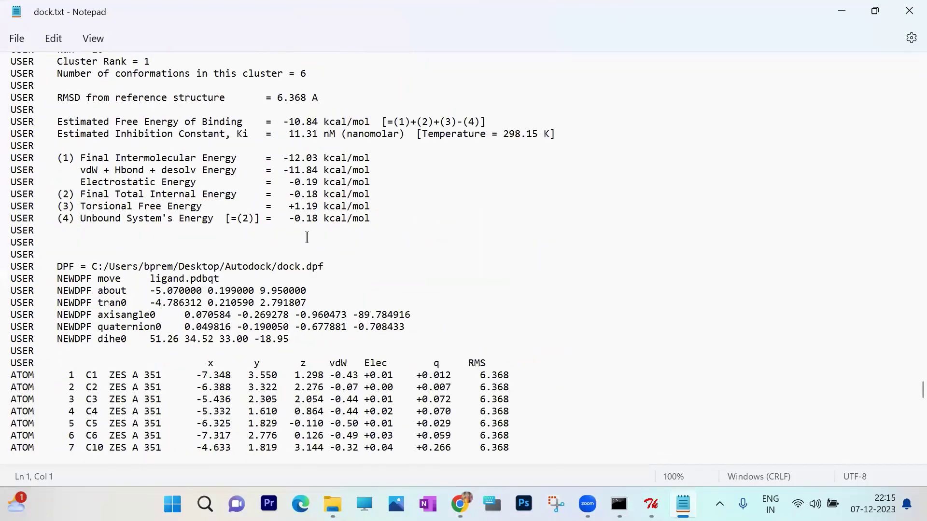
scroll(307, 238, "down", 20)
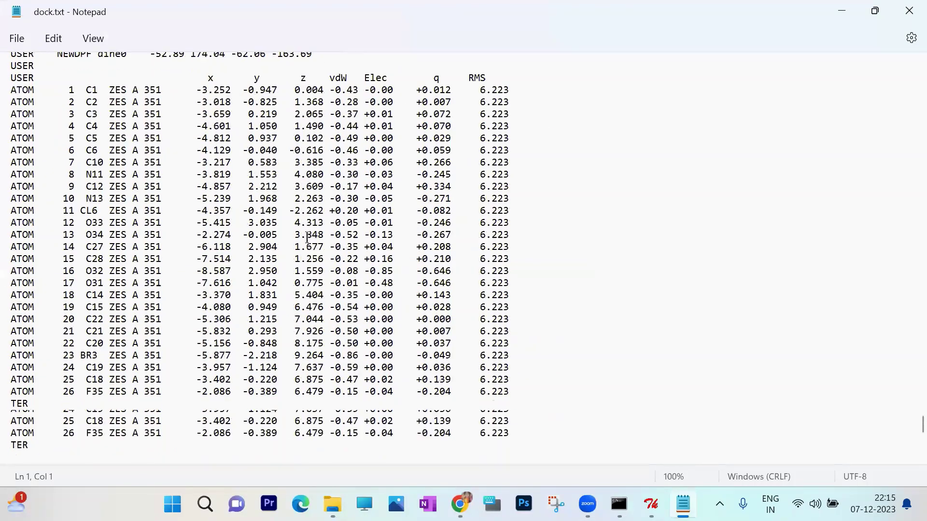
scroll(307, 238, "down", 4)
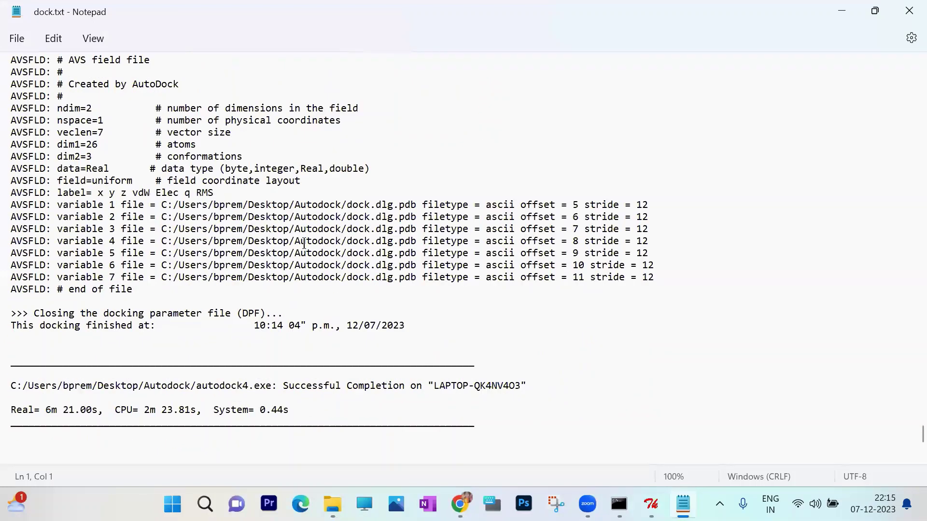
left_click_drag(284, 385, 405, 384)
left_click(633, 351)
left_click(907, 11)
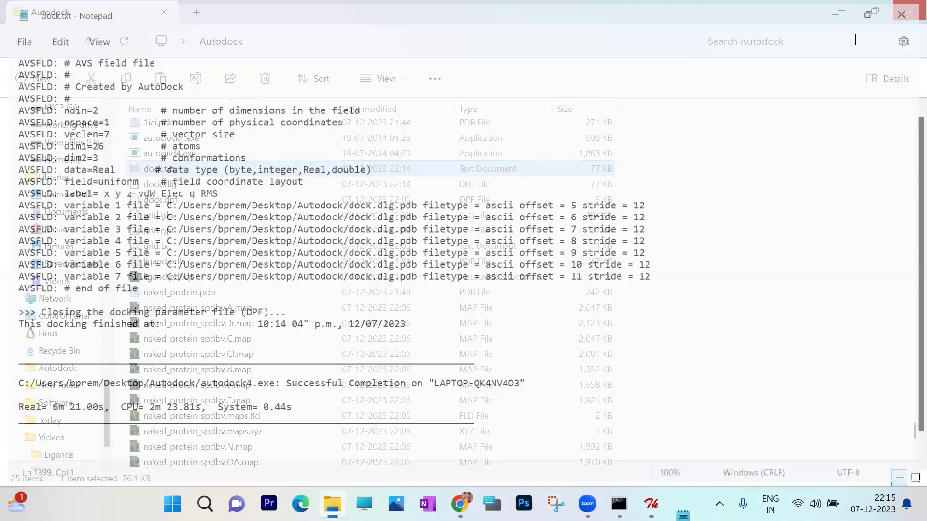
left_click(844, 10)
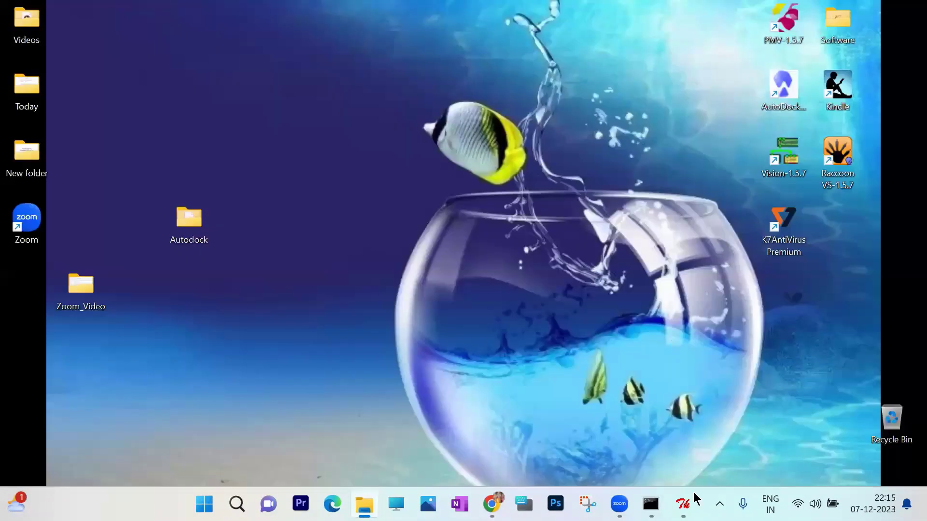
Switch back to AutoDockTools and load the docking log dock.dlg from the Autodock folder for analysis.
left_click(682, 504)
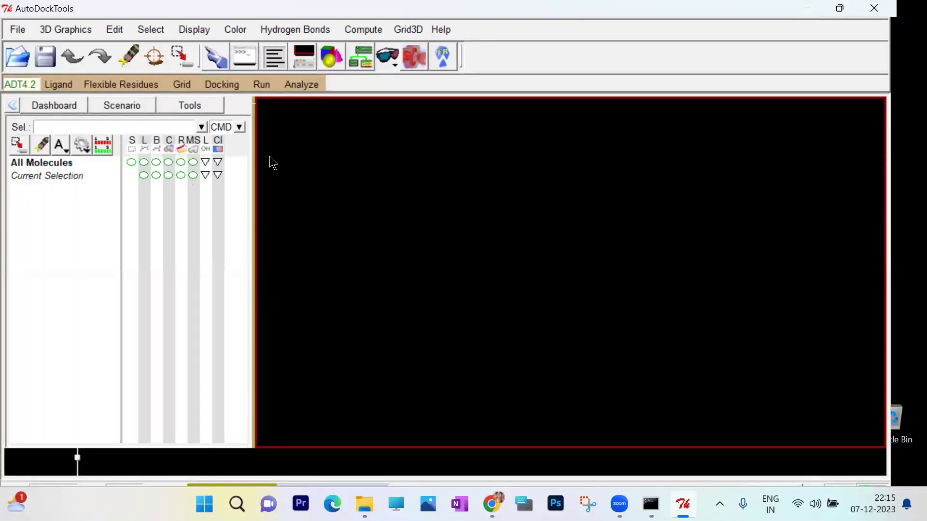
left_click(303, 84)
mouse_move(319, 114)
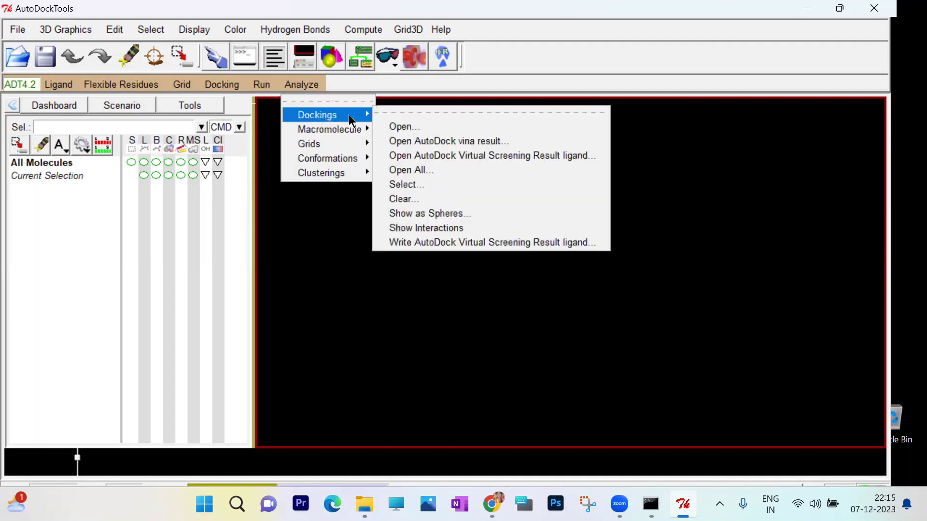
left_click(408, 127)
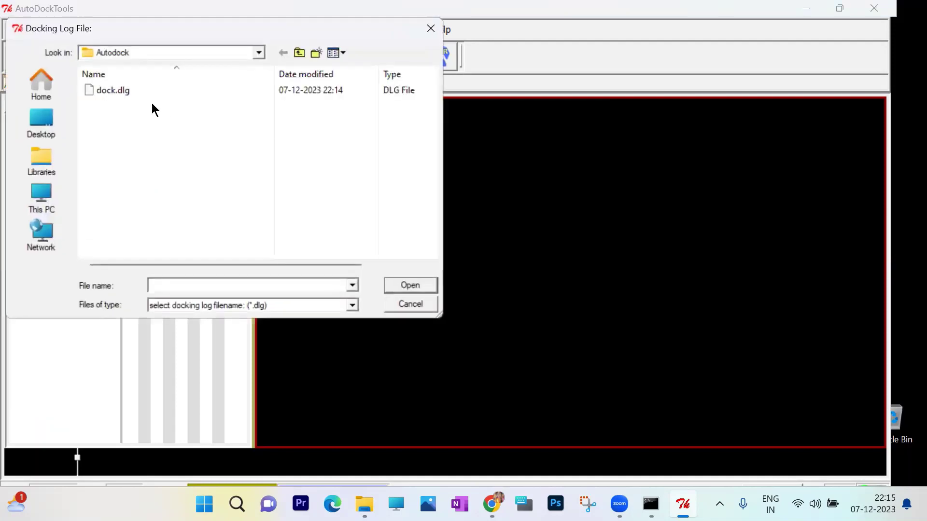
left_click(118, 91)
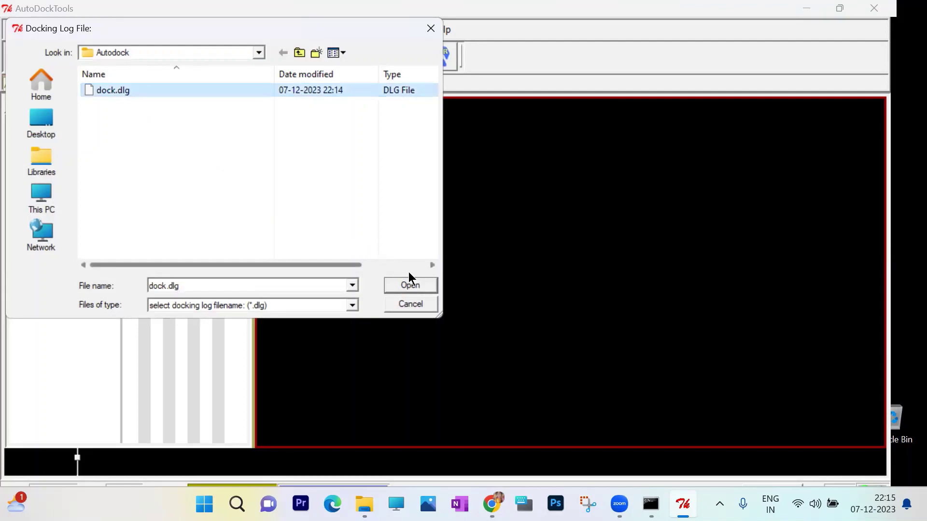
left_click(412, 285)
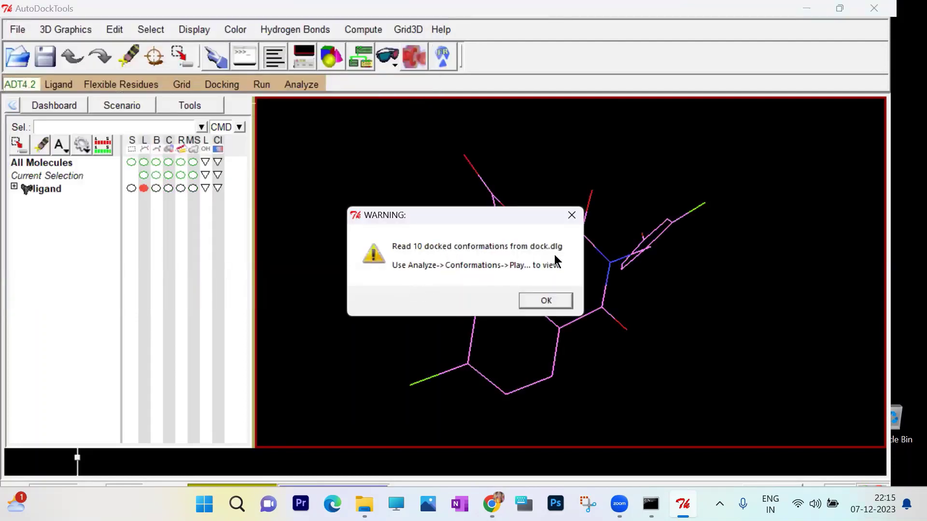
left_click(548, 301)
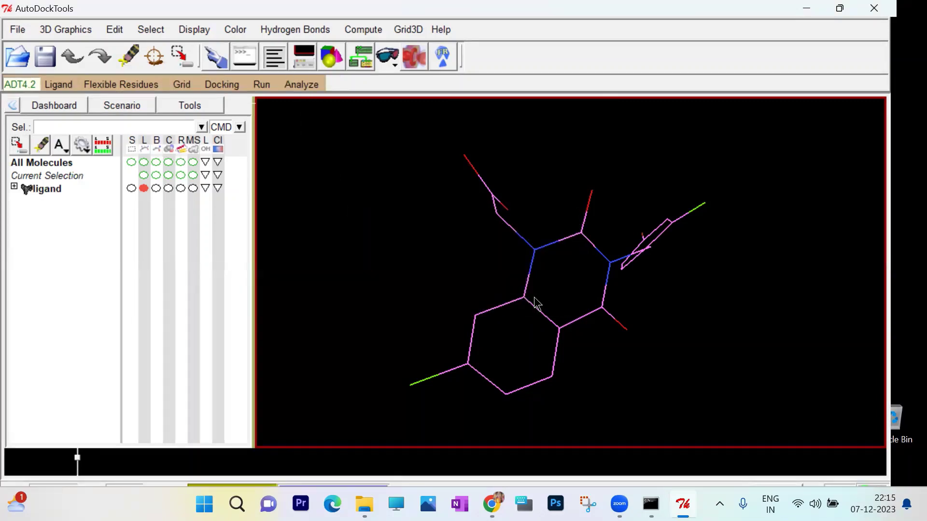
Open the docking's macromolecule alongside the ligand and rotate the complex to view the binding site.
left_click(304, 84)
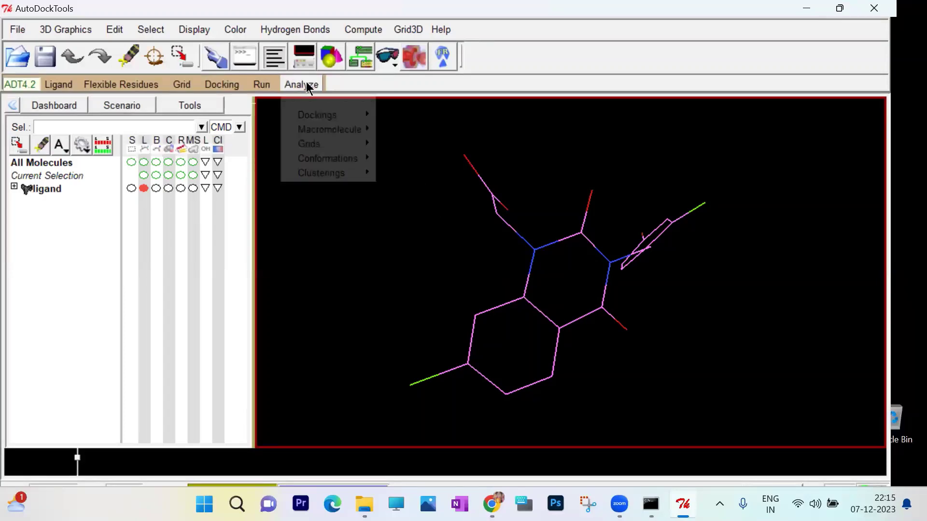
mouse_move(334, 135)
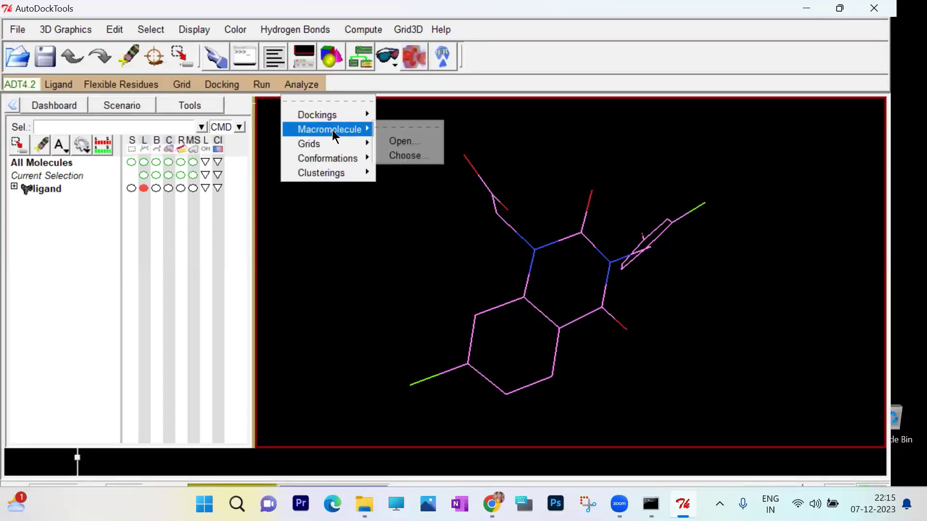
left_click(393, 141)
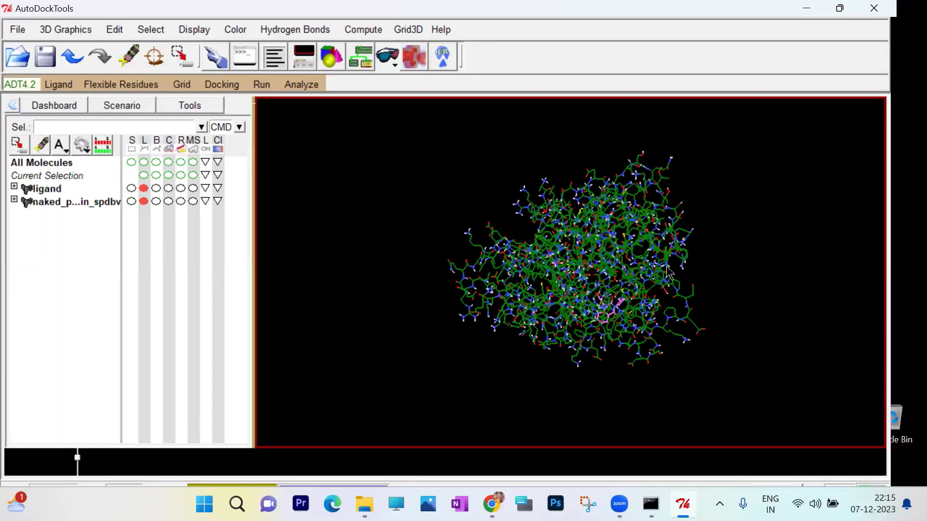
left_click_drag(712, 281, 346, 114)
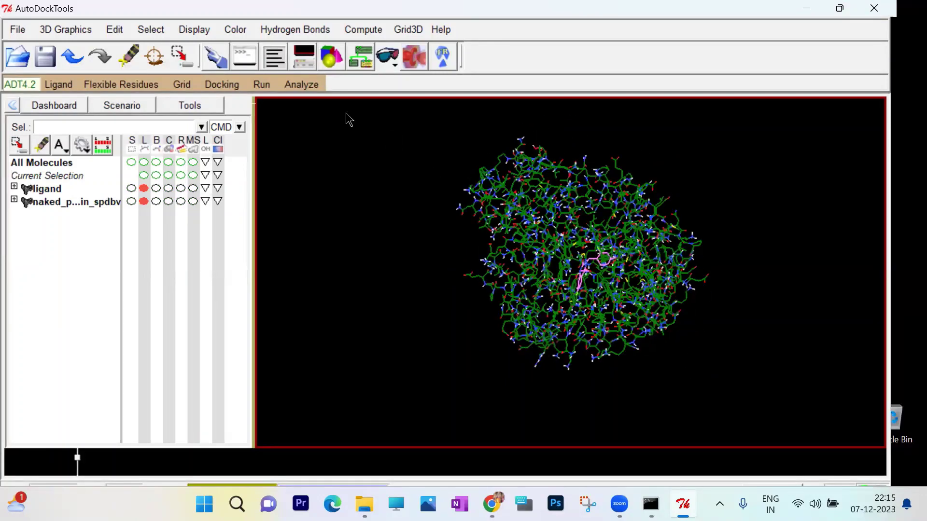
Open the conformation player for the docked ligand and enable Build H-bonds in its play options, keeping the dialogs apart.
left_click(305, 84)
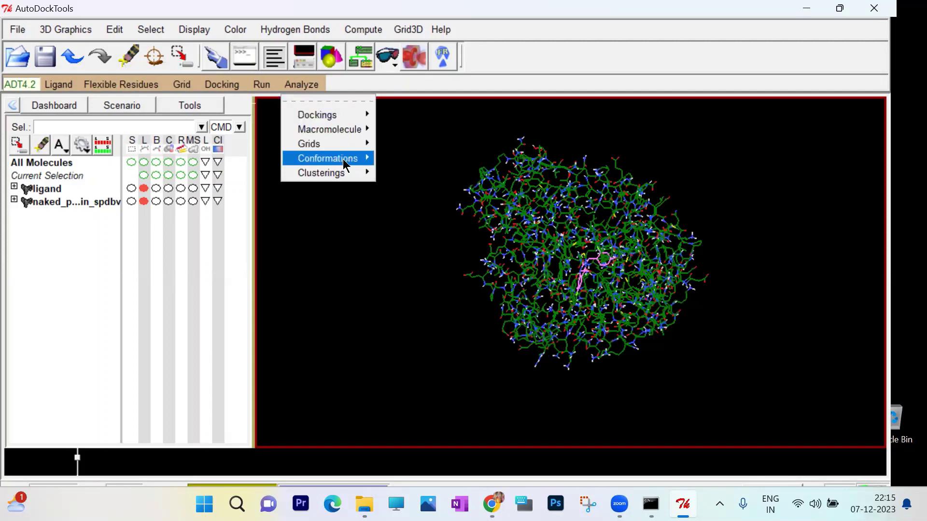
mouse_move(342, 158)
left_click(414, 184)
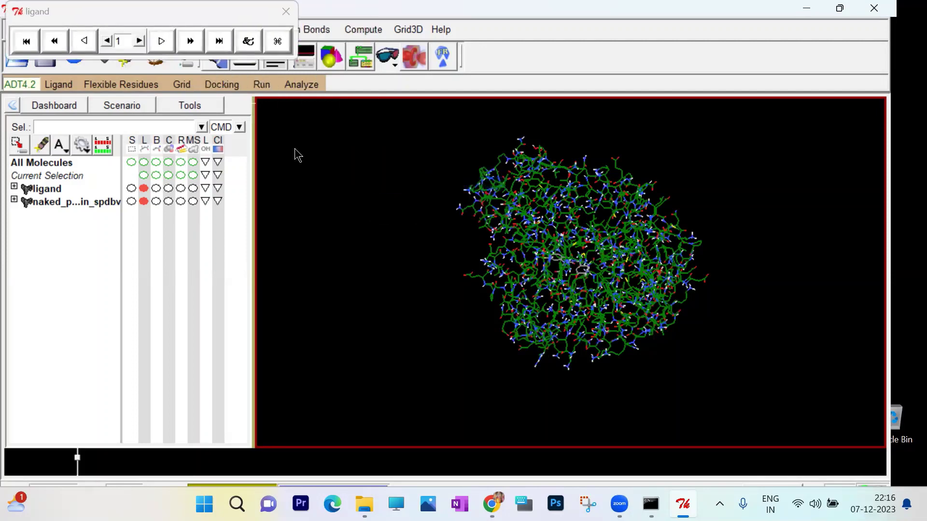
left_click(250, 44)
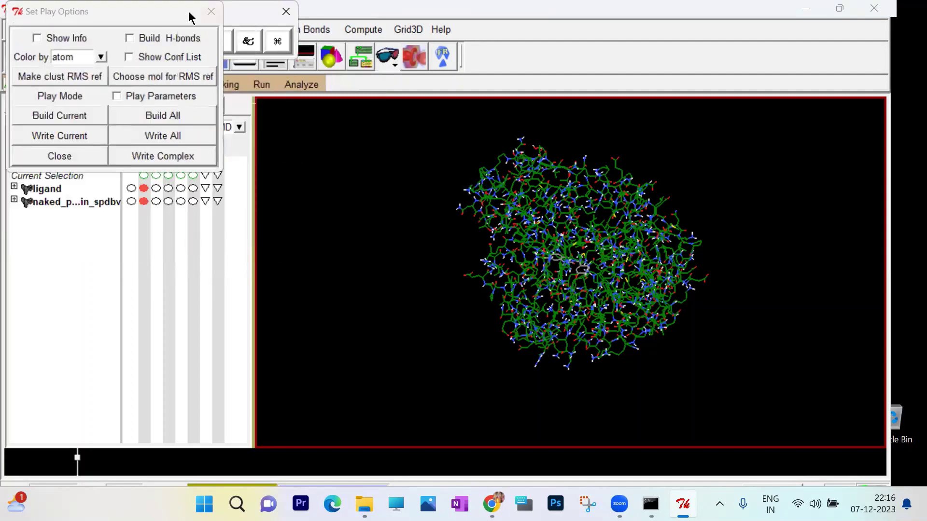
left_click_drag(179, 15, 193, 177)
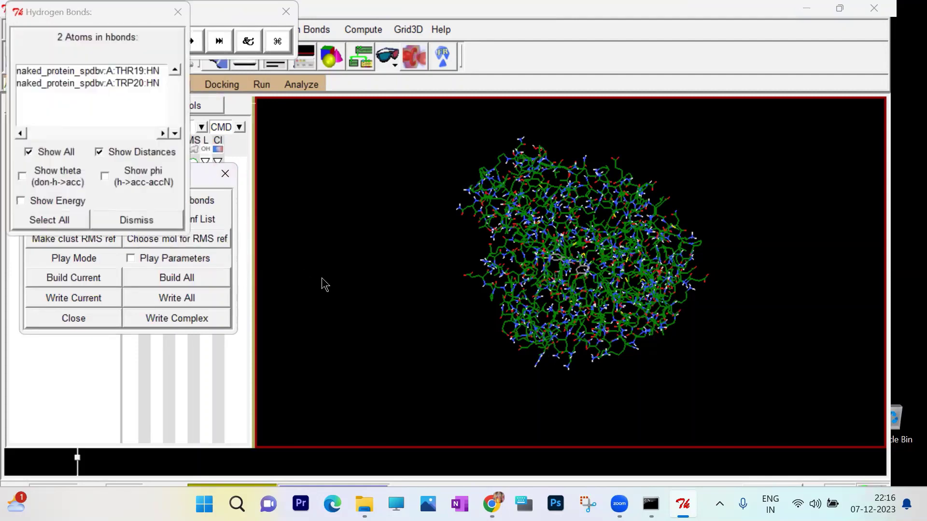
left_click(111, 34)
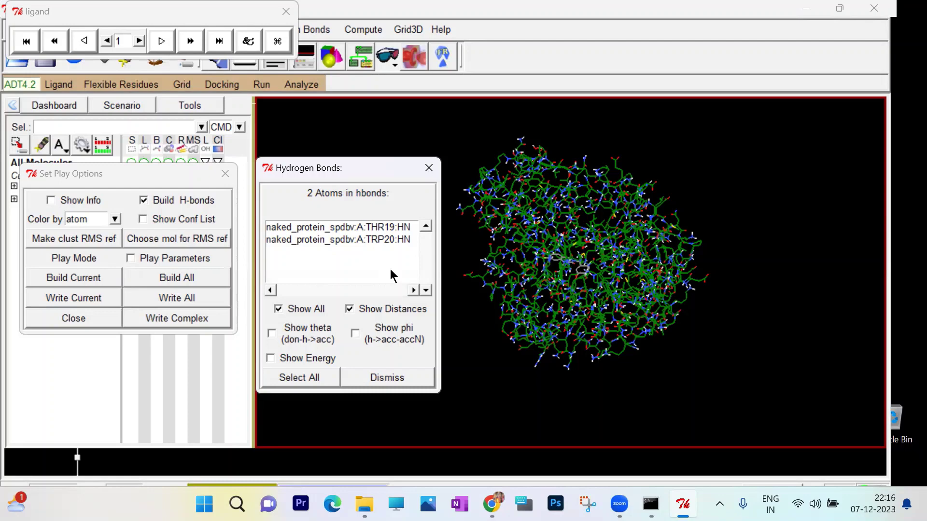
Step through the ligand's docked conformations from 2 to 10 and examine the hydrogen bonds formed by each.
left_click(140, 42)
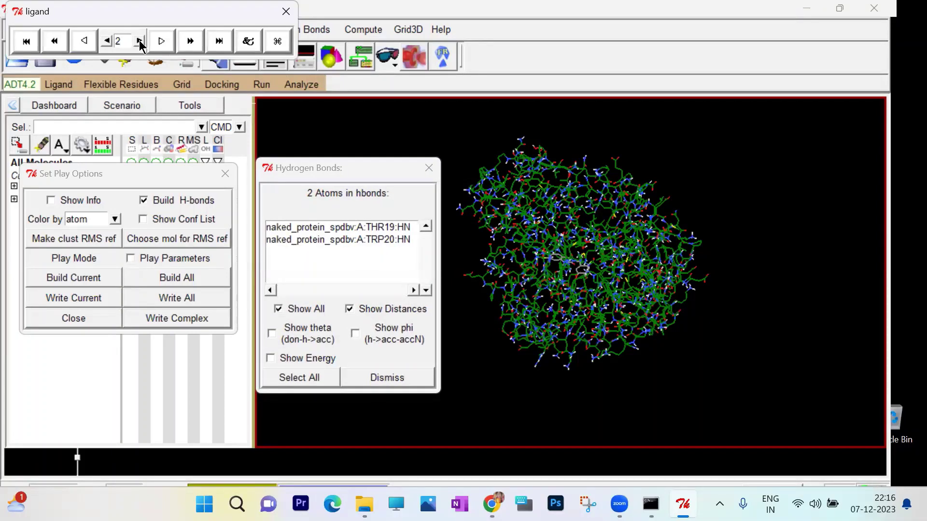
left_click(140, 41)
left_click(140, 42)
left_click(140, 41)
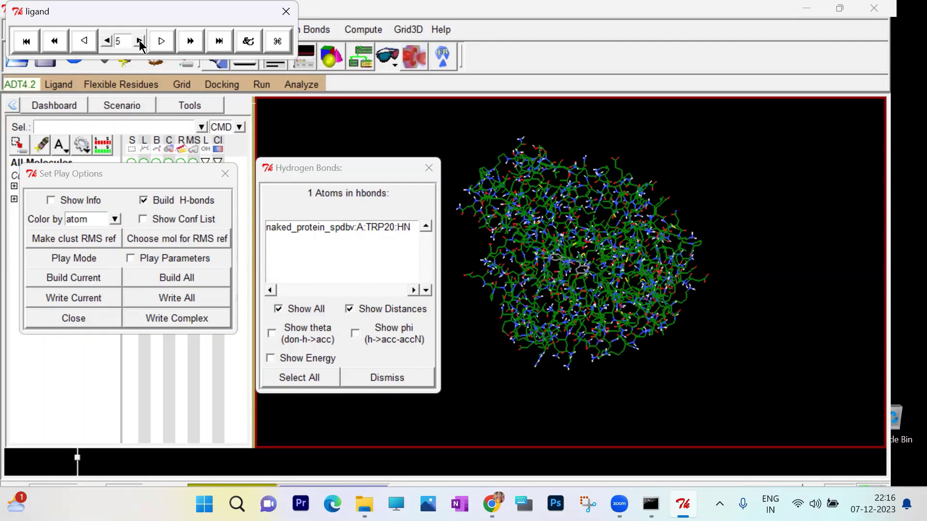
left_click(140, 42)
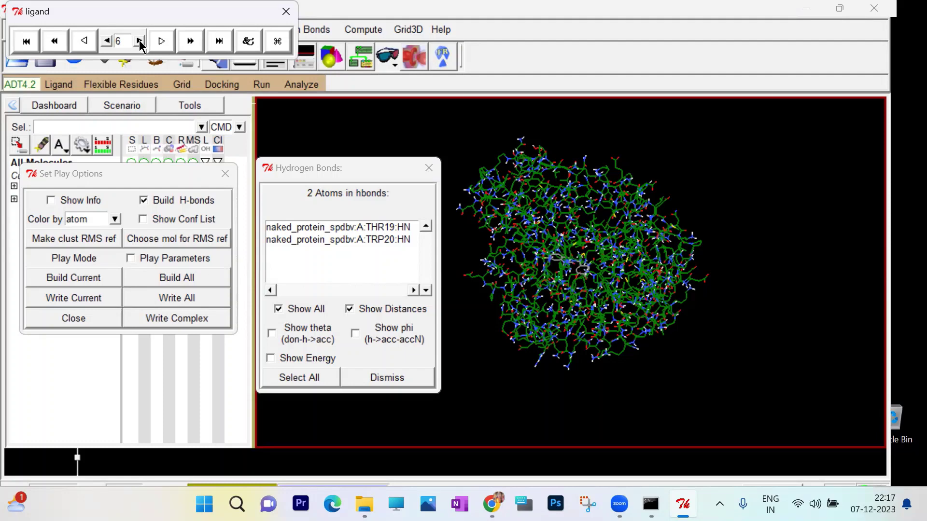
left_click(140, 42)
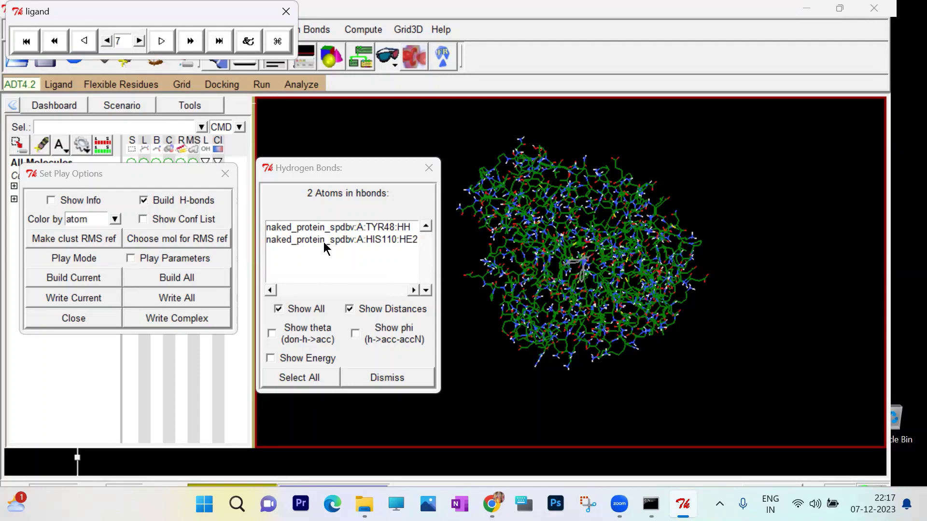
left_click(140, 41)
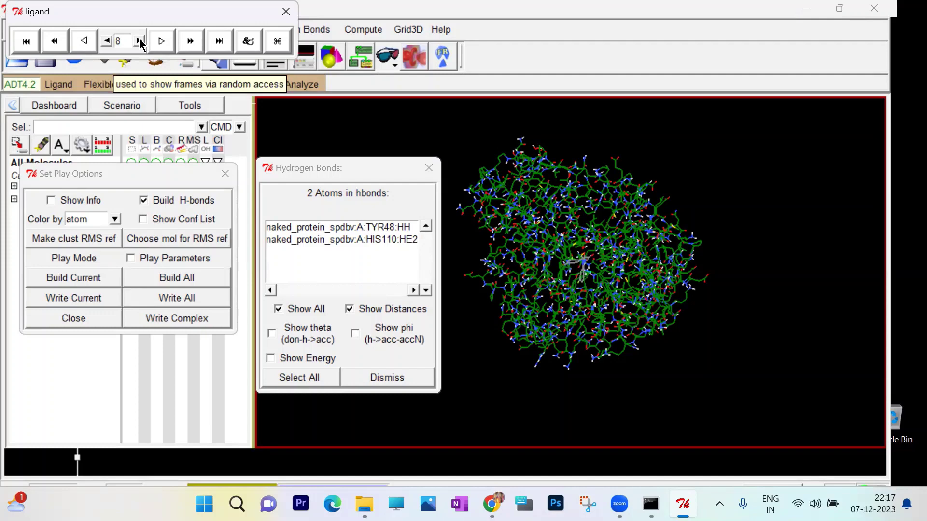
left_click(140, 41)
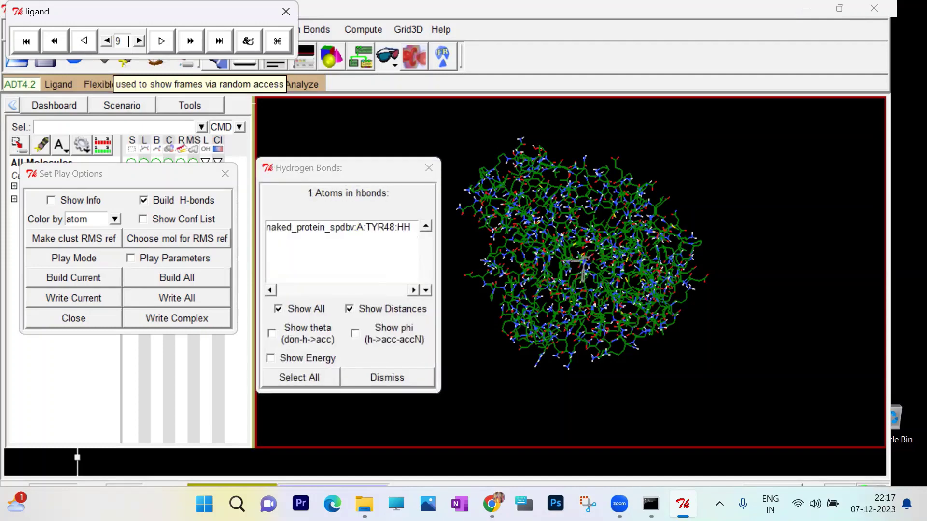
left_click(140, 41)
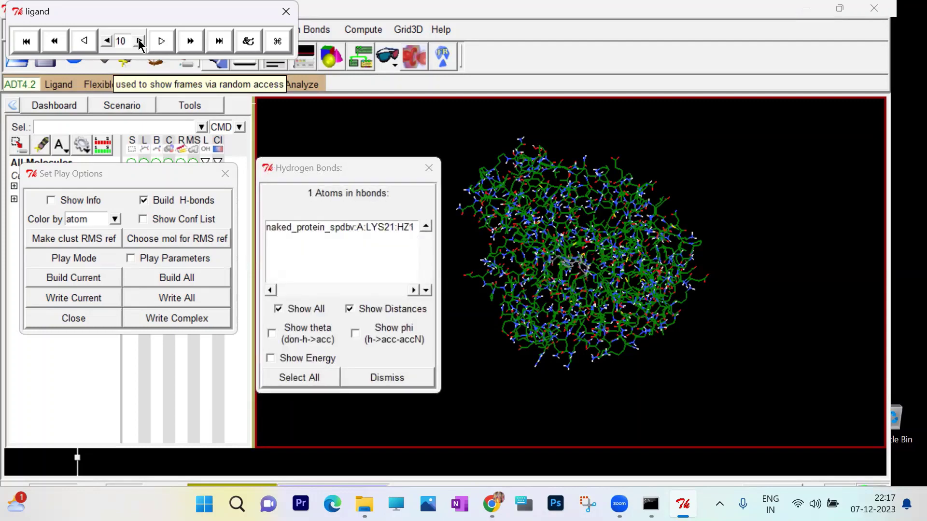
Return to conformation 8 and show its info, placing the info window clear of the other dialogs.
left_click(107, 41)
left_click(108, 42)
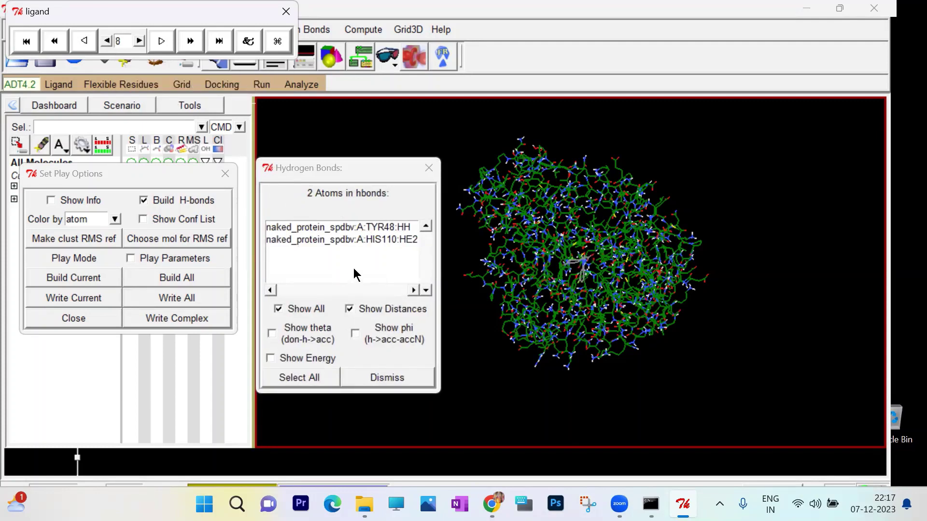
left_click(51, 200)
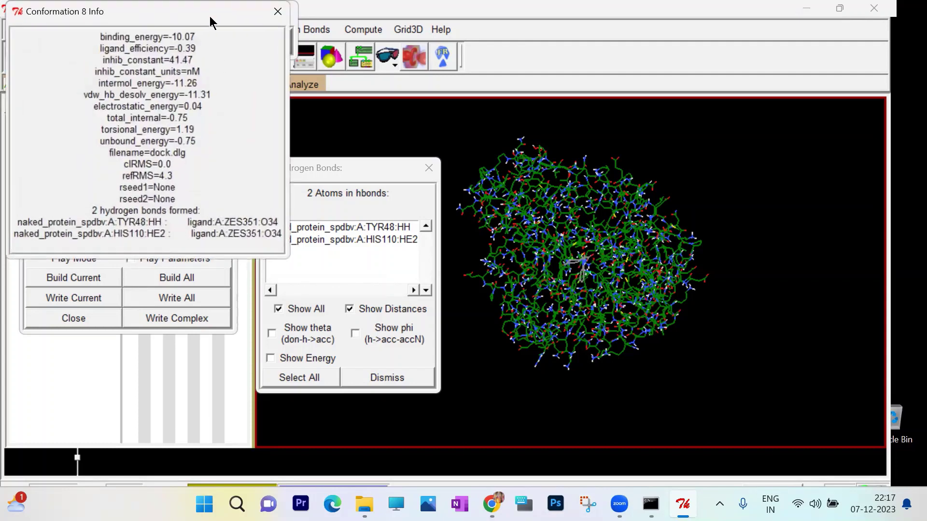
left_click_drag(210, 22, 785, 154)
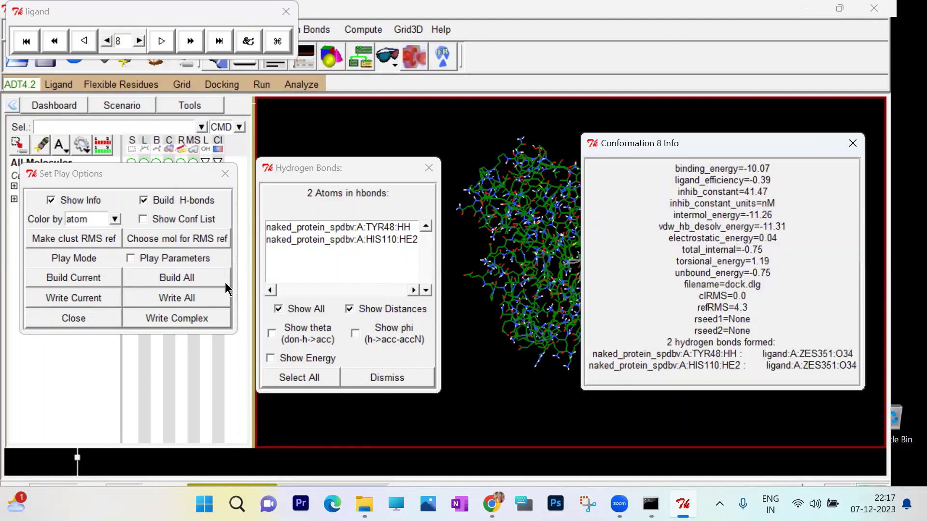
Write the complex of the receptor and current conformation to the Autodock folder as complex.pdb, using the all-files type.
left_click(182, 317)
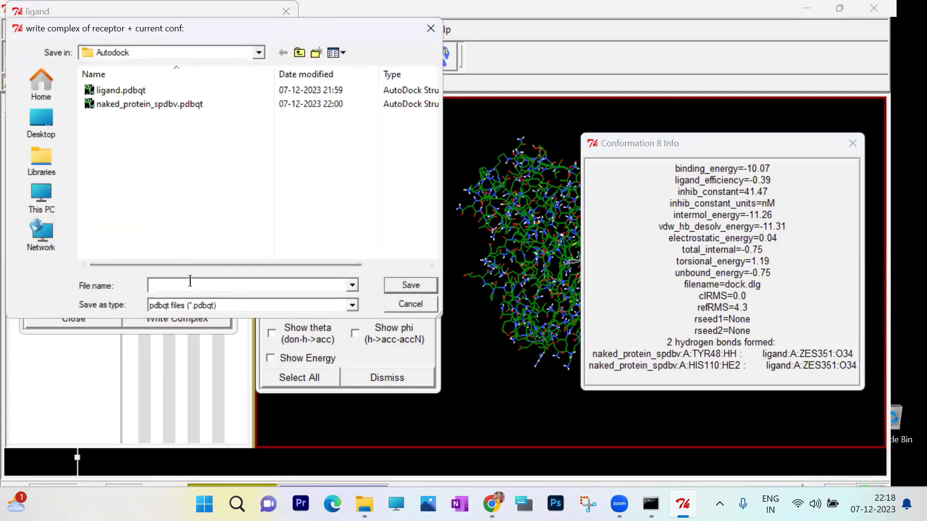
left_click(353, 305)
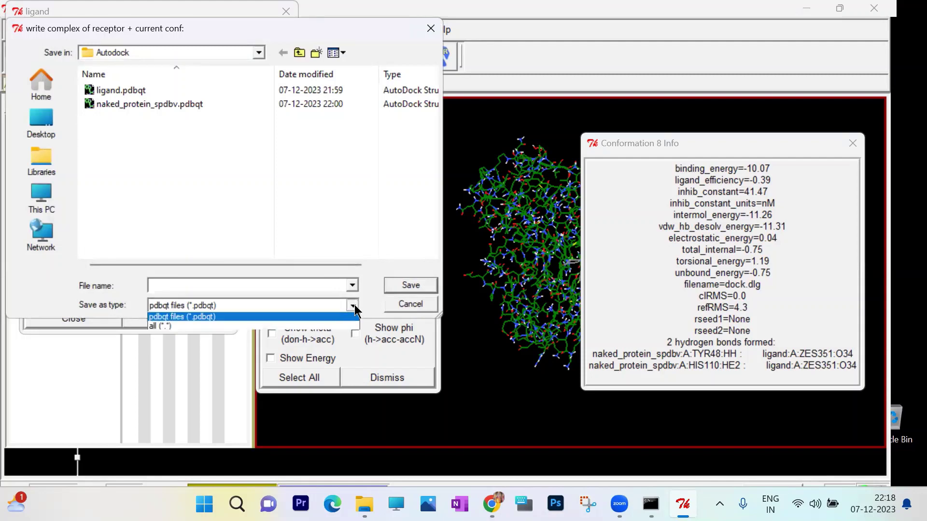
left_click(291, 329)
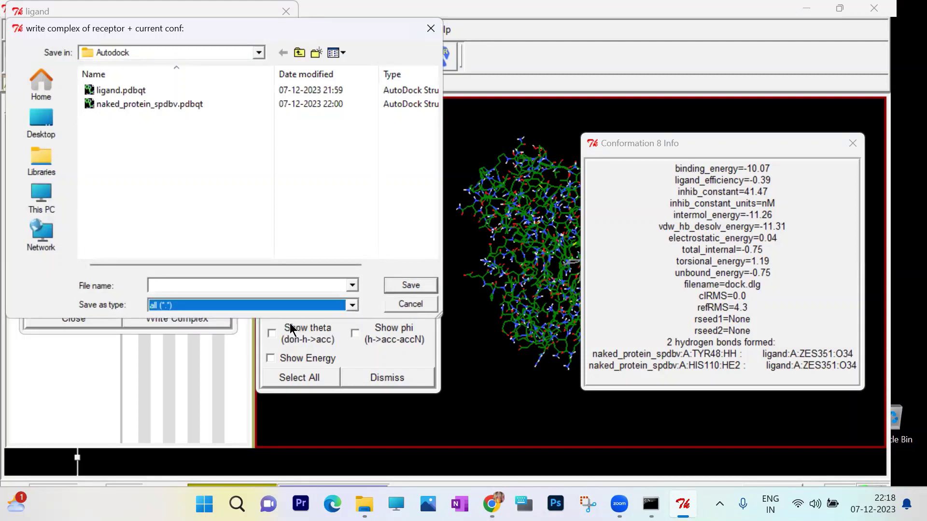
left_click(201, 281)
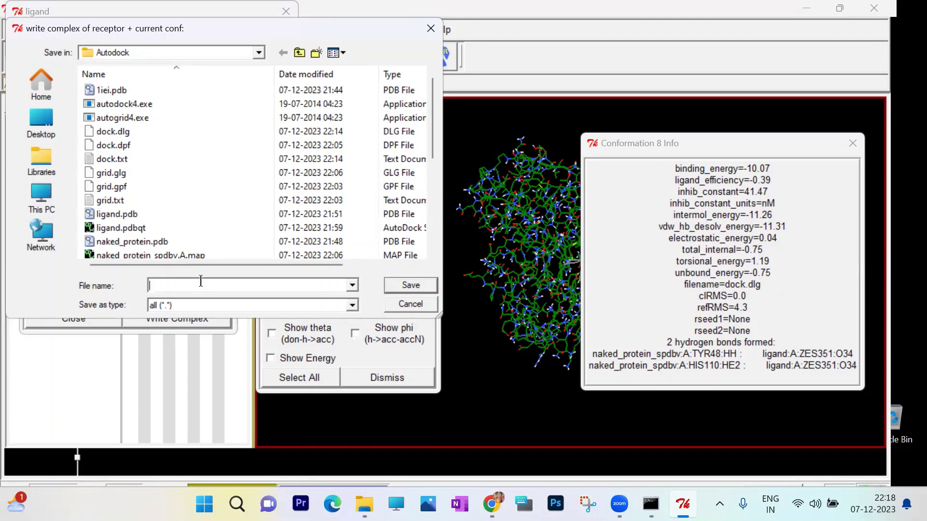
type("complex.pdb")
left_click(352, 306)
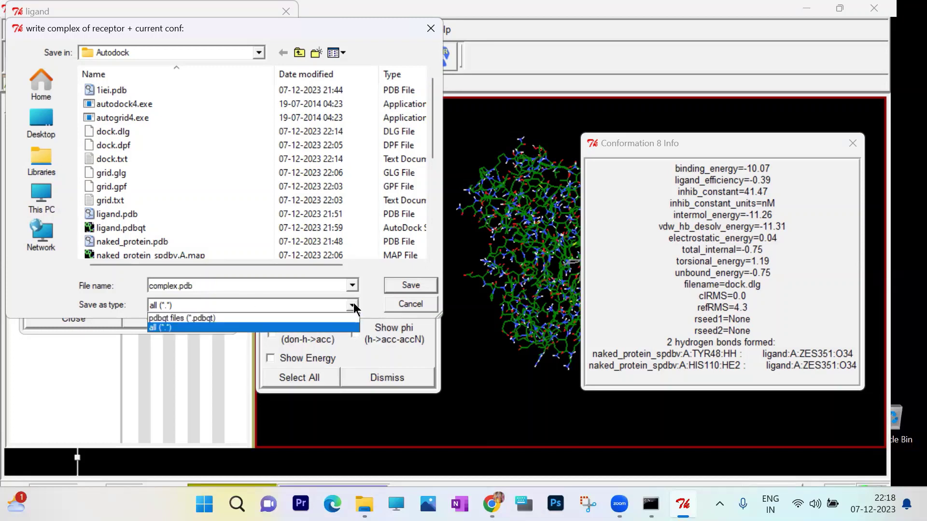
left_click(353, 306)
left_click(410, 288)
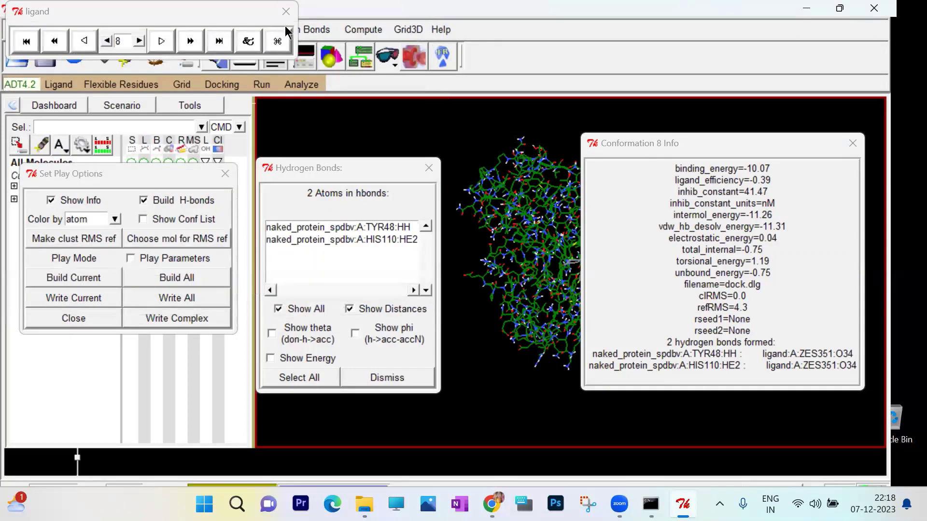
Close the conformation player, play options, hydrogen bond and conformation info windows, and minimize AutoDockTools.
left_click(287, 14)
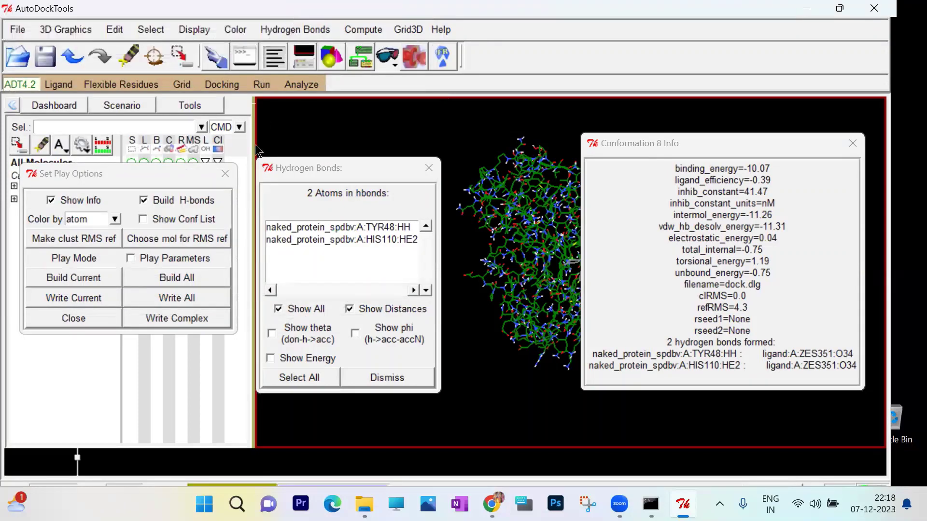
left_click(224, 174)
left_click(428, 167)
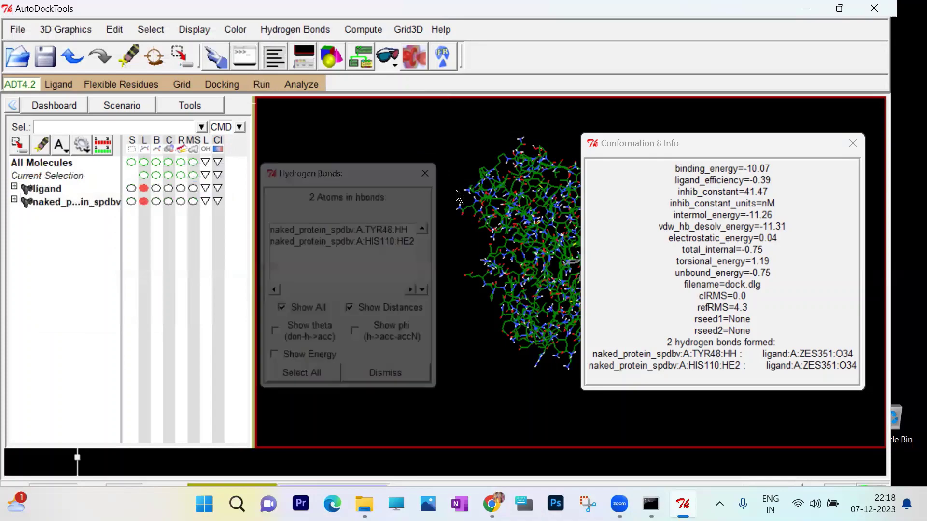
left_click(852, 143)
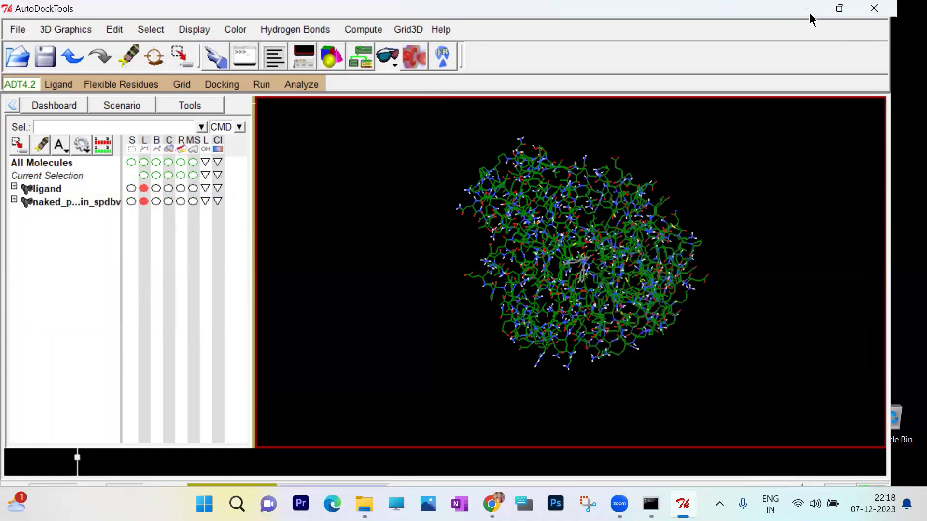
left_click(807, 8)
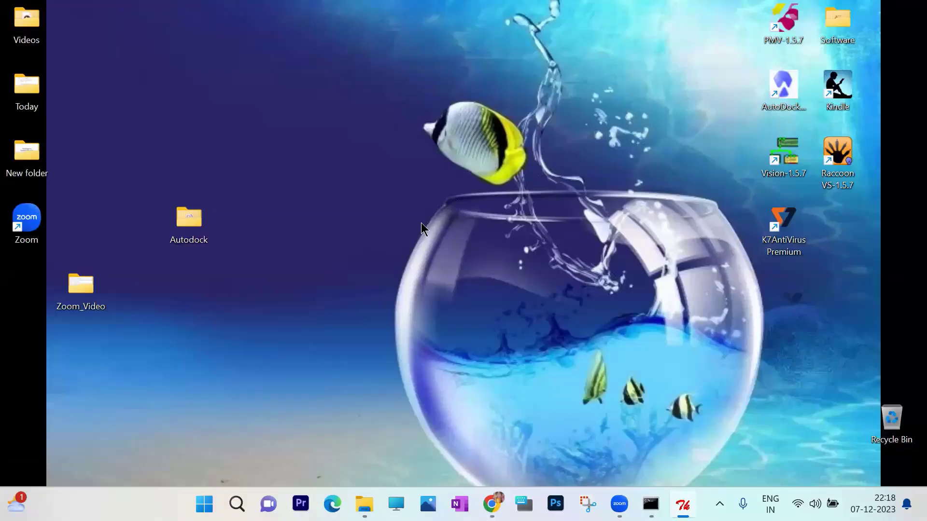
Open complex.pdb from the Autodock folder on the desktop in Discovery Studio Visualizer.
double_click(193, 221)
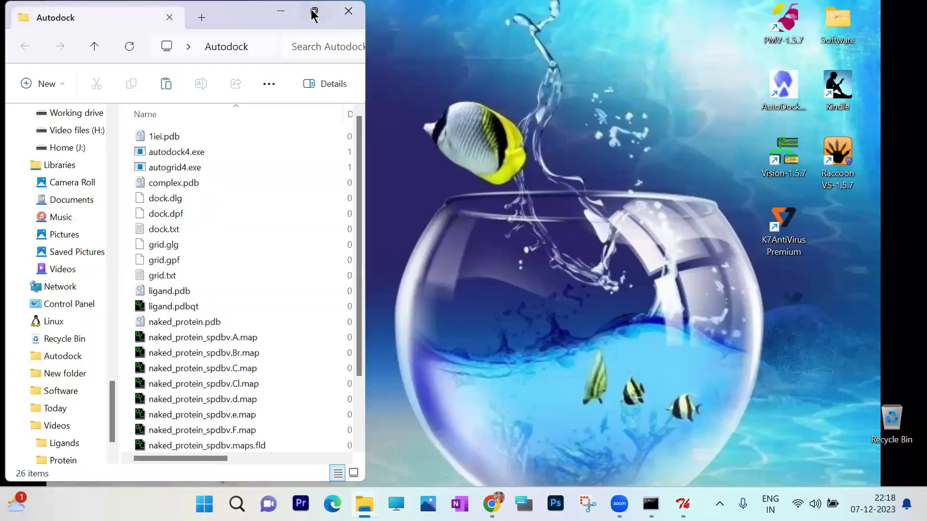
left_click(314, 10)
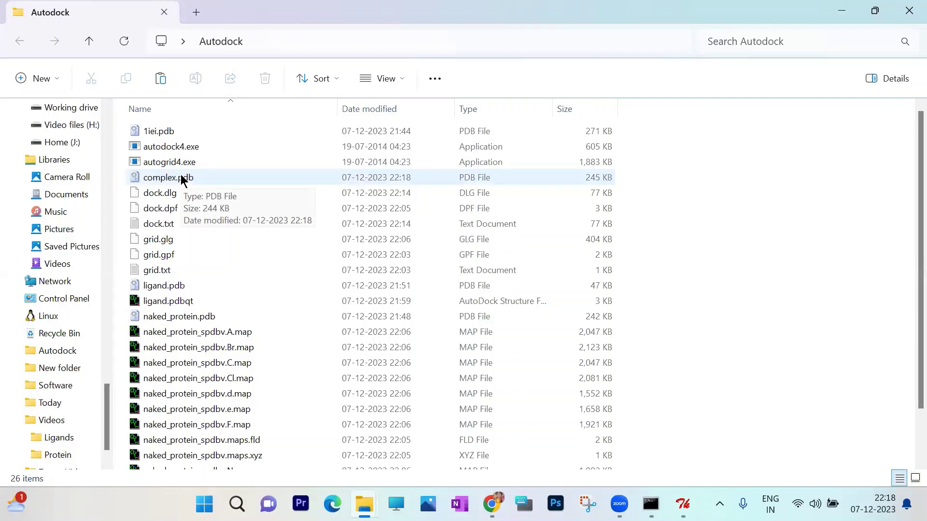
right_click(183, 180)
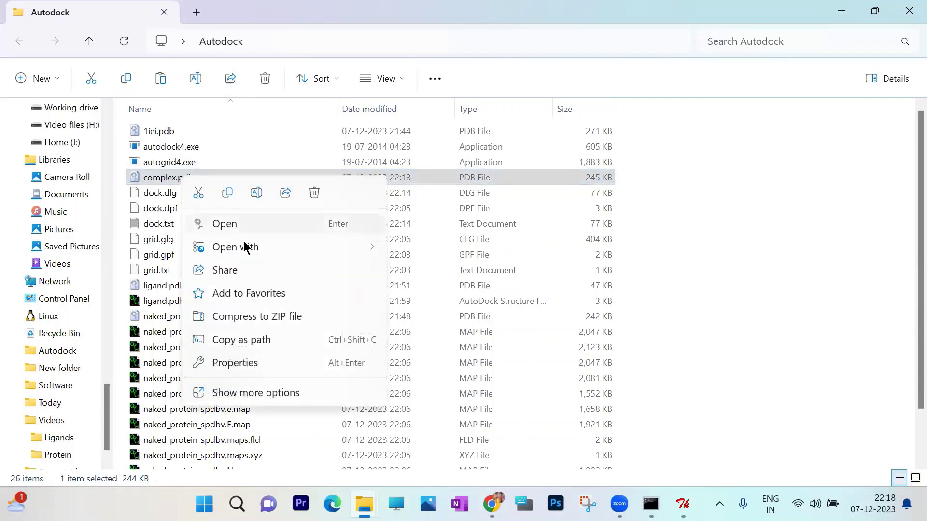
mouse_move(252, 248)
left_click(460, 251)
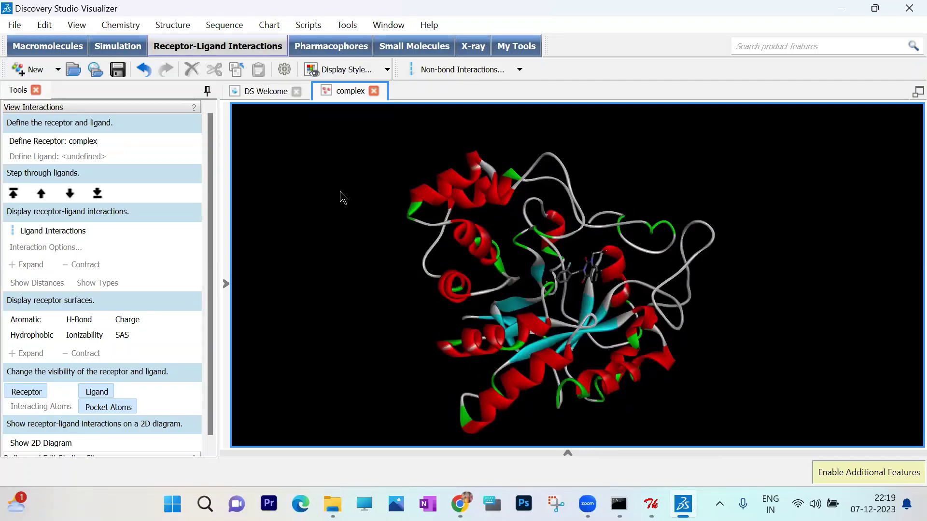
Show only the ligand binding site atoms of the complex with the ligand interactions script.
left_click(308, 25)
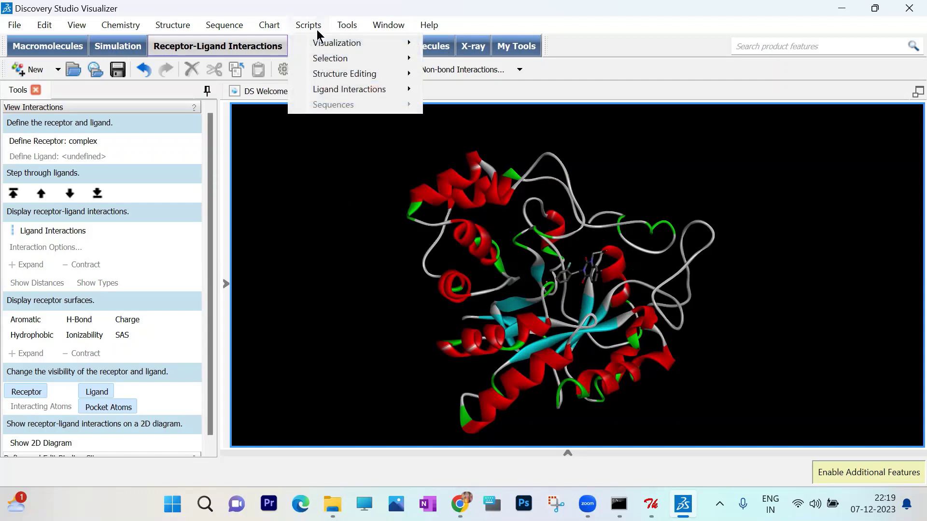
mouse_move(333, 91)
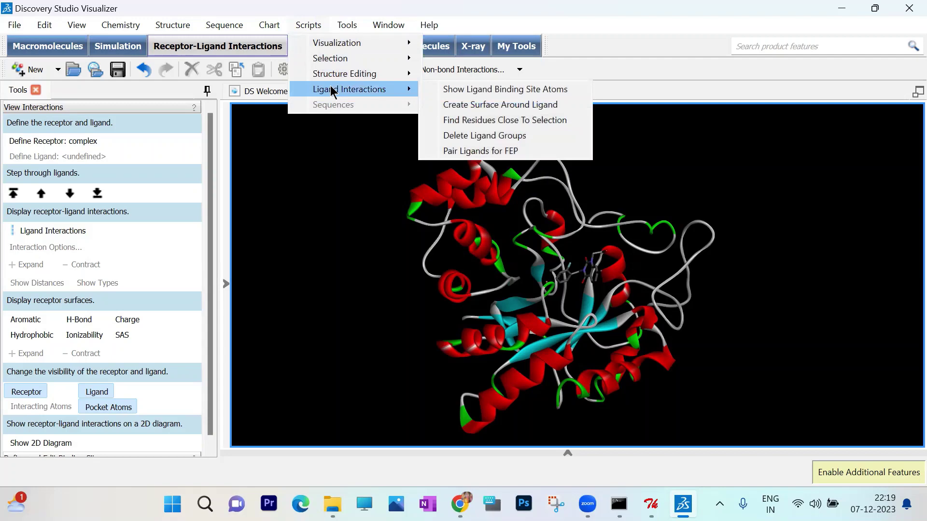
left_click(485, 91)
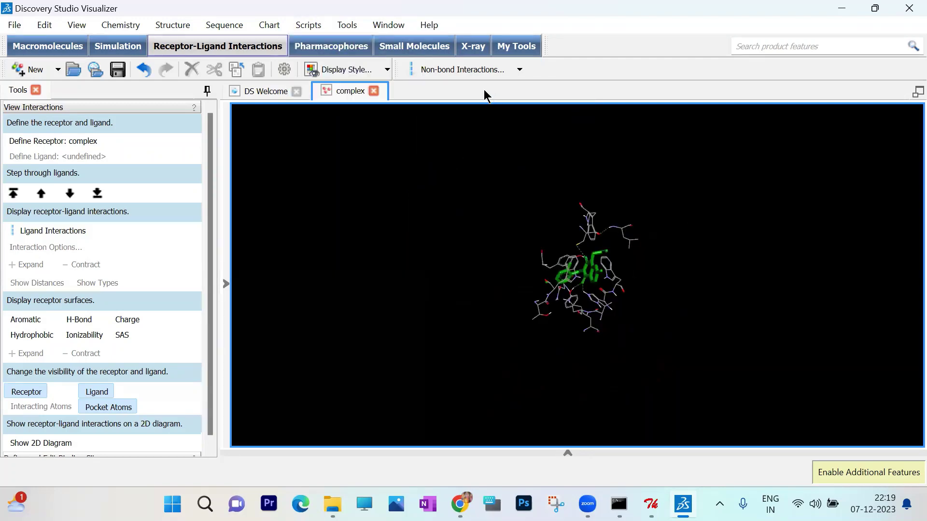
scroll(584, 256, "up", 3)
scroll(584, 255, "up", 2)
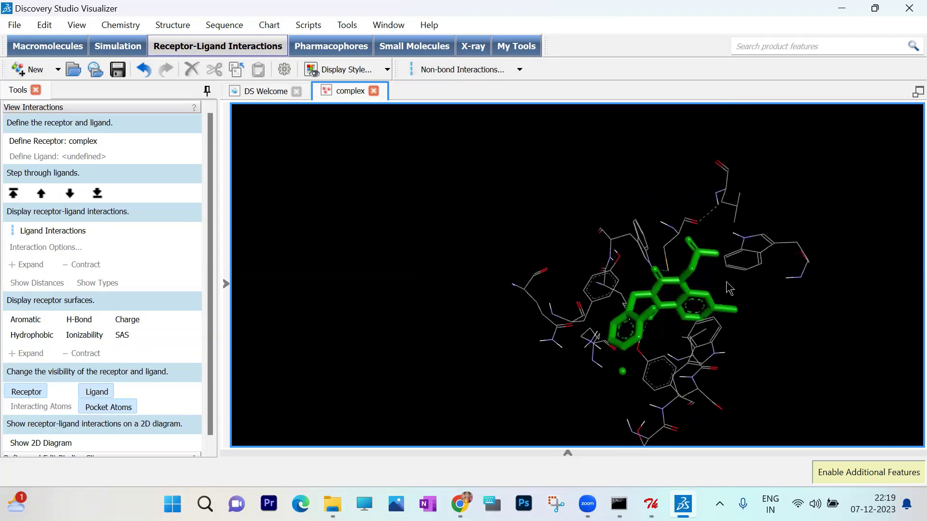
Delete the detached bromine atom BR3 lying apart from the ligand.
left_click(623, 373)
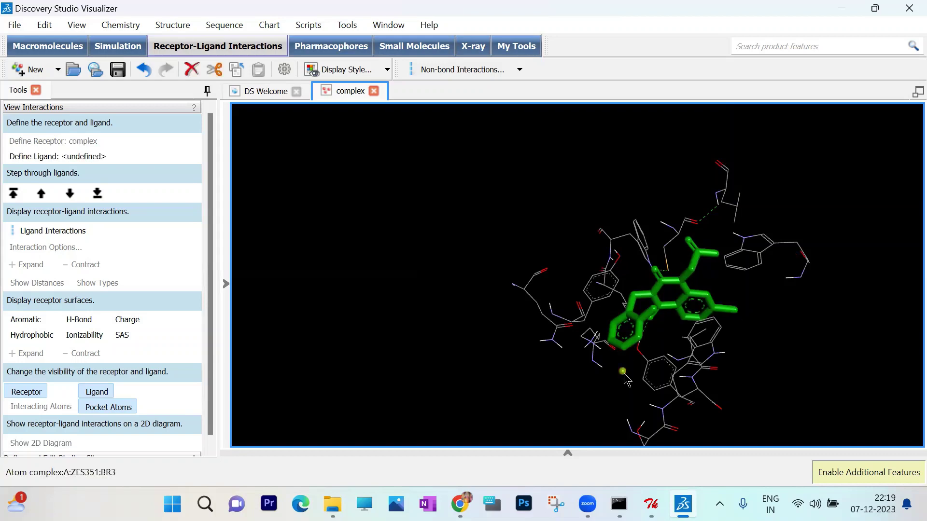
left_click(630, 382)
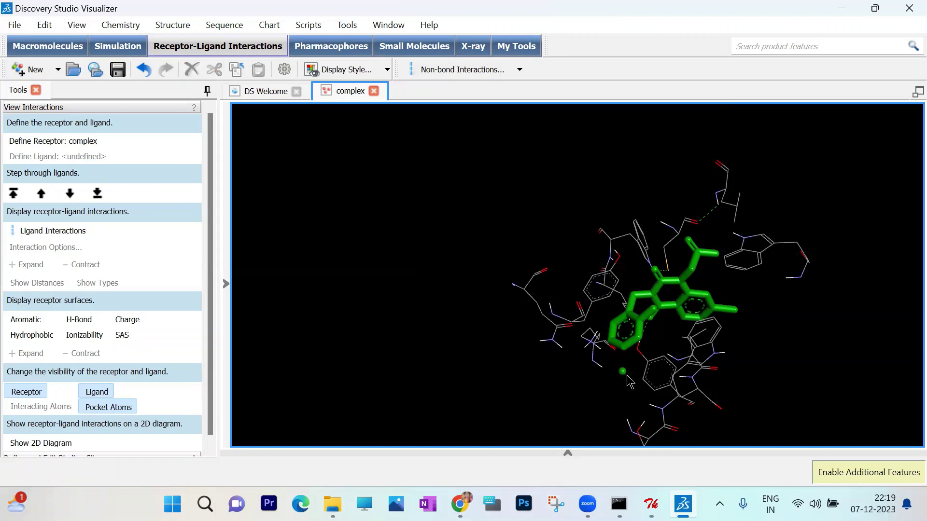
left_click(622, 372)
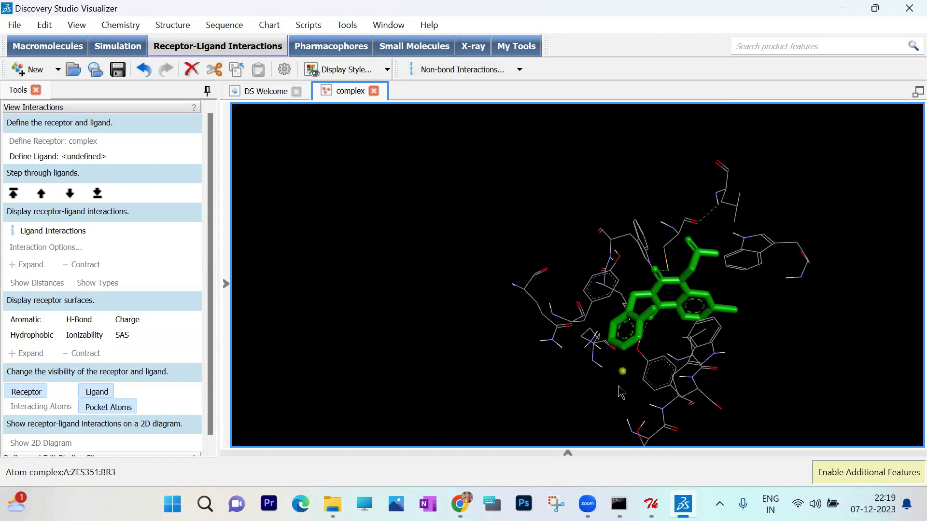
left_click(621, 393)
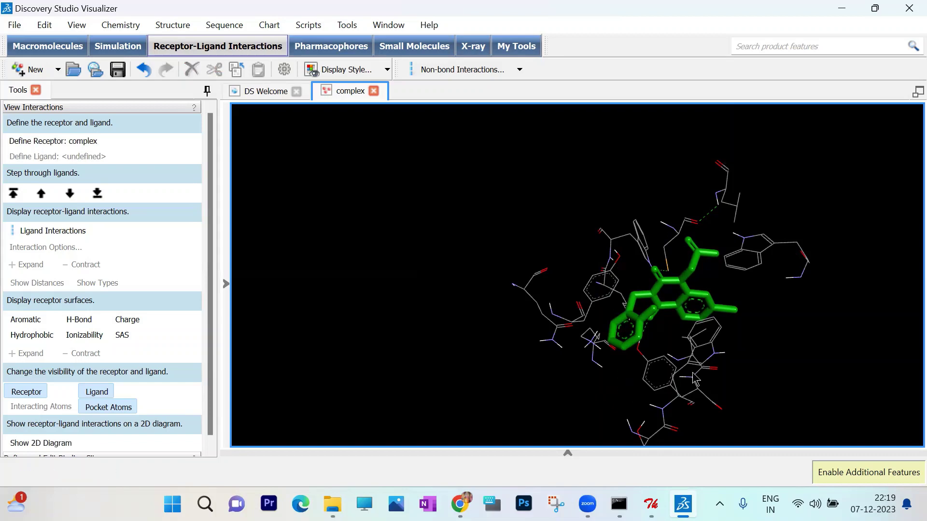
Add labels to the complex with AminoAcid as the object, Name as the attribute and black as the color.
right_click(810, 346)
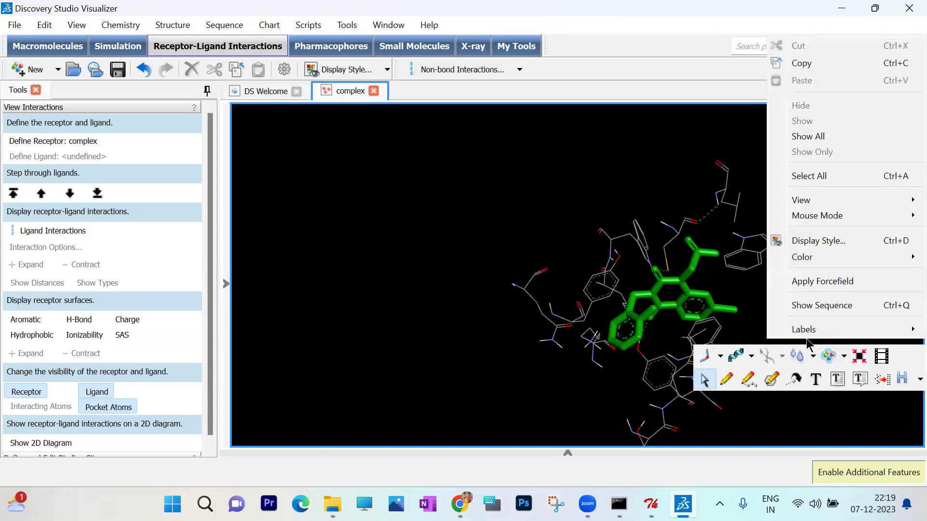
mouse_move(811, 336)
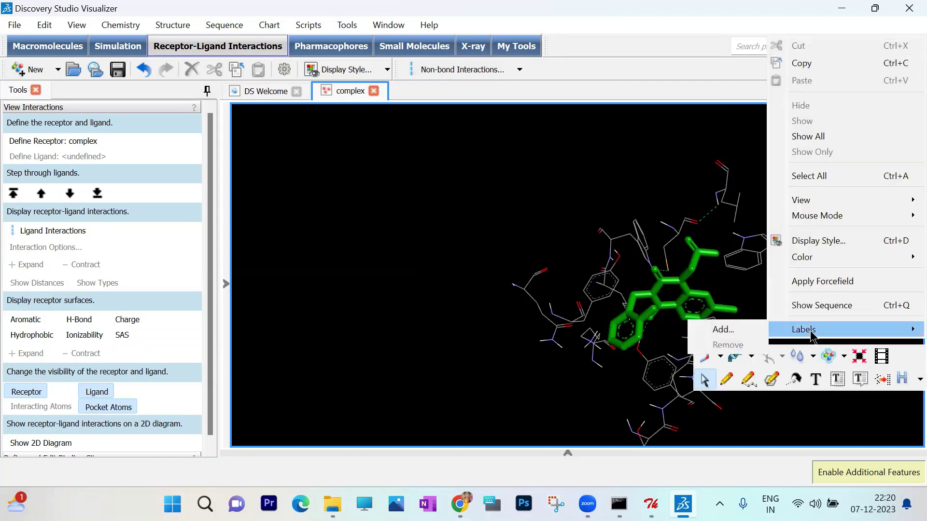
left_click(729, 330)
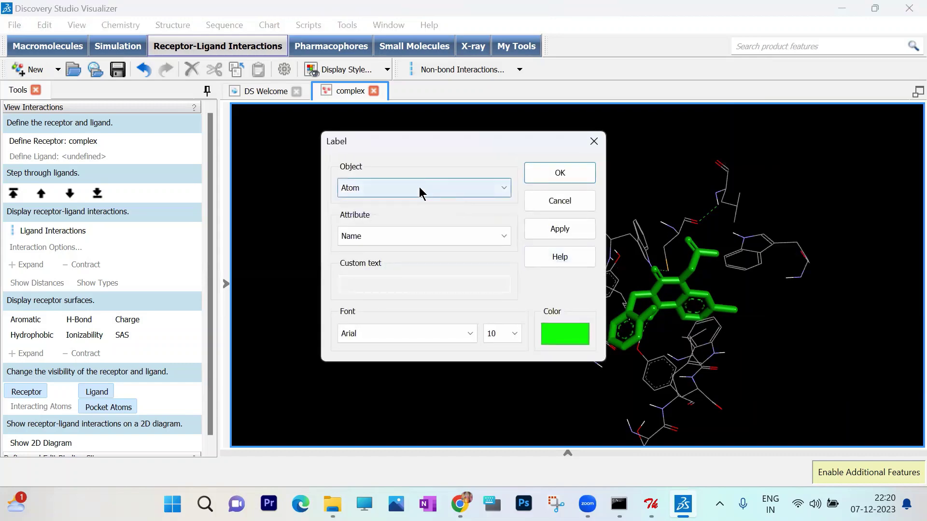
left_click(420, 193)
left_click(421, 203)
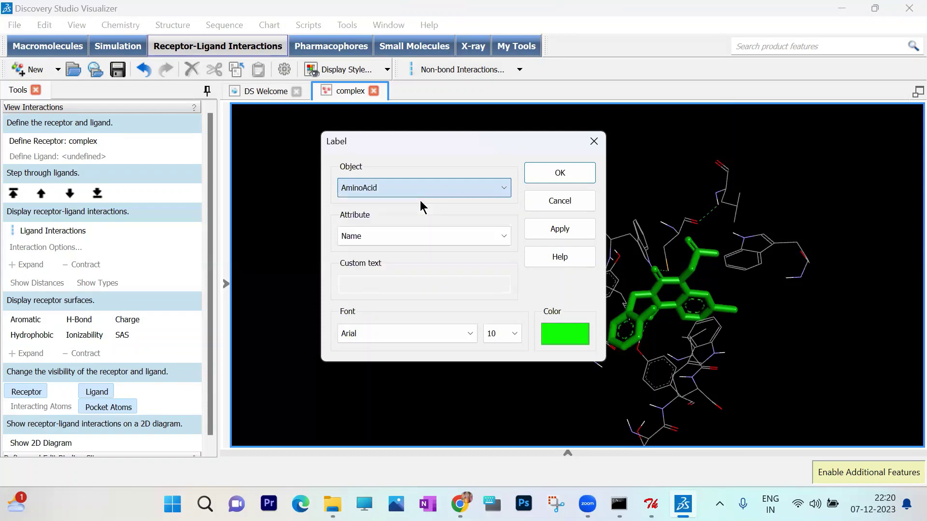
left_click(565, 332)
left_click(239, 118)
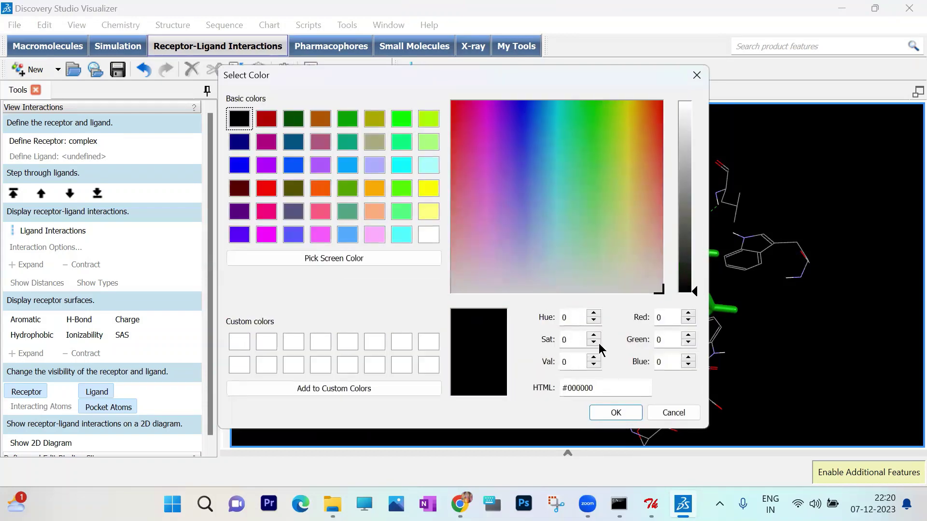
left_click(625, 411)
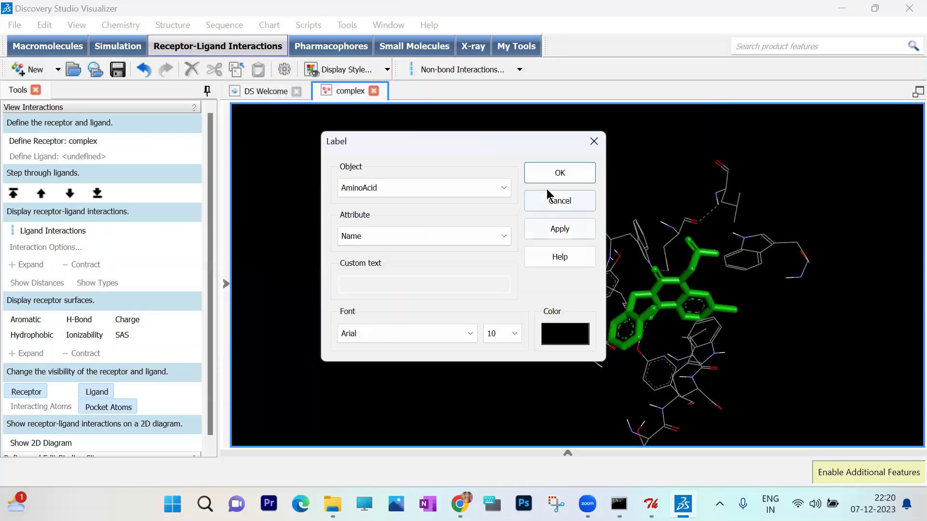
left_click(559, 173)
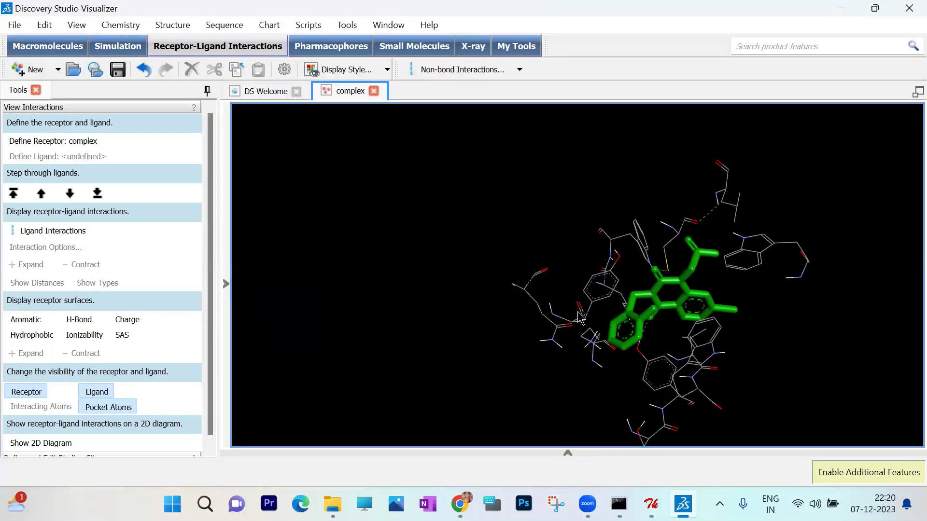
Run the Publication Quality visualization script on the complex.
left_click(309, 25)
mouse_move(337, 44)
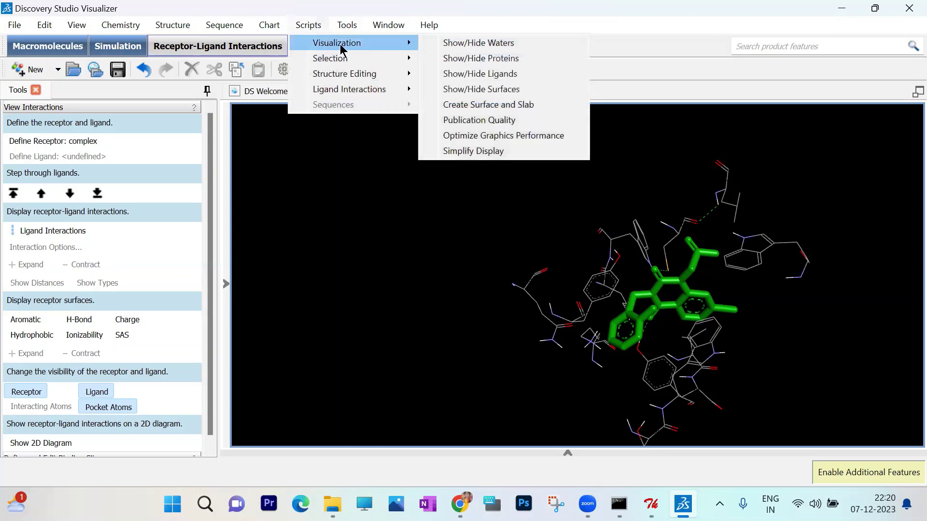
left_click(474, 120)
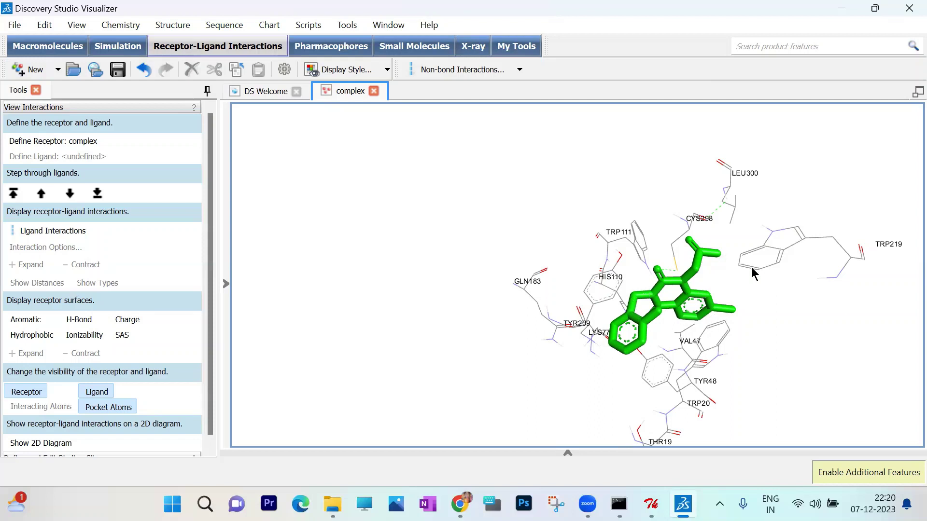
Color the complex by element and generate the 2D diagram of its receptor-ligand interactions.
right_click(816, 360)
mouse_move(819, 349)
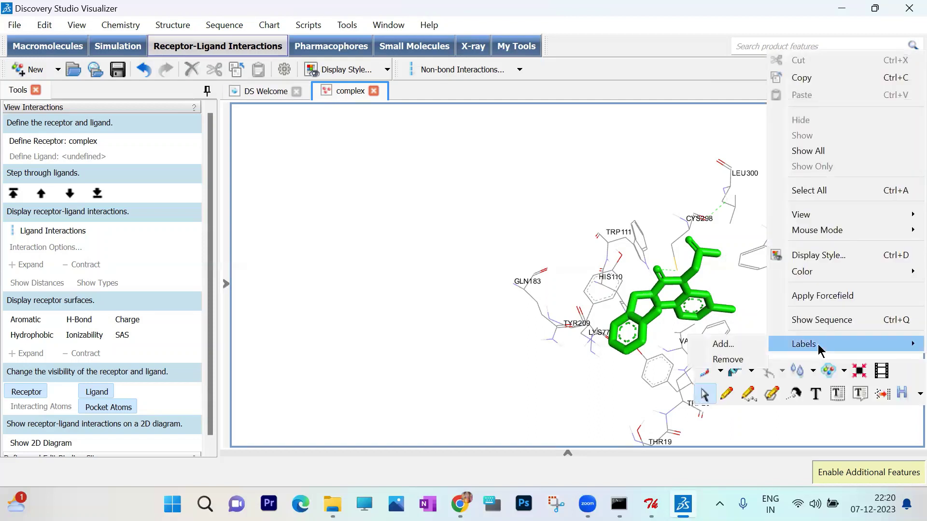
mouse_move(819, 275)
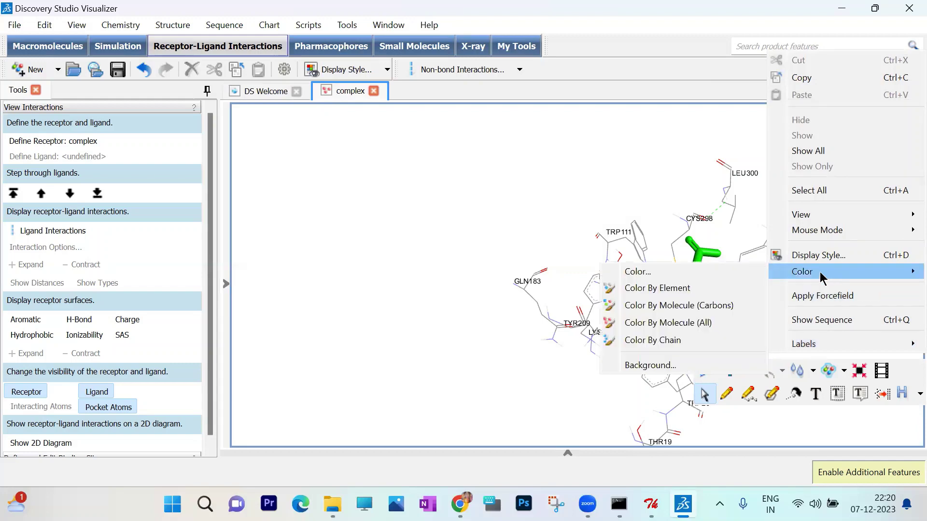
left_click(707, 288)
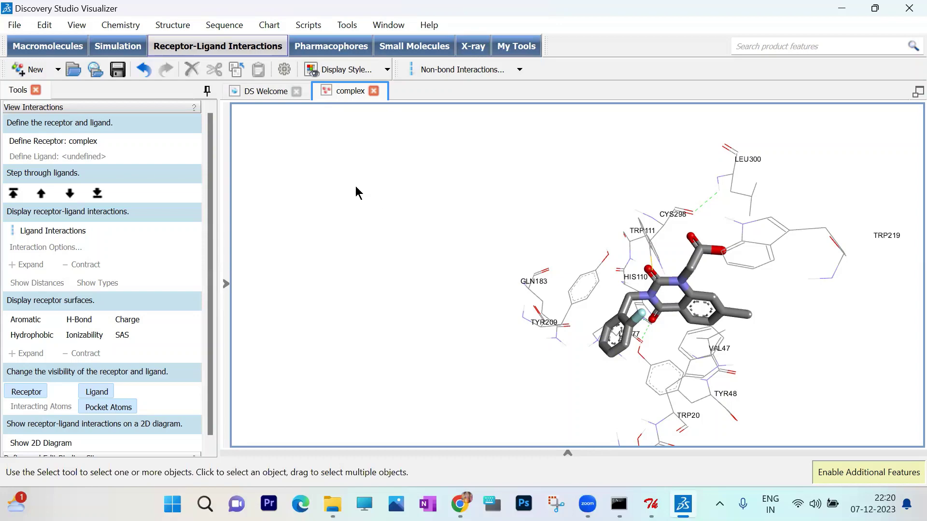
left_click(41, 443)
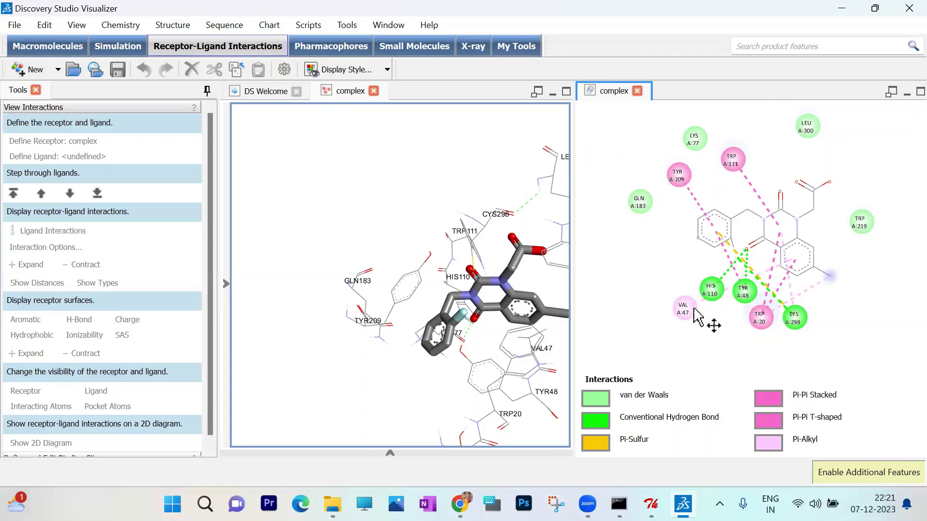
Save the 3D binding site view as the image complex_3D.png in the Autodock folder, keeping the default image size.
left_click(329, 158)
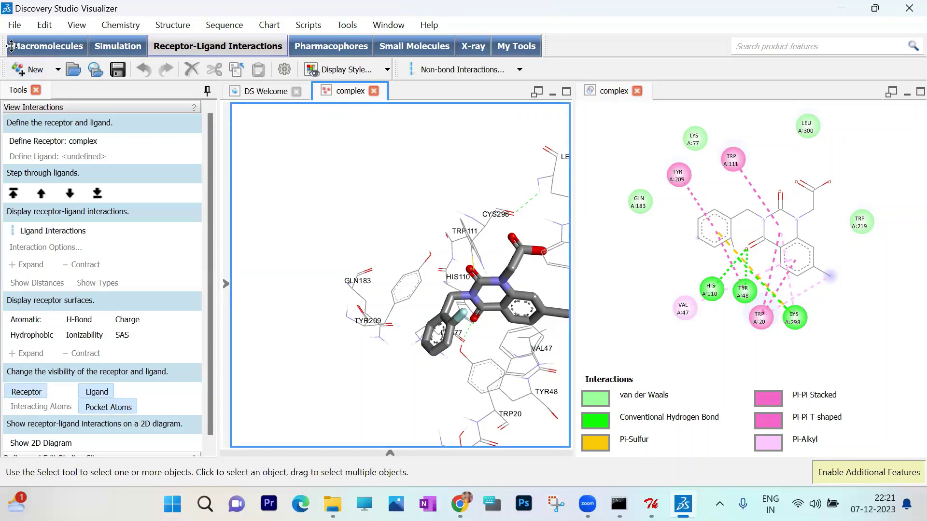
left_click(15, 25)
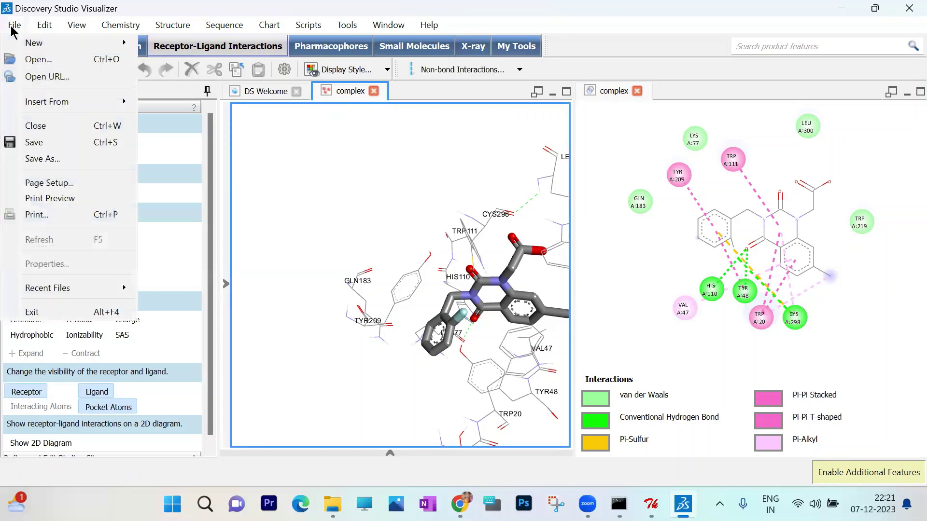
left_click(63, 159)
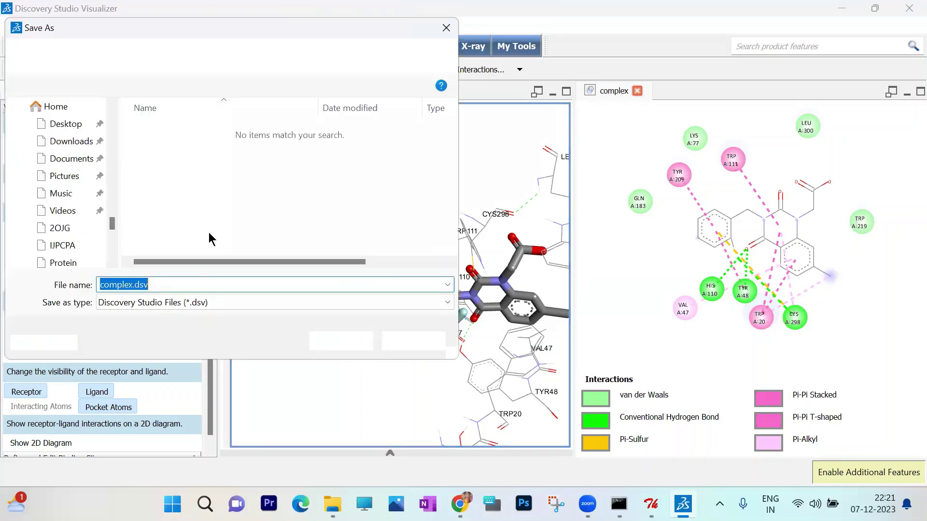
left_click(205, 303)
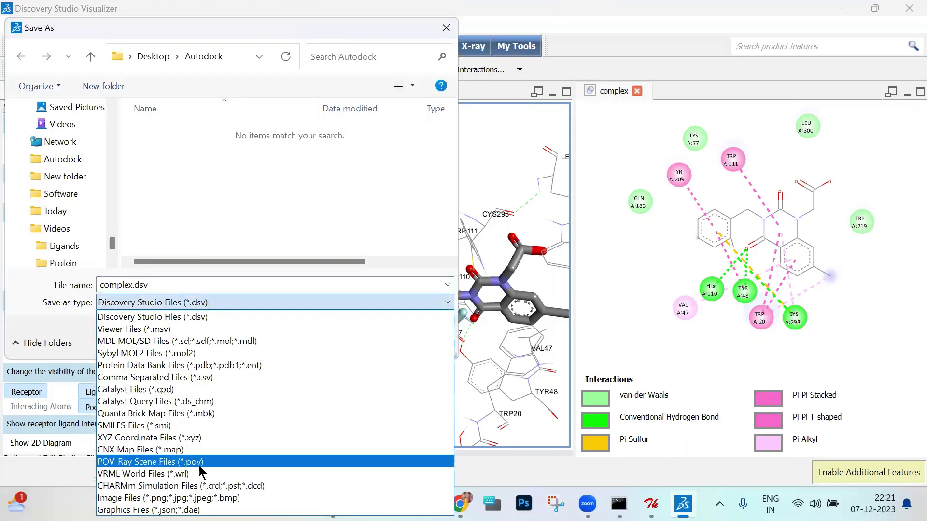
left_click(203, 499)
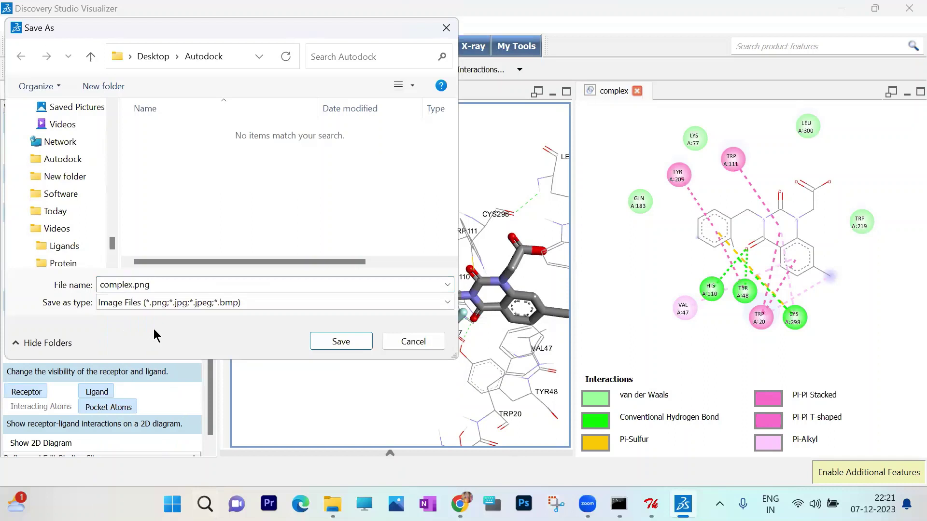
left_click(133, 284)
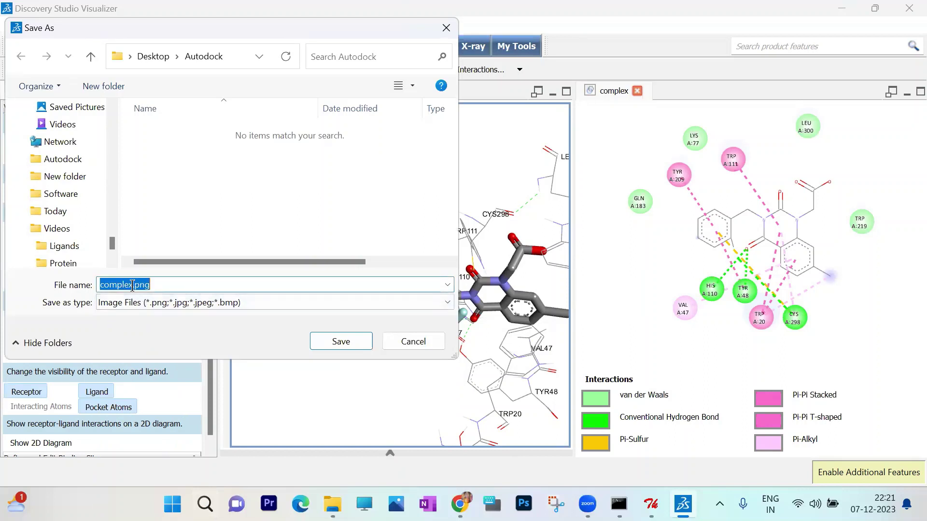
left_click(133, 285)
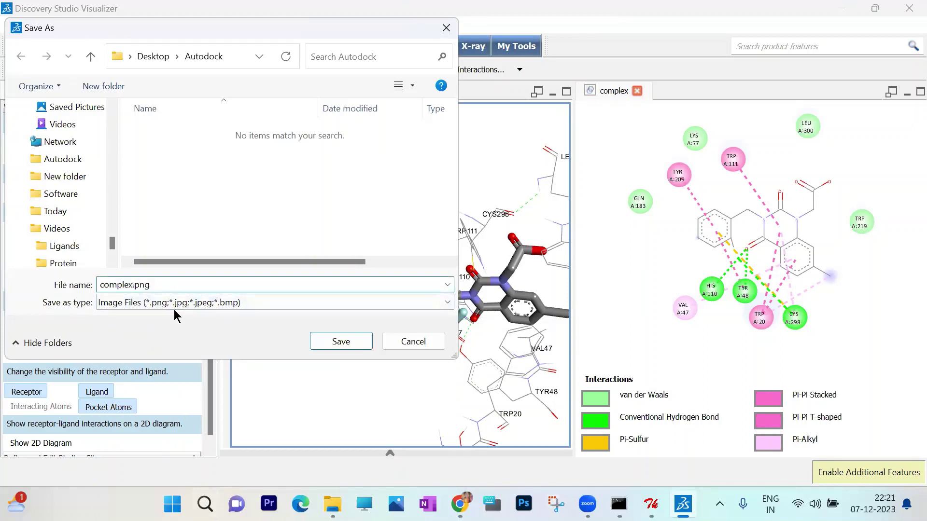
type("_3D")
left_click(236, 285)
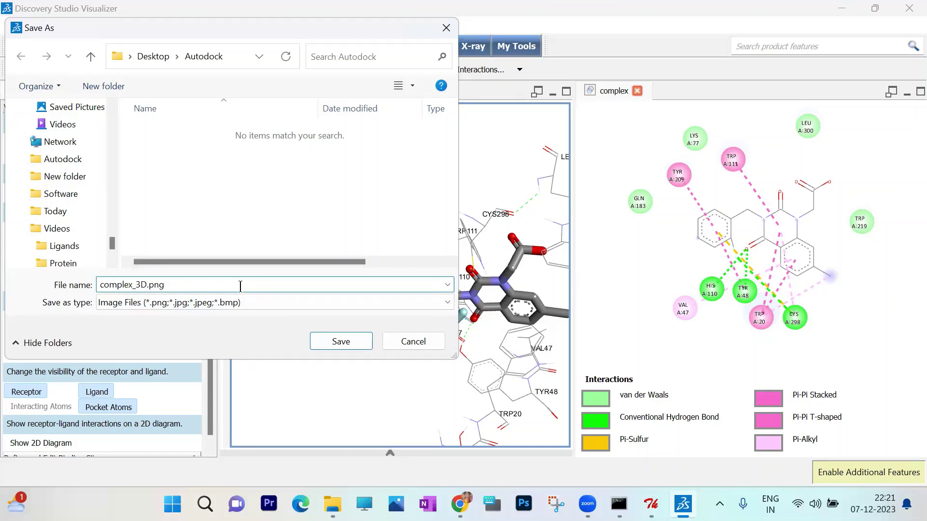
left_click(342, 342)
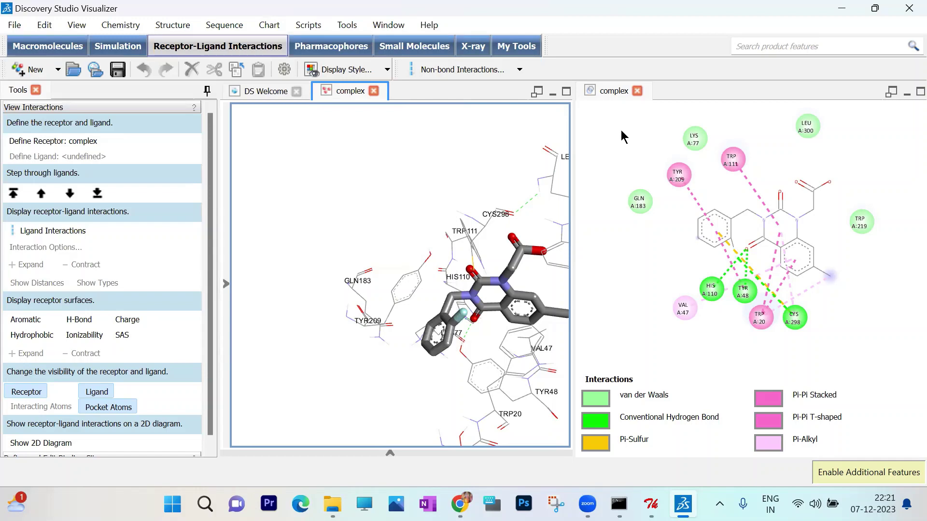
left_click(616, 221)
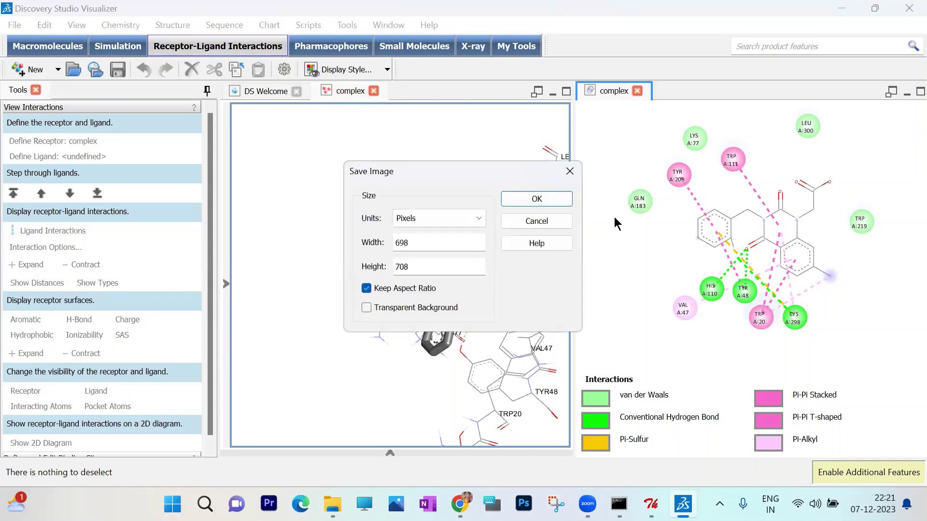
left_click(537, 199)
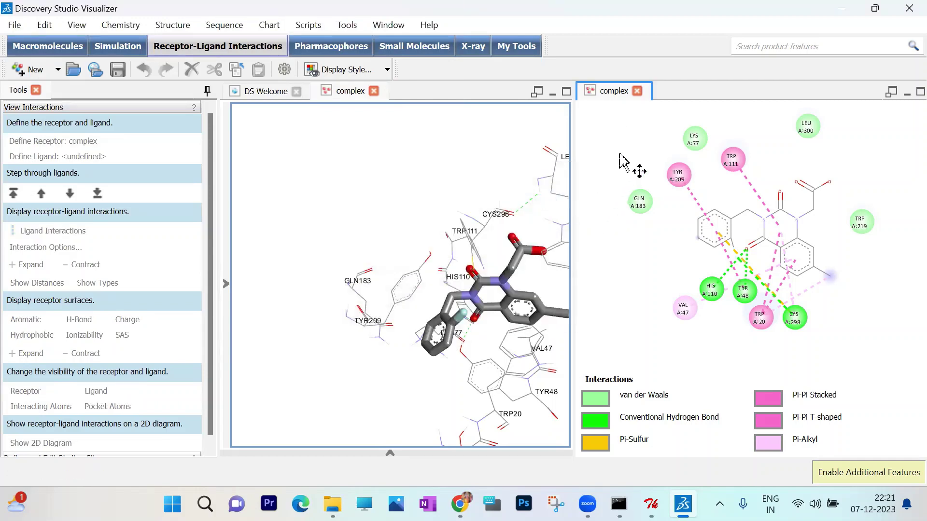
Save the 2D interaction diagram as the image complex_2D.png in the Autodock folder, keeping the default image size.
left_click(15, 26)
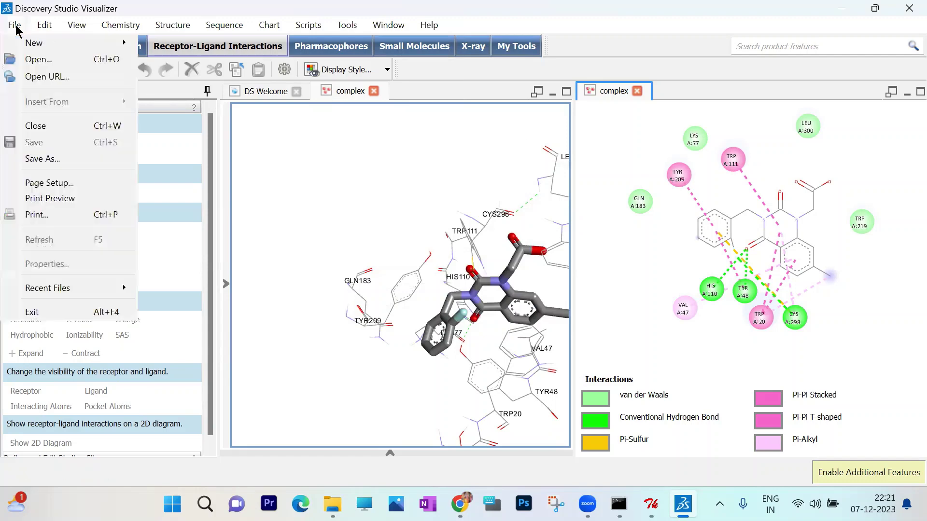
left_click(68, 159)
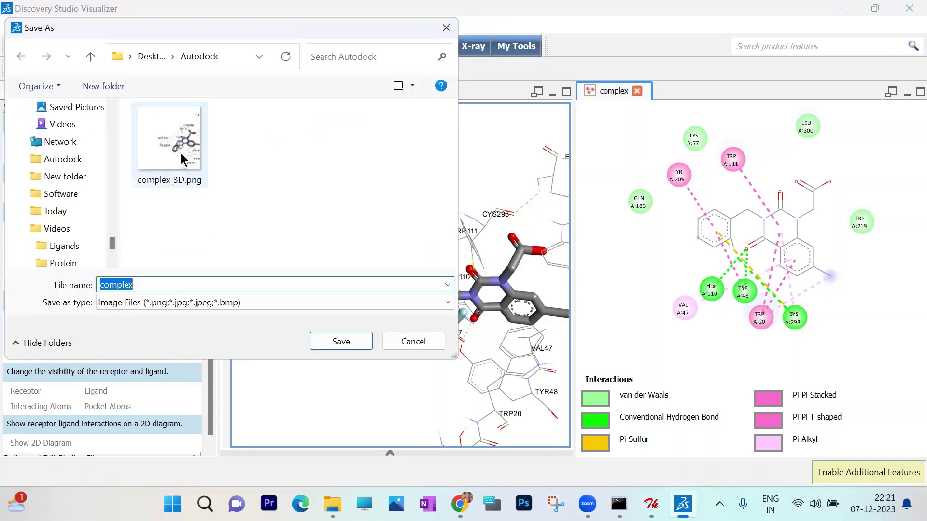
left_click(182, 154)
left_click(143, 285)
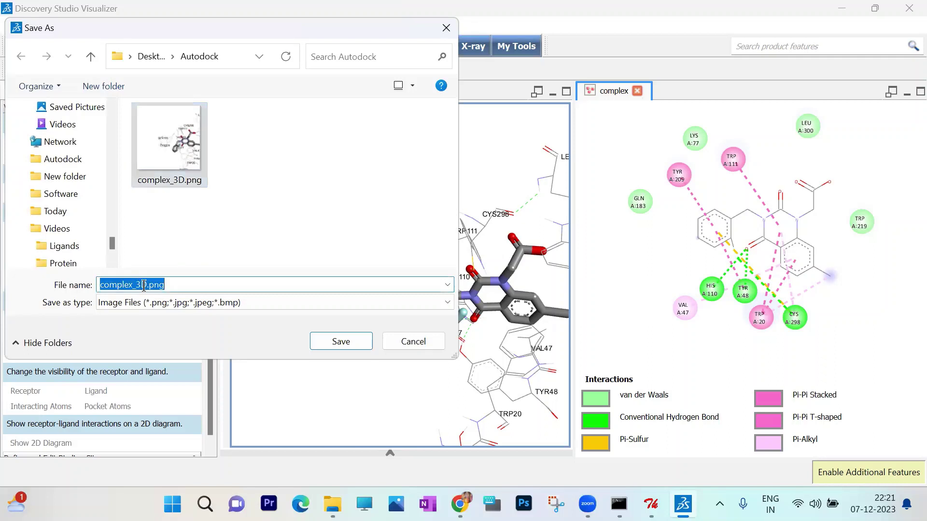
left_click(140, 285)
key("BackSpace")
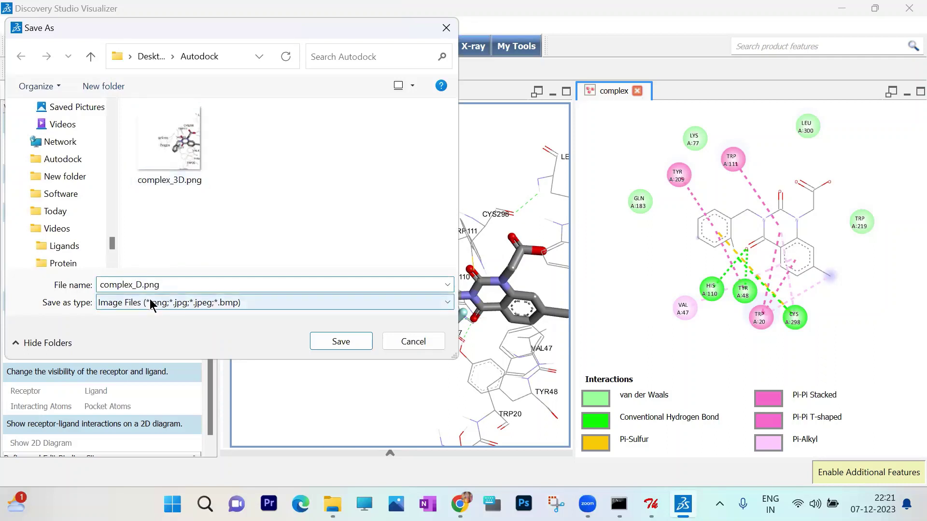
type("2")
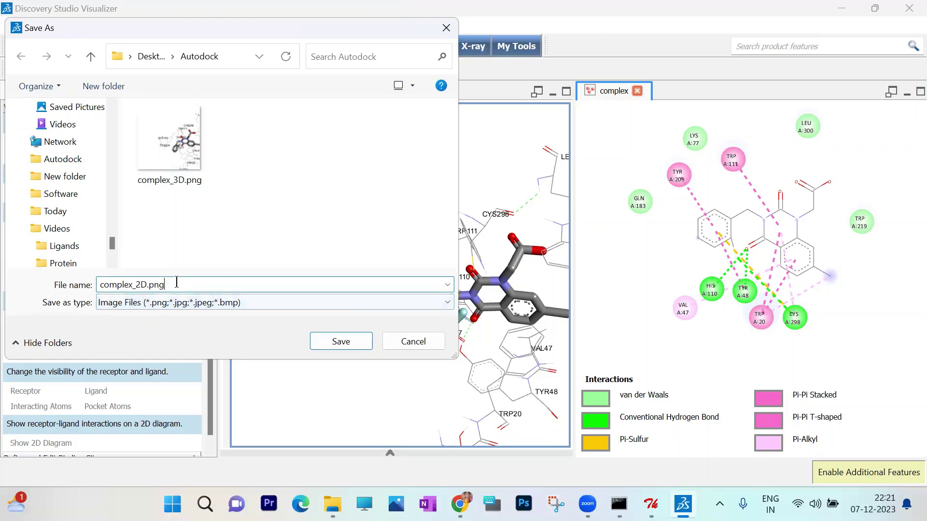
left_click(349, 344)
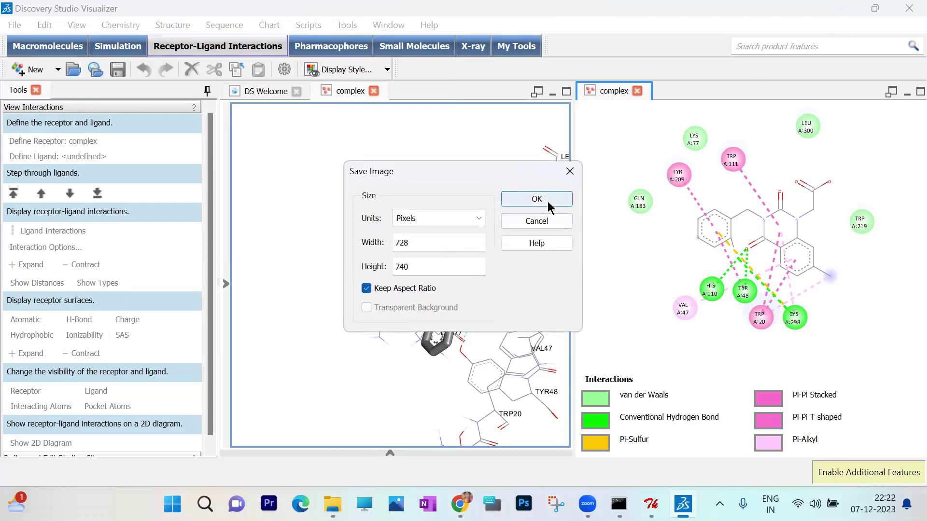
left_click(536, 199)
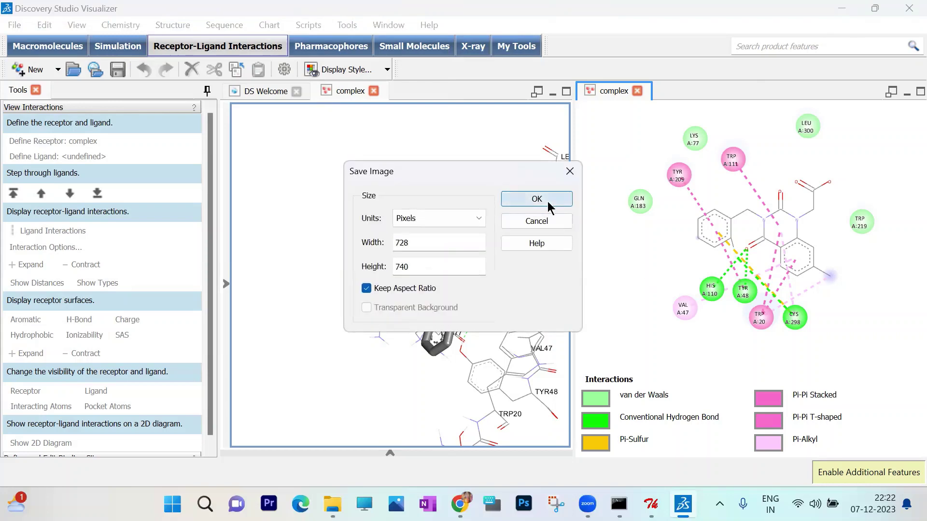
Close Discovery Studio Visualizer without saving the changes.
left_click(906, 10)
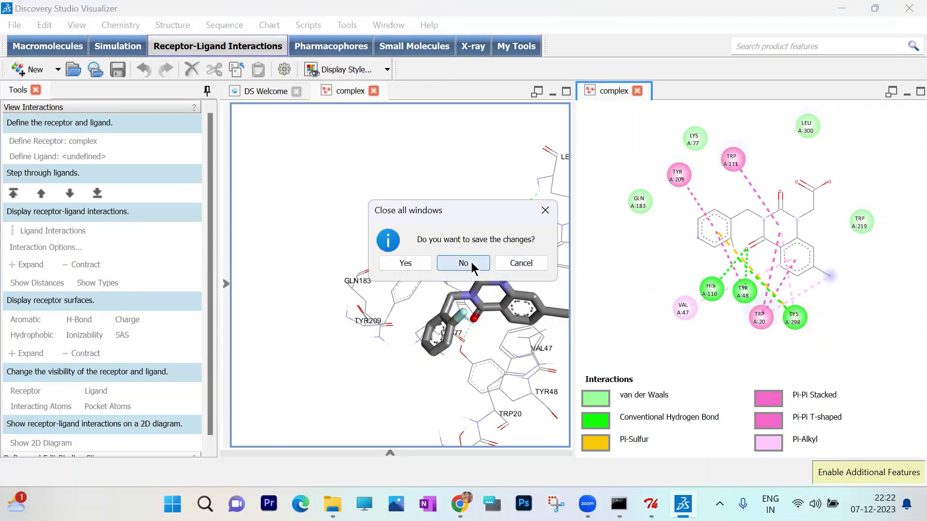
left_click(462, 264)
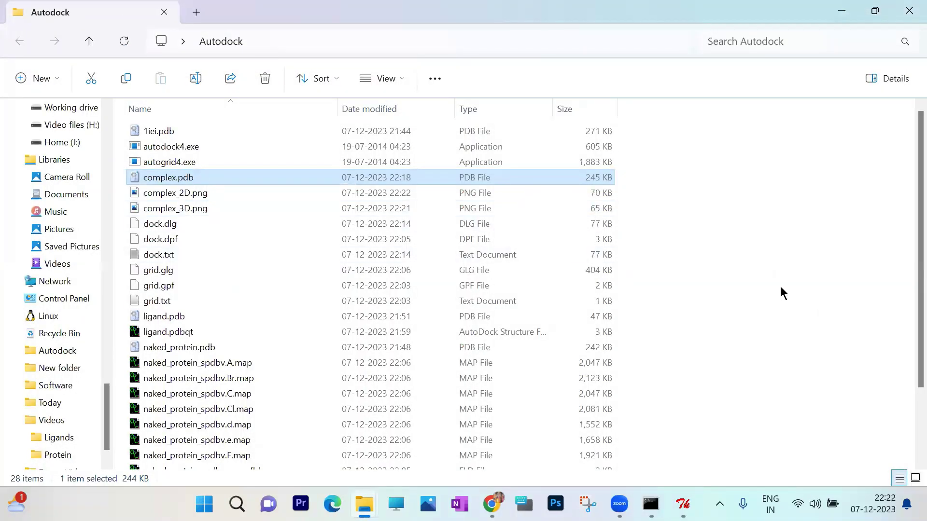
Open complex_3D.png from the Autodock folder in the image viewer and view complex_2D.png as well.
left_click(182, 210)
left_click(181, 209)
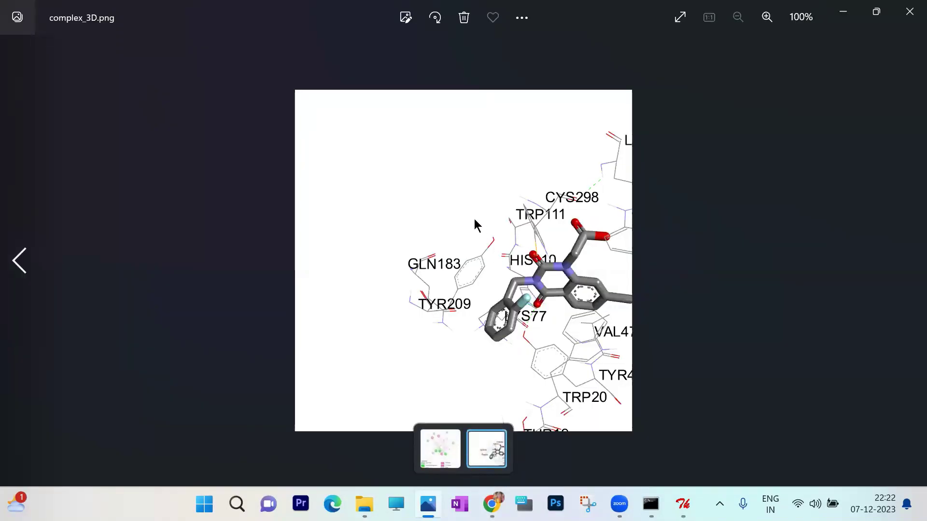
left_click(32, 265)
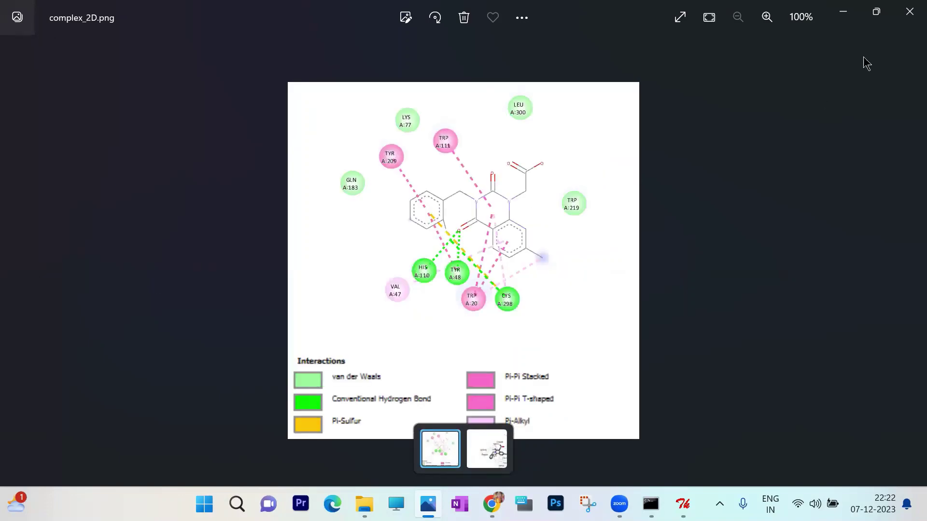
Close the image viewer showing complex_2D.png and the Autodock folder window.
left_click(910, 11)
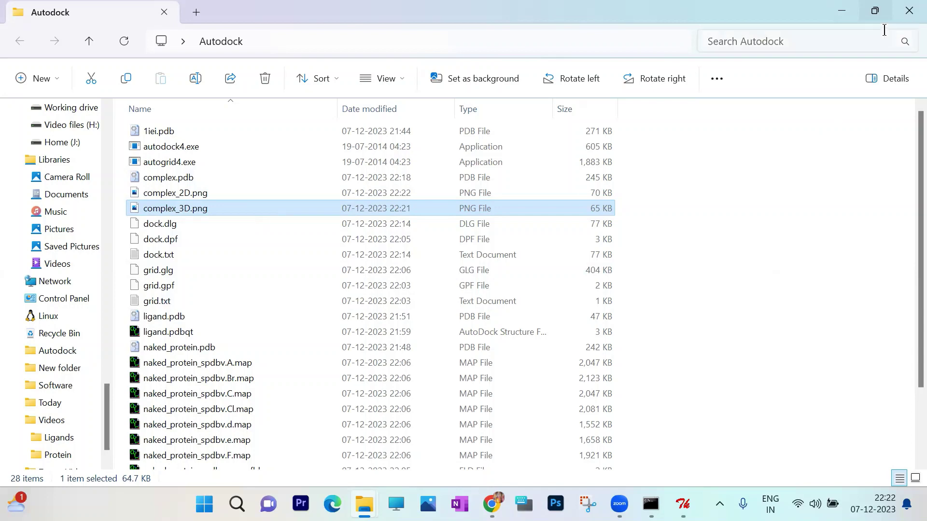
left_click(907, 12)
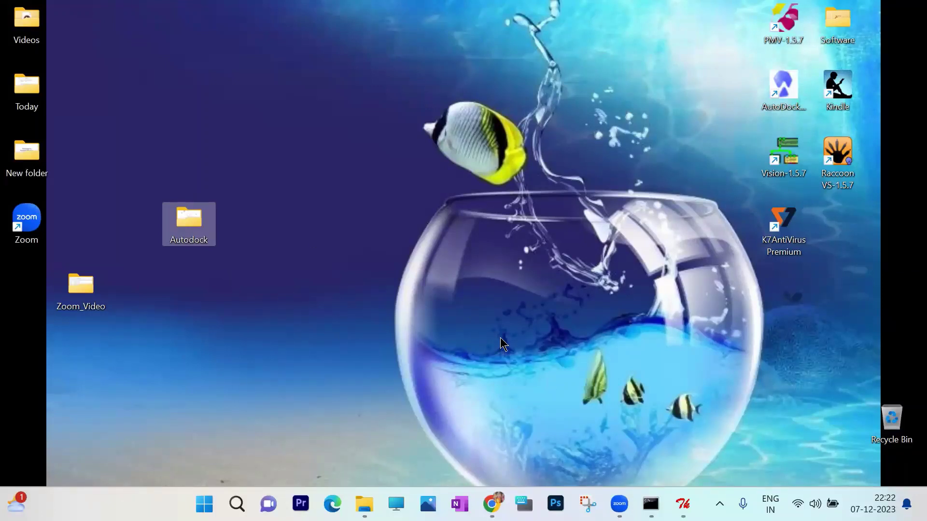
left_click(407, 502)
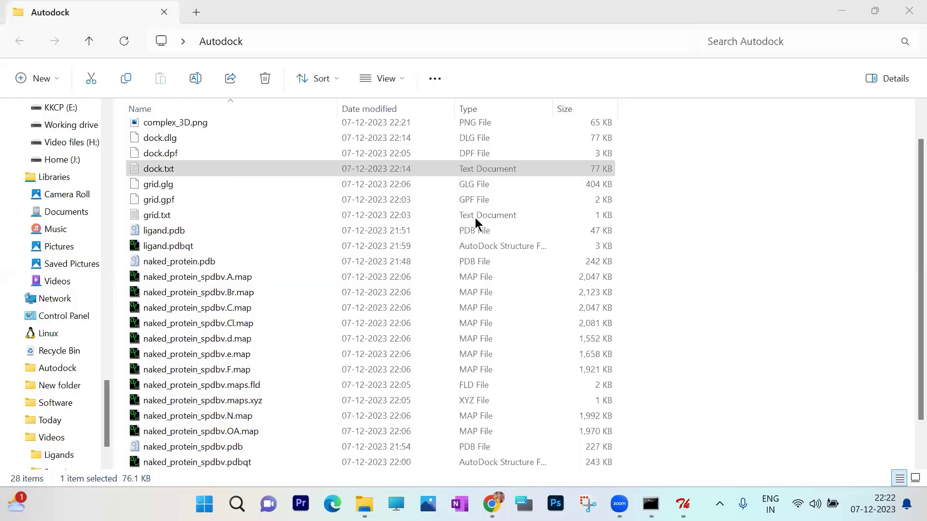
Open a new file explorer window and go to the 8Softwares folder inside Folder_1 on Working drive (G:).
key("super+e")
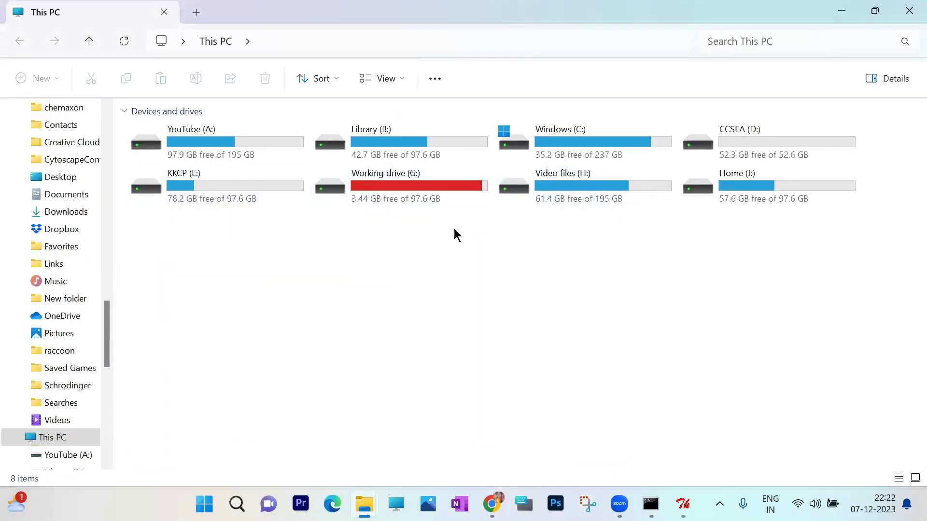
left_click(428, 184)
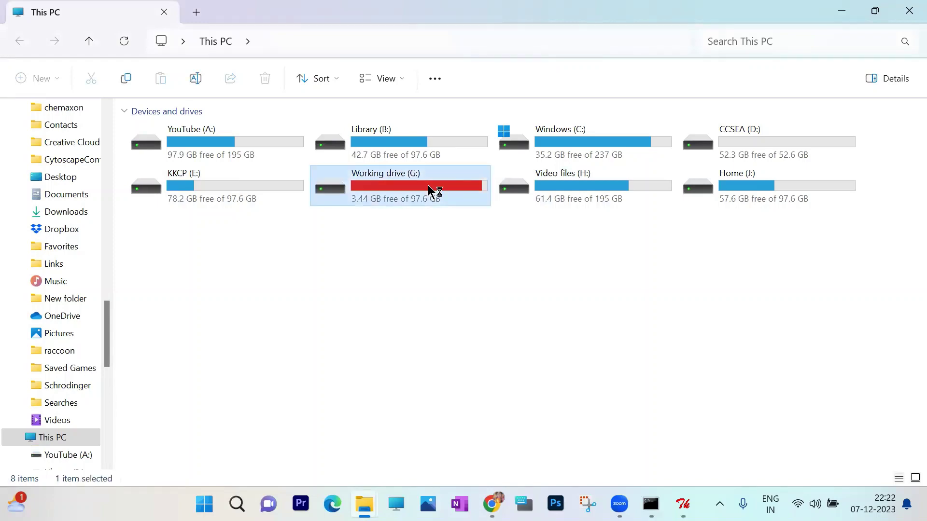
double_click(427, 184)
left_click(198, 125)
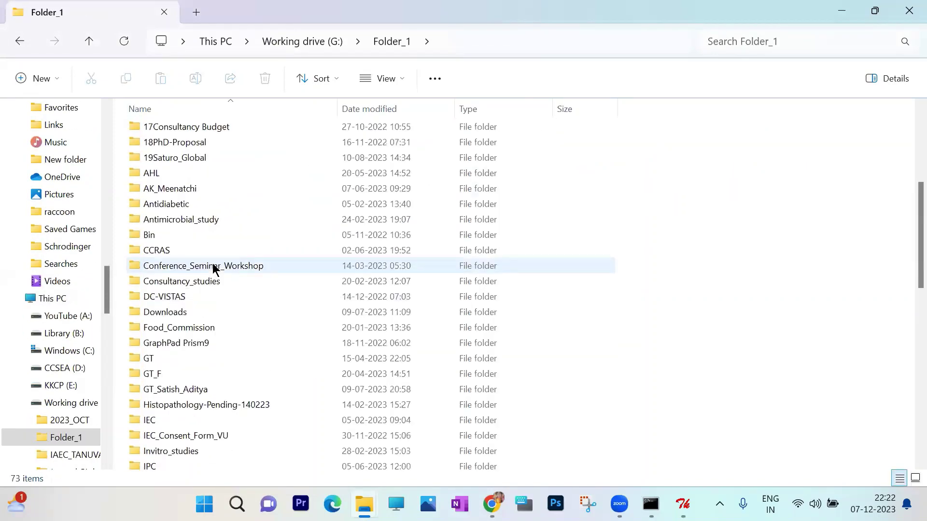
scroll(215, 269, "up", 5)
double_click(170, 240)
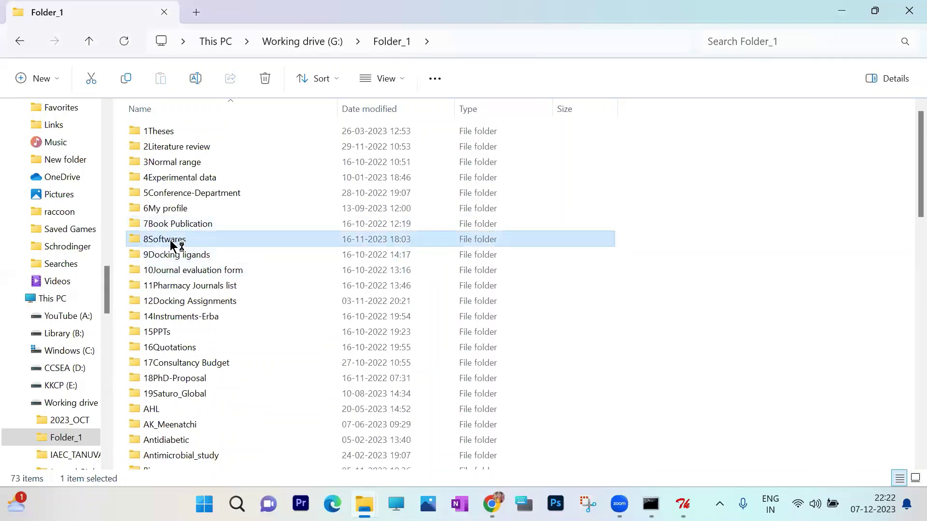
Launch LigPlus.jar from the LigPlus folder inside LigPlus_New_Feb23 and minimize that folder window.
scroll(191, 266, "down", 5)
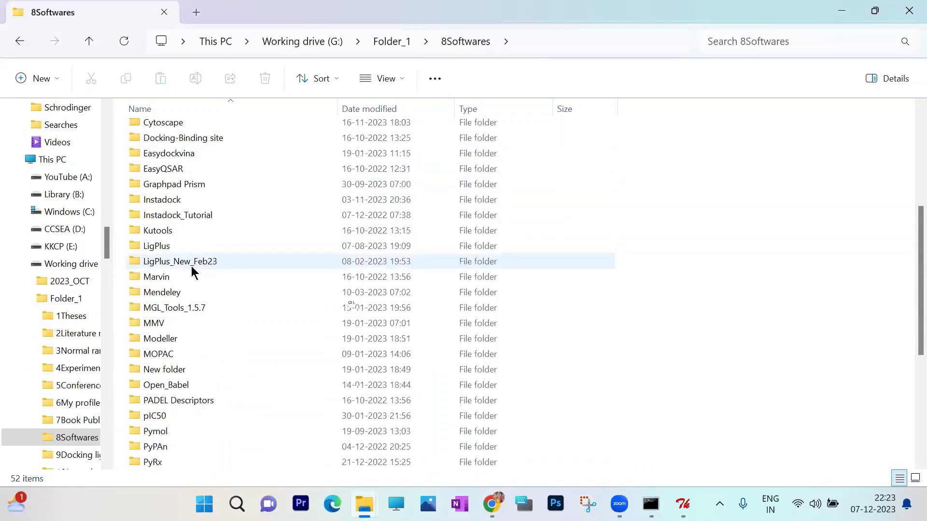
scroll(191, 266, "down", 3)
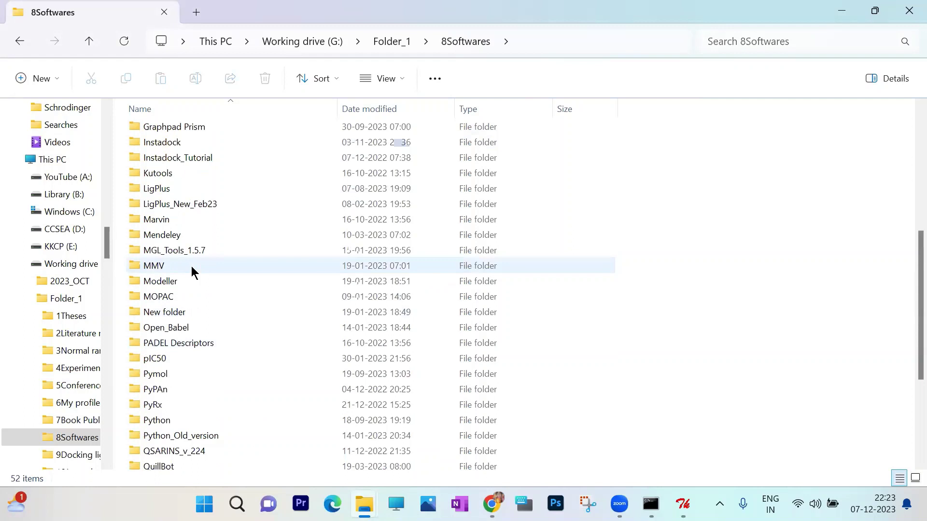
left_click(171, 204)
double_click(170, 204)
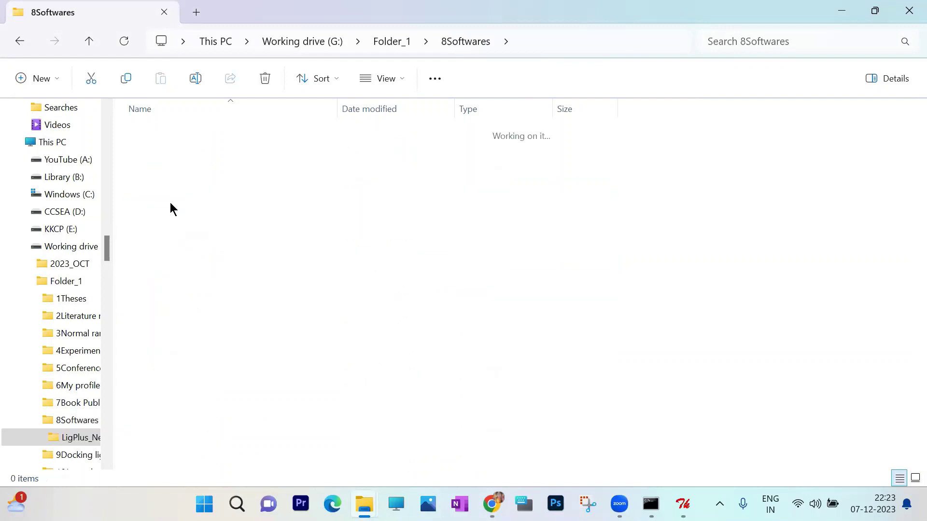
double_click(161, 129)
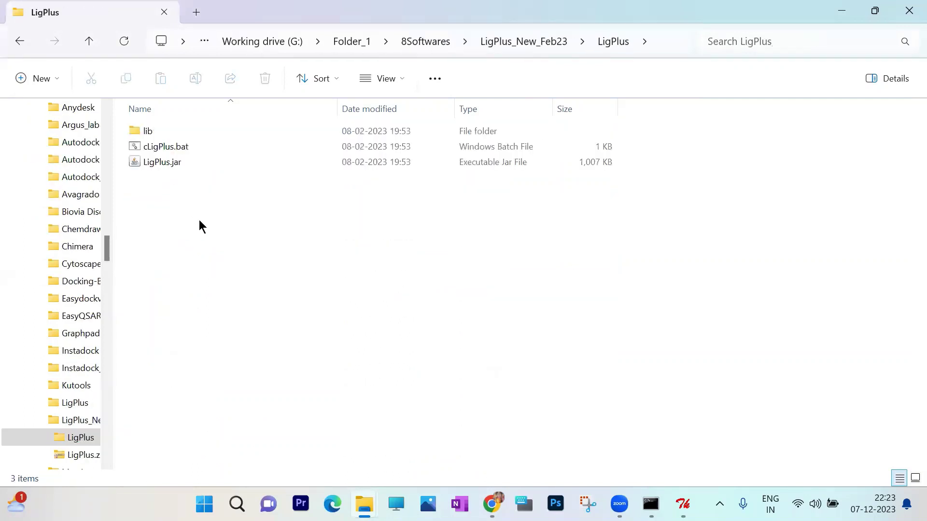
left_click(161, 164)
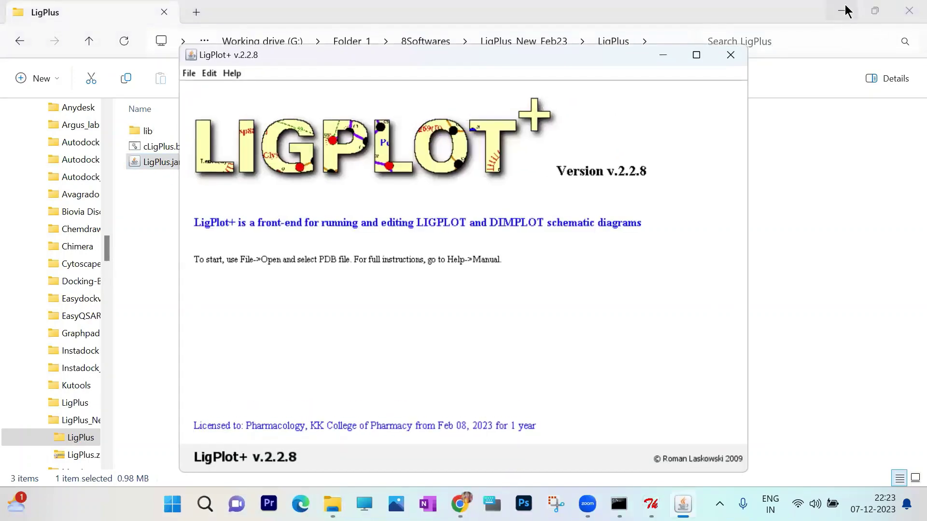
left_click(844, 11)
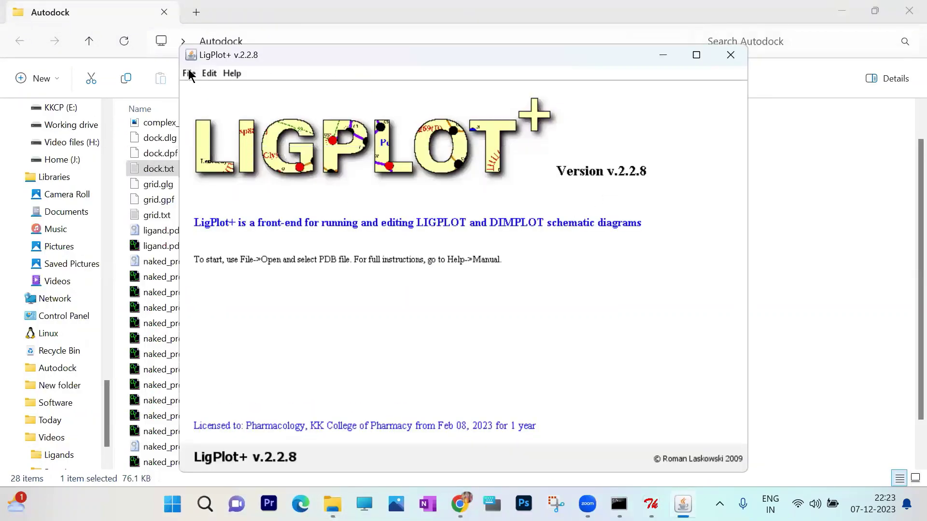
Open the PDB file complex.pdb from the Autodock folder on the desktop in LigPlot+.
left_click(189, 74)
mouse_move(213, 91)
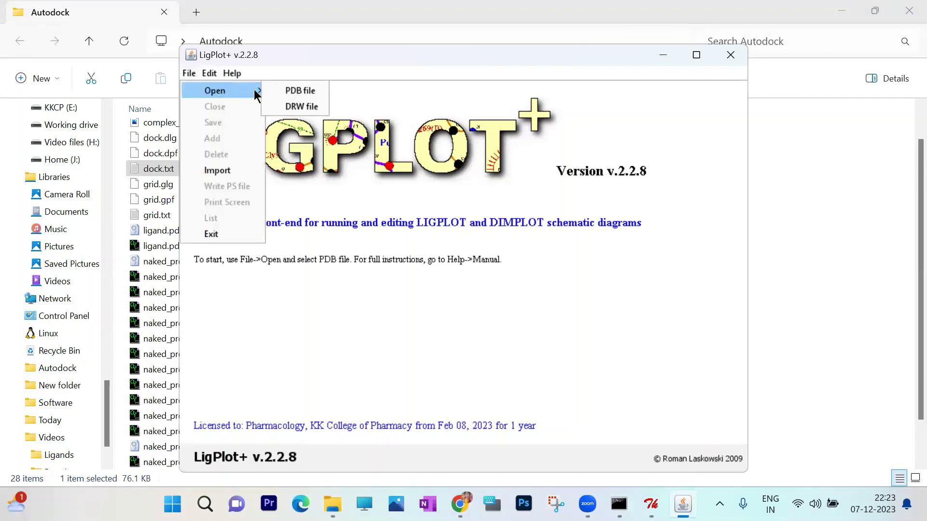
left_click(304, 94)
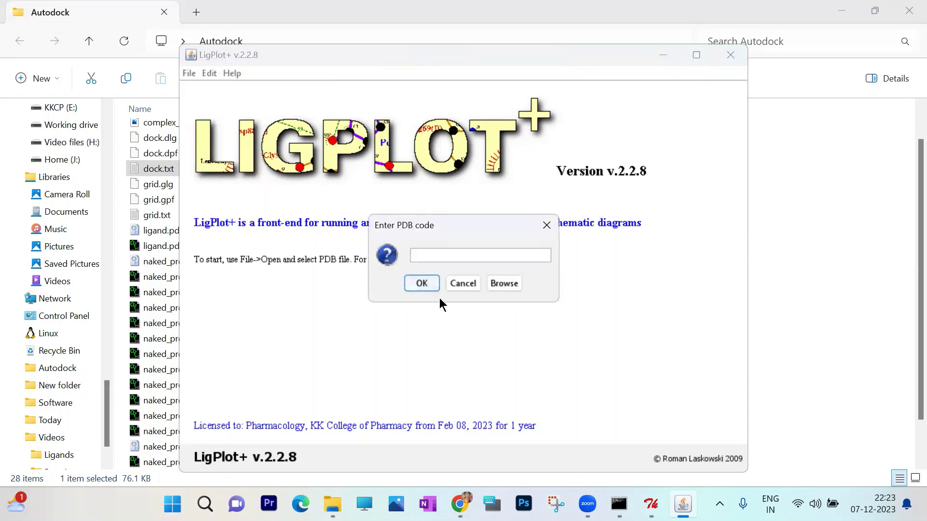
left_click(504, 283)
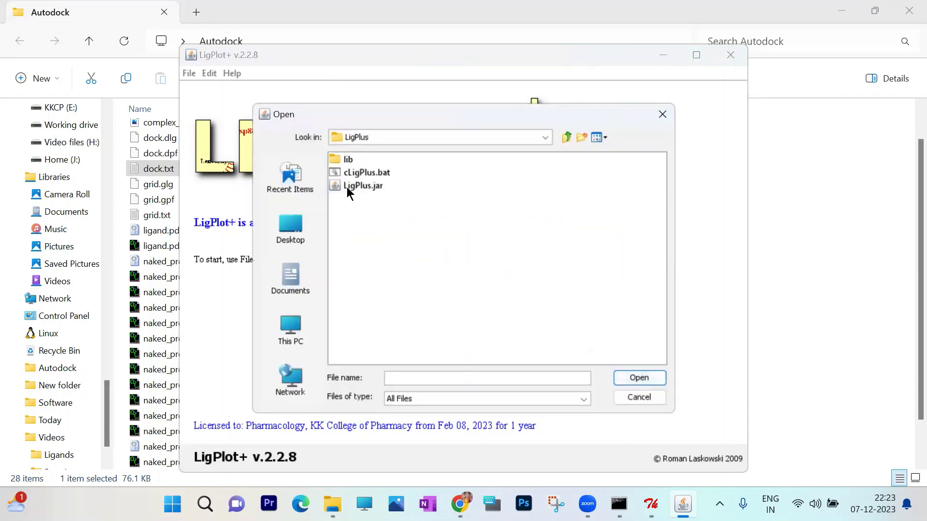
left_click(303, 227)
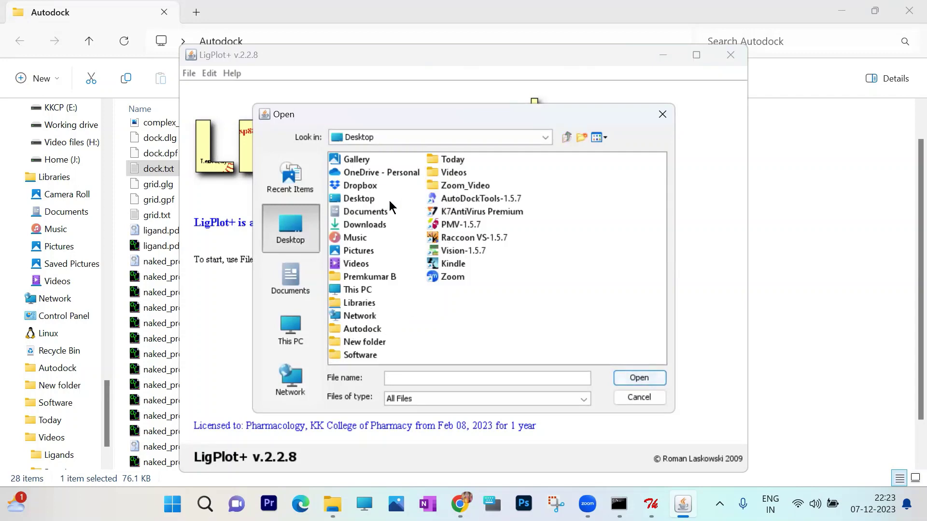
double_click(362, 329)
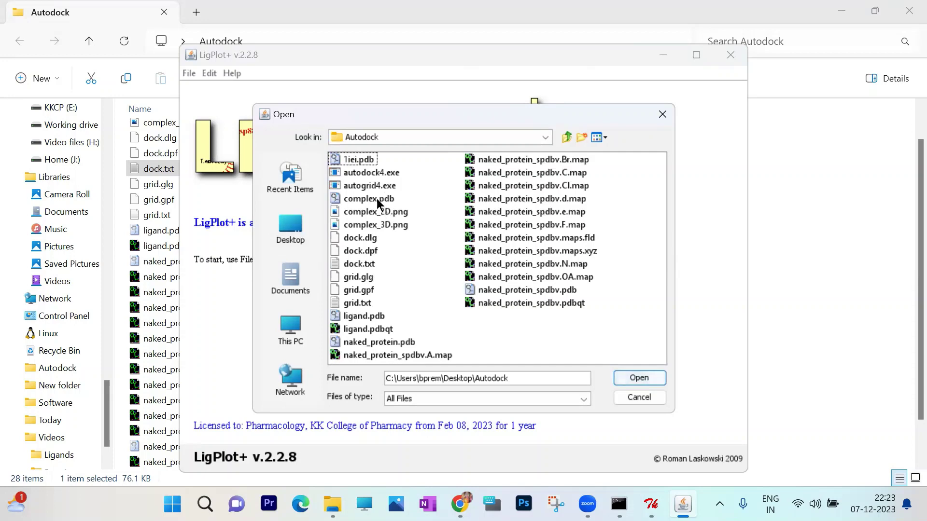
left_click(370, 199)
left_click(638, 378)
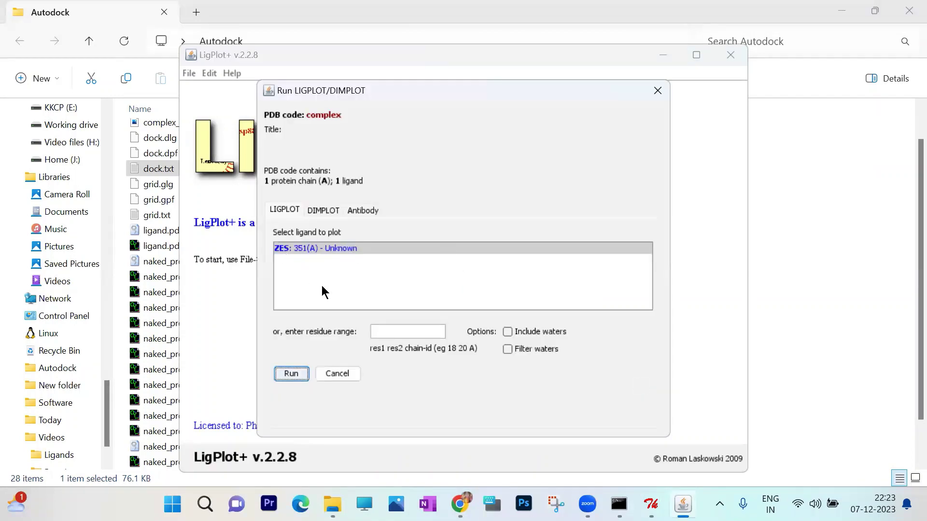
Run LIGPLOT for the ligand ZES 351(A) without waters and maximize the LigPlot+ window.
left_click(291, 374)
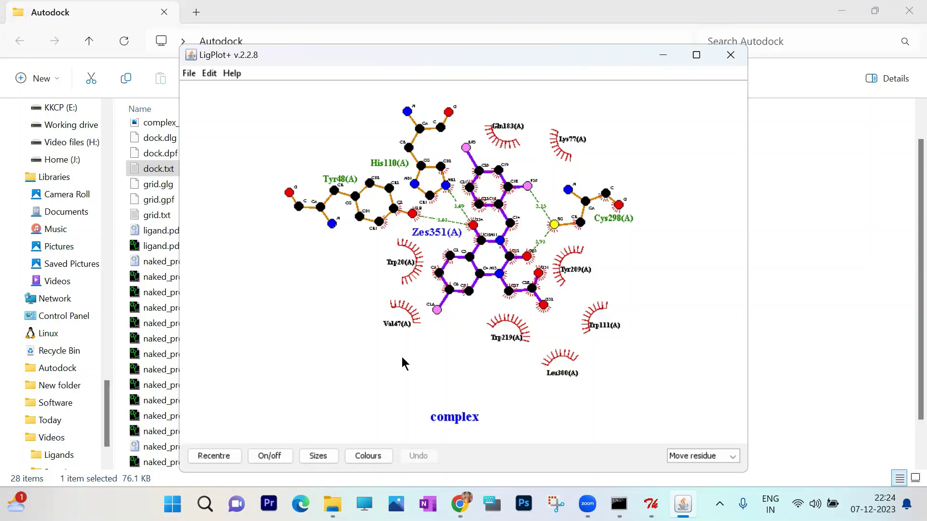
left_click(695, 56)
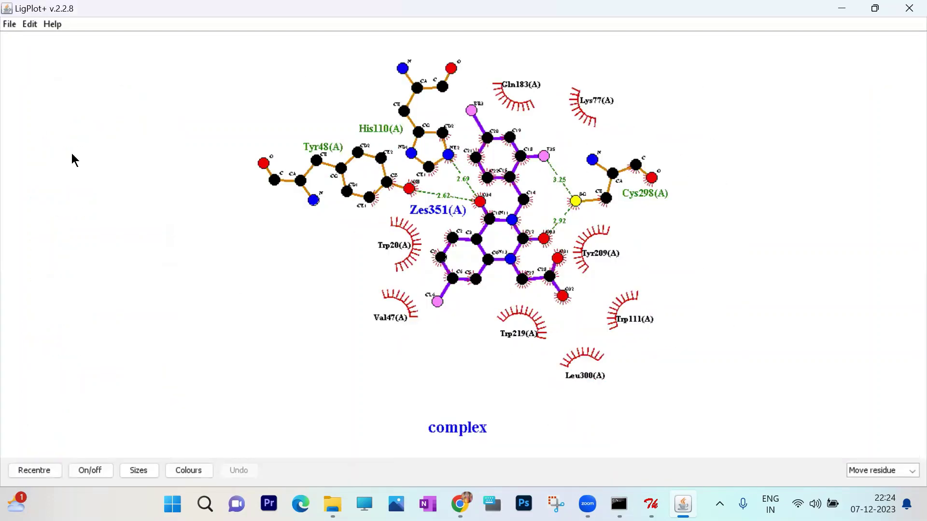
left_click(10, 26)
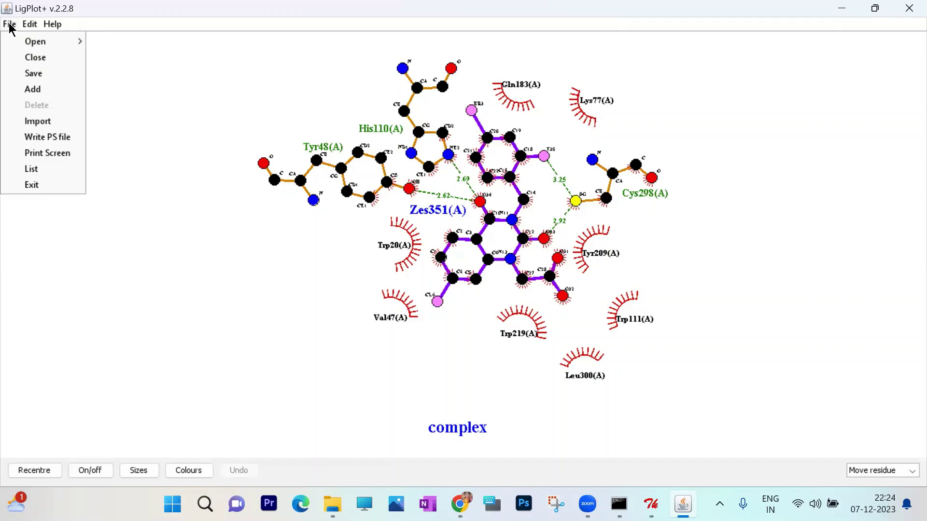
left_click(32, 74)
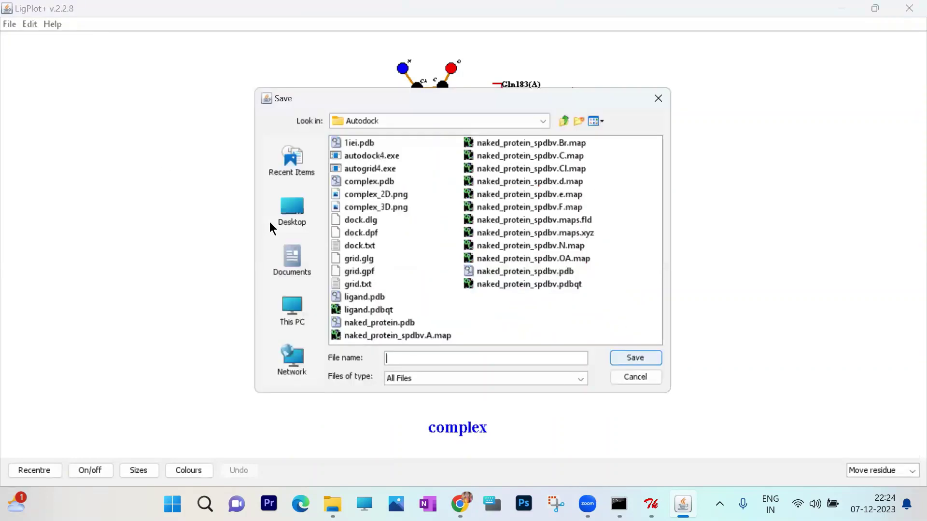
left_click(528, 379)
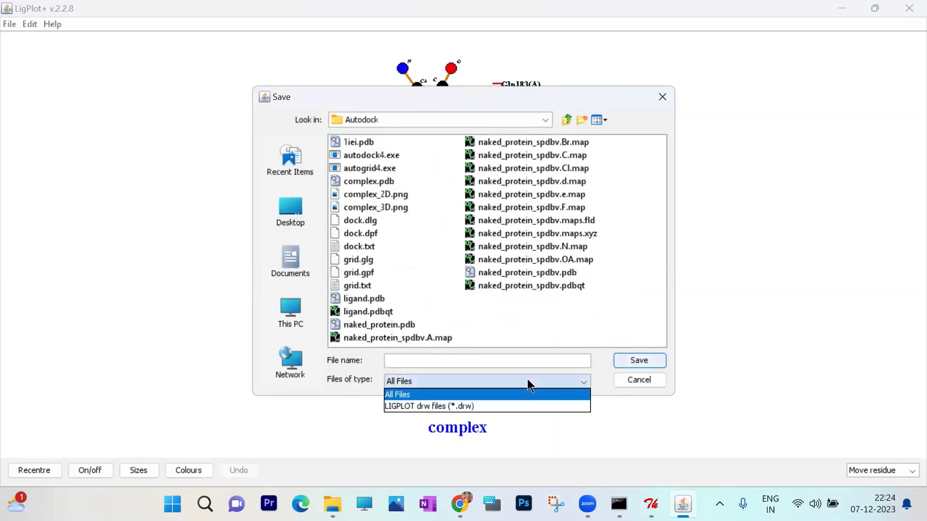
left_click(528, 380)
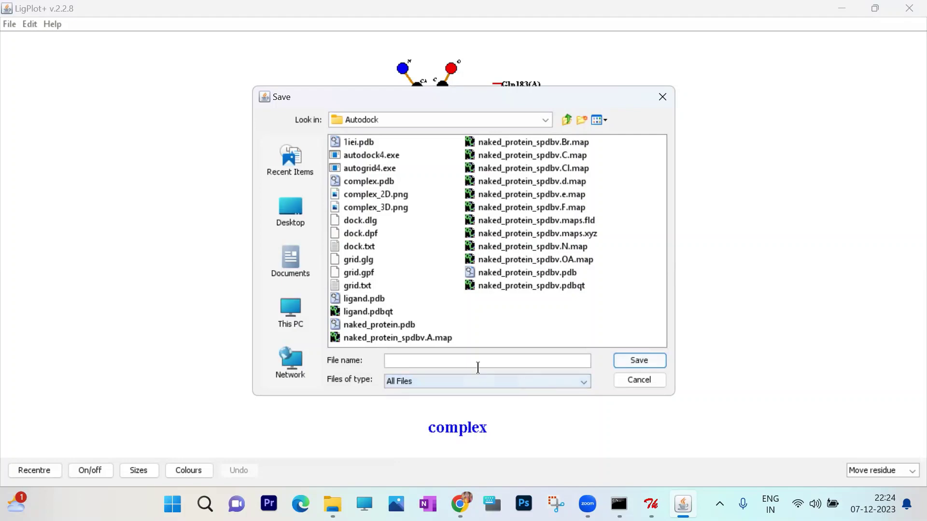
left_click(453, 365)
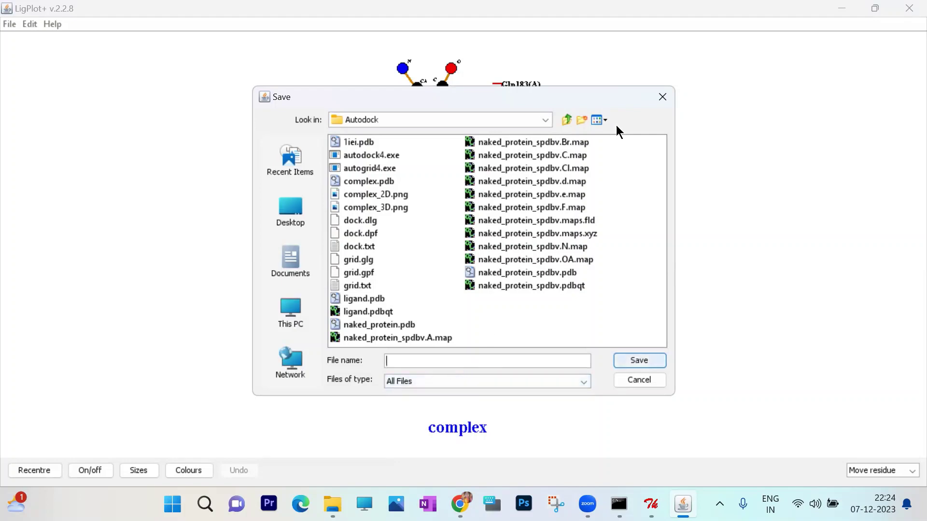
left_click(664, 94)
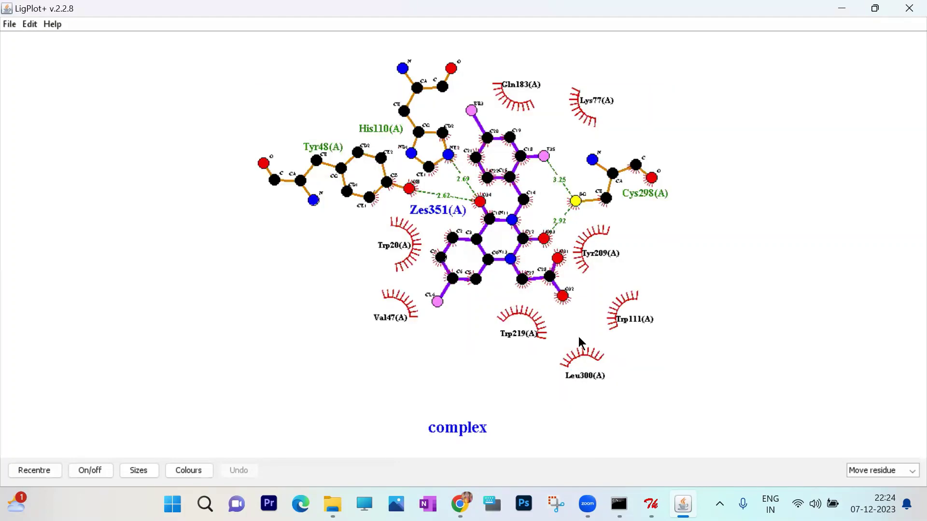